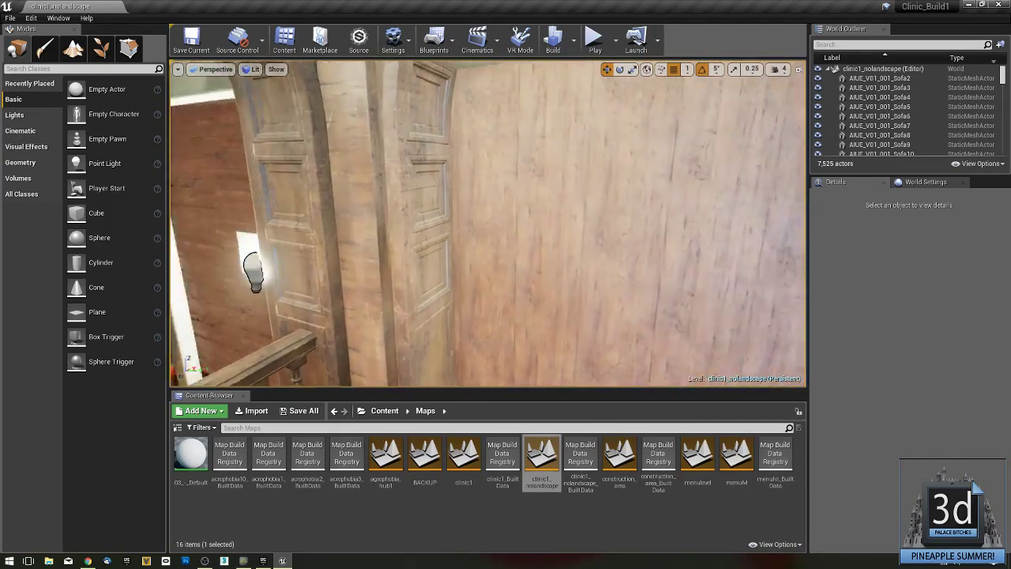
{"action": "mouse_move", "coordinate": [487, 224]}
{"action": "right_mouse_down"}
{"action": "mouse_move", "coordinate": [545, 237]}
{"action": "mouse_move", "coordinate": [554, 209]}
{"action": "mouse_move", "coordinate": [680, 225]}
{"action": "mouse_move", "coordinate": [443, 209]}
{"action": "mouse_move", "coordinate": [521, 200]}
{"action": "mouse_move", "coordinate": [506, 237]}
{"action": "mouse_move", "coordinate": [482, 229]}
{"action": "right_mouse_up"}
{"action": "right_click_drag", "start_coordinate": [419, 215], "coordinate": [419, 212]}
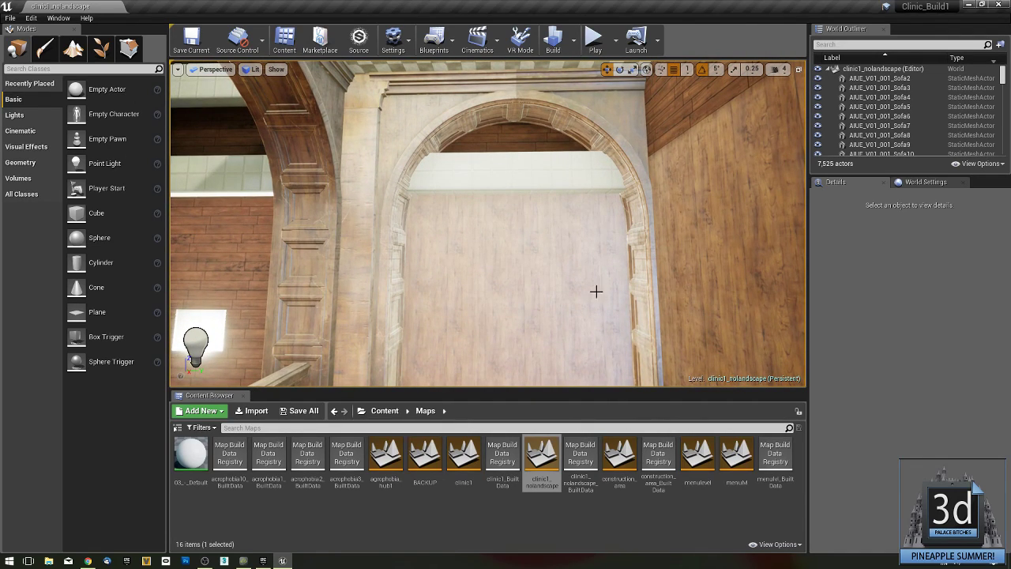
{"action": "left_click", "coordinate": [535, 172]}
{"action": "right_click_drag", "start_coordinate": [539, 185], "coordinate": [486, 210]}
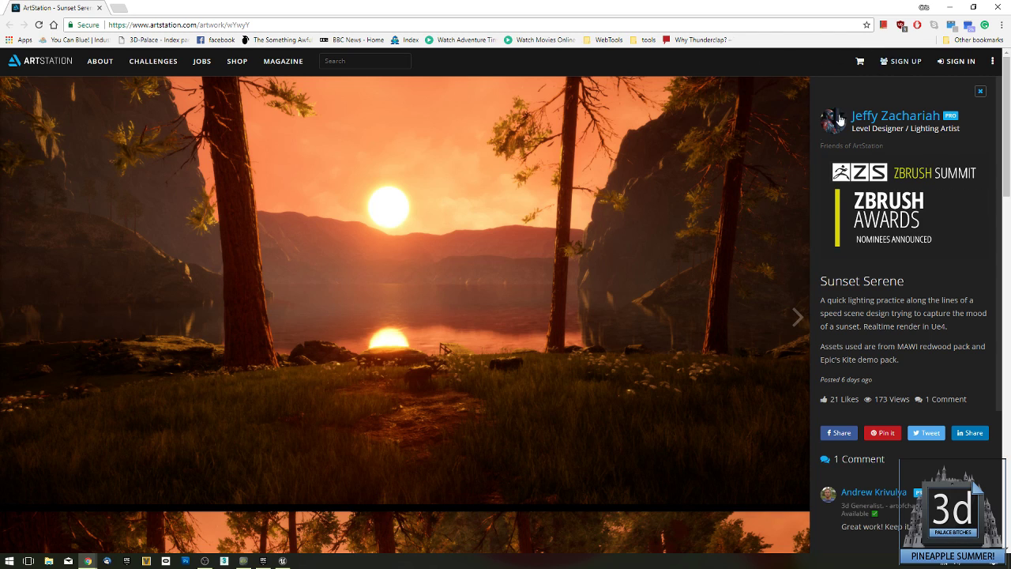
Look through the Sunset Serene images on ArtStation, then close the browser to return to the level editor.
{"action": "scroll", "coordinate": [768, 206], "scroll_direction": "down", "scroll_amount": 10}
{"action": "scroll", "coordinate": [769, 205], "scroll_direction": "down", "scroll_amount": 5}
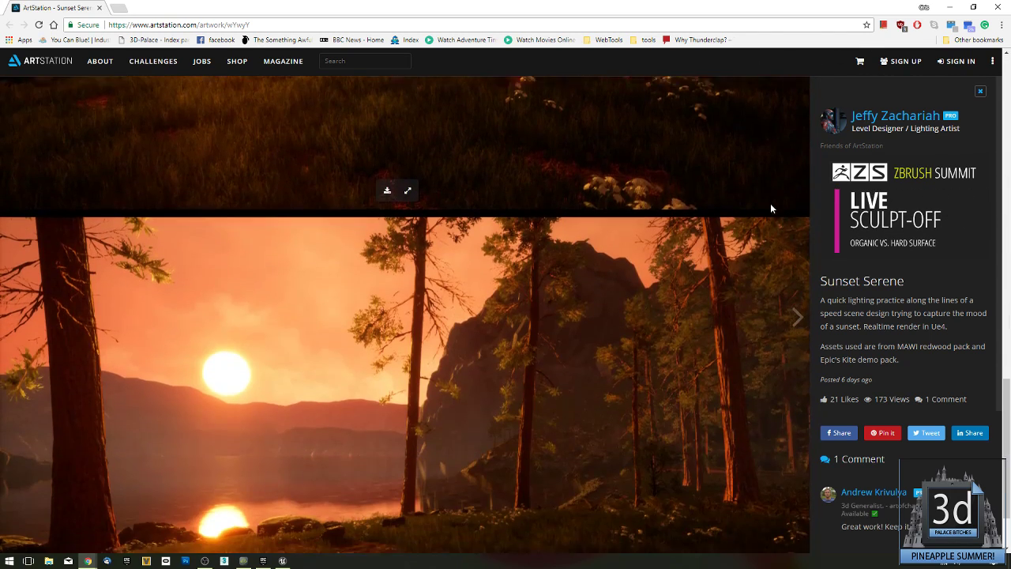
{"action": "left_click", "coordinate": [998, 8]}
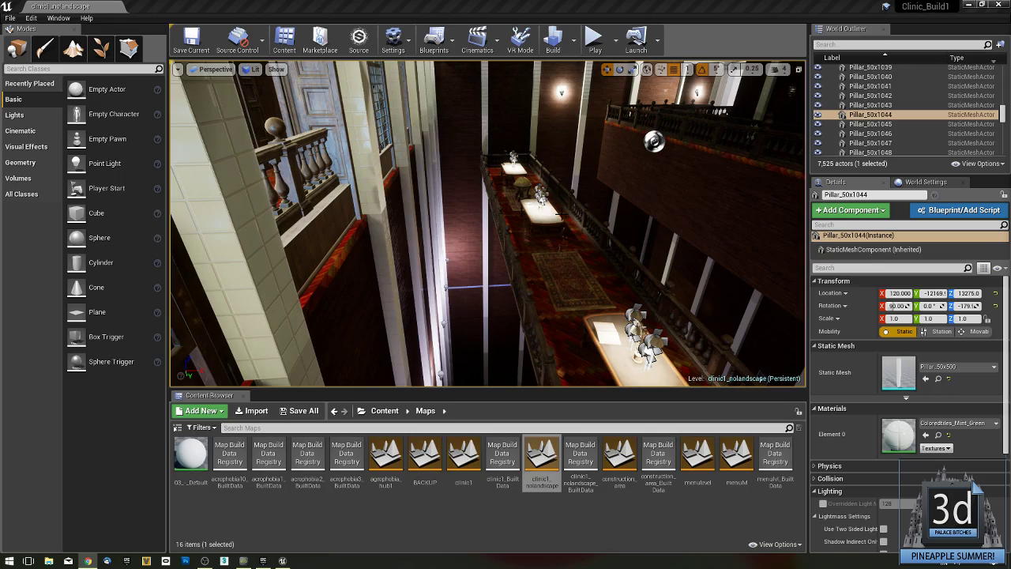
Select the tiled pillar between the arched window and the balcony opening, and open the StarterContent Materials folder.
{"action": "mouse_move", "coordinate": [488, 224]}
{"action": "right_mouse_down"}
{"action": "mouse_move", "coordinate": [300, 223]}
{"action": "mouse_move", "coordinate": [427, 225]}
{"action": "mouse_move", "coordinate": [466, 214]}
{"action": "mouse_move", "coordinate": [474, 134]}
{"action": "mouse_move", "coordinate": [487, 224]}
{"action": "right_mouse_up"}
{"action": "right_click_drag", "start_coordinate": [376, 242], "coordinate": [376, 241]}
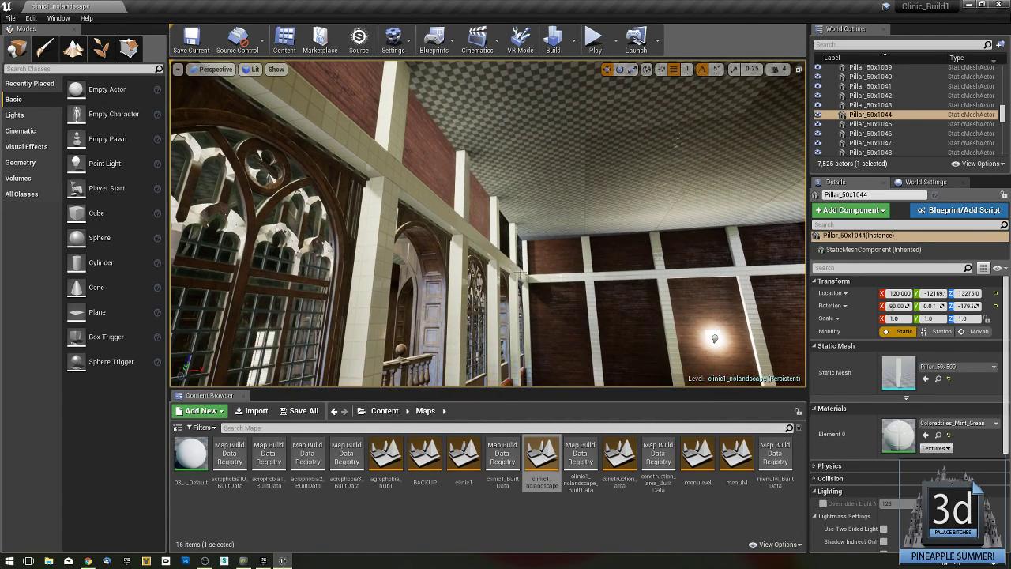
{"action": "right_click_drag", "start_coordinate": [523, 277], "coordinate": [523, 277]}
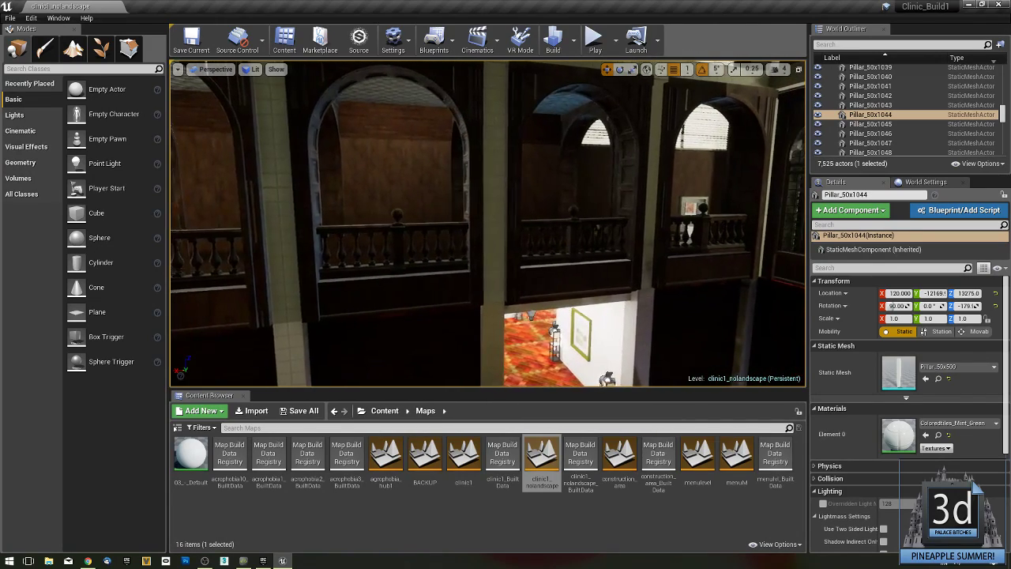
{"action": "right_click_drag", "start_coordinate": [523, 277], "coordinate": [576, 317]}
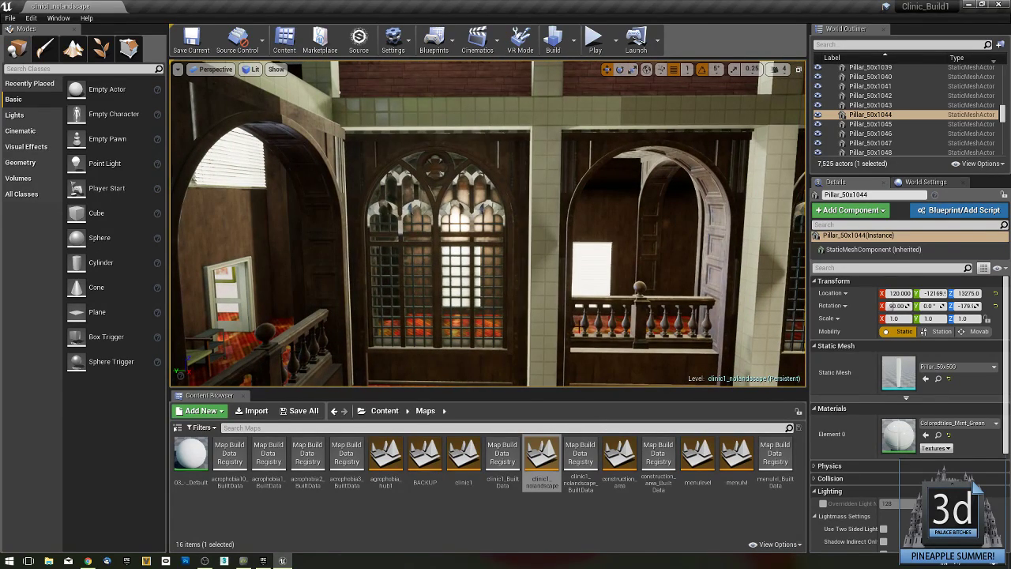
{"action": "left_click", "coordinate": [547, 341]}
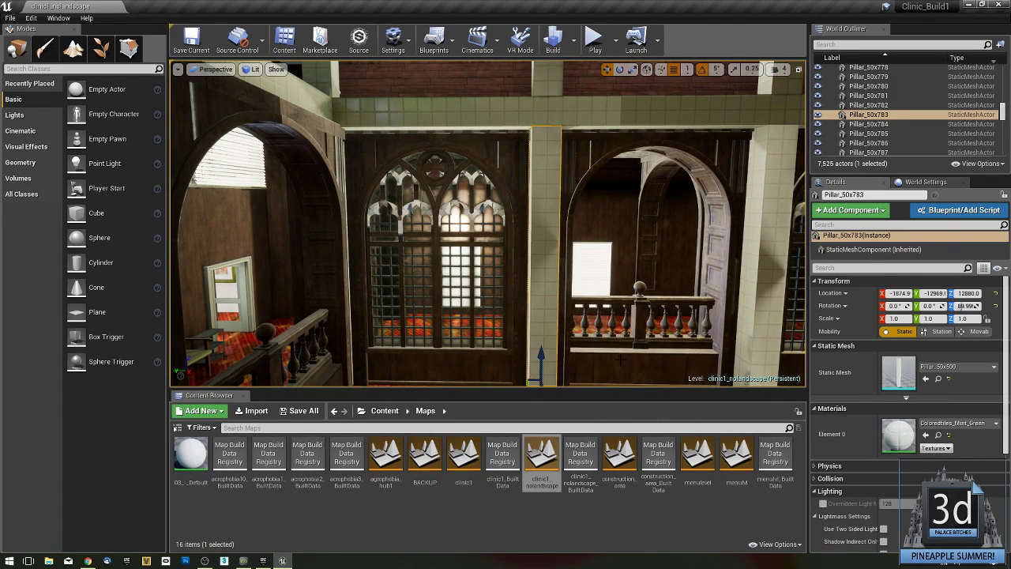
{"action": "left_click", "coordinate": [385, 410]}
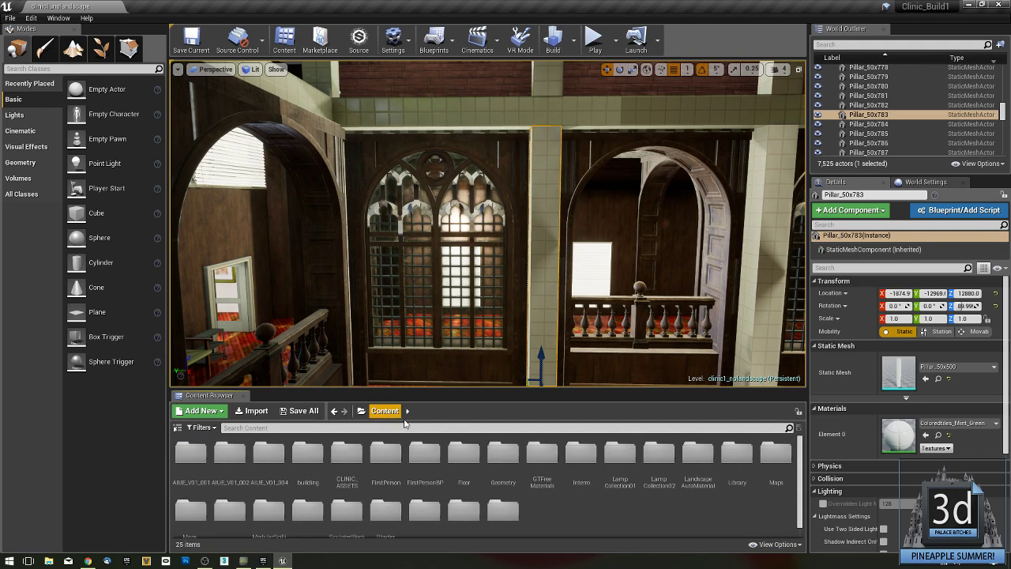
{"action": "scroll", "coordinate": [528, 501], "scroll_direction": "down", "scroll_amount": 1}
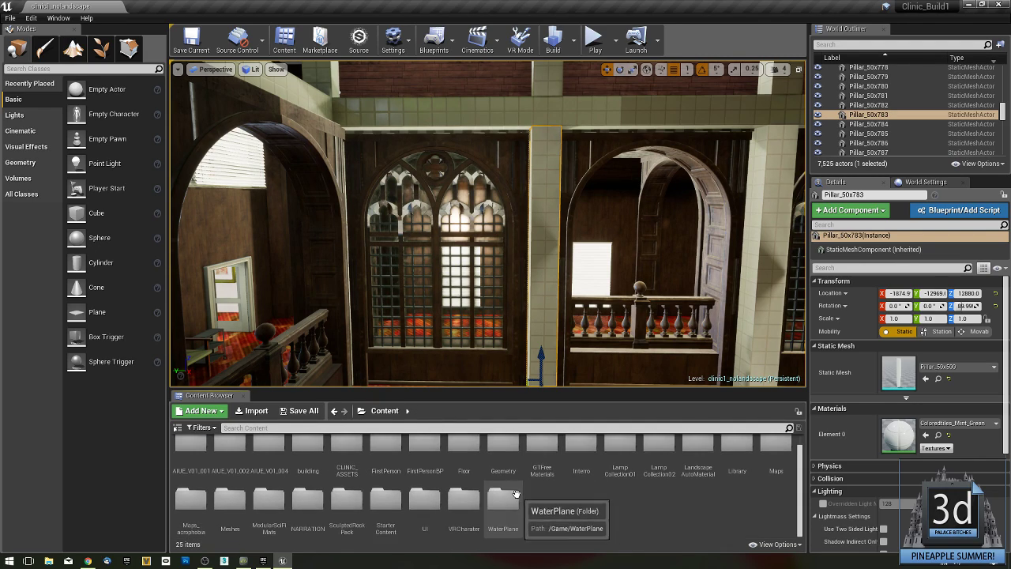
{"action": "double_click", "coordinate": [389, 501]}
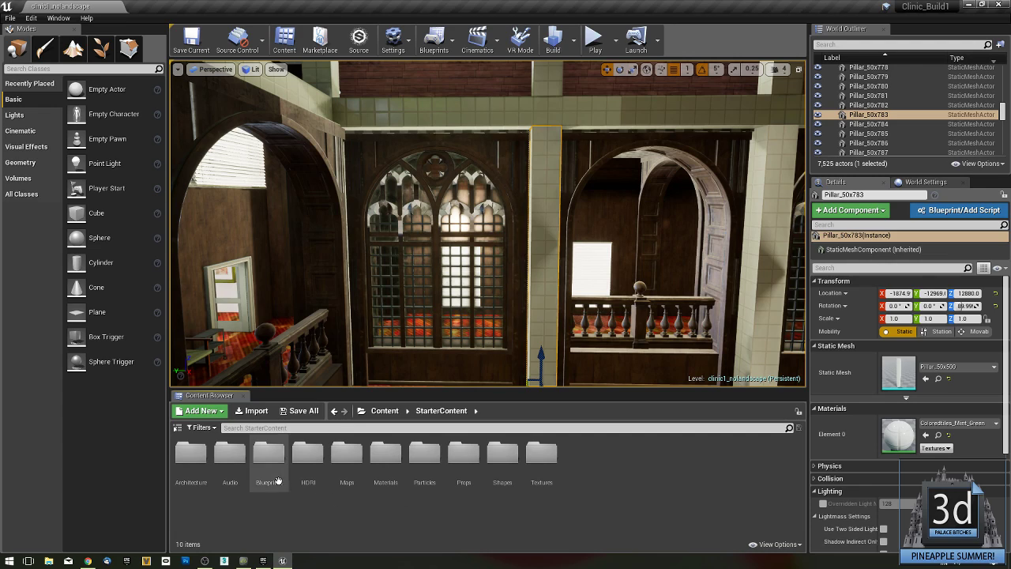
{"action": "double_click", "coordinate": [386, 453]}
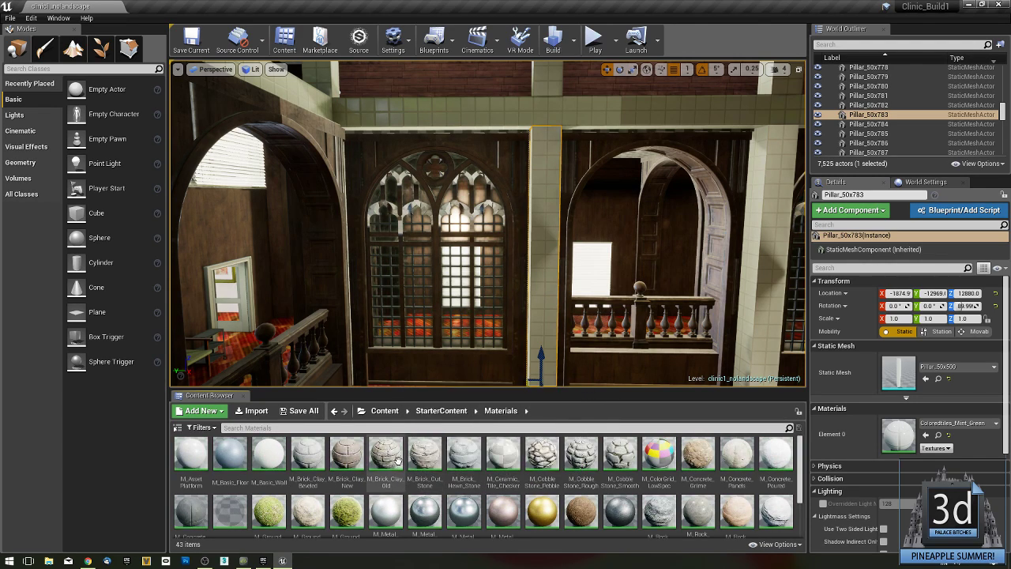
Try the M_Brick_Clay_Old, M_Brick_Clay_Beveled and M_Brick_Hewn_Stone materials on the selected pillar.
{"action": "left_click_drag", "start_coordinate": [386, 455], "coordinate": [540, 267]}
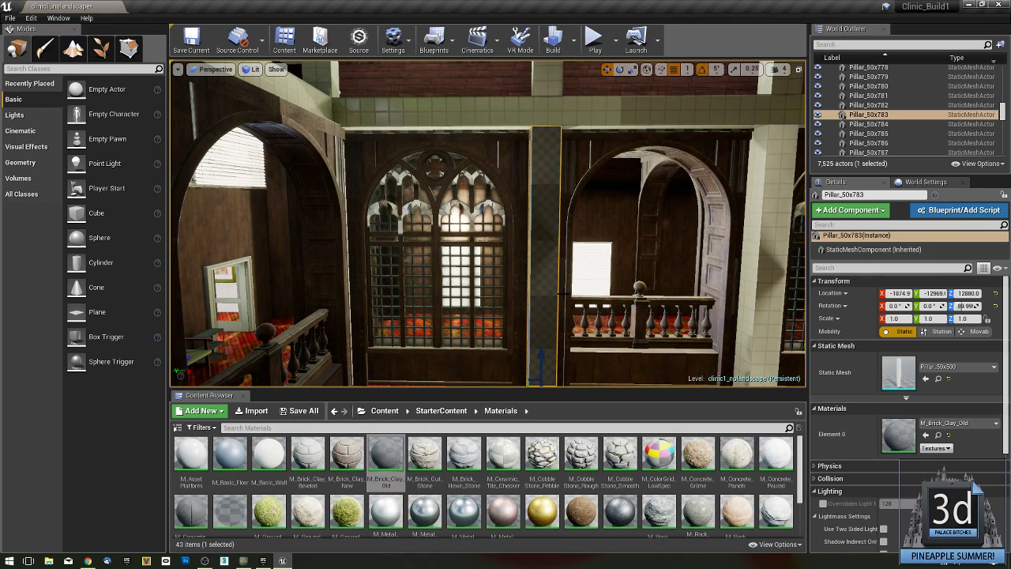
{"action": "right_click_drag", "start_coordinate": [564, 294], "coordinate": [596, 340]}
{"action": "key", "text": "w"}
{"action": "key", "text": "s"}
{"action": "right_click_drag", "start_coordinate": [559, 241], "coordinate": [554, 225]}
{"action": "left_click_drag", "start_coordinate": [308, 454], "coordinate": [471, 333]}
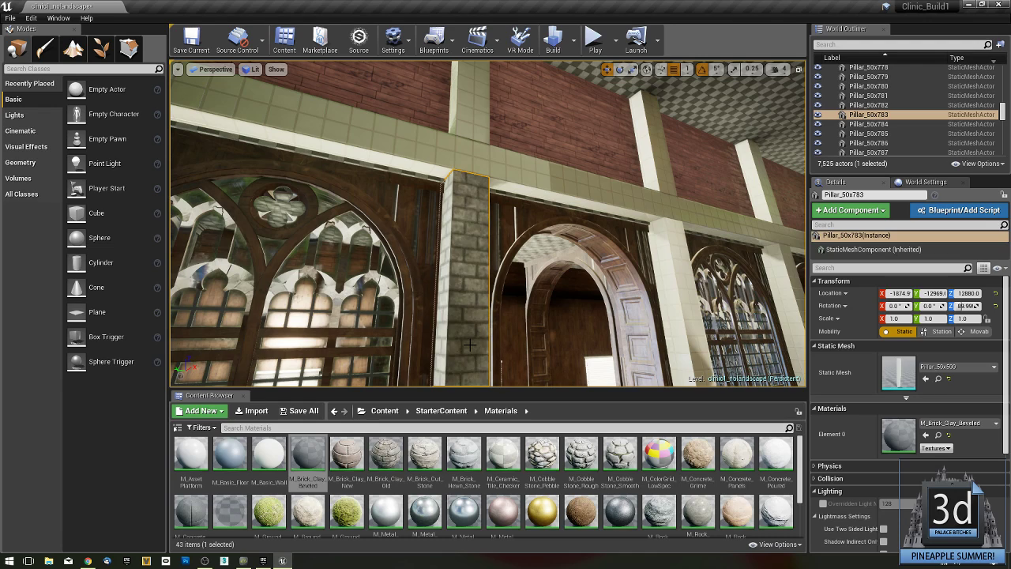
{"action": "right_click_drag", "start_coordinate": [470, 345], "coordinate": [472, 362]}
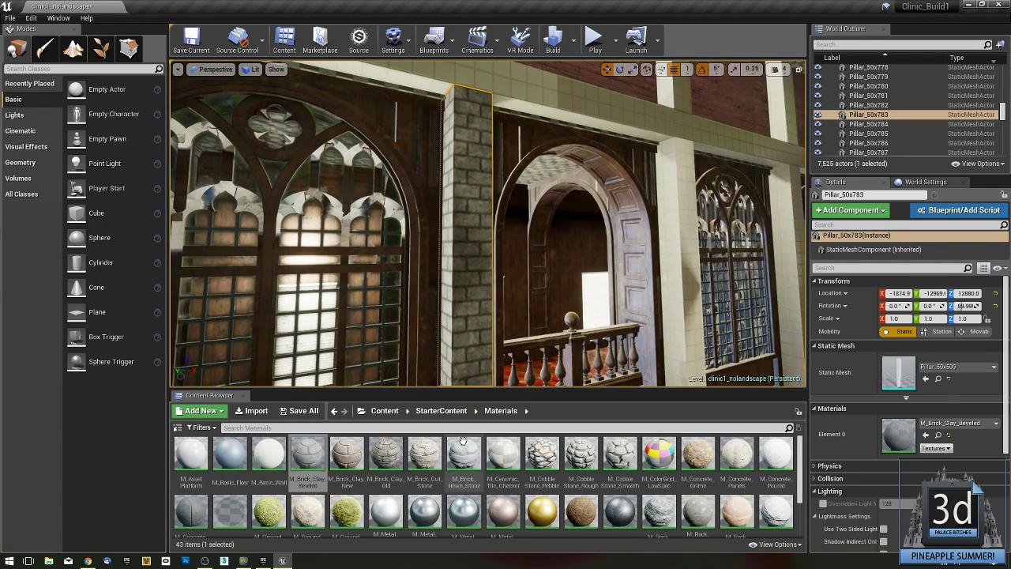
{"action": "left_click_drag", "start_coordinate": [464, 455], "coordinate": [460, 306]}
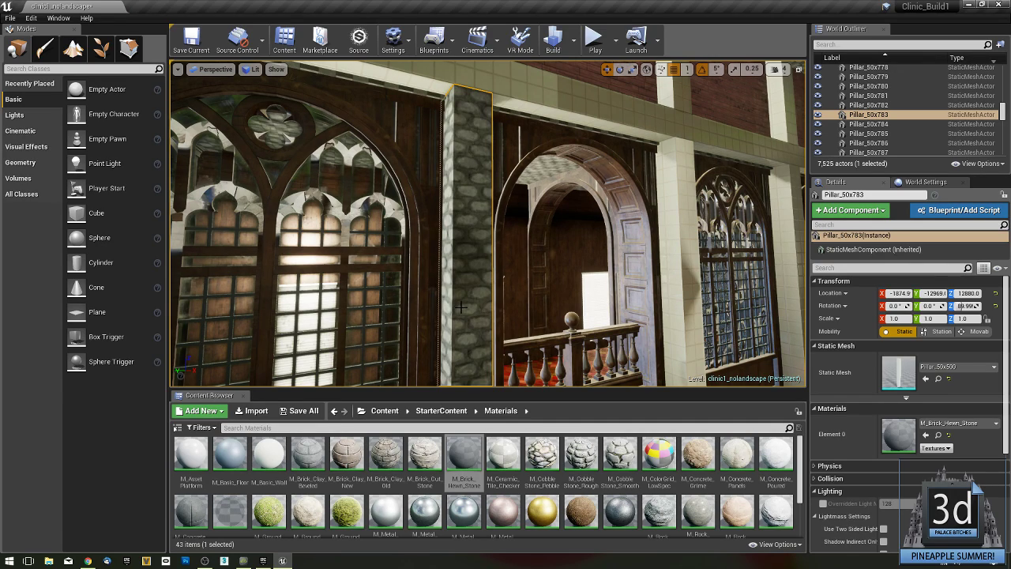
Apply the M_Rock_Marble_Polished material to the selected pillar and view it from several angles.
{"action": "scroll", "coordinate": [548, 483], "scroll_direction": "down", "scroll_amount": 1}
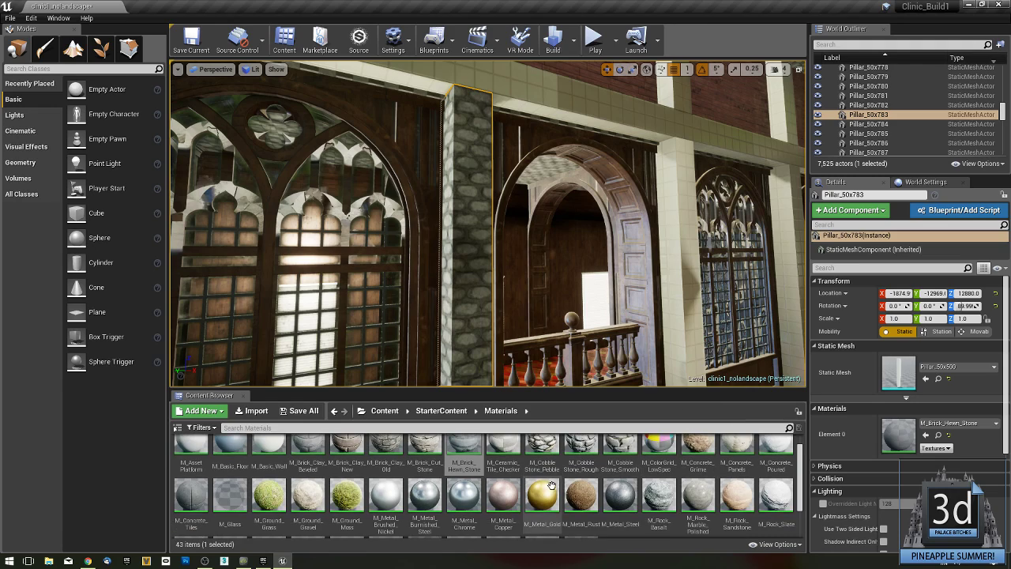
{"action": "left_click_drag", "start_coordinate": [695, 496], "coordinate": [470, 305]}
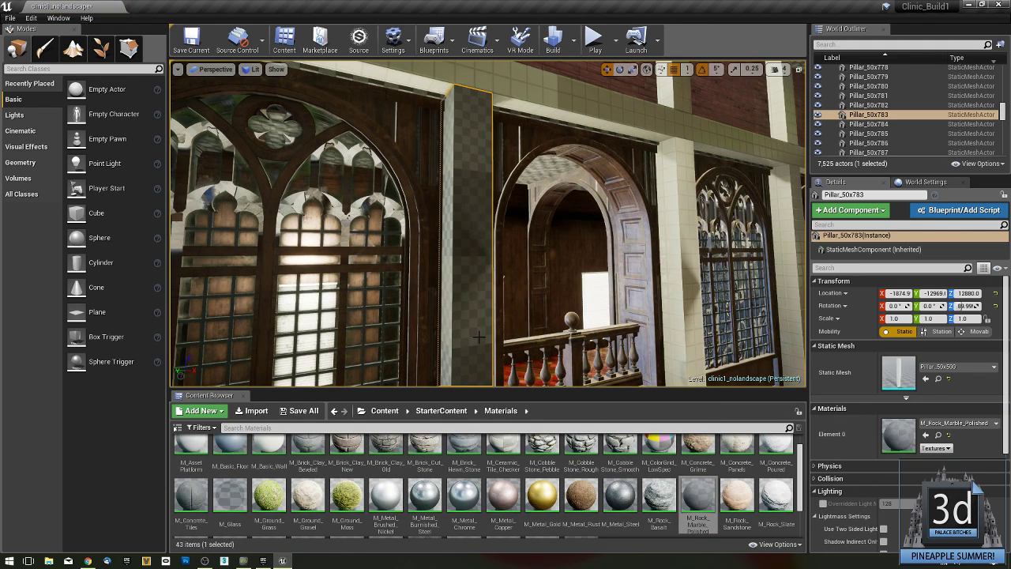
{"action": "right_click_drag", "start_coordinate": [498, 323], "coordinate": [530, 328]}
{"action": "right_click_drag", "start_coordinate": [506, 372], "coordinate": [451, 355]}
{"action": "right_click_drag", "start_coordinate": [538, 371], "coordinate": [507, 371]}
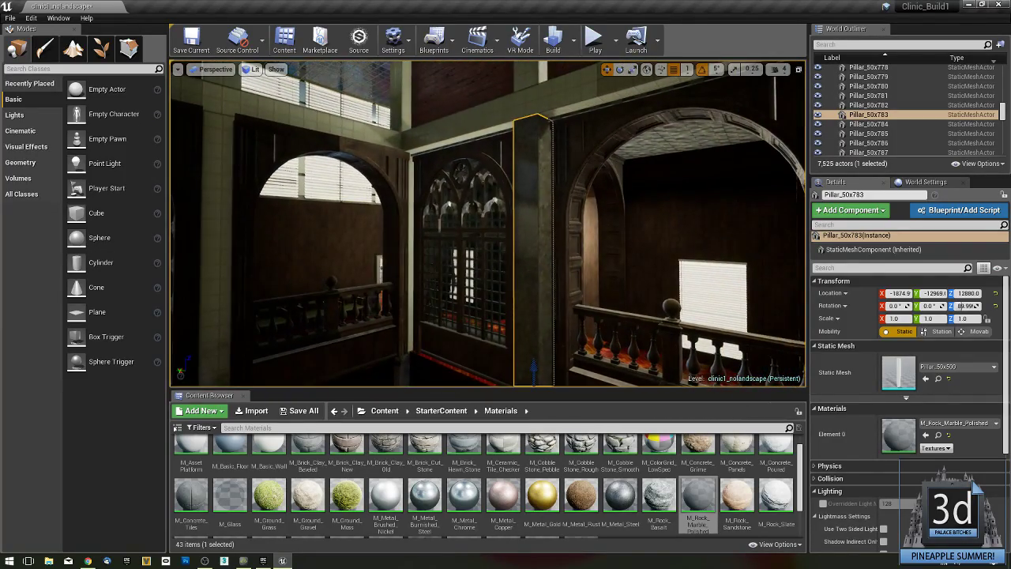
Apply M_Rock_Marble_Polished to the horizontal beam above the pillar, the next pillar along the arcade and the beam section above that one.
{"action": "left_click_drag", "start_coordinate": [698, 496], "coordinate": [508, 120]}
{"action": "right_click_drag", "start_coordinate": [508, 120], "coordinate": [584, 111]}
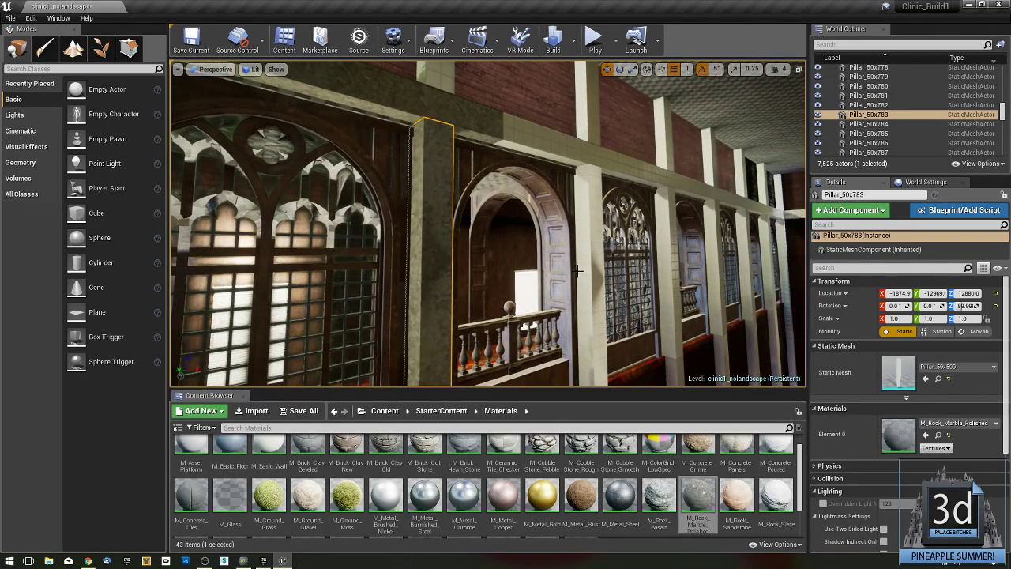
{"action": "left_click", "coordinate": [530, 260]}
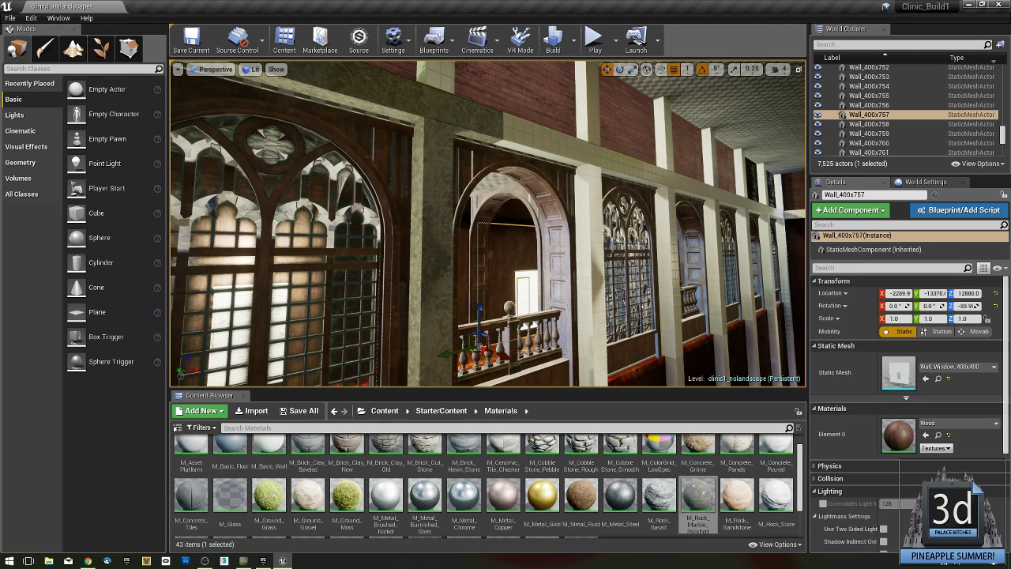
{"action": "left_click_drag", "start_coordinate": [698, 499], "coordinate": [583, 341]}
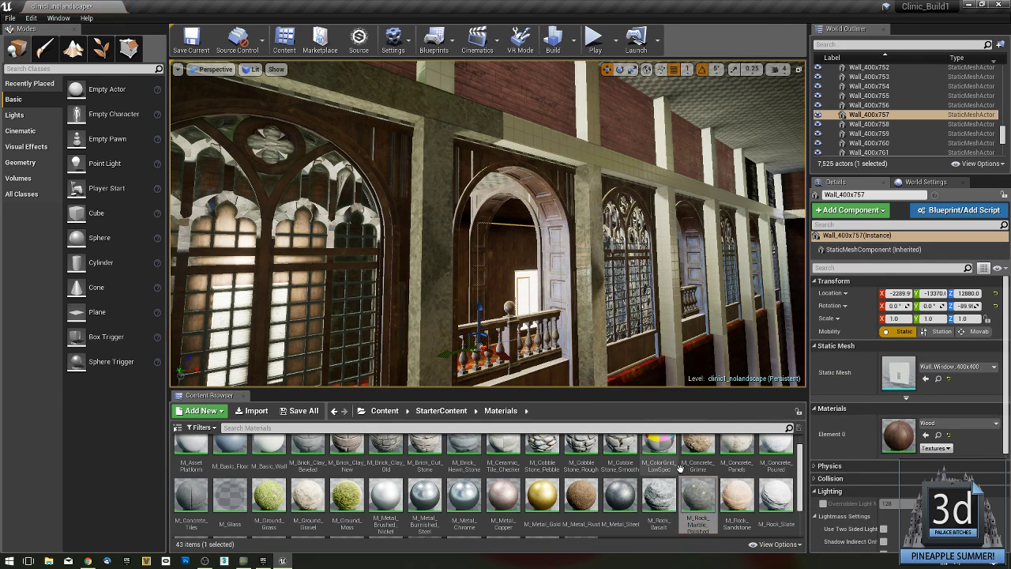
{"action": "left_click_drag", "start_coordinate": [697, 498], "coordinate": [581, 156]}
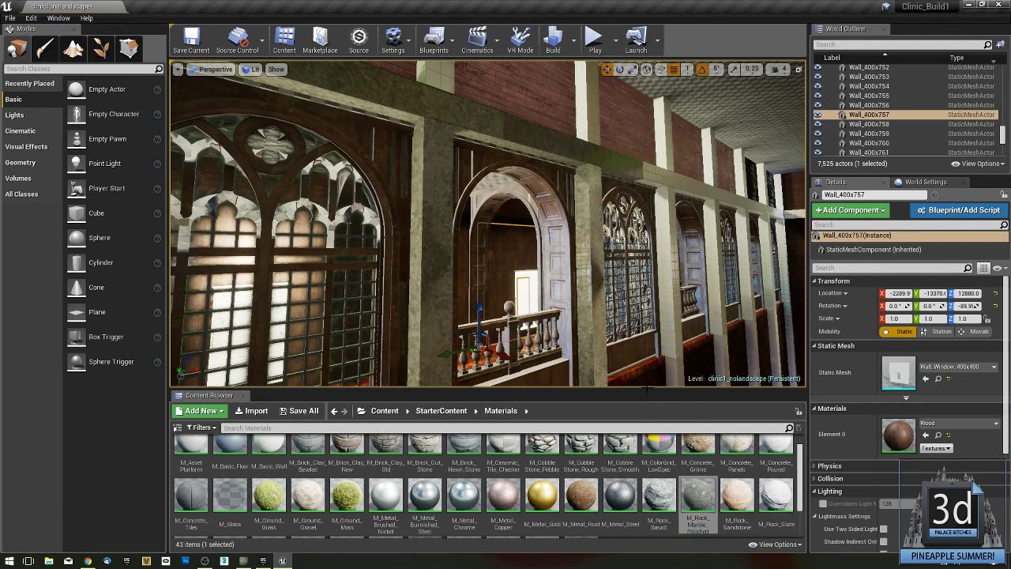
Select together the remaining mint-tiled upper pillars, lower pillars and horizontal beams along the arched window wall.
{"action": "left_click", "coordinate": [591, 135]}
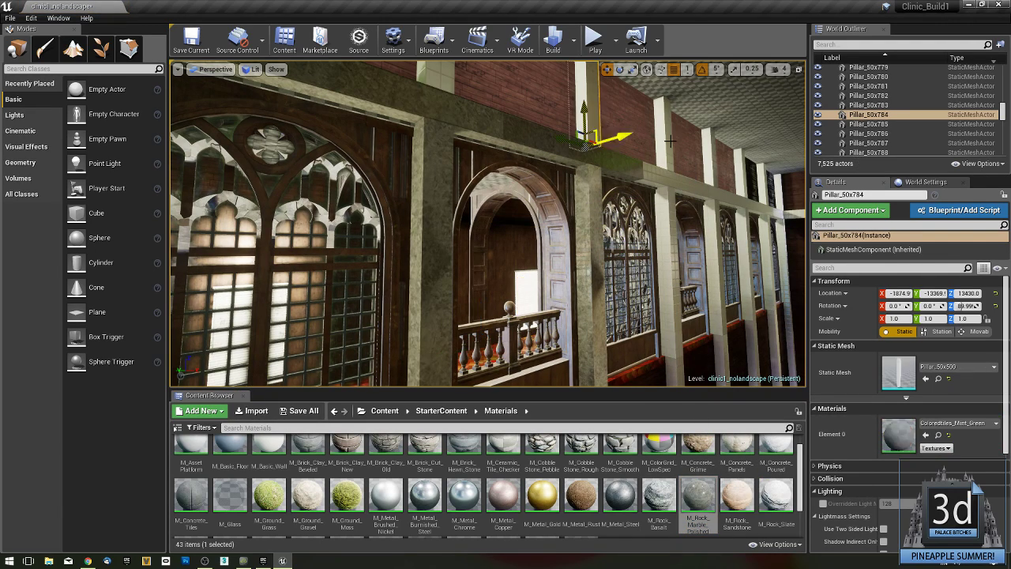
{"action": "left_click", "coordinate": [665, 142], "text": "ctrl"}
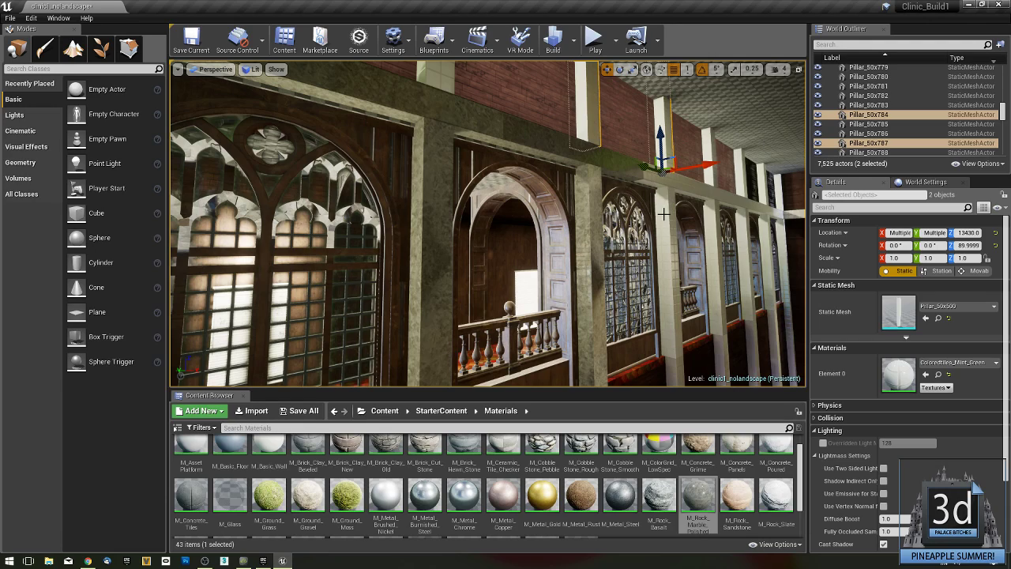
{"action": "left_click", "coordinate": [664, 213], "text": "ctrl"}
{"action": "left_click", "coordinate": [697, 189], "text": "ctrl"}
{"action": "left_click", "coordinate": [711, 174], "text": "ctrl"}
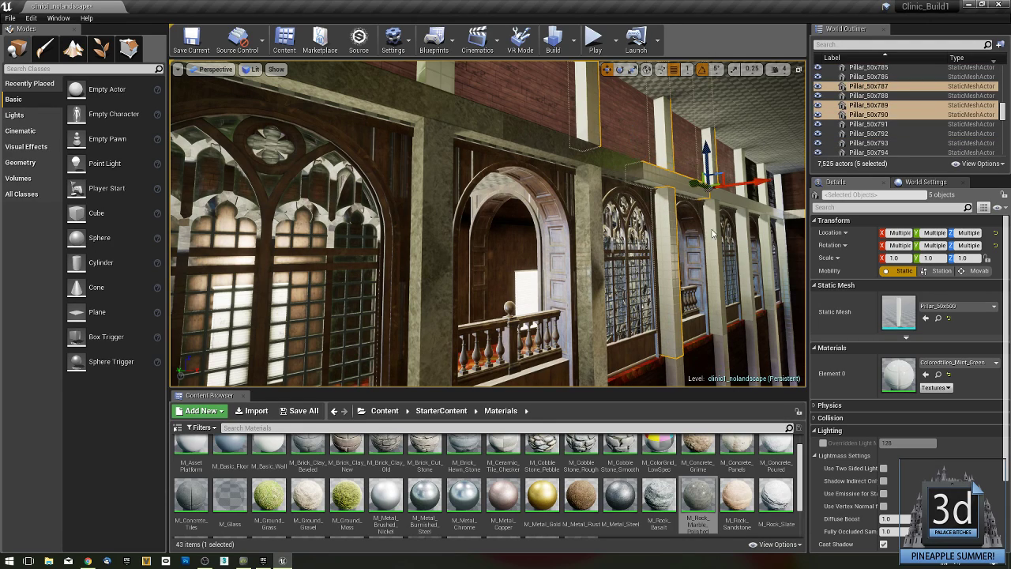
{"action": "left_click", "coordinate": [711, 229], "text": "ctrl"}
{"action": "left_click", "coordinate": [734, 199], "text": "ctrl"}
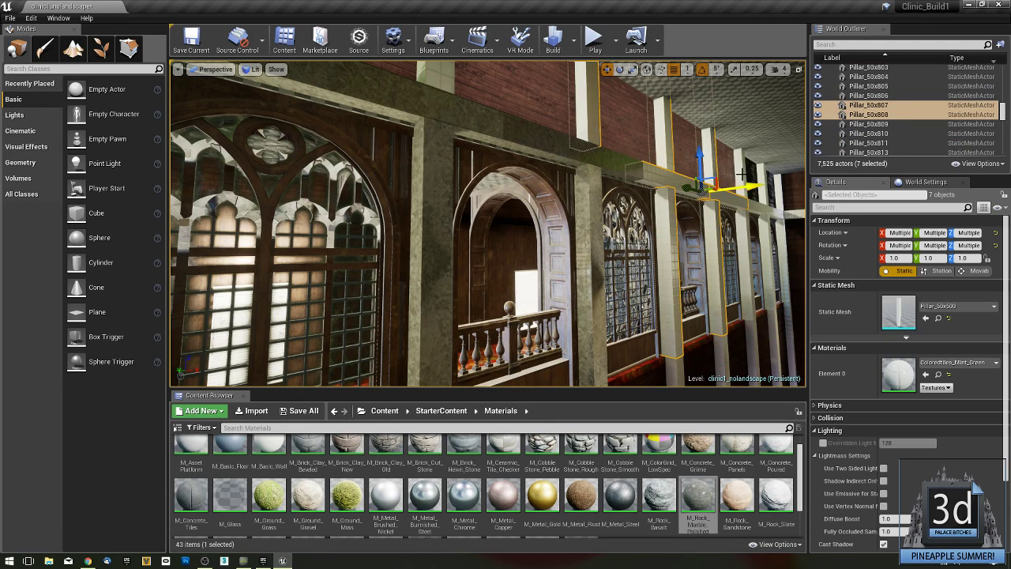
{"action": "left_click", "coordinate": [743, 236], "text": "ctrl"}
{"action": "left_click", "coordinate": [764, 238], "text": "ctrl"}
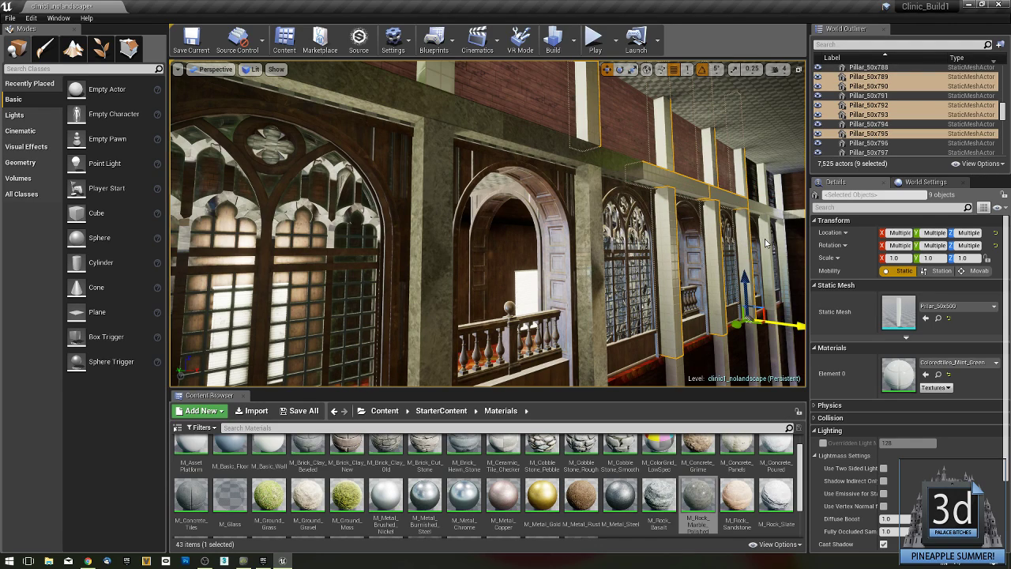
{"action": "left_click", "coordinate": [760, 209], "text": "ctrl"}
{"action": "left_click", "coordinate": [763, 194], "text": "ctrl"}
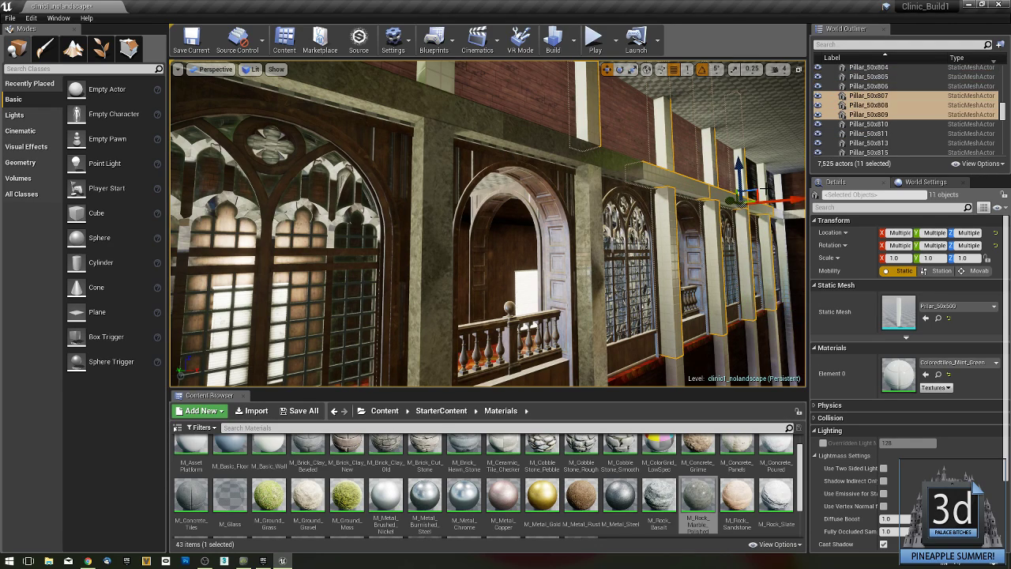
{"action": "left_click", "coordinate": [780, 193], "text": "ctrl"}
{"action": "left_click", "coordinate": [779, 190], "text": "ctrl"}
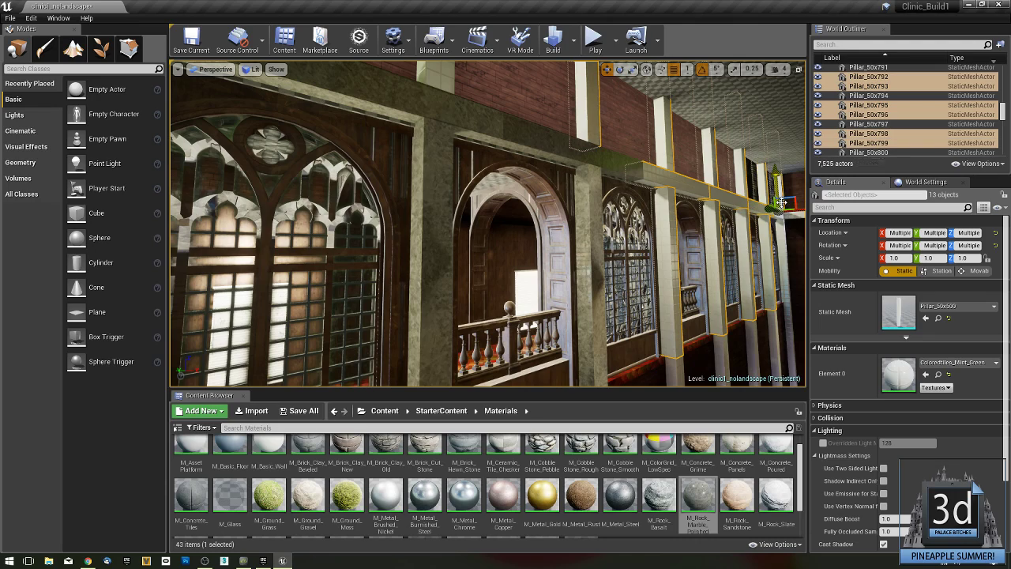
{"action": "left_click", "coordinate": [781, 249], "text": "ctrl"}
Add the last beam before the room's corner and the first beams and pillar of the adjoining wall to the selection.
{"action": "right_click_drag", "start_coordinate": [781, 249], "coordinate": [690, 191]}
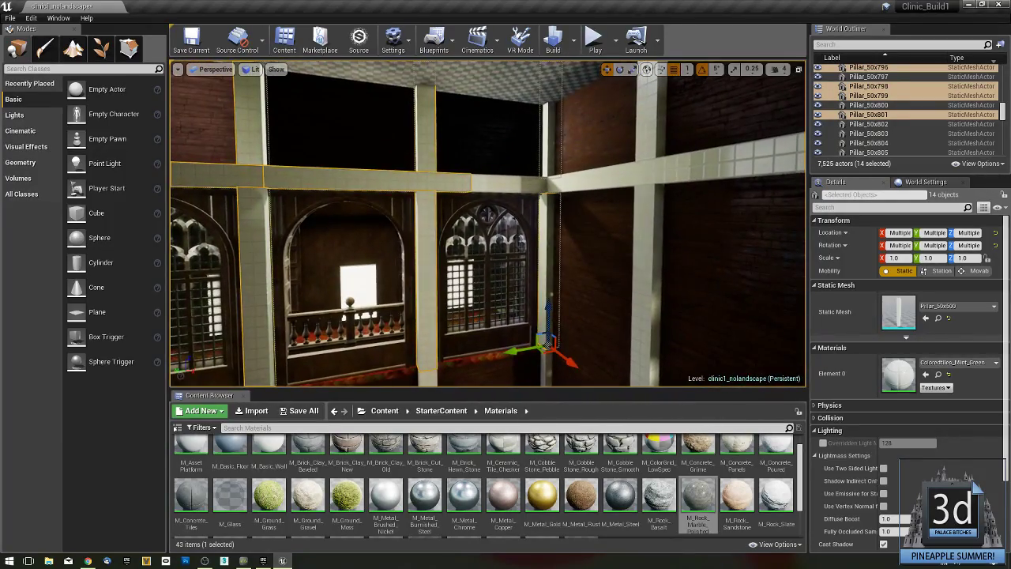
{"action": "left_click", "coordinate": [519, 185], "text": "ctrl"}
{"action": "left_click", "coordinate": [611, 184], "text": "ctrl"}
{"action": "left_click", "coordinate": [645, 150], "text": "ctrl"}
{"action": "left_click", "coordinate": [715, 157], "text": "ctrl"}
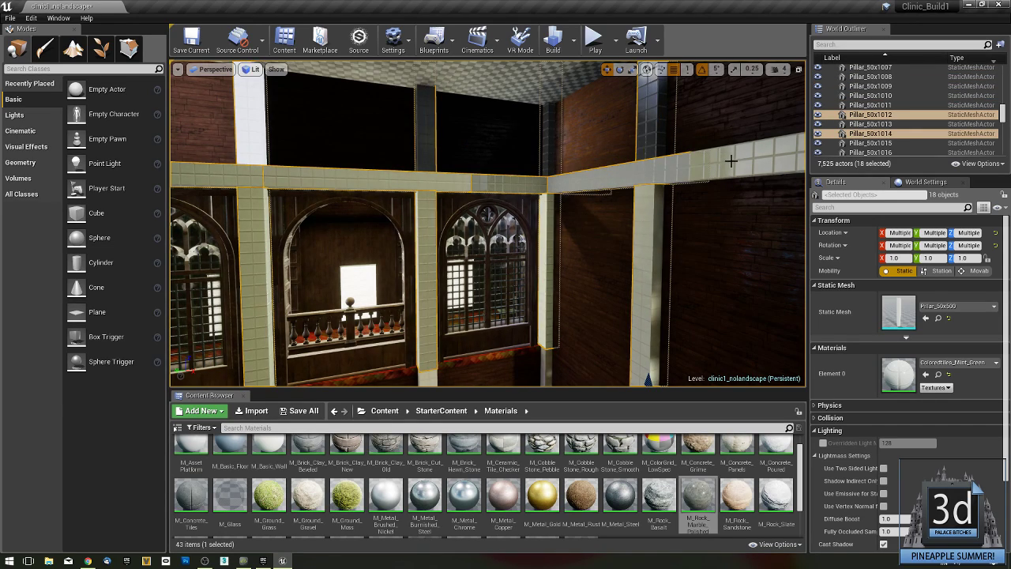
{"action": "left_click", "coordinate": [704, 169], "text": "ctrl"}
Add the next two beam sections along the adjoining brick wall and the upper and lower pillars at their joints to the selection.
{"action": "right_click_drag", "start_coordinate": [574, 128], "coordinate": [759, 128]}
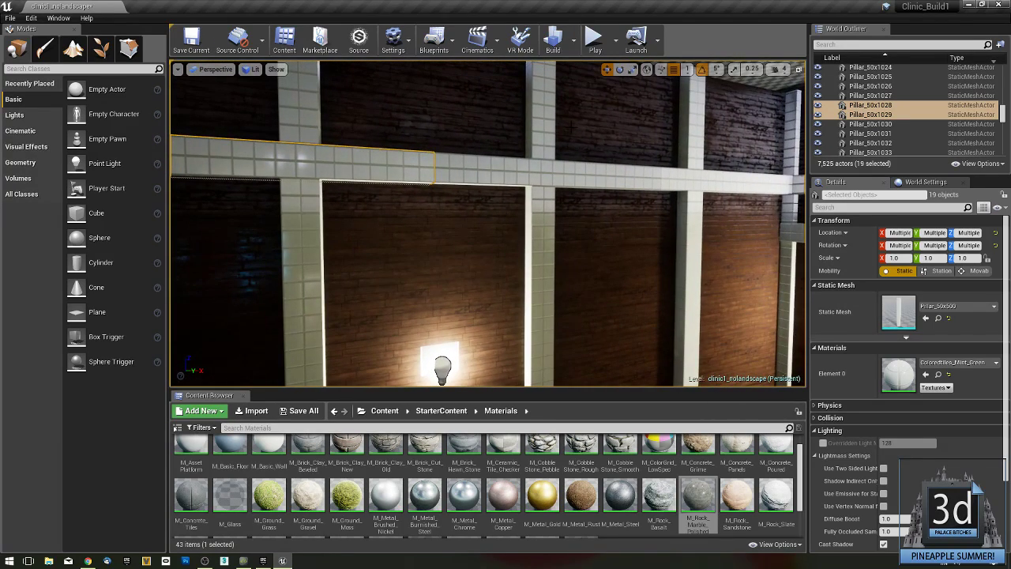
{"action": "left_click", "coordinate": [535, 132], "text": "ctrl"}
{"action": "left_click", "coordinate": [509, 178], "text": "ctrl"}
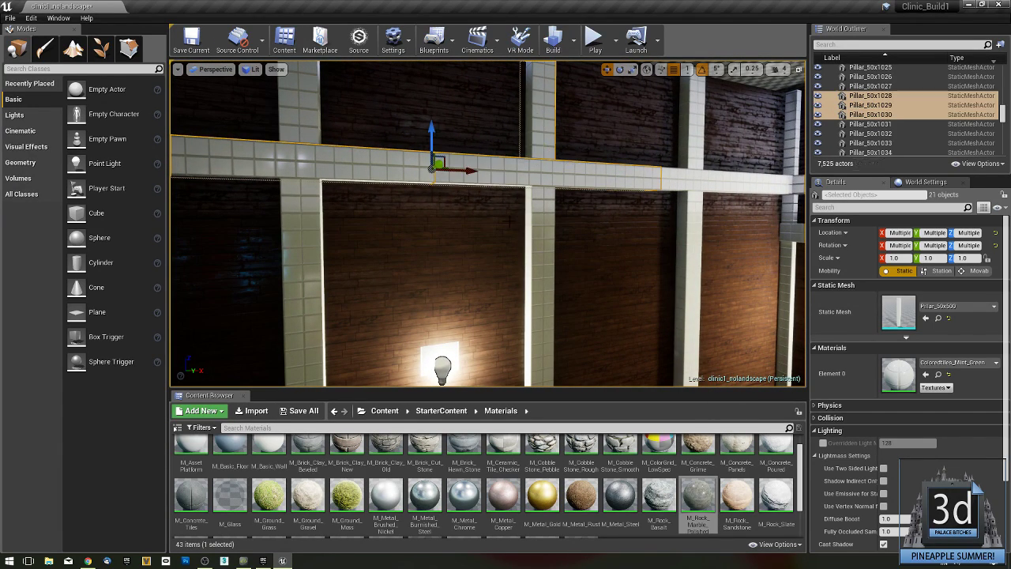
{"action": "left_click", "coordinate": [539, 286], "text": "ctrl"}
{"action": "left_click", "coordinate": [688, 277], "text": "ctrl"}
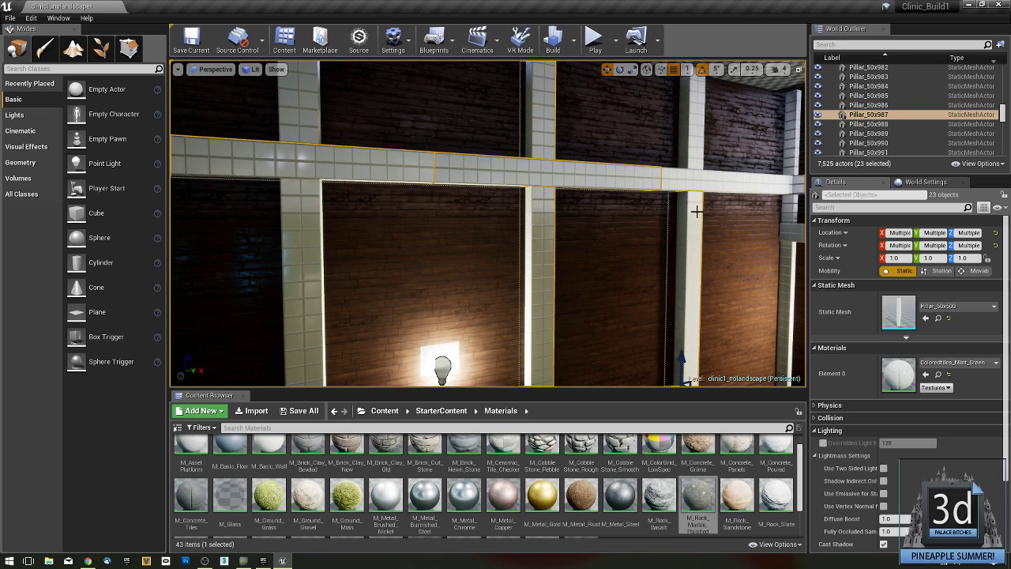
{"action": "left_click", "coordinate": [697, 179], "text": "ctrl"}
{"action": "left_click", "coordinate": [694, 142], "text": "ctrl"}
Add the lower horizontal beam sections and lower pillars between the room's corner and the red-carpeted doorway to the selection.
{"action": "right_click_drag", "start_coordinate": [694, 142], "coordinate": [853, 158]}
{"action": "right_click_drag", "start_coordinate": [600, 193], "coordinate": [592, 194]}
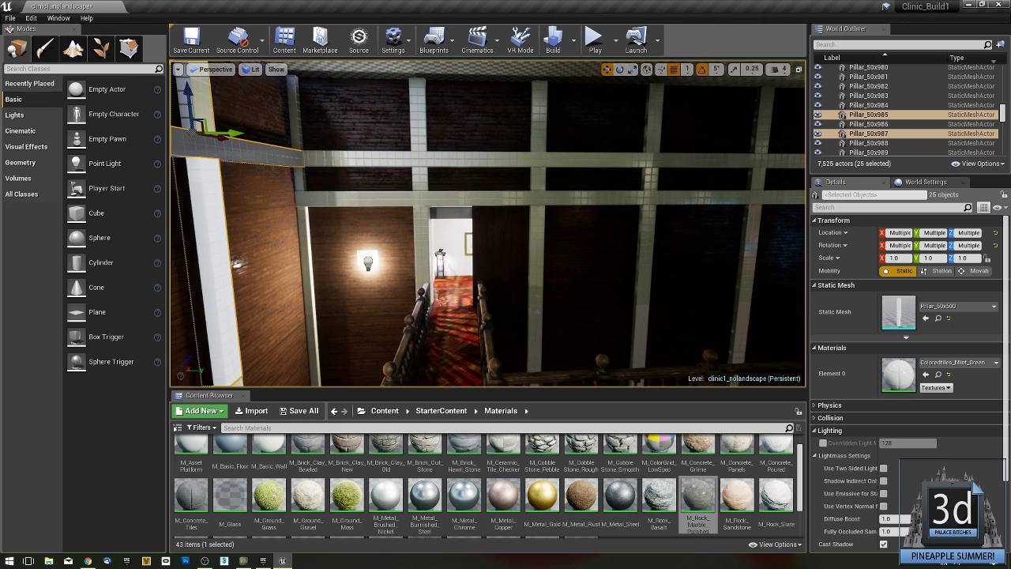
{"action": "left_click", "coordinate": [390, 200], "text": "ctrl"}
{"action": "left_click", "coordinate": [414, 213], "text": "ctrl"}
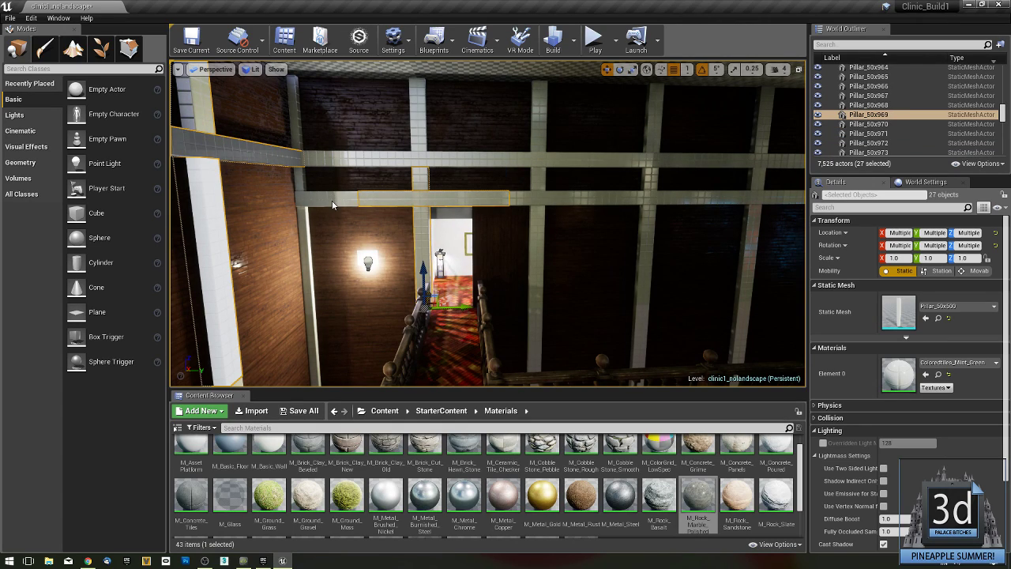
{"action": "left_click", "coordinate": [333, 205], "text": "ctrl"}
{"action": "left_click", "coordinate": [303, 255], "text": "ctrl"}
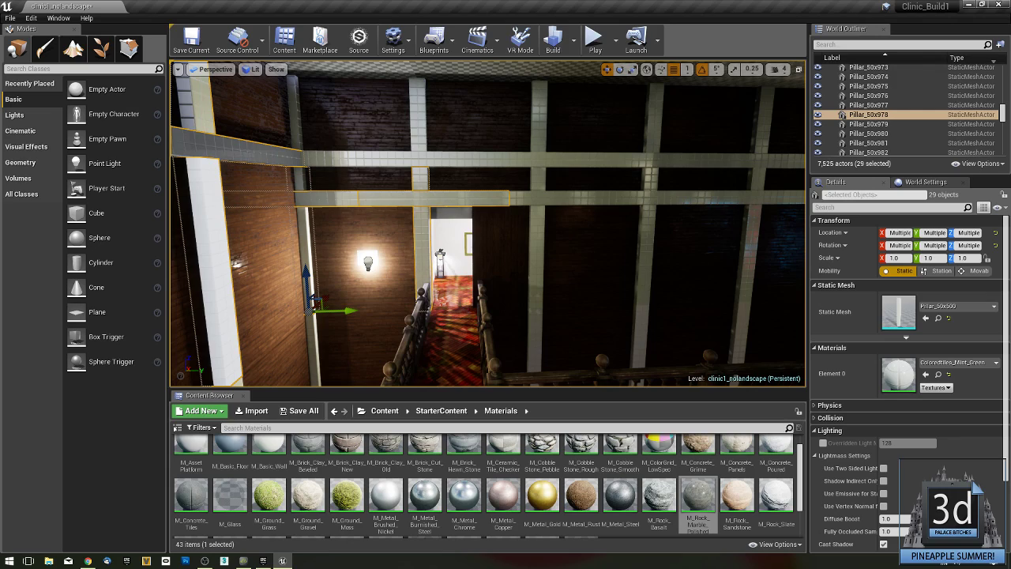
Add the upper corner pillar, the upper pillar and upper beam sections above the doorway, and apply M_Rock_Marble_Polished to the whole selection.
{"action": "left_click", "coordinate": [294, 120], "text": "ctrl"}
{"action": "left_click", "coordinate": [368, 160], "text": "ctrl"}
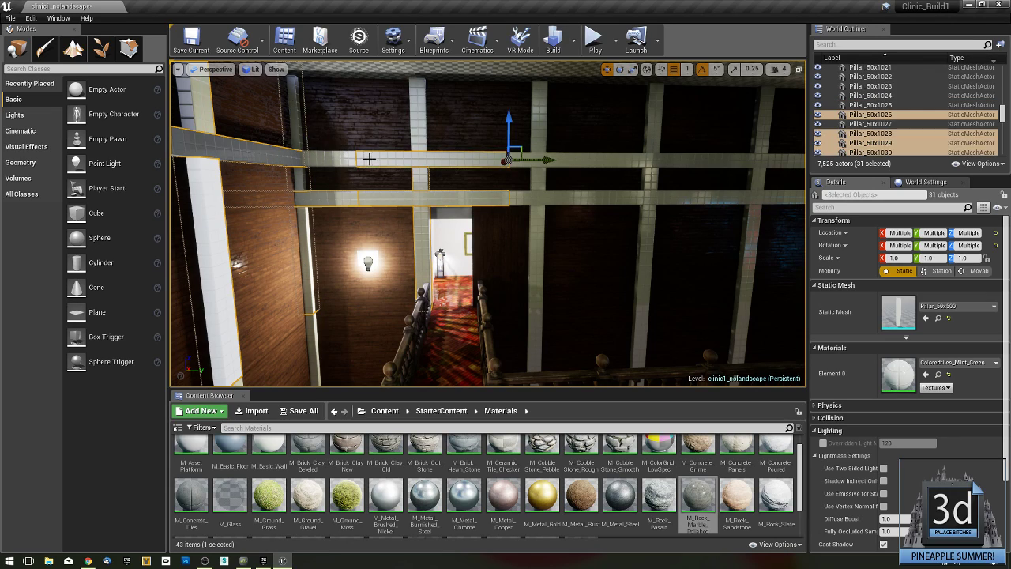
{"action": "left_click", "coordinate": [417, 114], "text": "ctrl"}
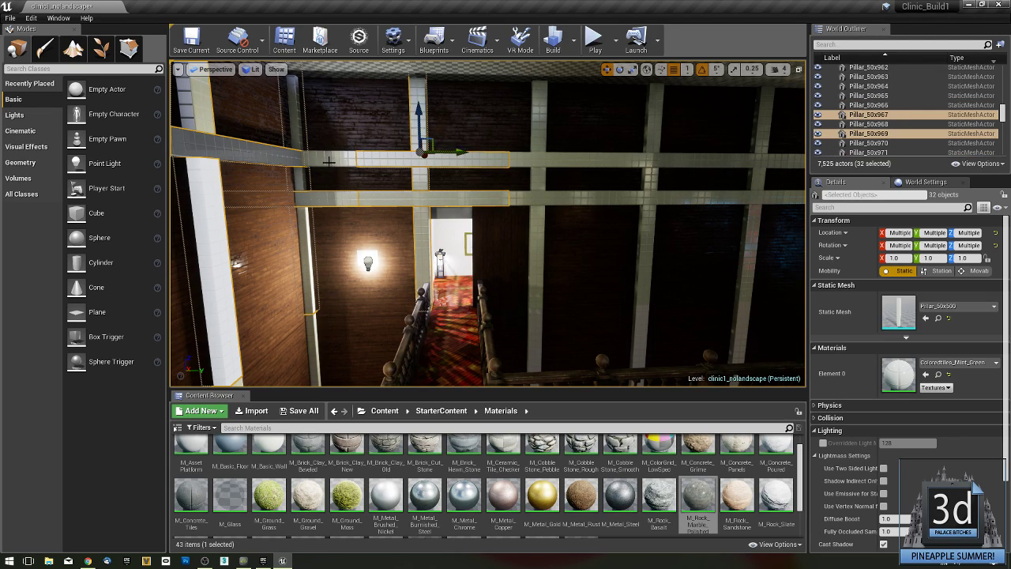
{"action": "left_click", "coordinate": [328, 160], "text": "ctrl"}
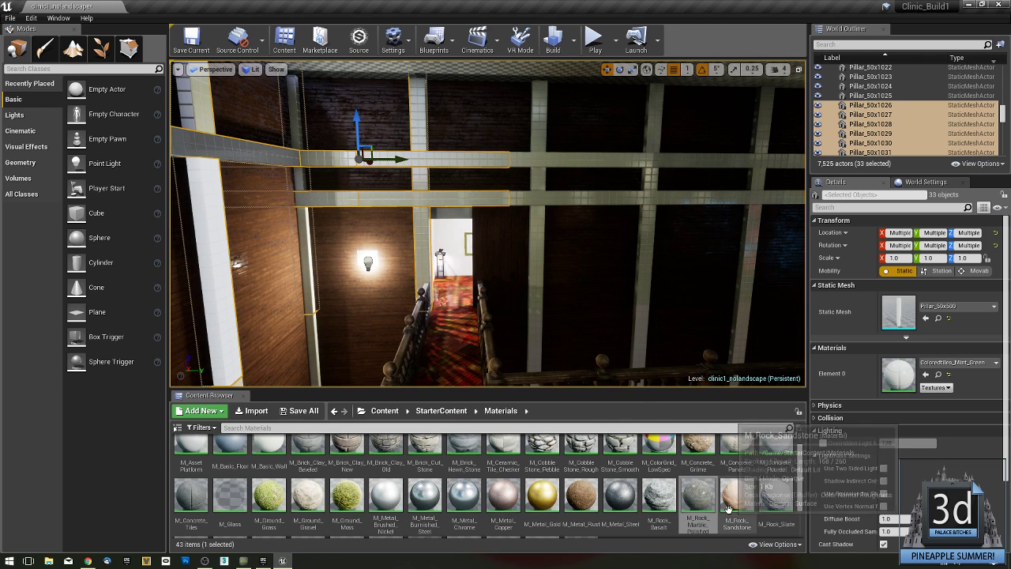
{"action": "left_click_drag", "start_coordinate": [698, 496], "coordinate": [903, 376]}
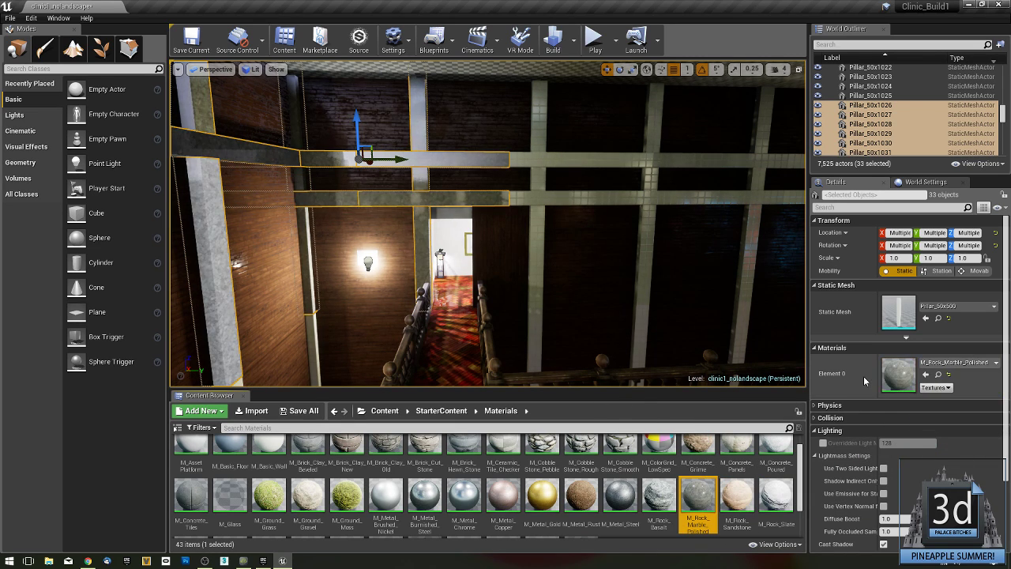
Select together the mint-tiled pillars between the arched balconies, from the latticed-window corner to the corner at the doorway wall.
{"action": "right_click_drag", "start_coordinate": [601, 261], "coordinate": [179, 261]}
{"action": "right_click_drag", "start_coordinate": [379, 237], "coordinate": [286, 237]}
{"action": "key", "text": "w"}
{"action": "key", "text": "d"}
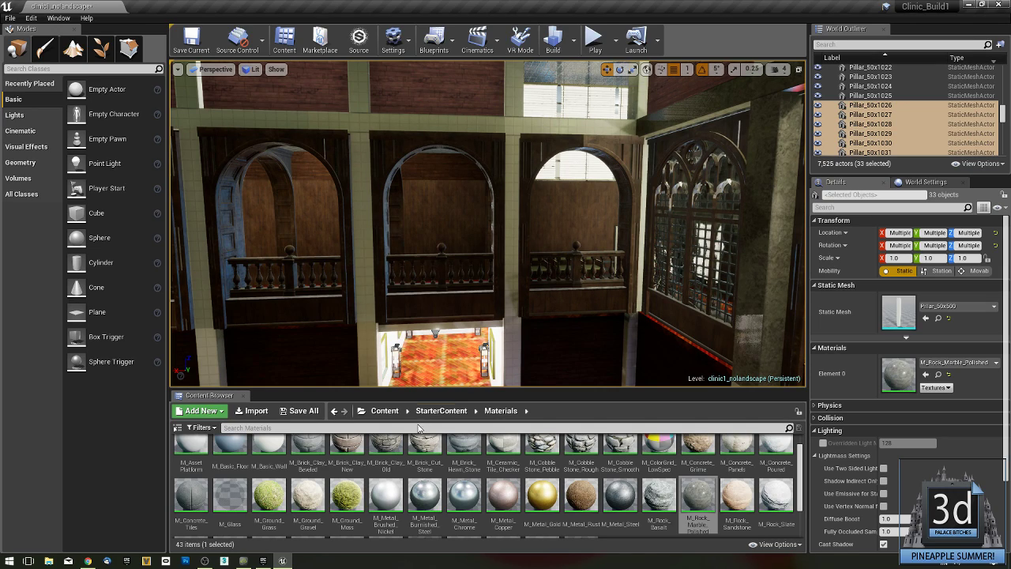
{"action": "left_click", "coordinate": [641, 245]}
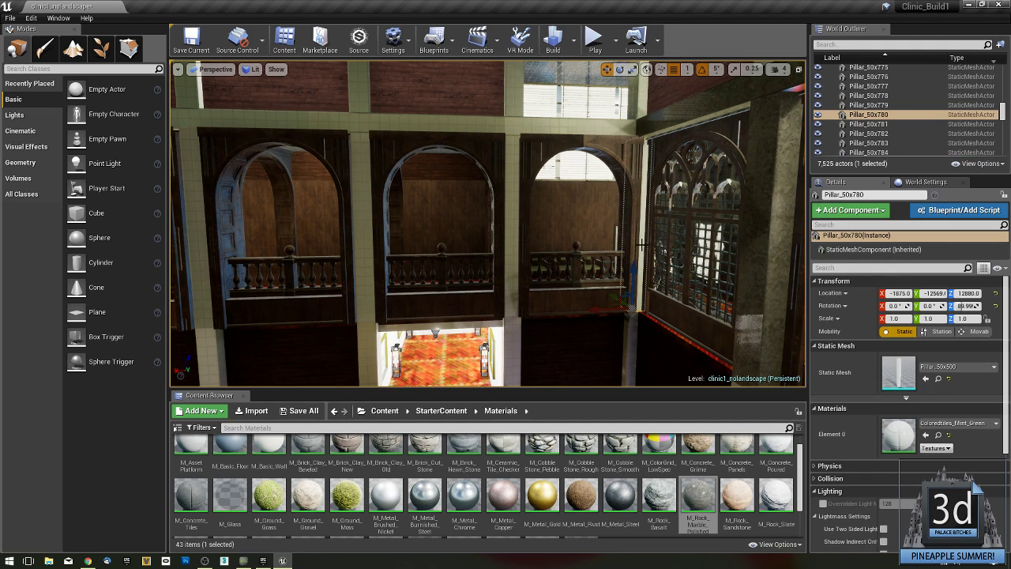
{"action": "left_click", "coordinate": [508, 258], "text": "ctrl"}
{"action": "left_click", "coordinate": [365, 264], "text": "ctrl"}
{"action": "right_click_drag", "start_coordinate": [364, 264], "coordinate": [316, 261]}
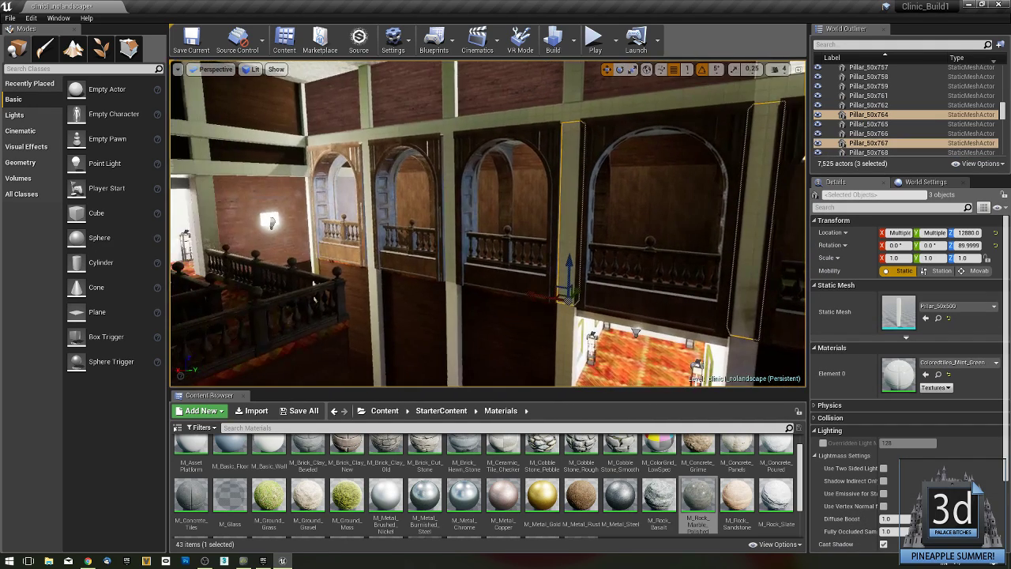
{"action": "left_click", "coordinate": [449, 257], "text": "ctrl"}
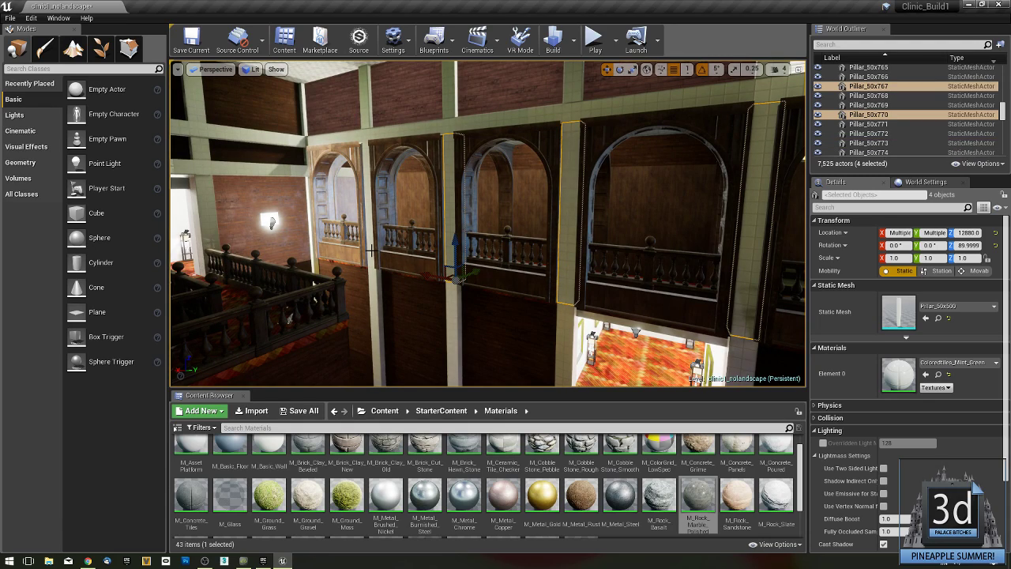
{"action": "left_click", "coordinate": [371, 250], "text": "ctrl"}
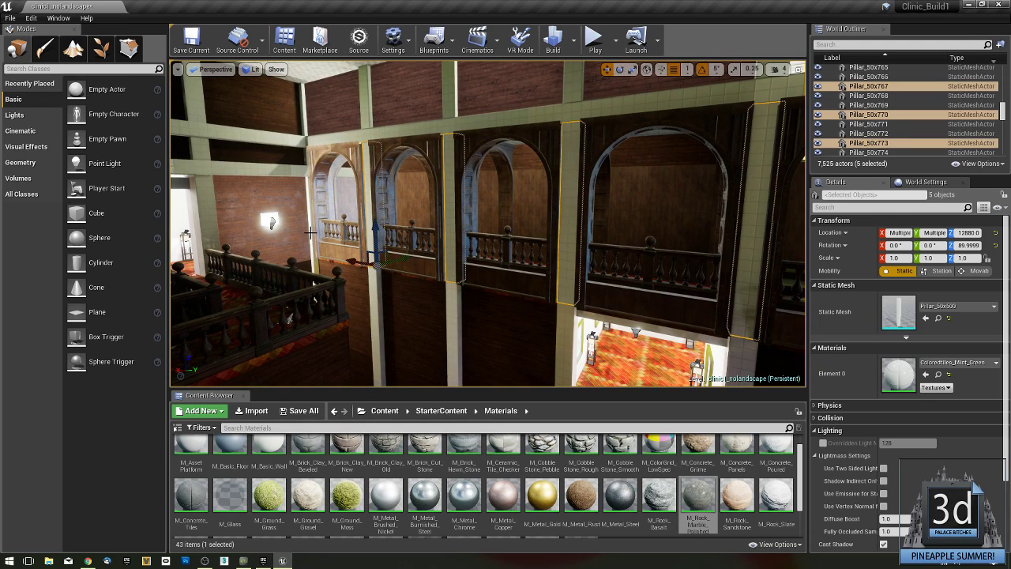
{"action": "left_click", "coordinate": [312, 235], "text": "ctrl"}
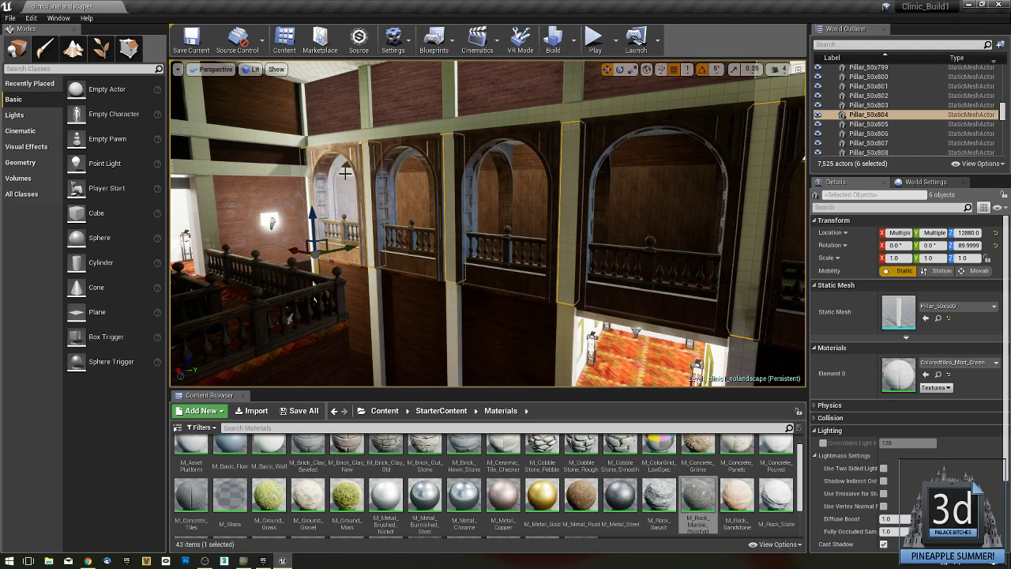
Add the lower beam sections of the adjoining doorway wall to the selection and apply M_Rock_Marble_Polished to all of it.
{"action": "left_click", "coordinate": [345, 172], "text": "ctrl"}
{"action": "left_click", "coordinate": [274, 175], "text": "ctrl"}
{"action": "right_click_drag", "start_coordinate": [274, 174], "coordinate": [308, 180]}
{"action": "key", "text": "w"}
{"action": "key", "text": "s"}
{"action": "key", "text": "w"}
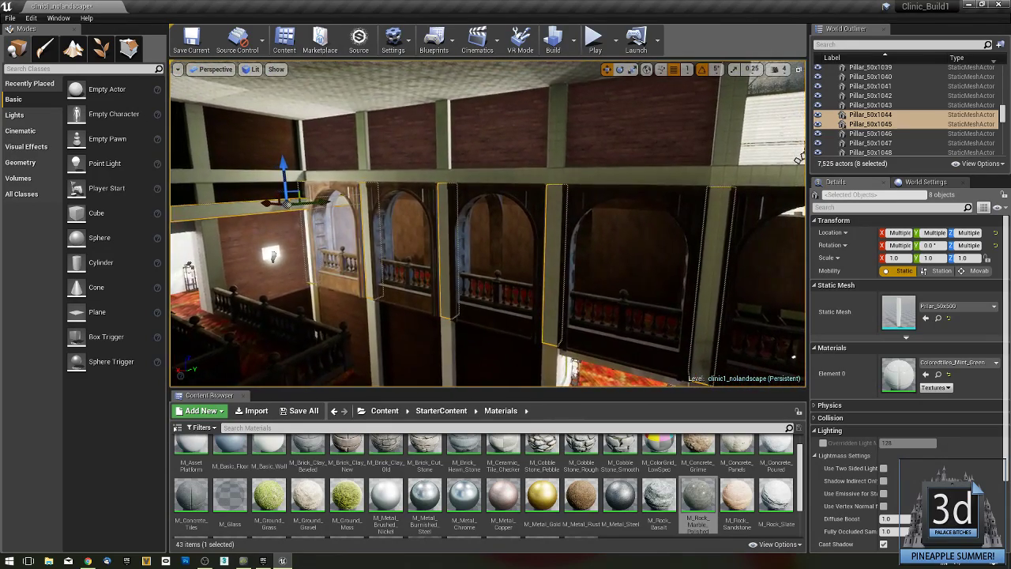
{"action": "left_click_drag", "start_coordinate": [698, 496], "coordinate": [907, 379]}
Select together the horizontal beam sections above the arched balconies and the upper pillars standing on them, up to the bright window.
{"action": "right_click_drag", "start_coordinate": [560, 264], "coordinate": [583, 248]}
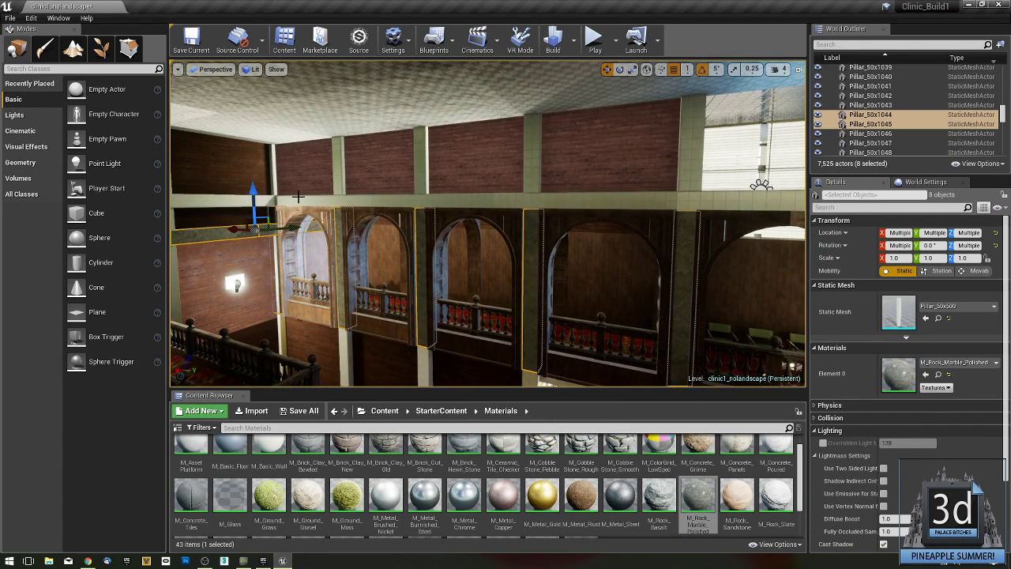
{"action": "left_click", "coordinate": [301, 201]}
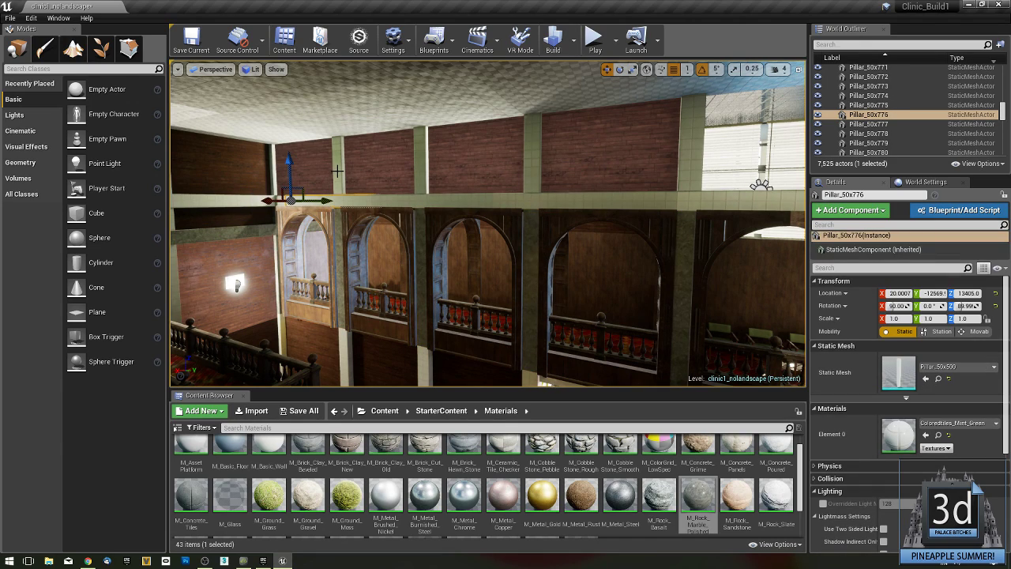
{"action": "left_click", "coordinate": [337, 170], "text": "ctrl"}
{"action": "left_click", "coordinate": [420, 175], "text": "ctrl"}
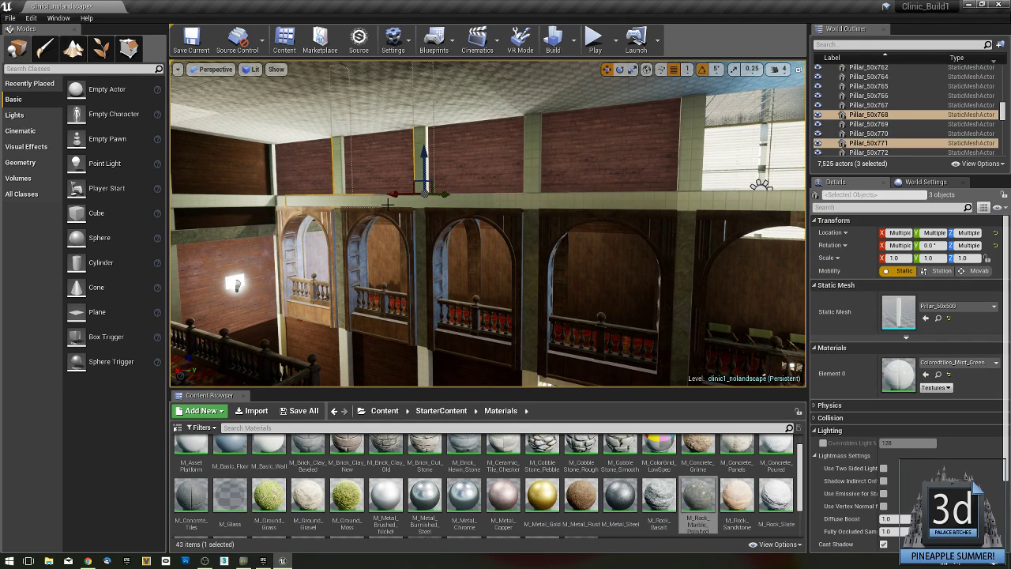
{"action": "left_click", "coordinate": [458, 200], "text": "ctrl"}
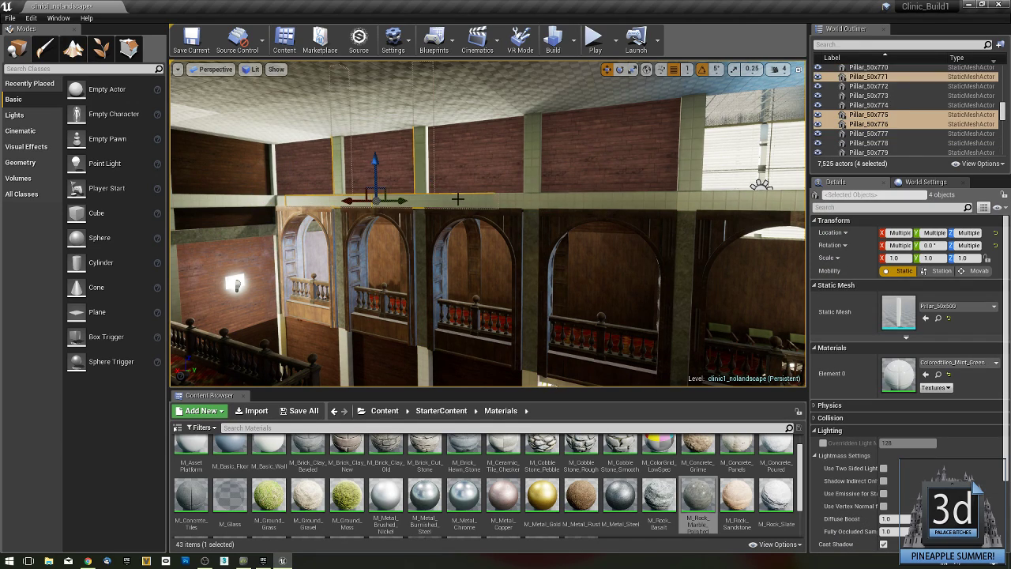
{"action": "left_click", "coordinate": [532, 171], "text": "ctrl"}
{"action": "left_click", "coordinate": [582, 203], "text": "ctrl"}
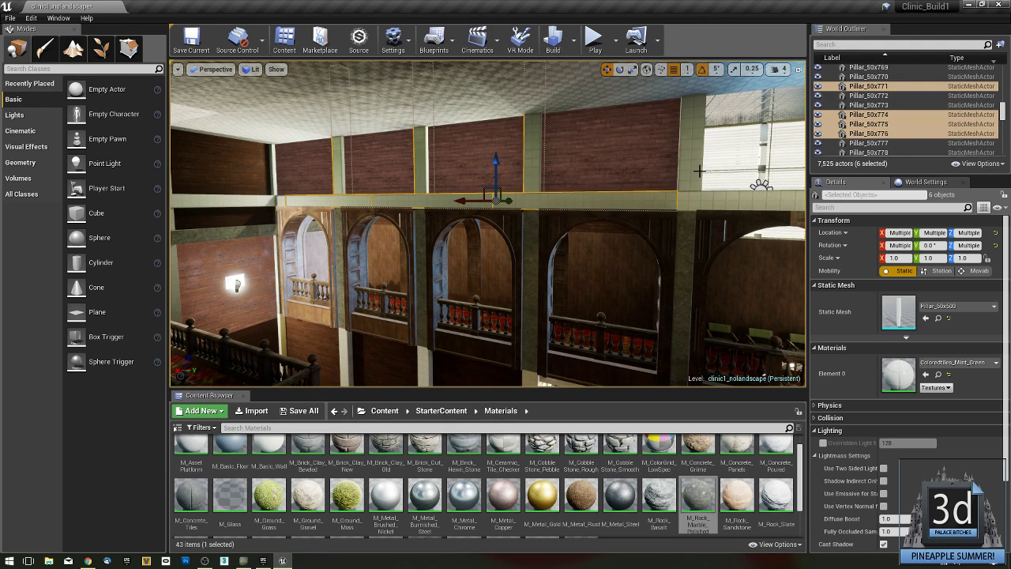
{"action": "left_click", "coordinate": [723, 203], "text": "ctrl"}
{"action": "left_click", "coordinate": [723, 203], "text": "ctrl"}
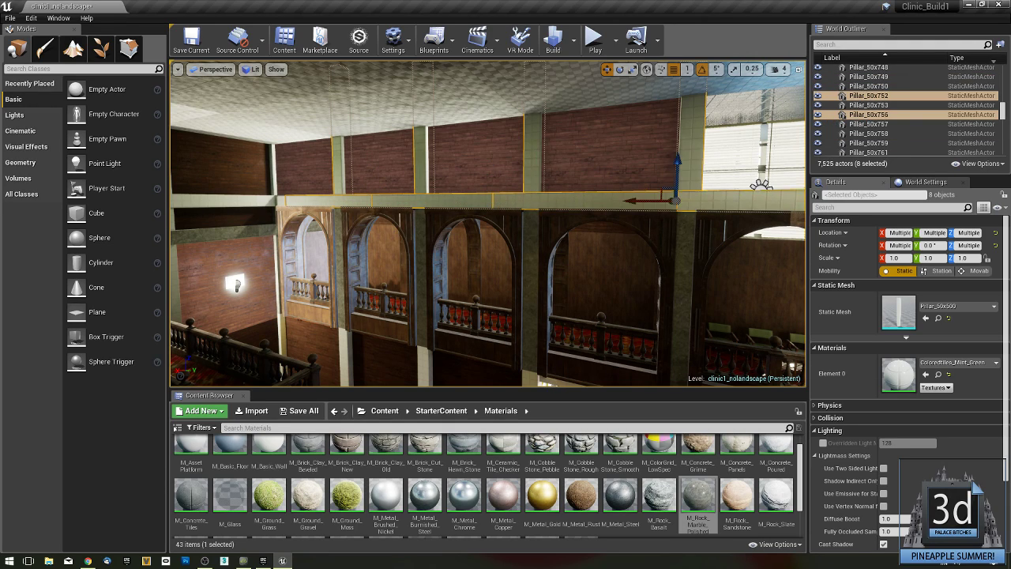
Add the upper pillar in the window corner and the remaining beam section above the arches, and apply M_Rock_Marble_Polished to the selection.
{"action": "right_click_drag", "start_coordinate": [722, 203], "coordinate": [798, 205]}
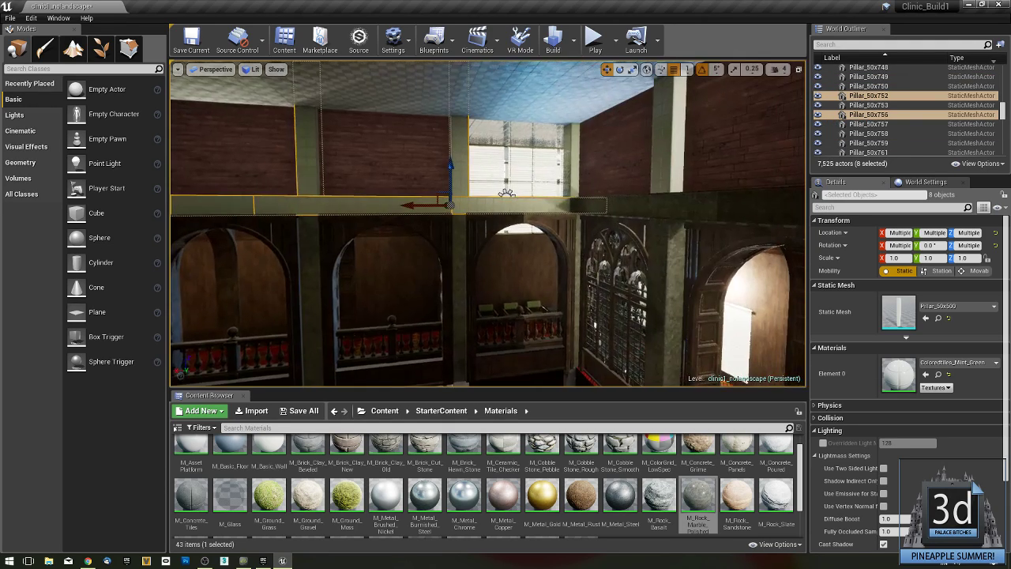
{"action": "left_click", "coordinate": [575, 160], "text": "ctrl"}
{"action": "right_click_drag", "start_coordinate": [575, 160], "coordinate": [350, 221]}
{"action": "key", "text": "w"}
{"action": "left_click", "coordinate": [333, 199], "text": "ctrl"}
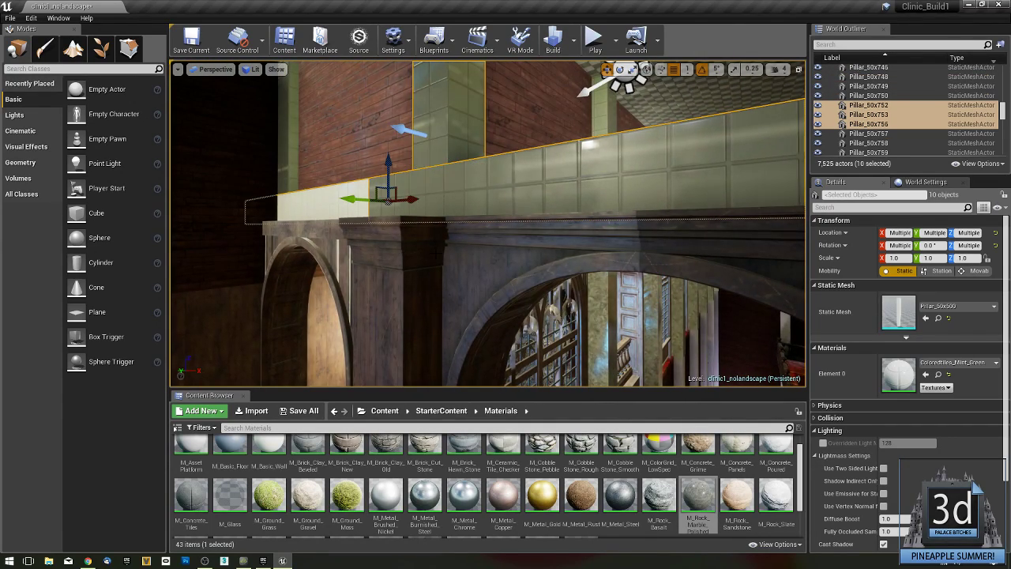
{"action": "left_click_drag", "start_coordinate": [697, 503], "coordinate": [901, 376]}
Apply M_Rock_Marble_Polished to the upper corner pillar where the arched balcony wall meets the doorway wall.
{"action": "right_click_drag", "start_coordinate": [488, 224], "coordinate": [585, 238]}
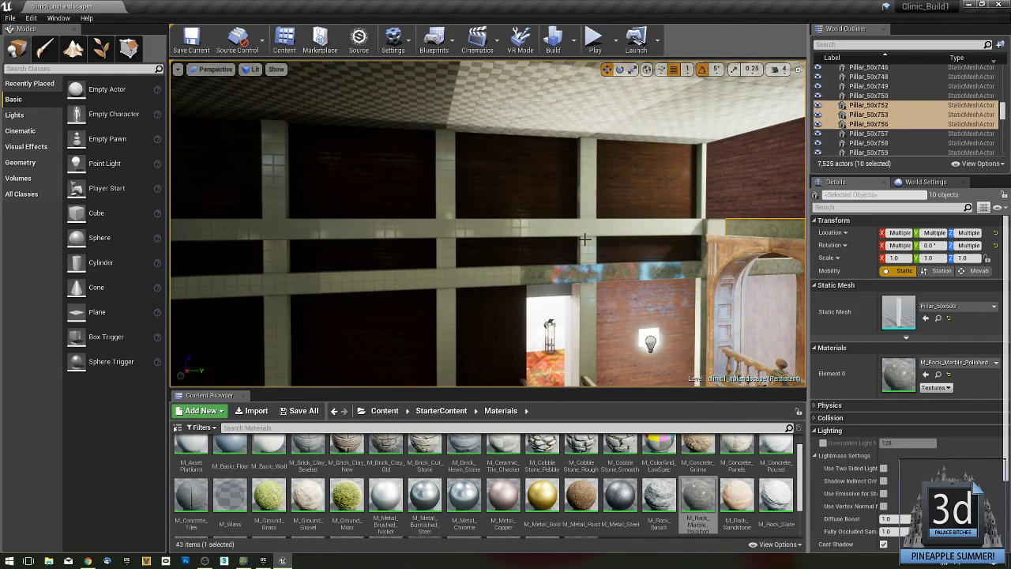
{"action": "left_click", "coordinate": [700, 190]}
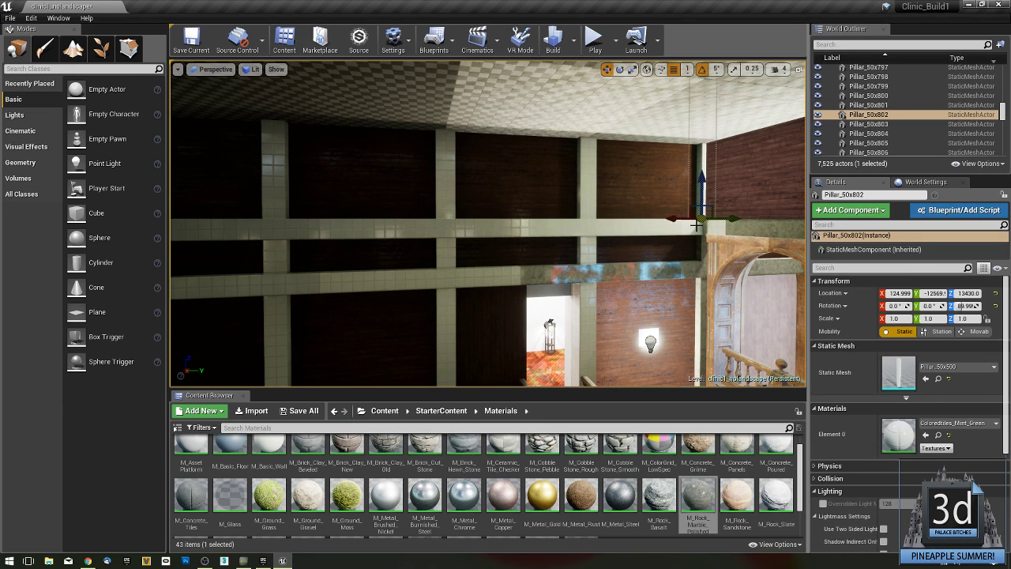
{"action": "left_click_drag", "start_coordinate": [698, 498], "coordinate": [898, 434]}
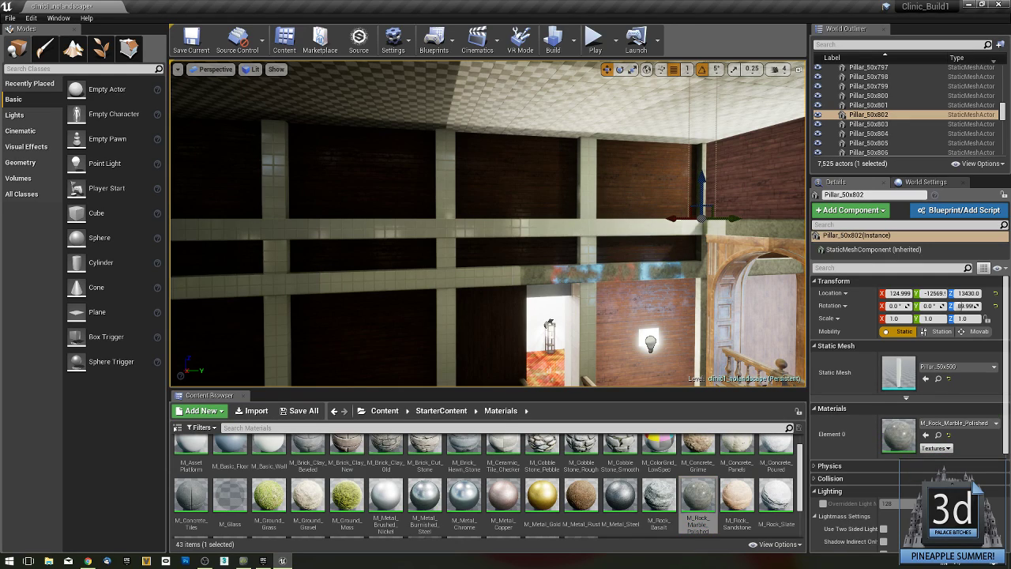
Select the two mint-tiled upper beam sections nearest the corner on the doorway wall and the two upper pillars above them.
{"action": "left_click", "coordinate": [639, 227]}
{"action": "left_click", "coordinate": [586, 197], "text": "ctrl"}
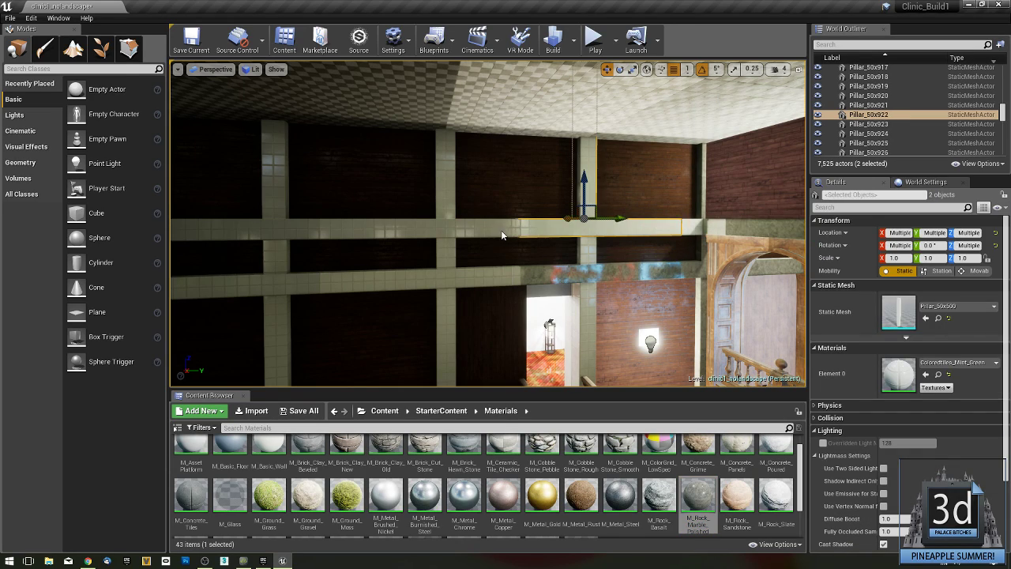
{"action": "left_click", "coordinate": [502, 235], "text": "ctrl"}
{"action": "left_click", "coordinate": [453, 195], "text": "ctrl"}
Add the lower beam section beside the doorway, the corner pillar and the two lower pillars near the doorway to the selection.
{"action": "right_click_drag", "start_coordinate": [453, 195], "coordinate": [454, 228]}
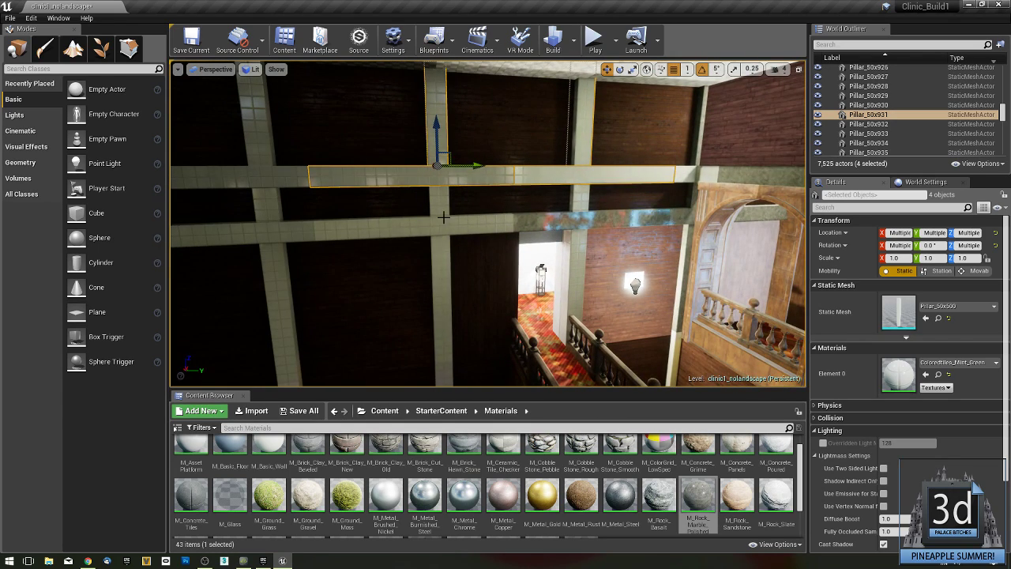
{"action": "left_click", "coordinate": [471, 226], "text": "ctrl"}
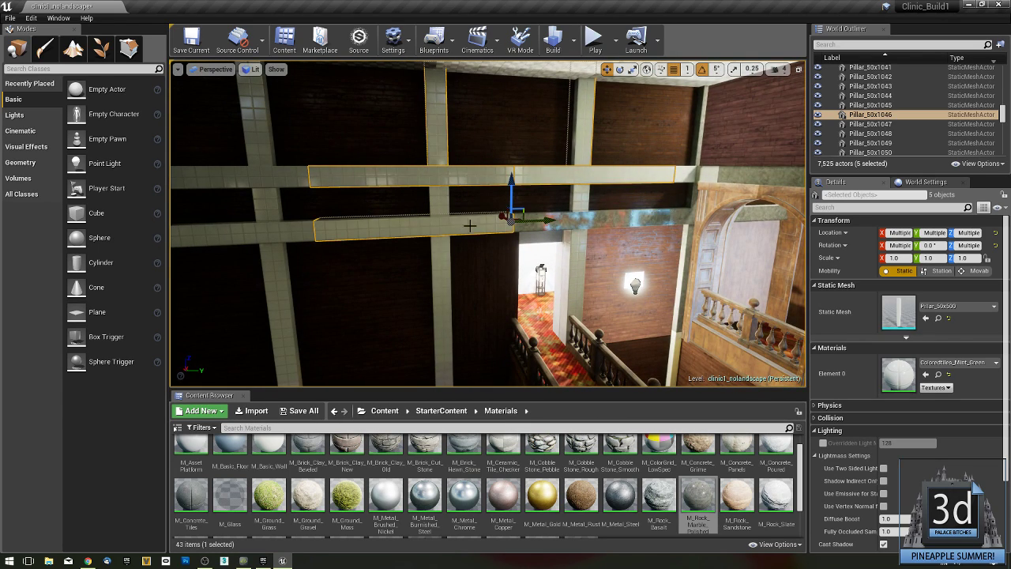
{"action": "left_click", "coordinate": [682, 290], "text": "ctrl"}
{"action": "right_click_drag", "start_coordinate": [682, 291], "coordinate": [652, 308]}
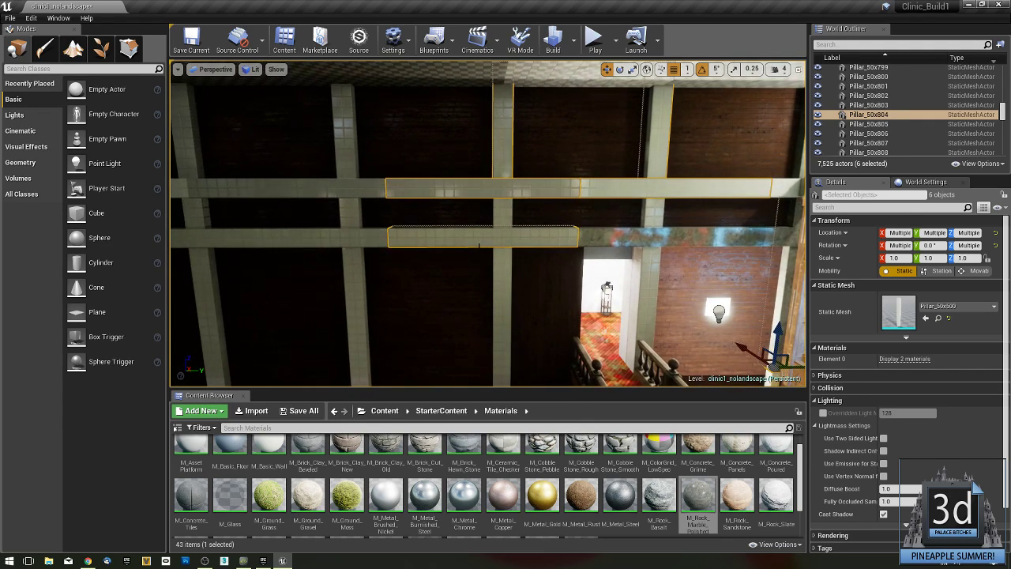
{"action": "left_click", "coordinate": [506, 208], "text": "ctrl"}
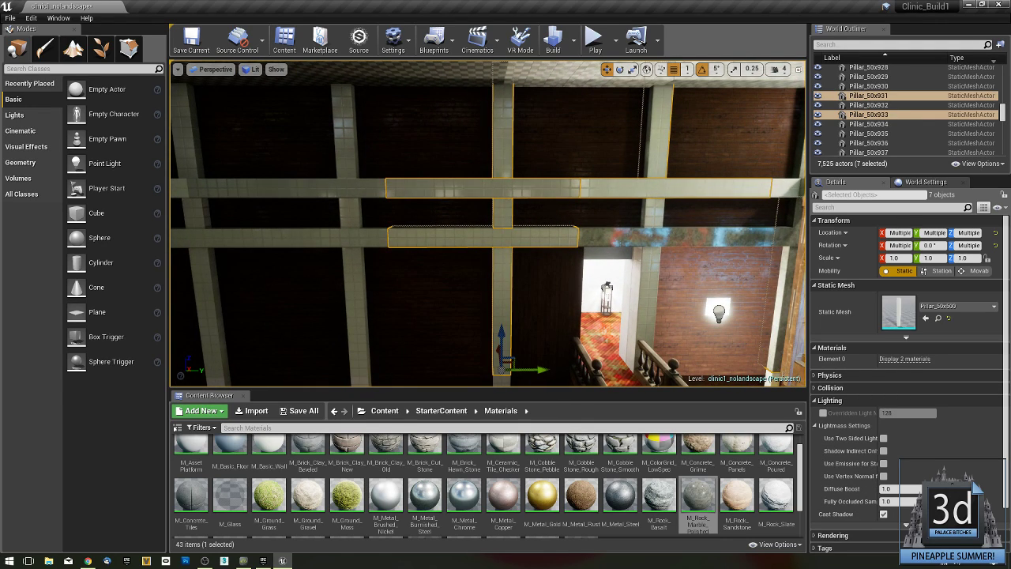
{"action": "left_click", "coordinate": [652, 214], "text": "ctrl"}
{"action": "right_click_drag", "start_coordinate": [653, 214], "coordinate": [679, 207]}
{"action": "left_click", "coordinate": [457, 238], "text": "ctrl"}
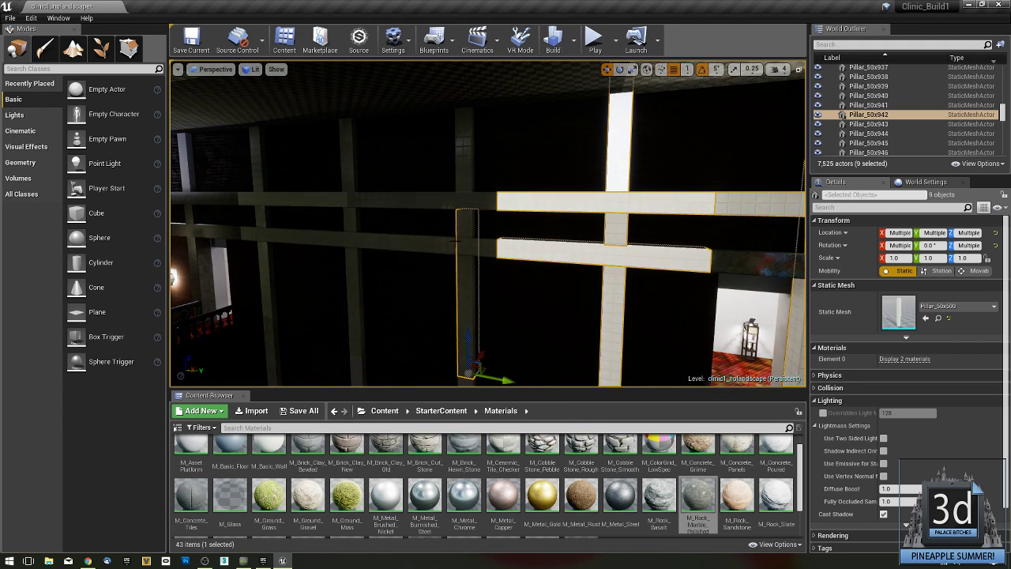
{"action": "left_click", "coordinate": [429, 200], "text": "ctrl"}
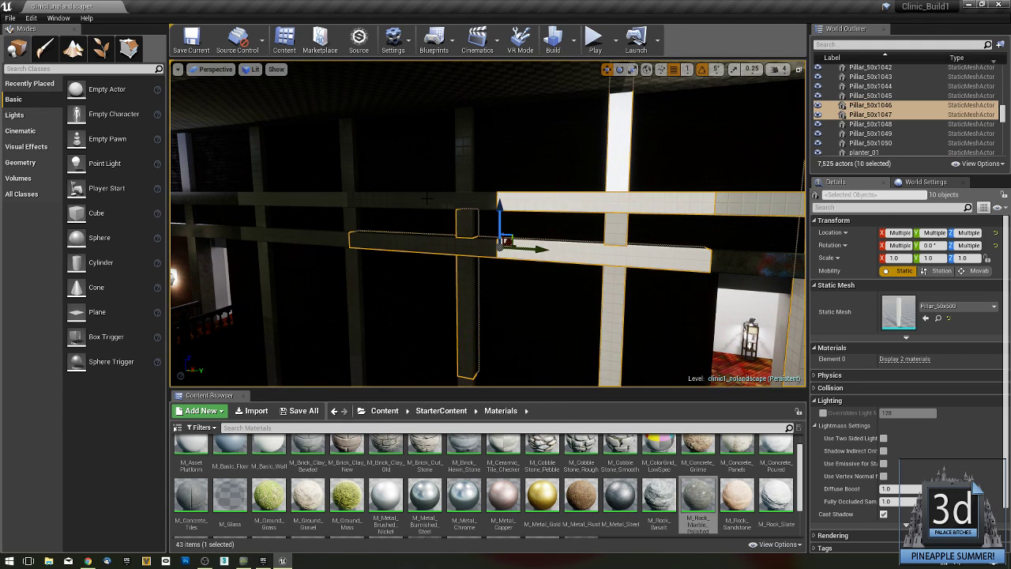
{"action": "key", "text": "ctrl+z"}
{"action": "key", "text": "ctrl+z"}
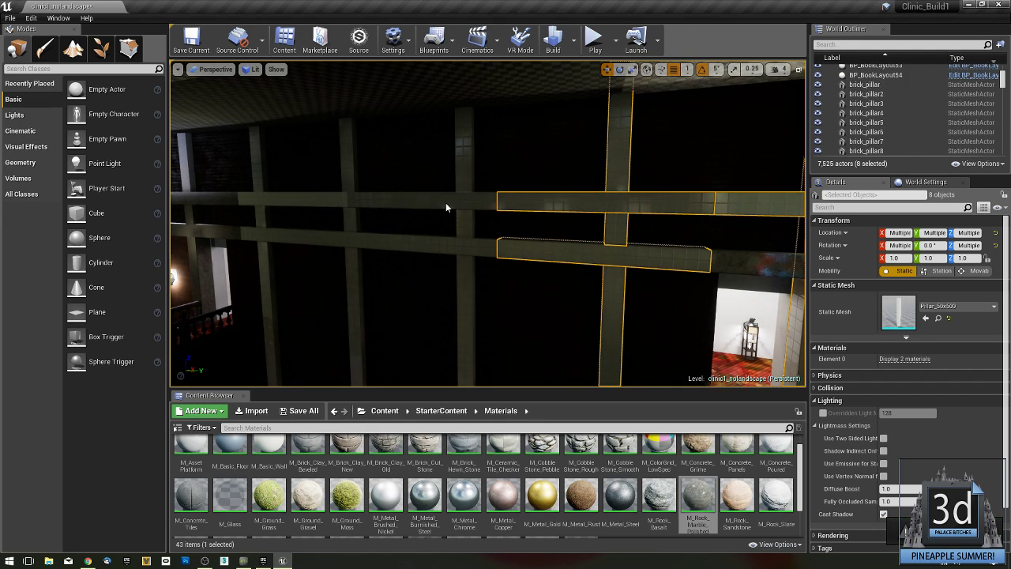
Add the next upper and lower beam sections on the doorway wall to the selection and set the grid snap size to 100.
{"action": "left_click", "coordinate": [447, 204], "text": "ctrl"}
{"action": "left_click", "coordinate": [438, 245], "text": "ctrl"}
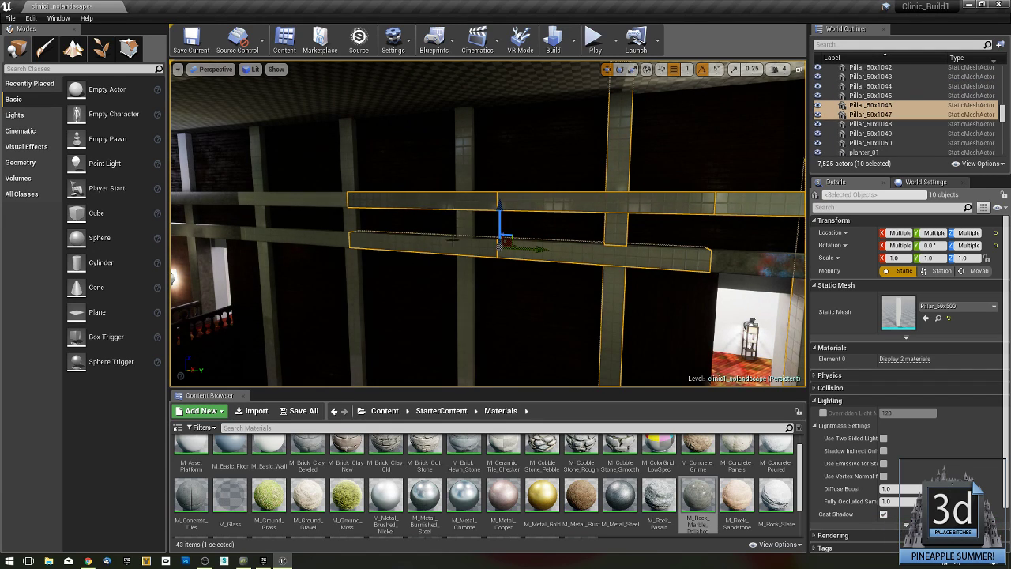
{"action": "left_click", "coordinate": [686, 69]}
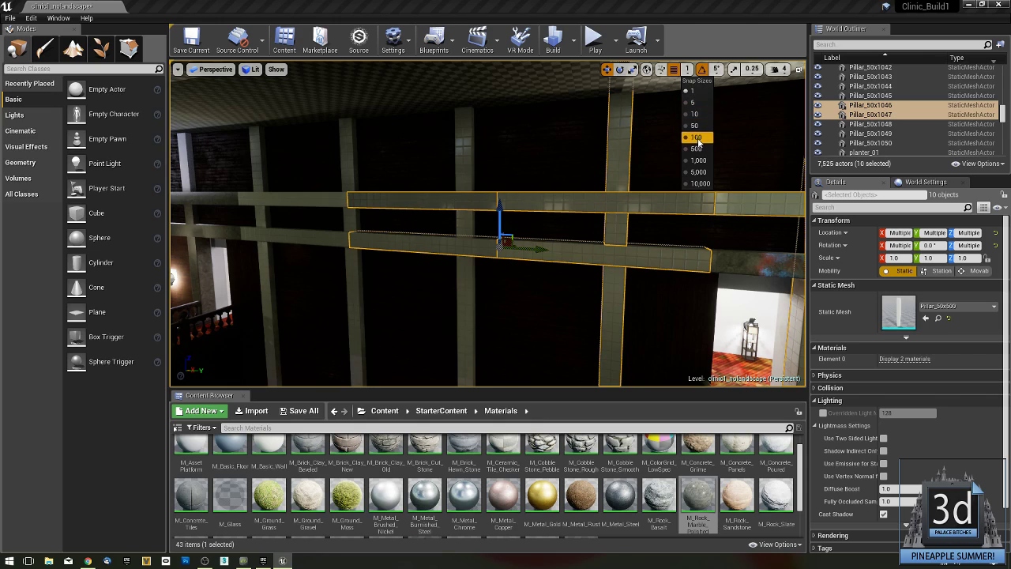
{"action": "left_click", "coordinate": [697, 141]}
Add the upper and lower pillars of the next two columns and apply M_Rock_Marble_Polished to the mint-tiled elements of the selection.
{"action": "left_click", "coordinate": [463, 164], "text": "ctrl"}
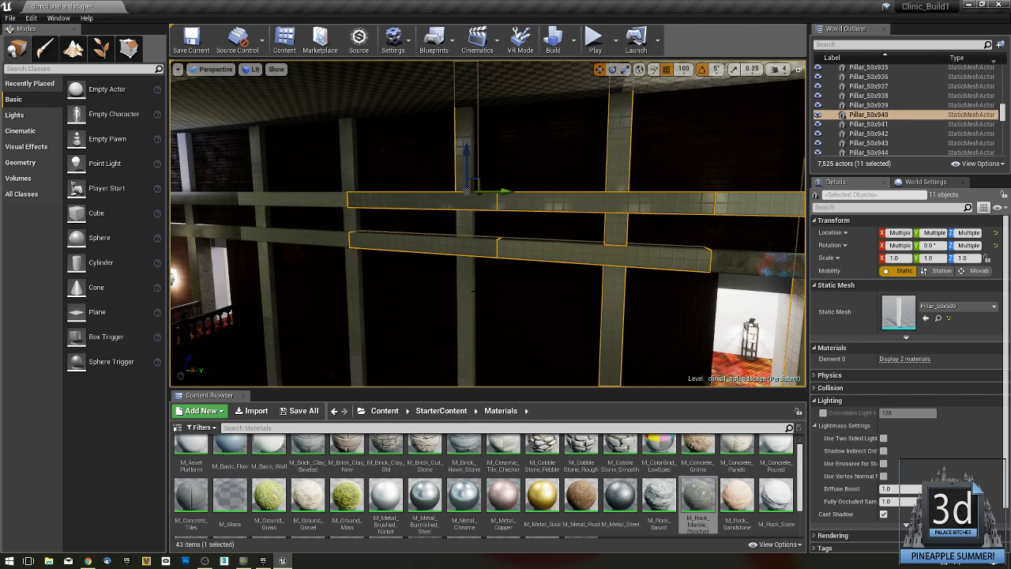
{"action": "left_click", "coordinate": [466, 286], "text": "ctrl"}
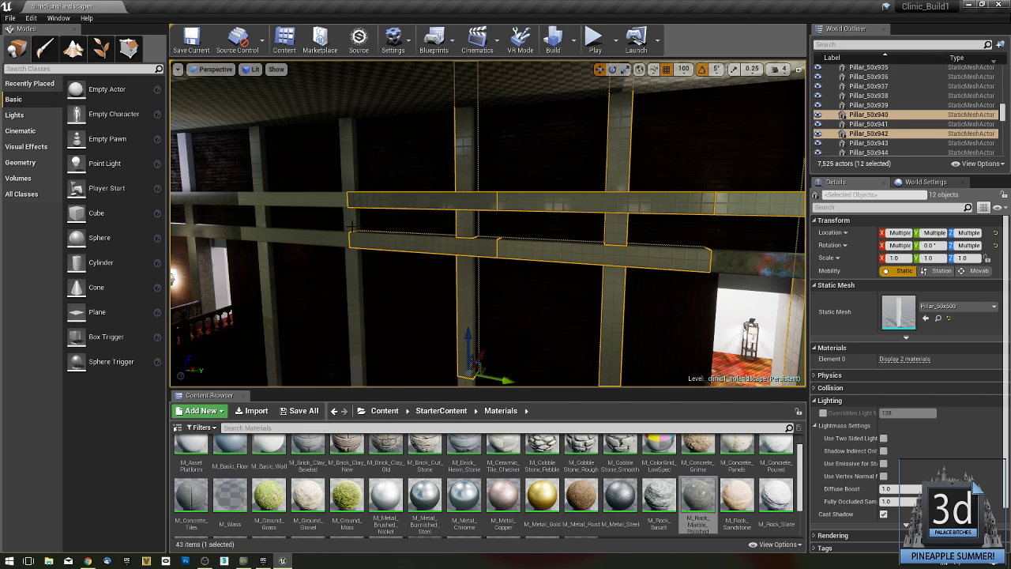
{"action": "left_click", "coordinate": [352, 258], "text": "ctrl"}
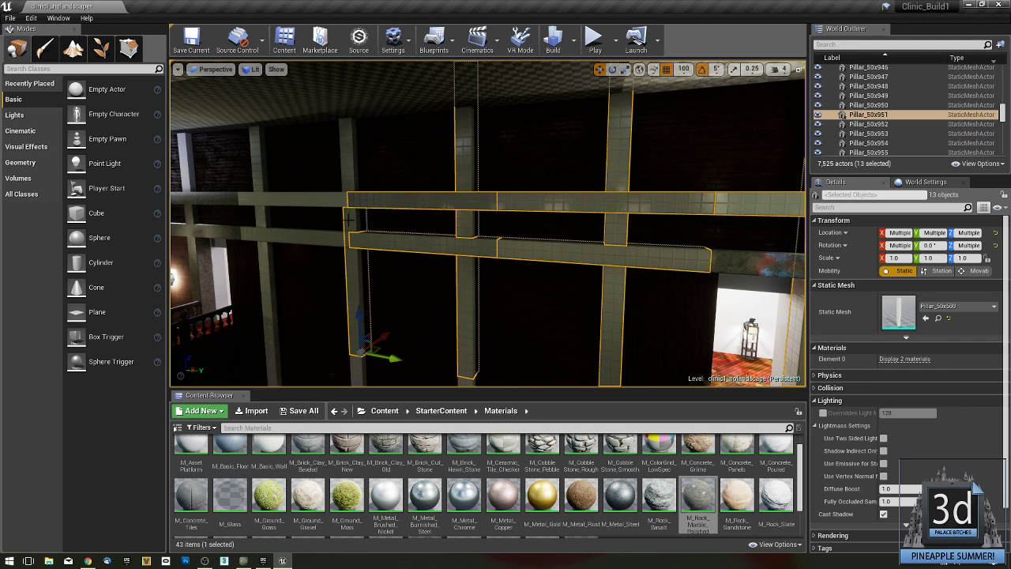
{"action": "left_click", "coordinate": [350, 178], "text": "ctrl"}
{"action": "right_click_drag", "start_coordinate": [367, 187], "coordinate": [317, 190]}
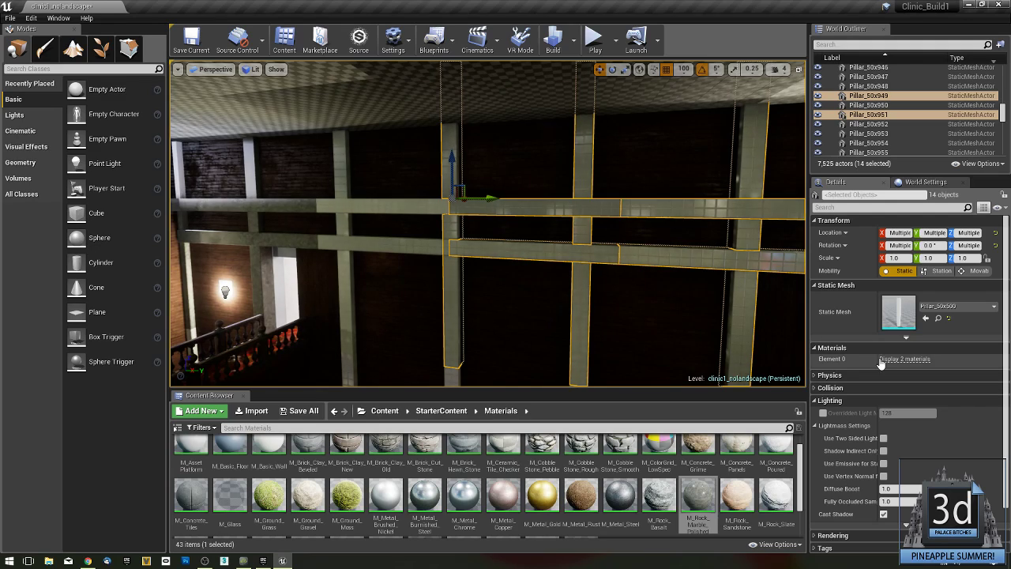
{"action": "left_click", "coordinate": [904, 358]}
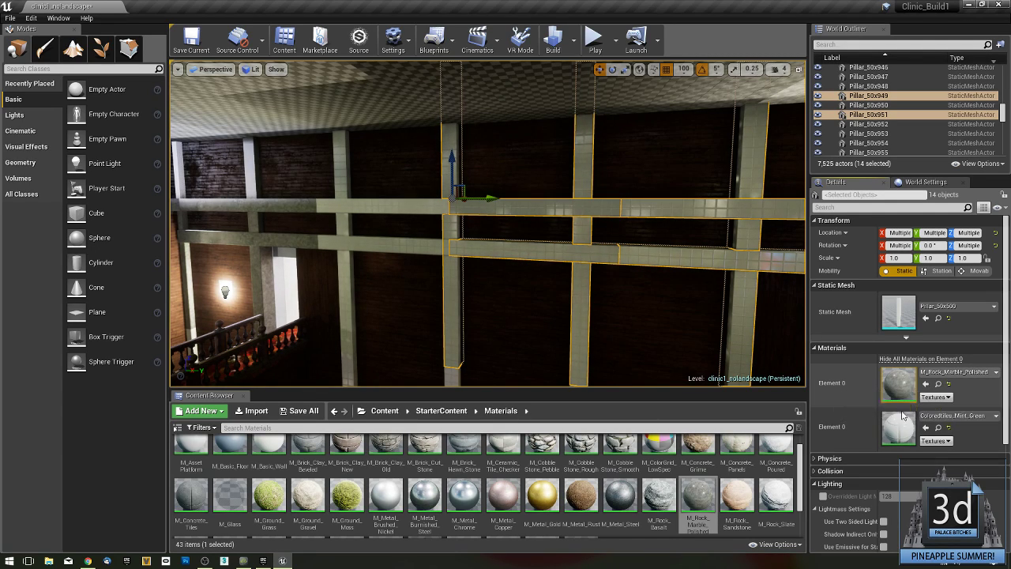
{"action": "left_click_drag", "start_coordinate": [697, 496], "coordinate": [902, 430]}
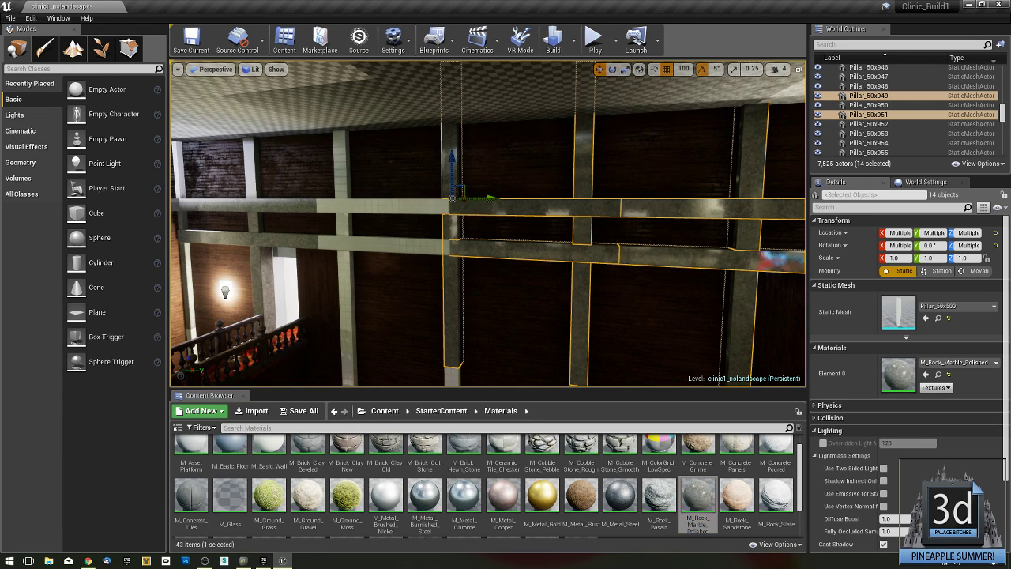
Select the remaining mint-tiled lower beam section with its column's lower and upper pillars, and apply M_Rock_Marble_Polished to them.
{"action": "left_click", "coordinate": [391, 242]}
{"action": "left_click", "coordinate": [346, 312], "text": "ctrl"}
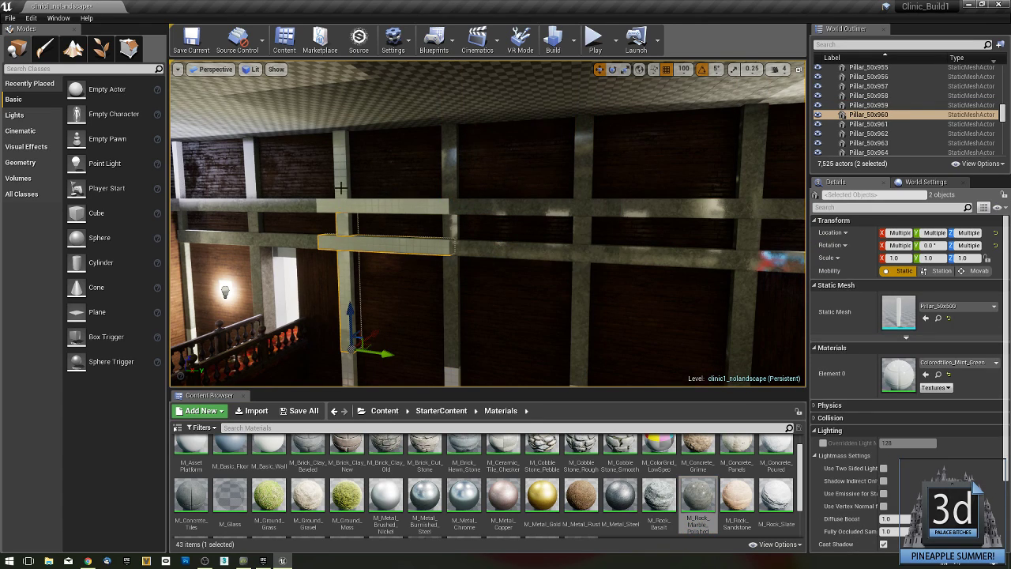
{"action": "left_click", "coordinate": [341, 188], "text": "ctrl"}
{"action": "right_click_drag", "start_coordinate": [348, 192], "coordinate": [268, 182]}
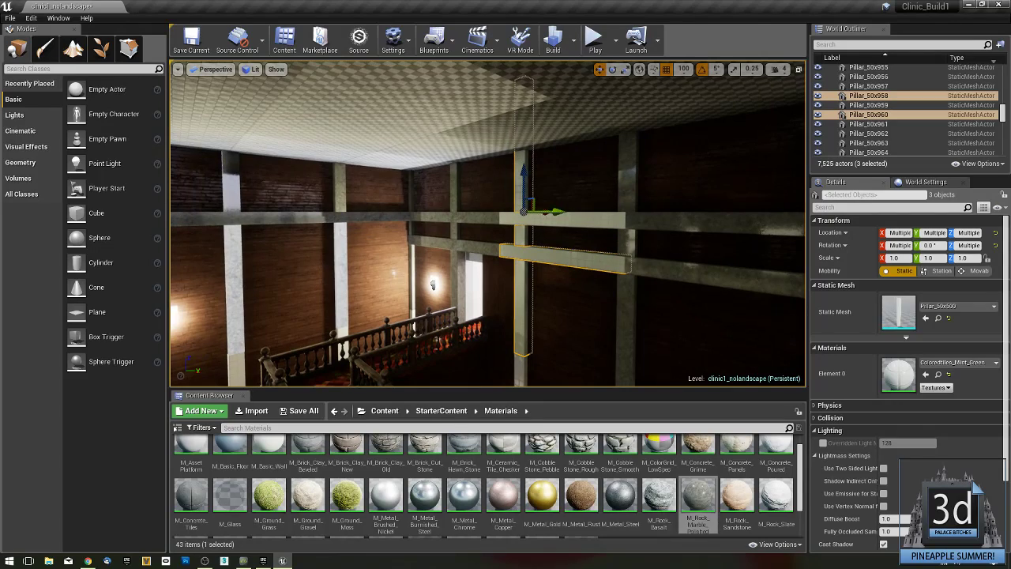
{"action": "left_click_drag", "start_coordinate": [699, 498], "coordinate": [887, 376]}
Apply M_Rock_Marble_Polished to the mint-tiled upper pillar above the arched windows.
{"action": "right_click_drag", "start_coordinate": [474, 221], "coordinate": [711, 215]}
{"action": "right_click_drag", "start_coordinate": [349, 214], "coordinate": [237, 204]}
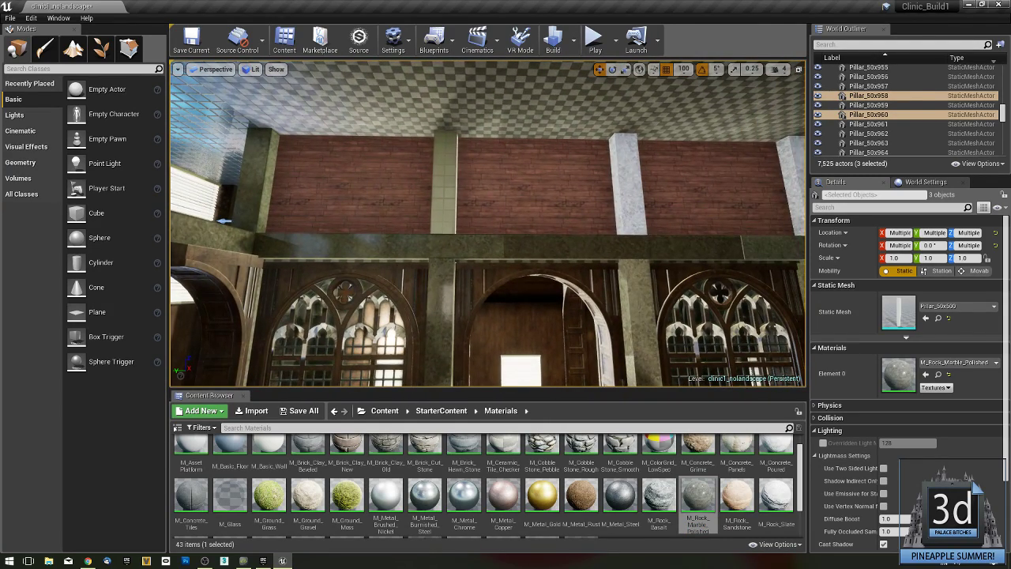
{"action": "left_click", "coordinate": [450, 168]}
{"action": "left_click_drag", "start_coordinate": [702, 496], "coordinate": [902, 431]}
Select the mint-tiled upper and lower pillars beside the wall lamp and apply M_Rock_Marble_Polished to both.
{"action": "right_click_drag", "start_coordinate": [539, 333], "coordinate": [640, 332]}
{"action": "right_click_drag", "start_coordinate": [506, 344], "coordinate": [561, 335]}
{"action": "right_click_drag", "start_coordinate": [450, 344], "coordinate": [535, 307]}
{"action": "left_click", "coordinate": [512, 117]}
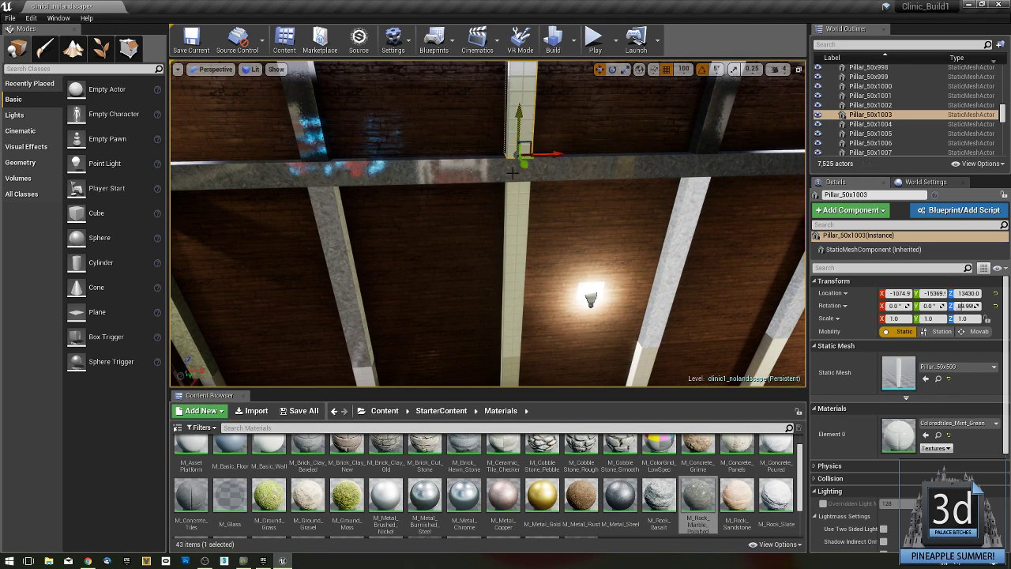
{"action": "left_click", "coordinate": [517, 232], "text": "ctrl"}
{"action": "left_click_drag", "start_coordinate": [699, 496], "coordinate": [905, 375]}
Select the top segments of the three adjacent light pillars in the dark shaft below the balcony.
{"action": "right_click_drag", "start_coordinate": [528, 275], "coordinate": [632, 213]}
{"action": "right_click_drag", "start_coordinate": [588, 258], "coordinate": [647, 368]}
{"action": "key", "text": "w"}
{"action": "right_click_drag", "start_coordinate": [309, 289], "coordinate": [458, 106]}
{"action": "key", "text": "w"}
{"action": "key", "text": "s"}
{"action": "right_click_drag", "start_coordinate": [406, 308], "coordinate": [520, 281]}
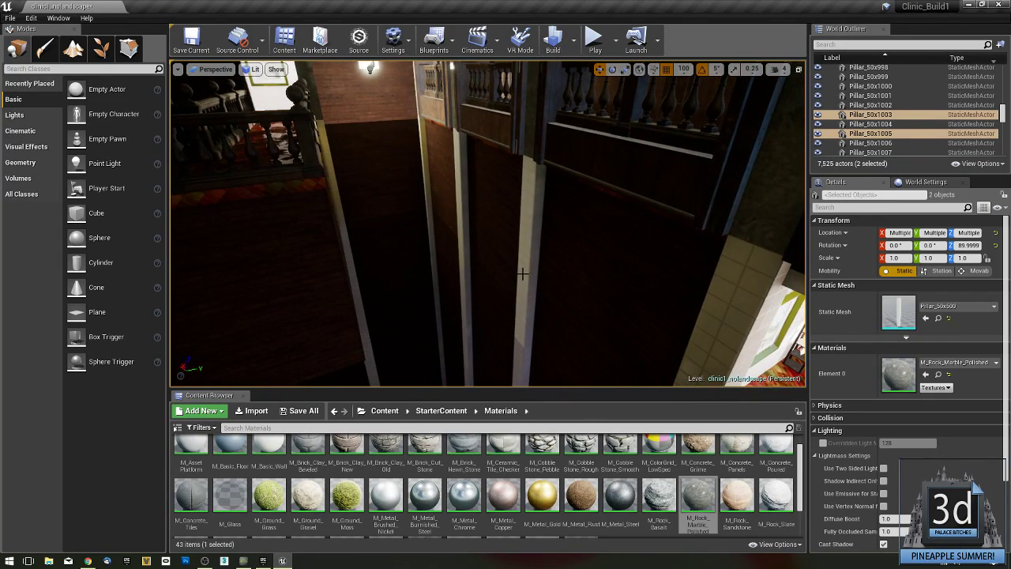
{"action": "left_click", "coordinate": [525, 270]}
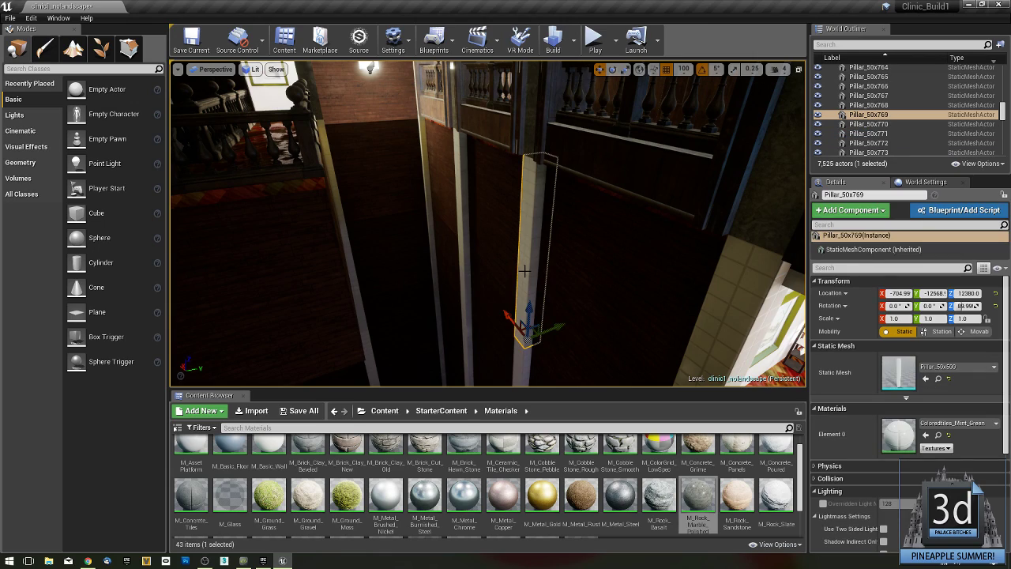
{"action": "left_click", "coordinate": [462, 240], "text": "ctrl"}
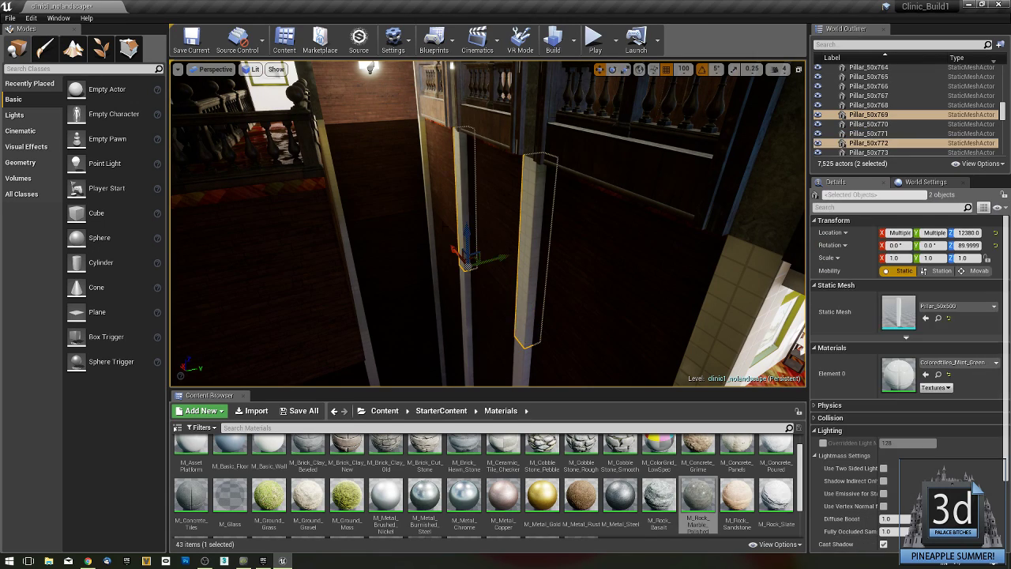
{"action": "left_click", "coordinate": [429, 211], "text": "ctrl"}
Add the second segments directly beneath the three selected shaft pillars to the selection.
{"action": "right_click_drag", "start_coordinate": [430, 211], "coordinate": [482, 268]}
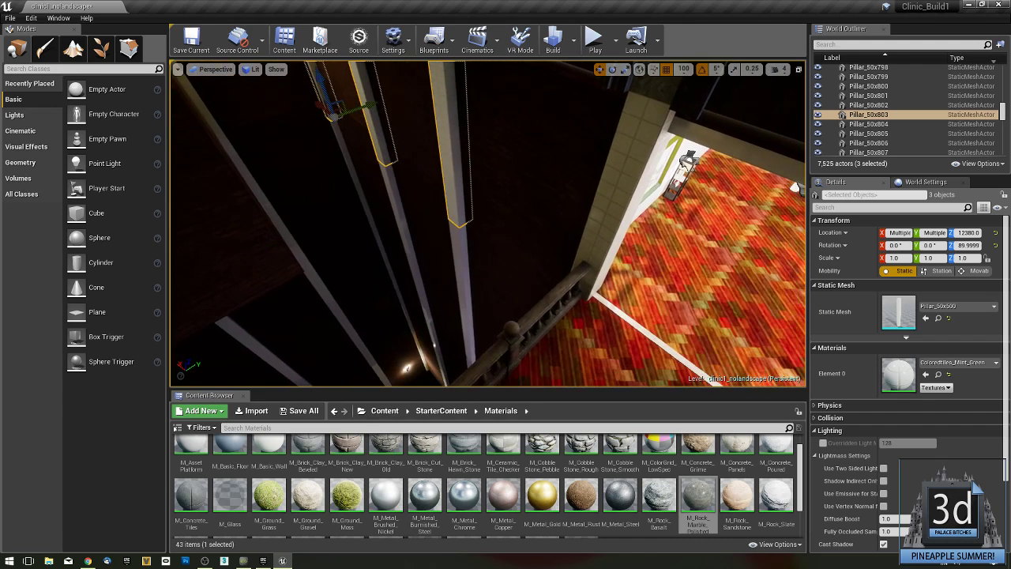
{"action": "left_click", "coordinate": [459, 255], "text": "ctrl"}
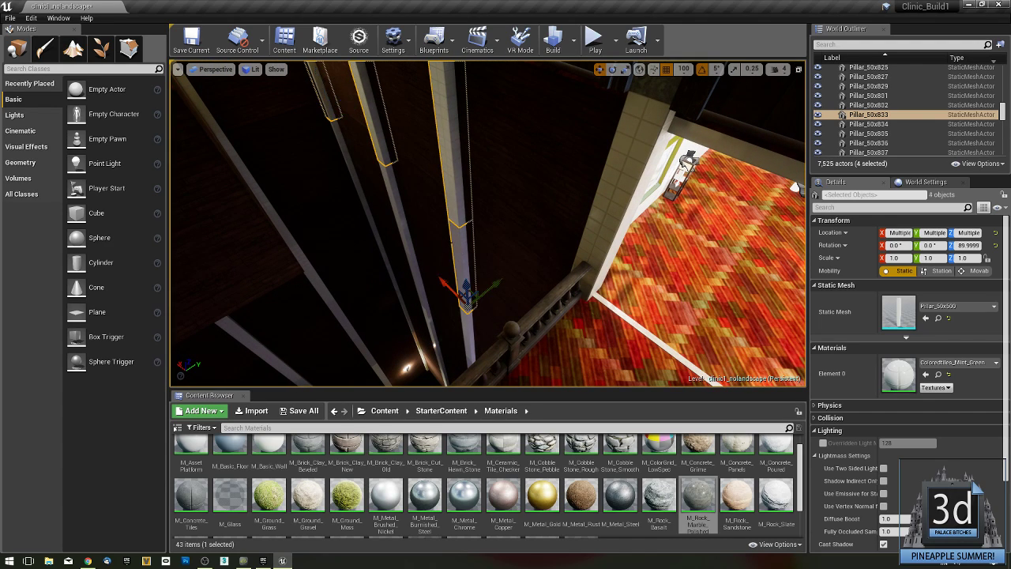
{"action": "left_click", "coordinate": [395, 209], "text": "ctrl"}
{"action": "left_click", "coordinate": [363, 195], "text": "ctrl"}
Add the top two segments of the shaft pillar beside the carpeted floor's railing to the selection.
{"action": "right_click_drag", "start_coordinate": [362, 195], "coordinate": [475, 206]}
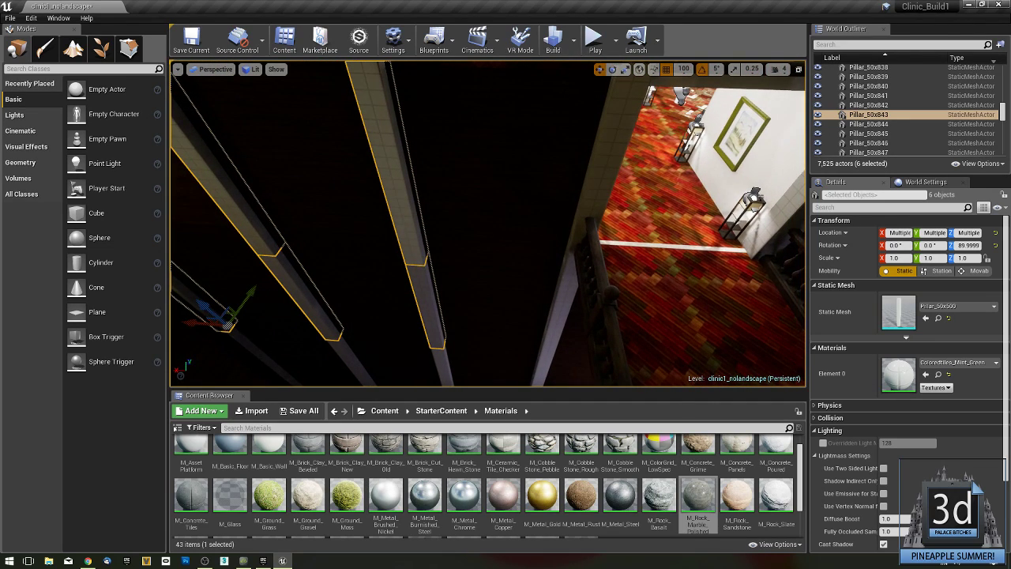
{"action": "left_click", "coordinate": [579, 245], "text": "ctrl"}
{"action": "left_click", "coordinate": [568, 293], "text": "ctrl"}
Add the five remaining lower segments of the shaft pillar farthest from the railing to the selection.
{"action": "right_click_drag", "start_coordinate": [567, 294], "coordinate": [542, 273]}
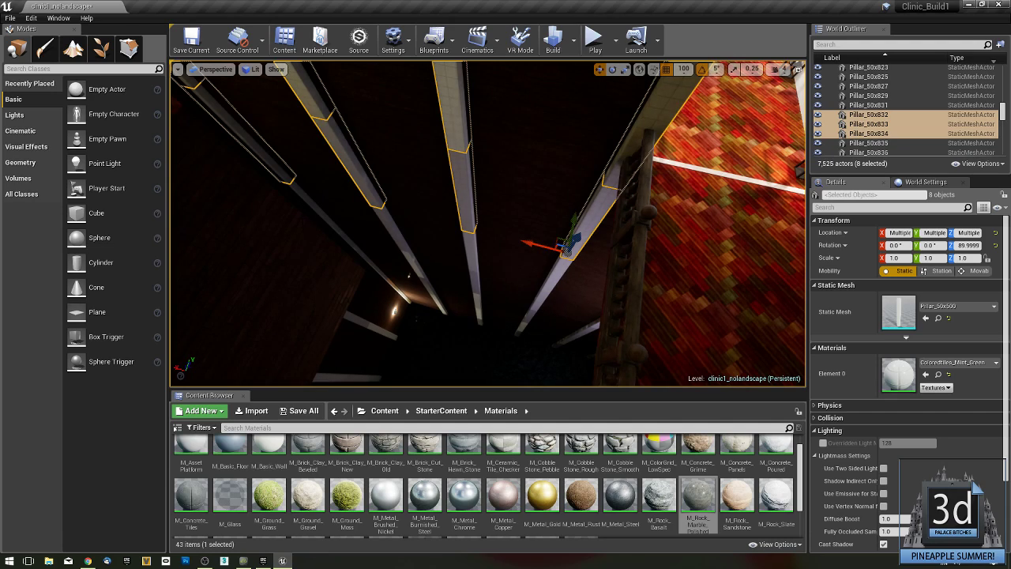
{"action": "left_click", "coordinate": [338, 227], "text": "ctrl"}
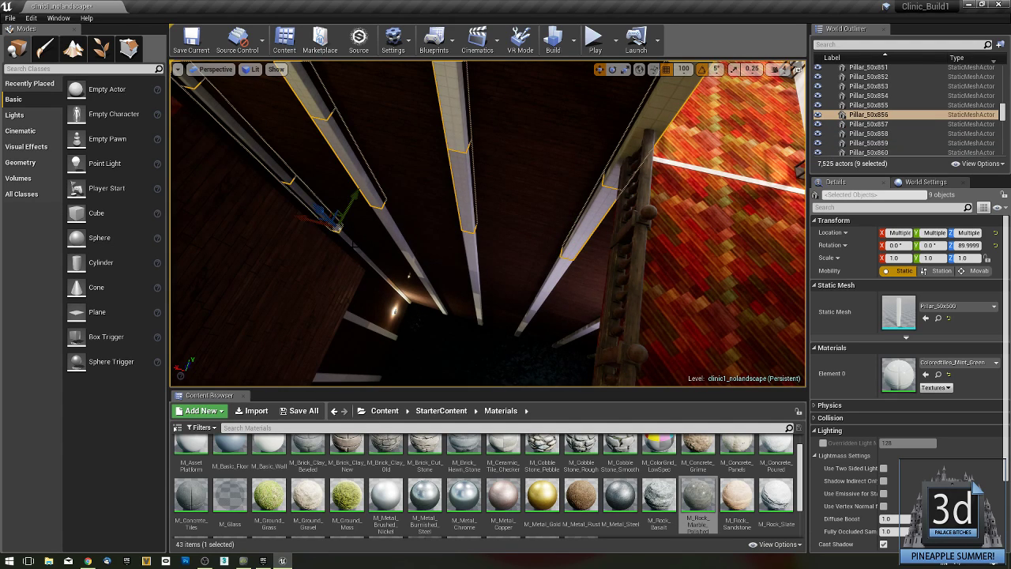
{"action": "left_click", "coordinate": [354, 245], "text": "ctrl"}
{"action": "left_click", "coordinate": [389, 273], "text": "ctrl"}
{"action": "left_click", "coordinate": [396, 285], "text": "ctrl"}
{"action": "left_click", "coordinate": [403, 294], "text": "ctrl"}
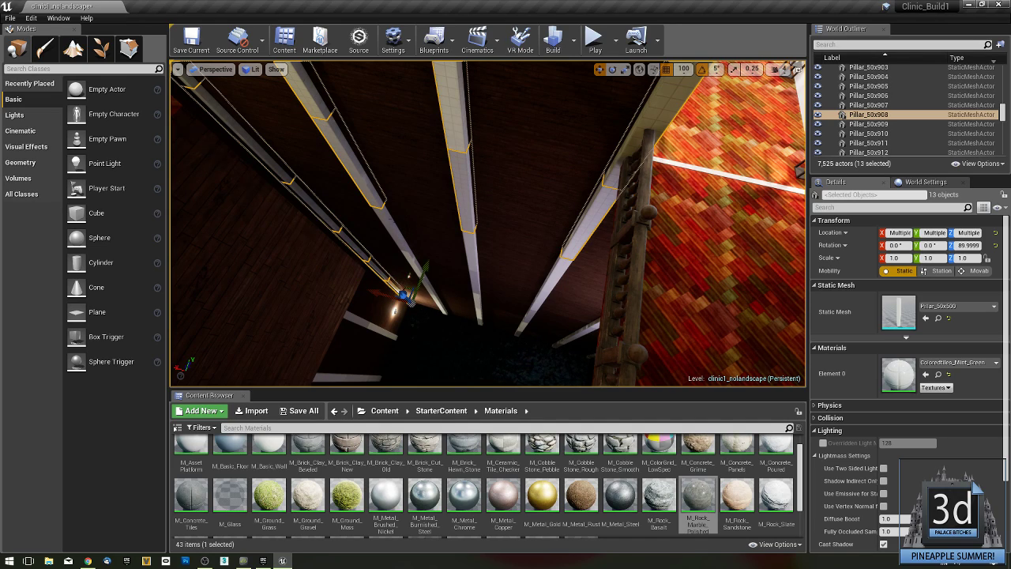
Add the five remaining lower segments of the second-farthest shaft pillar from the railing to the selection.
{"action": "left_click", "coordinate": [395, 235], "text": "ctrl"}
{"action": "left_click", "coordinate": [412, 269], "text": "ctrl"}
{"action": "left_click", "coordinate": [430, 290], "text": "ctrl"}
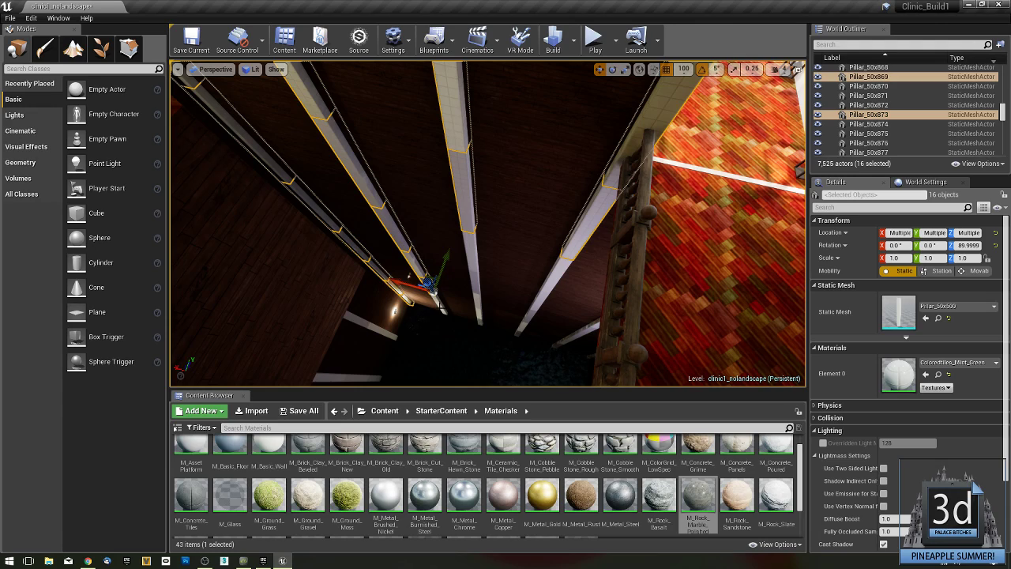
{"action": "left_click", "coordinate": [439, 307], "text": "ctrl"}
{"action": "left_click", "coordinate": [445, 310], "text": "ctrl"}
Add the five remaining lower segments of the third shaft pillar, one column away from the railing pillar, to the selection.
{"action": "left_click", "coordinate": [475, 273], "text": "ctrl"}
{"action": "left_click", "coordinate": [476, 288], "text": "ctrl"}
{"action": "left_click", "coordinate": [478, 302], "text": "ctrl"}
{"action": "left_click", "coordinate": [479, 313], "text": "ctrl"}
{"action": "left_click", "coordinate": [480, 322], "text": "ctrl"}
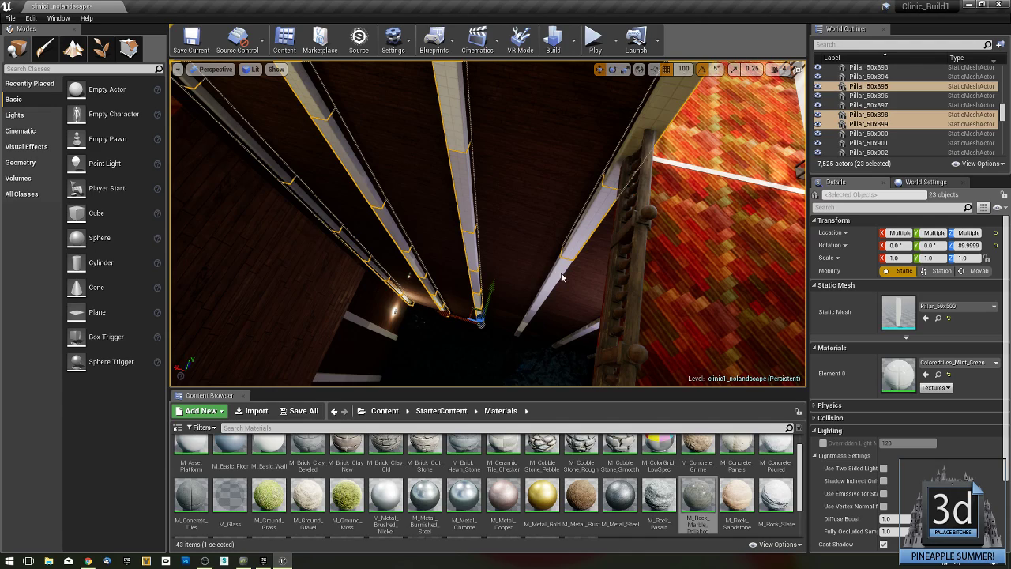
Add the five remaining lower segments of the shaft pillar beside the railing and apply M_Rock_Marble_Polished to the whole selection.
{"action": "left_click", "coordinate": [559, 272], "text": "ctrl"}
{"action": "left_click", "coordinate": [529, 313], "text": "ctrl"}
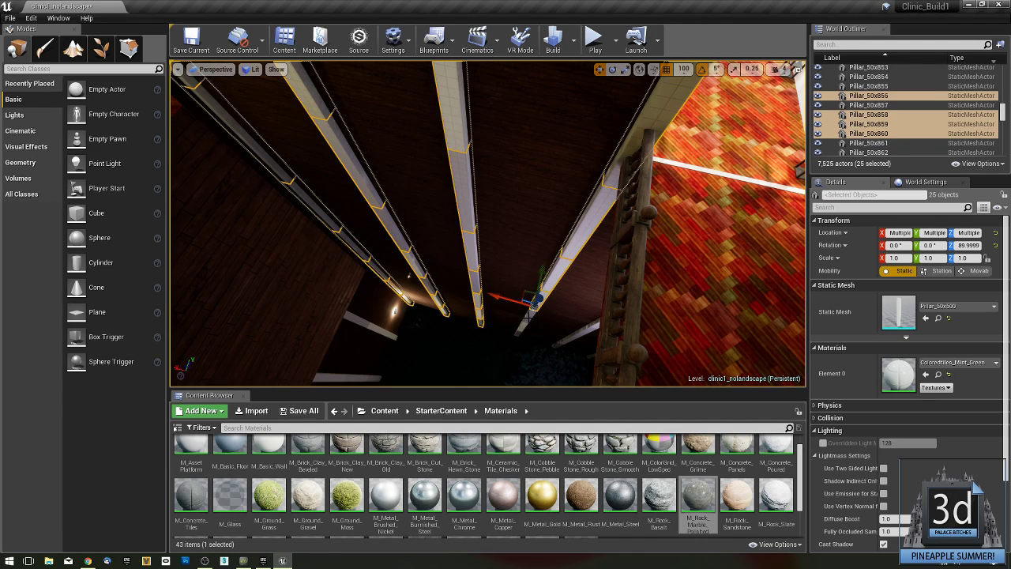
{"action": "left_click", "coordinate": [525, 316], "text": "ctrl"}
{"action": "left_click", "coordinate": [520, 327], "text": "ctrl"}
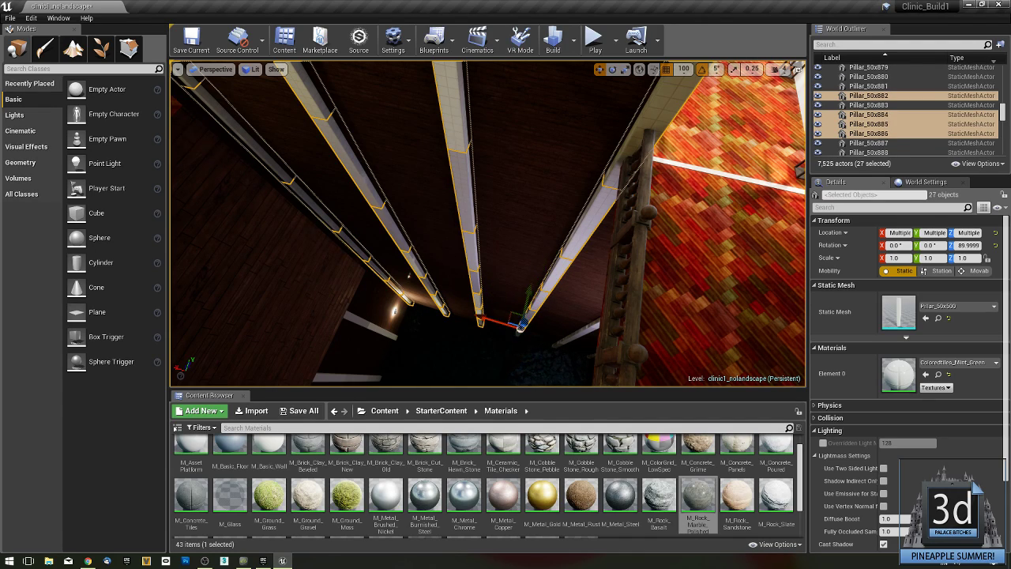
{"action": "left_click", "coordinate": [517, 332], "text": "ctrl"}
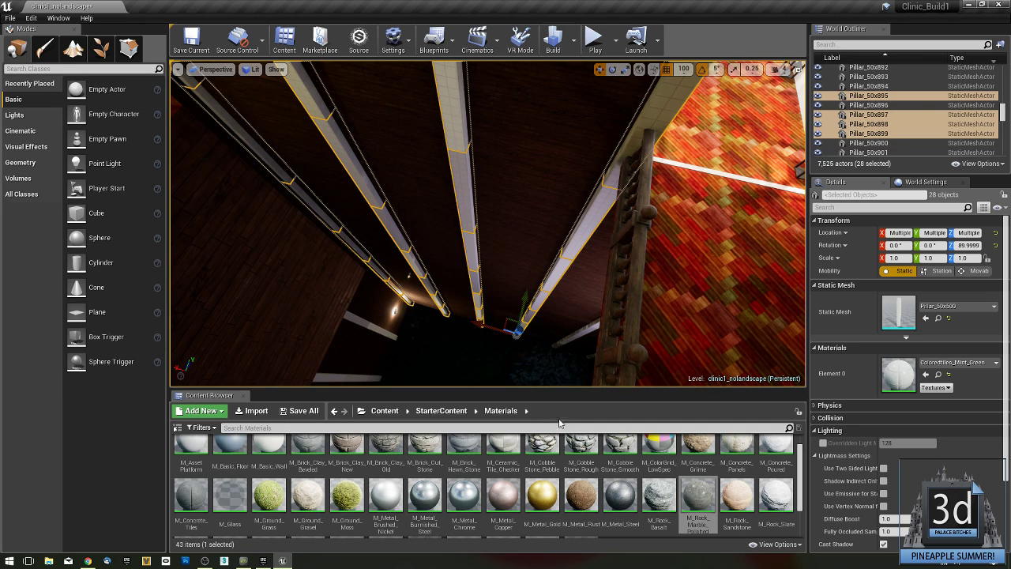
{"action": "left_click_drag", "start_coordinate": [697, 496], "coordinate": [896, 374]}
Select the top two segments of each of the three mint-tiled pillars in the shaft corner beside the railing.
{"action": "right_click_drag", "start_coordinate": [487, 269], "coordinate": [531, 188]}
{"action": "right_click_drag", "start_coordinate": [477, 299], "coordinate": [464, 317]}
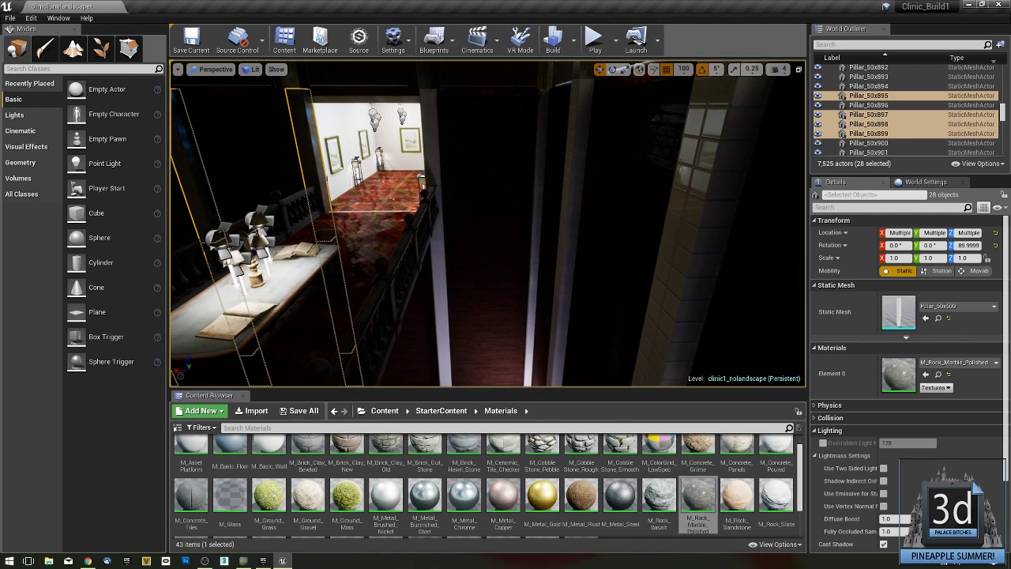
{"action": "left_click", "coordinate": [440, 233]}
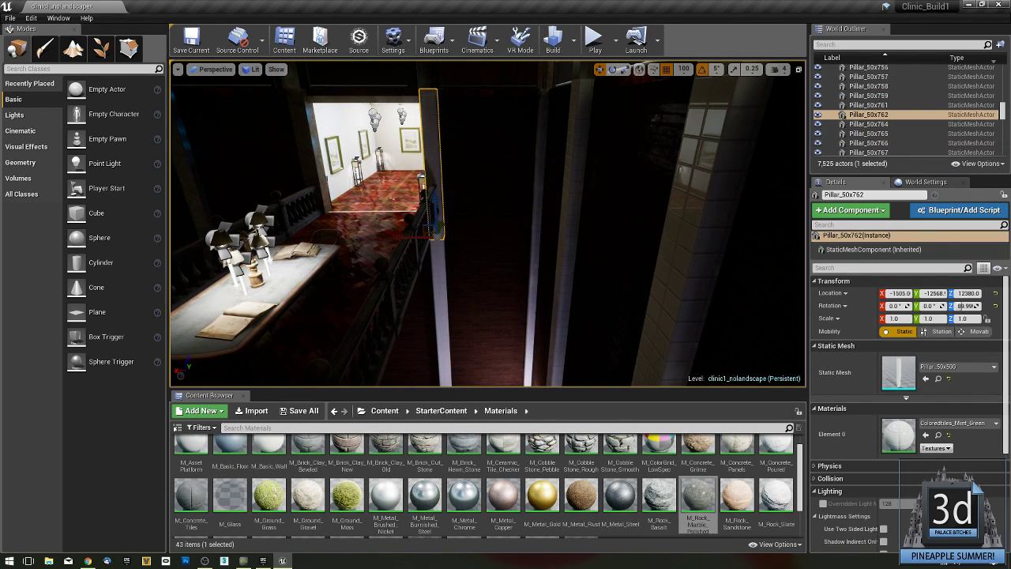
{"action": "left_click", "coordinate": [542, 222], "text": "ctrl"}
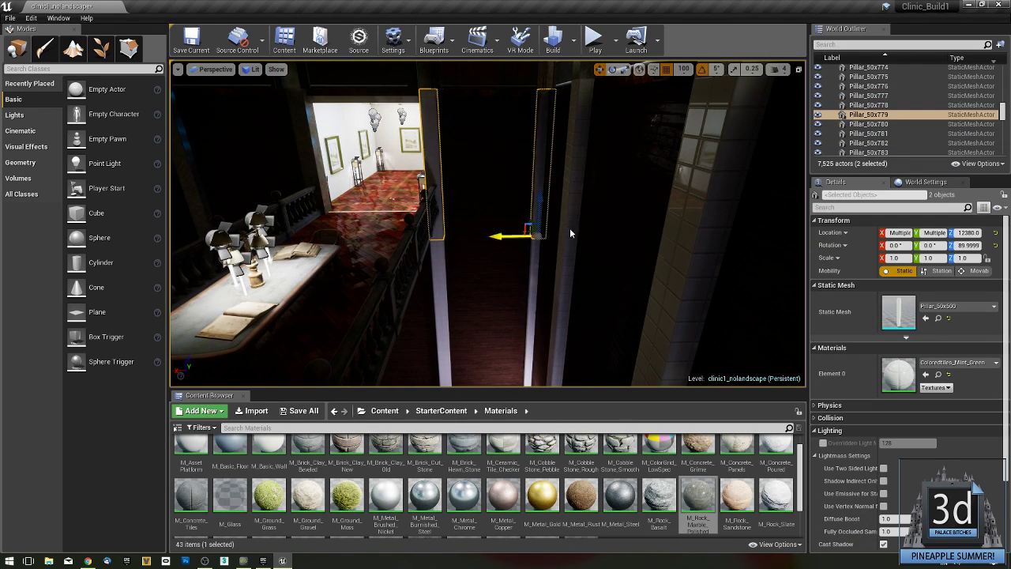
{"action": "left_click", "coordinate": [571, 230], "text": "ctrl"}
{"action": "left_click", "coordinate": [562, 322], "text": "ctrl"}
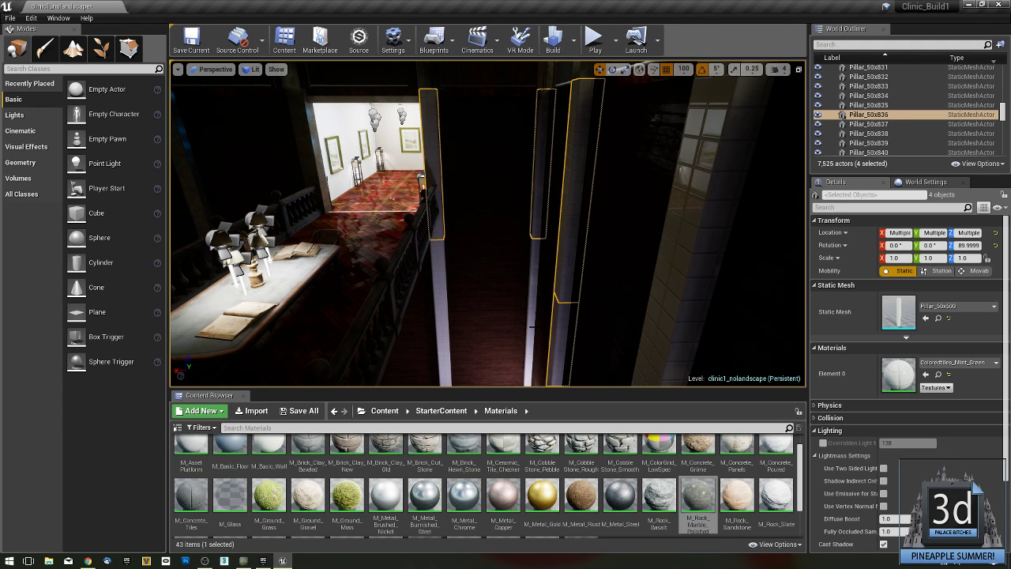
{"action": "left_click", "coordinate": [530, 326], "text": "ctrl"}
{"action": "left_click", "coordinate": [446, 335], "text": "ctrl"}
Add the third and fourth segments from the top of each of the three shaft corner pillars to the selection.
{"action": "right_click_drag", "start_coordinate": [445, 335], "coordinate": [435, 378]}
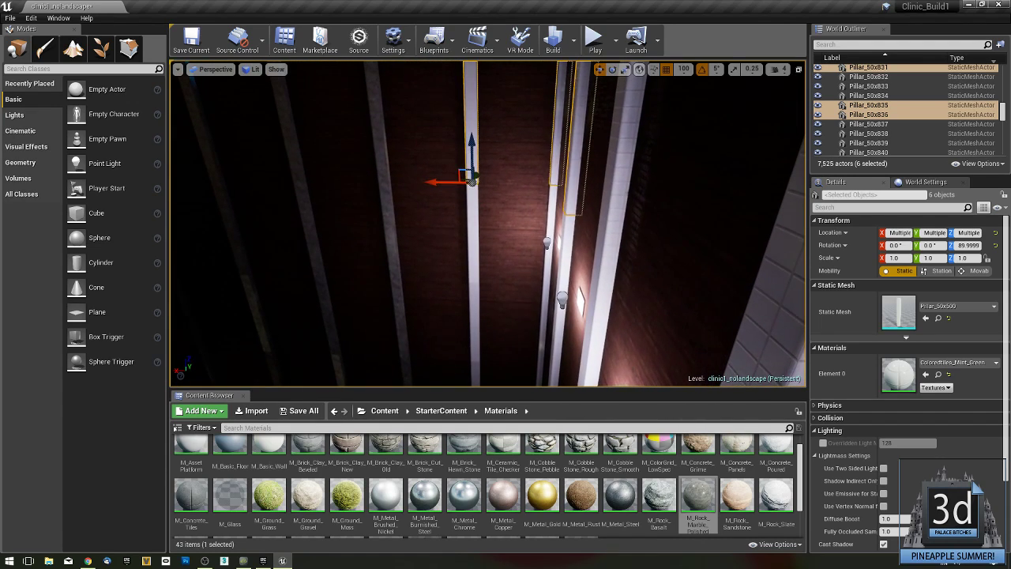
{"action": "left_click", "coordinate": [561, 253], "text": "ctrl"}
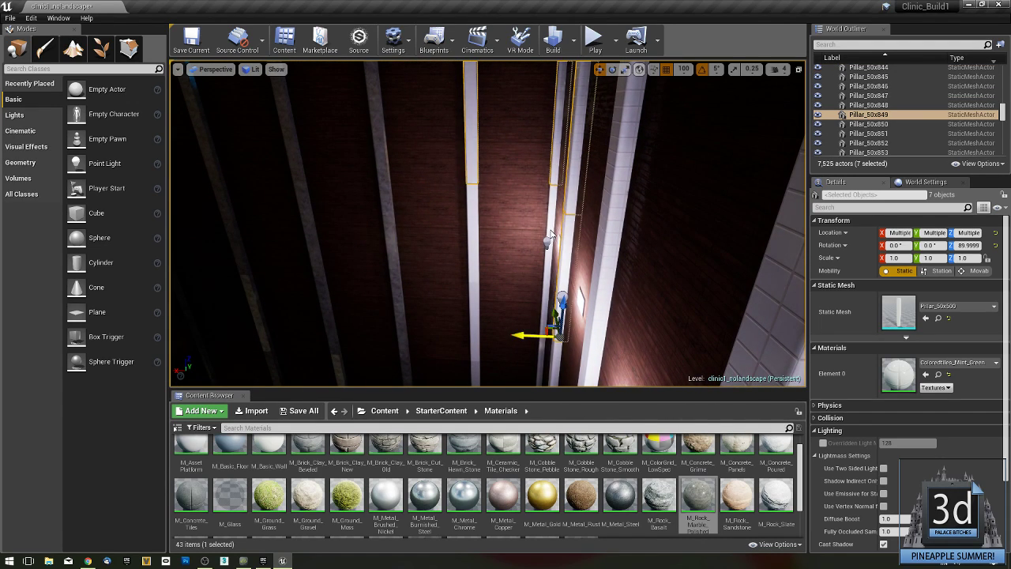
{"action": "left_click", "coordinate": [549, 235], "text": "ctrl"}
{"action": "left_click", "coordinate": [471, 235], "text": "ctrl"}
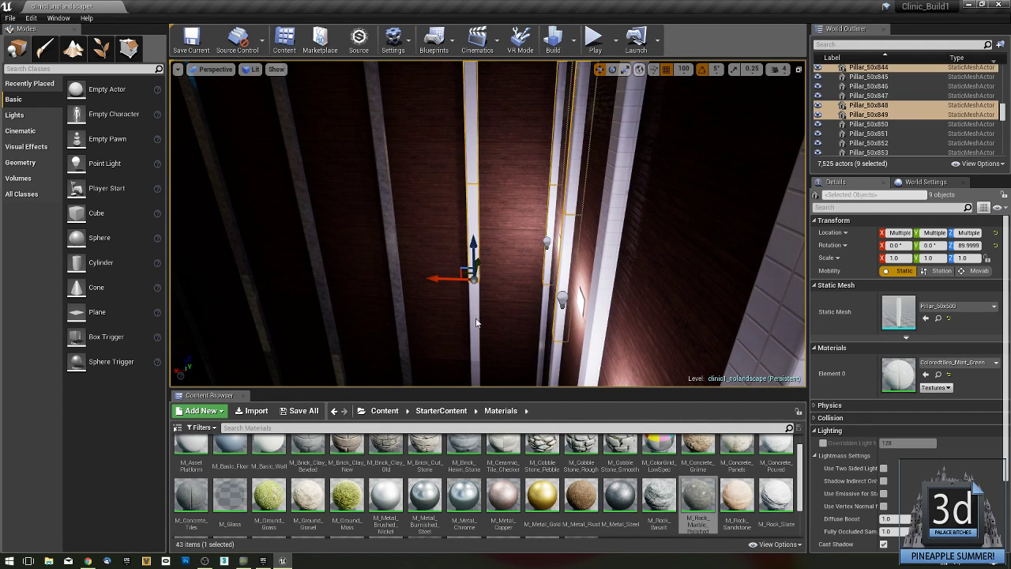
{"action": "left_click", "coordinate": [546, 308], "text": "ctrl"}
{"action": "left_click", "coordinate": [551, 365], "text": "ctrl"}
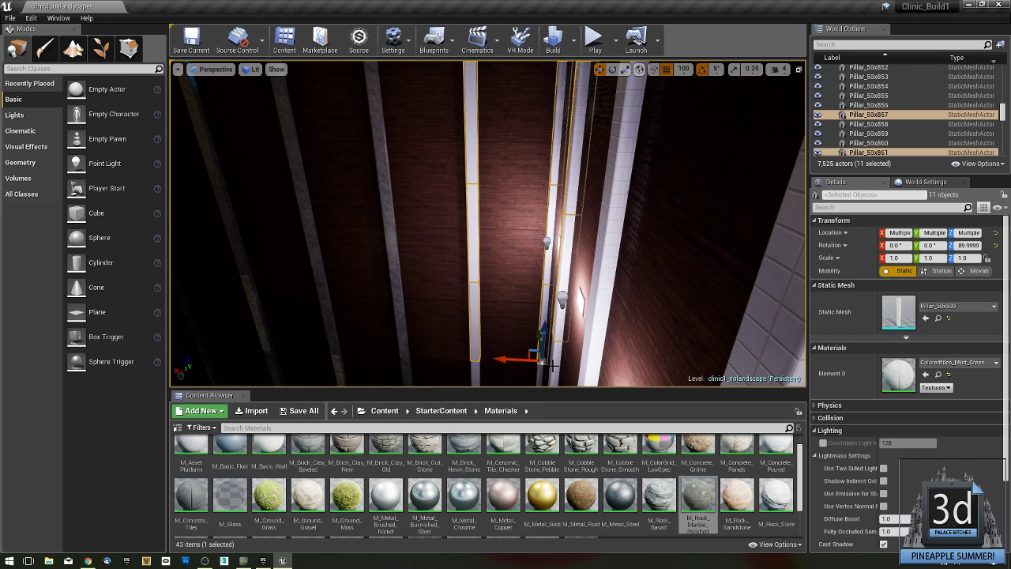
{"action": "left_click", "coordinate": [556, 364], "text": "ctrl"}
Add the fifth and sixth segments from the top of each of the three corner pillars to the selection.
{"action": "right_click_drag", "start_coordinate": [555, 365], "coordinate": [556, 367]}
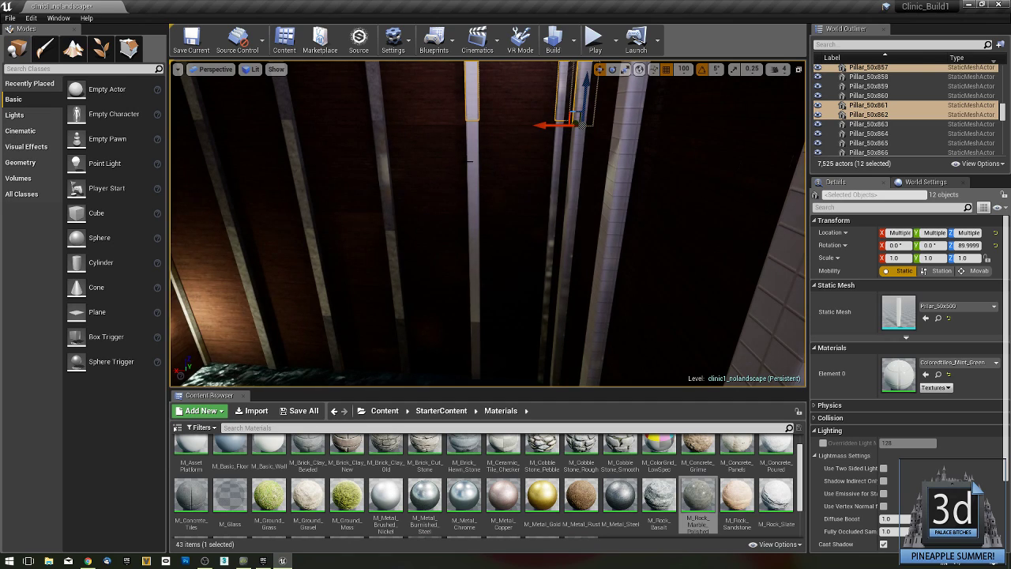
{"action": "left_click", "coordinate": [473, 142], "text": "ctrl"}
{"action": "left_click", "coordinate": [560, 178], "text": "ctrl"}
{"action": "left_click", "coordinate": [575, 181], "text": "ctrl"}
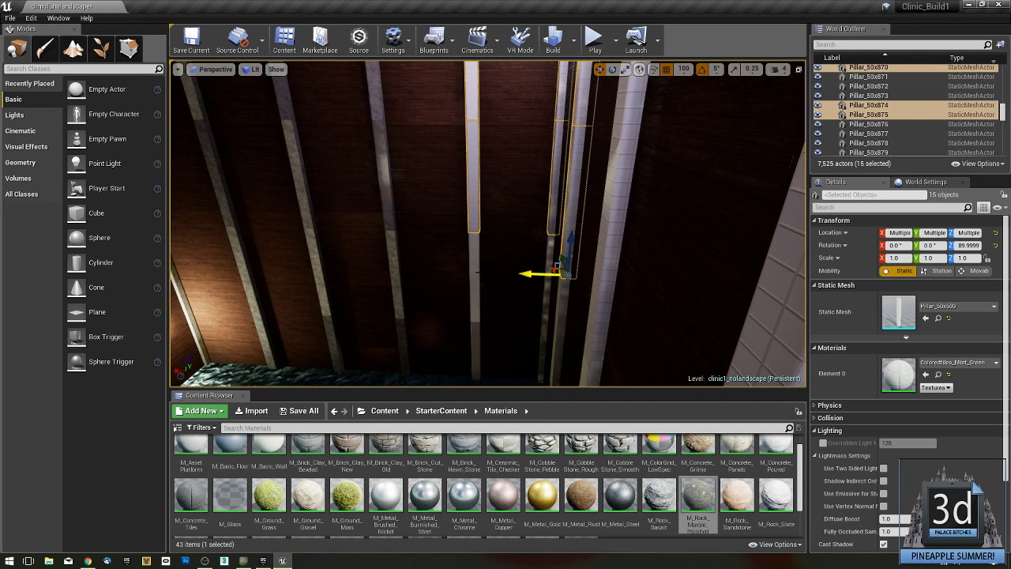
{"action": "left_click", "coordinate": [472, 266], "text": "ctrl"}
{"action": "left_click", "coordinate": [546, 302], "text": "ctrl"}
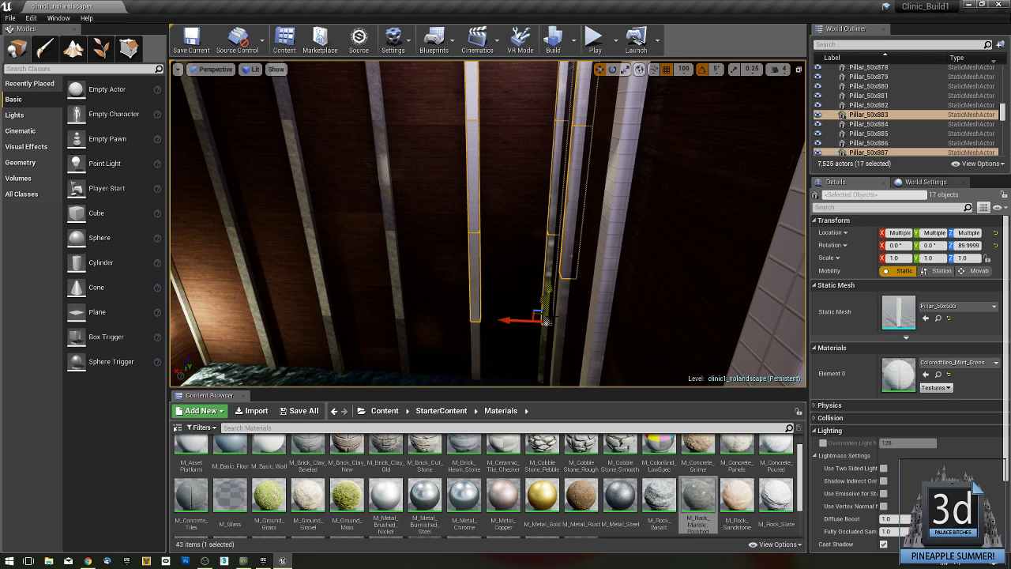
{"action": "left_click", "coordinate": [561, 327], "text": "ctrl"}
Add the bottom segments of the three corner pillars and apply M_Rock_Marble_Polished to the whole selection.
{"action": "left_click", "coordinate": [475, 359], "text": "ctrl"}
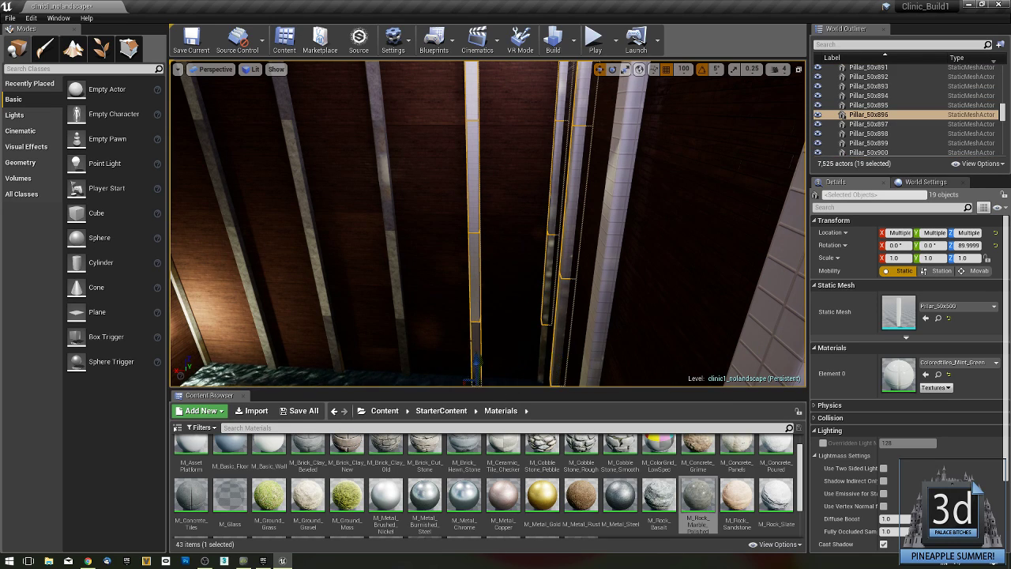
{"action": "right_click_drag", "start_coordinate": [475, 359], "coordinate": [537, 407]}
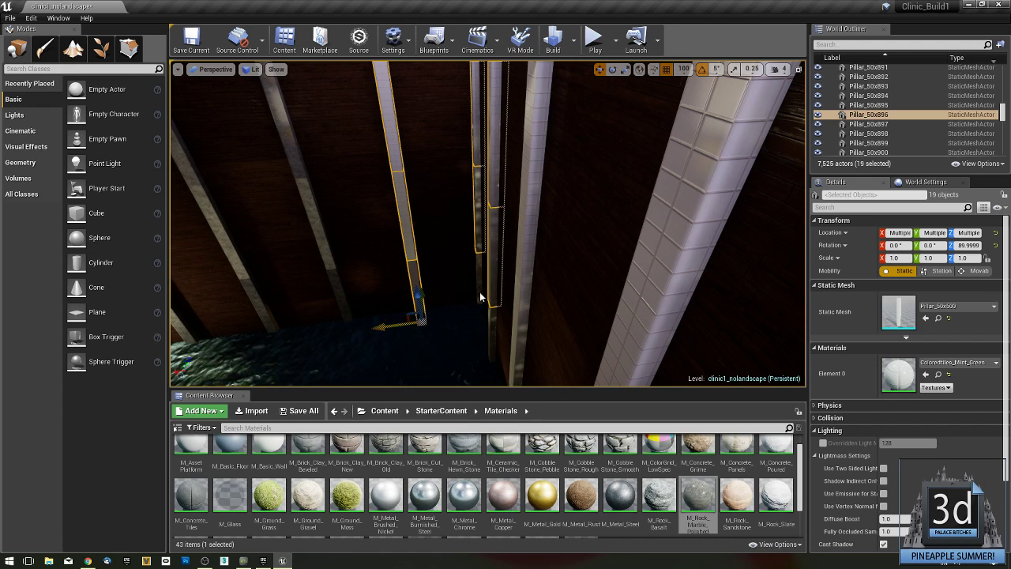
{"action": "left_click", "coordinate": [480, 297], "text": "ctrl"}
{"action": "left_click", "coordinate": [488, 325], "text": "ctrl"}
{"action": "left_click_drag", "start_coordinate": [698, 494], "coordinate": [894, 373]}
Select the top segment of each of the six remaining mint-tiled pillars on the lamp-lit shaft wall, just below the red ceiling.
{"action": "right_click_drag", "start_coordinate": [711, 323], "coordinate": [790, 188]}
{"action": "right_click_drag", "start_coordinate": [442, 241], "coordinate": [450, 245]}
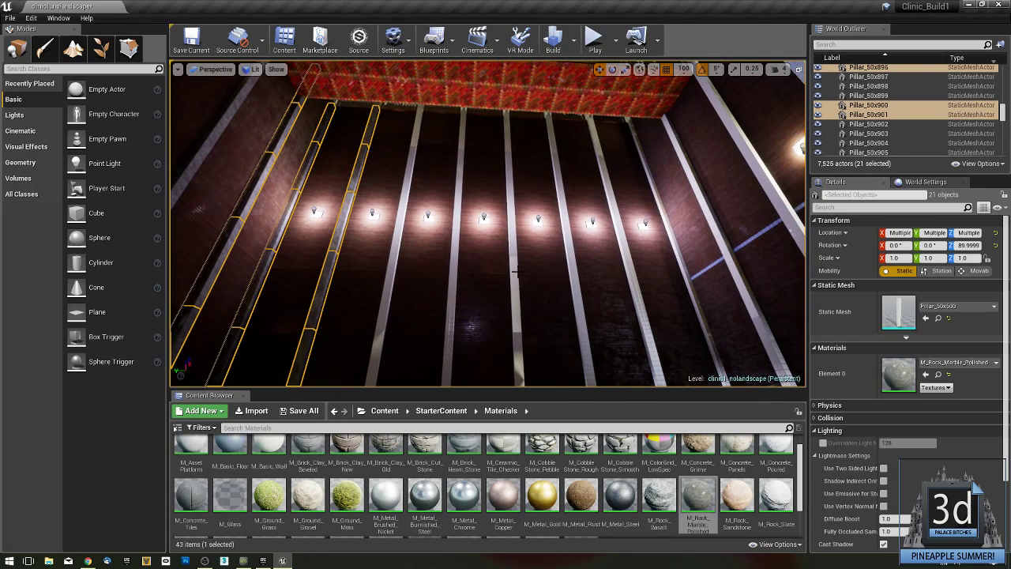
{"action": "left_click", "coordinate": [416, 131]}
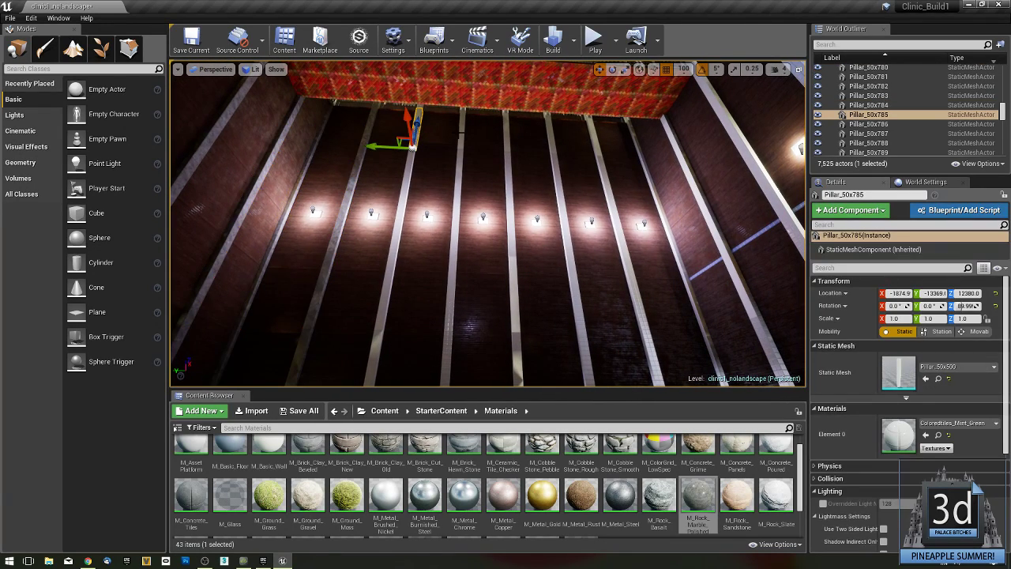
{"action": "left_click", "coordinate": [508, 142], "text": "ctrl"}
{"action": "left_click", "coordinate": [507, 141], "text": "ctrl"}
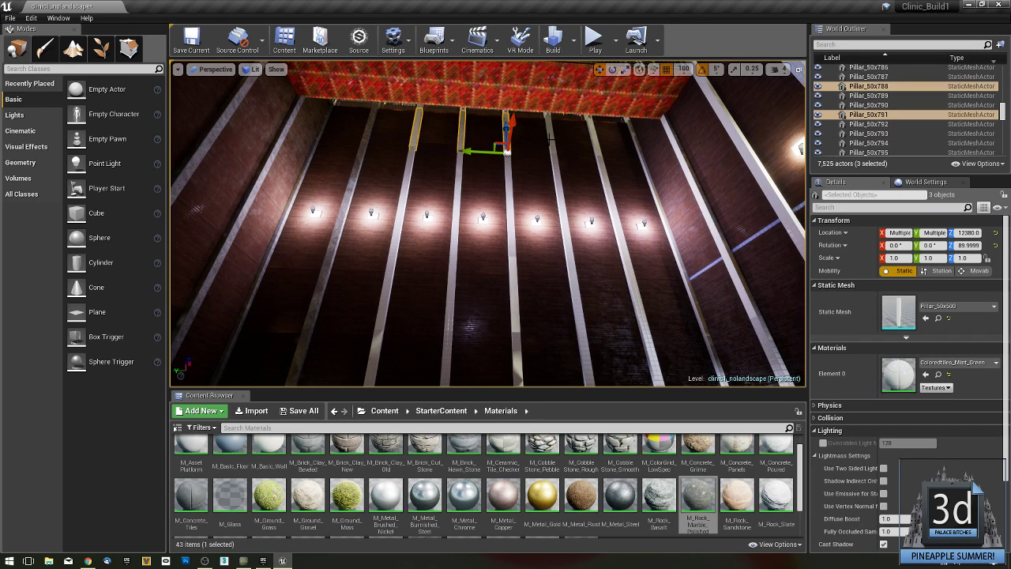
{"action": "left_click", "coordinate": [551, 143], "text": "ctrl"}
{"action": "left_click", "coordinate": [595, 143], "text": "ctrl"}
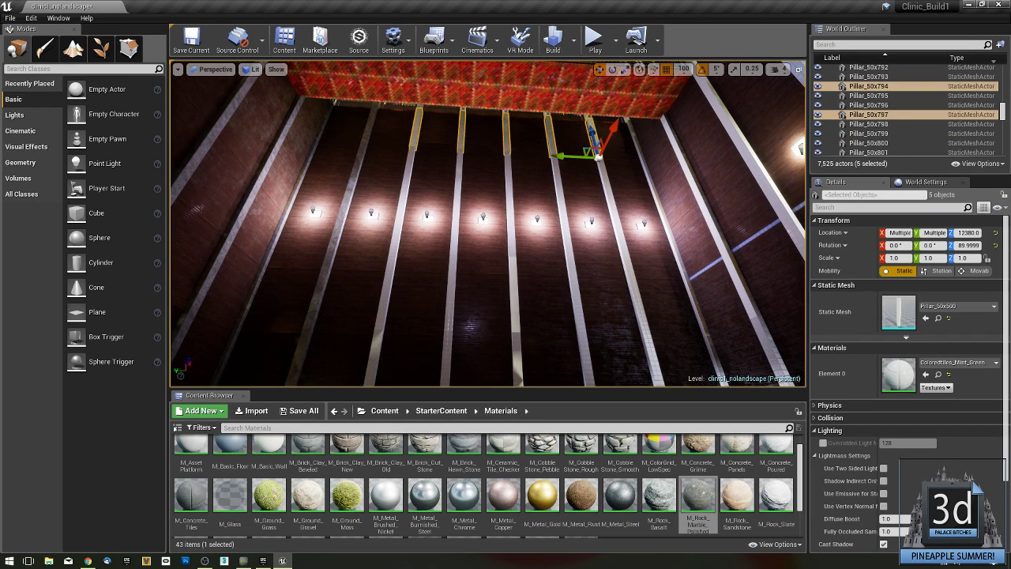
{"action": "left_click", "coordinate": [644, 161], "text": "ctrl"}
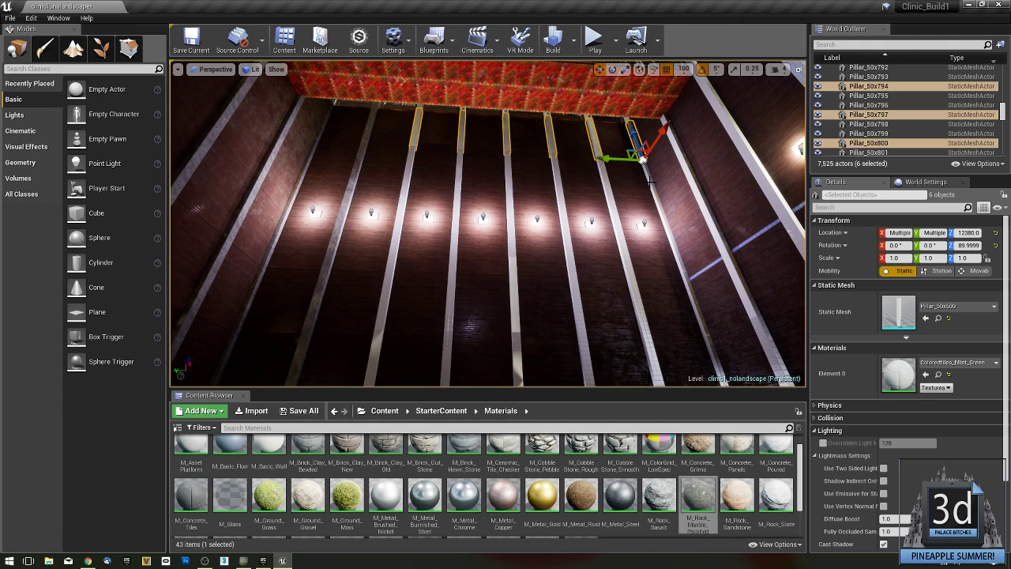
Add the second segment from the top of each of the six wall pillars to the selection.
{"action": "left_click", "coordinate": [649, 181], "text": "ctrl"}
{"action": "left_click", "coordinate": [605, 186], "text": "ctrl"}
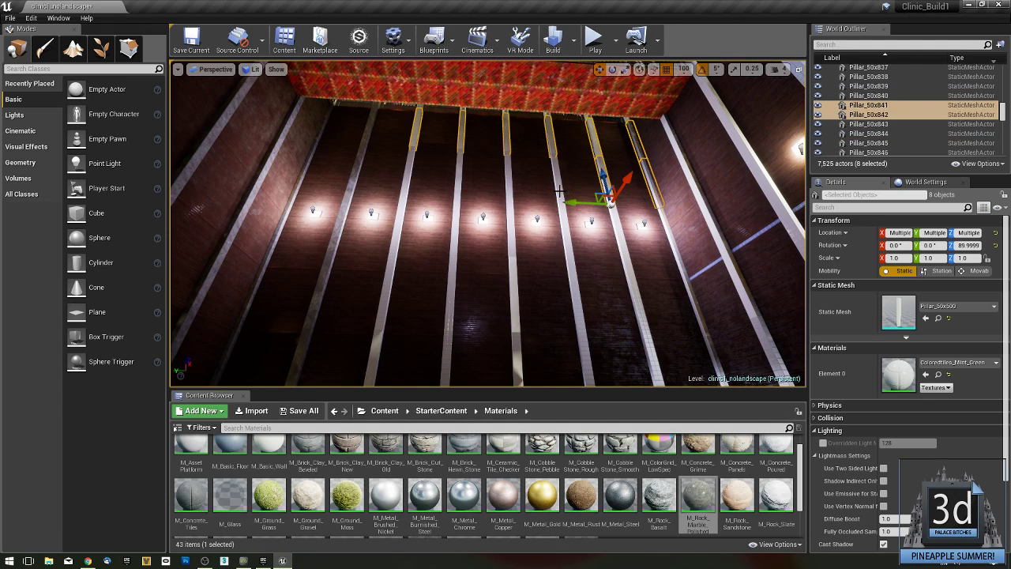
{"action": "left_click", "coordinate": [554, 188], "text": "ctrl"}
{"action": "left_click", "coordinate": [457, 190], "text": "ctrl"}
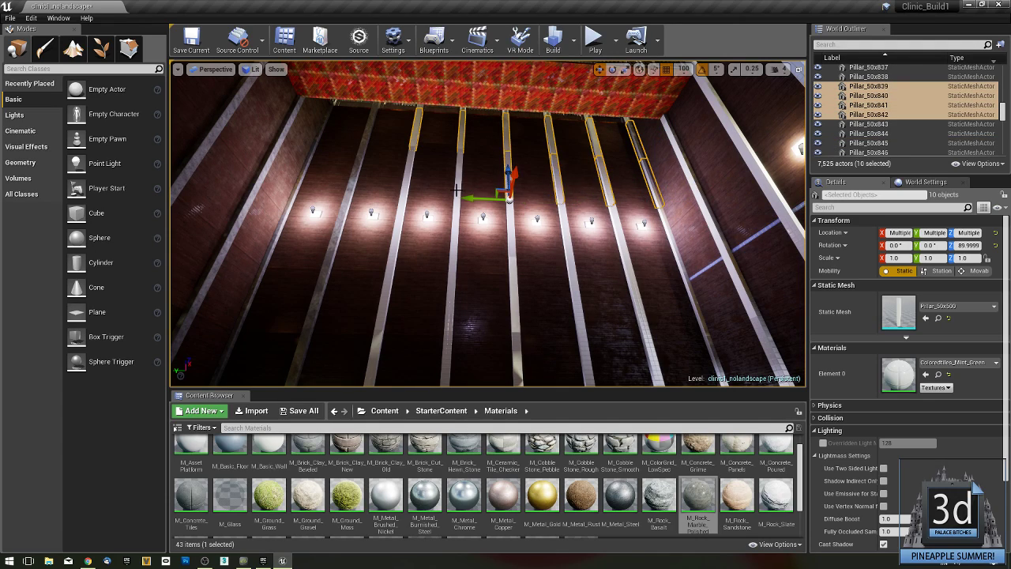
{"action": "left_click", "coordinate": [456, 190], "text": "ctrl"}
{"action": "left_click", "coordinate": [407, 183], "text": "ctrl"}
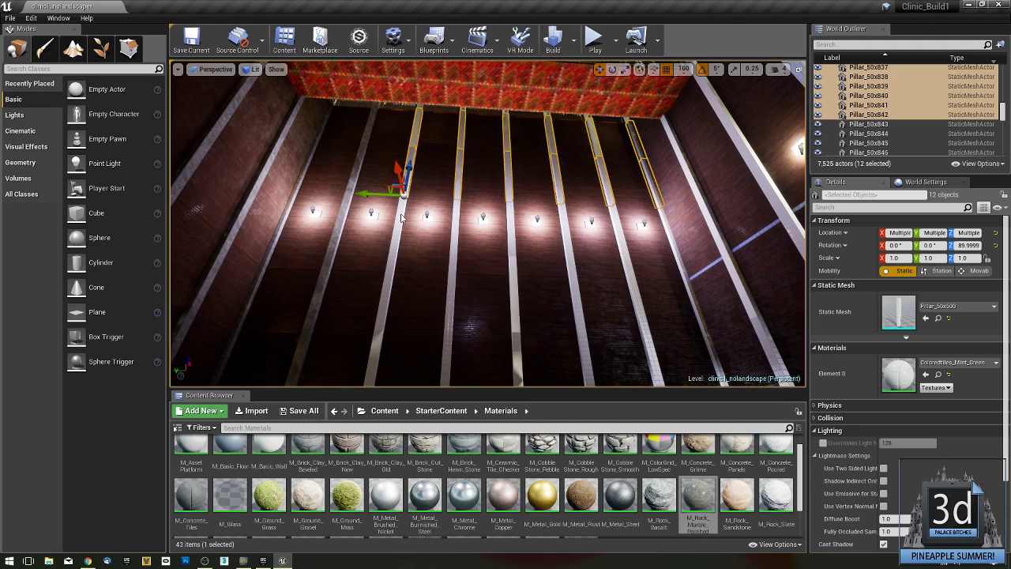
Add the third segment from the top of each of the six wall pillars, at lamp height, to the selection.
{"action": "left_click", "coordinate": [457, 227], "text": "ctrl"}
{"action": "left_click", "coordinate": [496, 234], "text": "ctrl"}
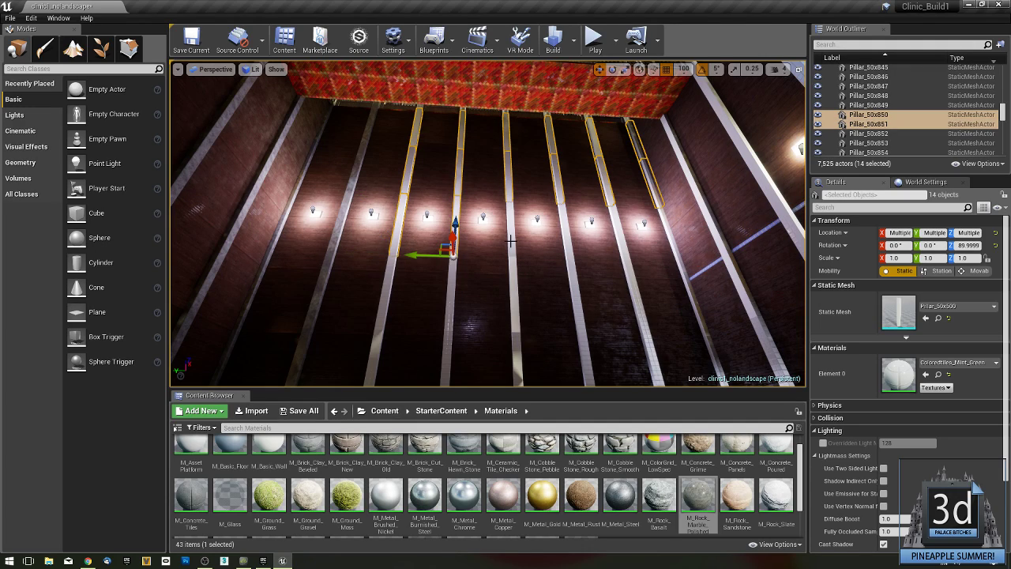
{"action": "left_click", "coordinate": [572, 247], "text": "ctrl"}
{"action": "left_click", "coordinate": [574, 251], "text": "ctrl"}
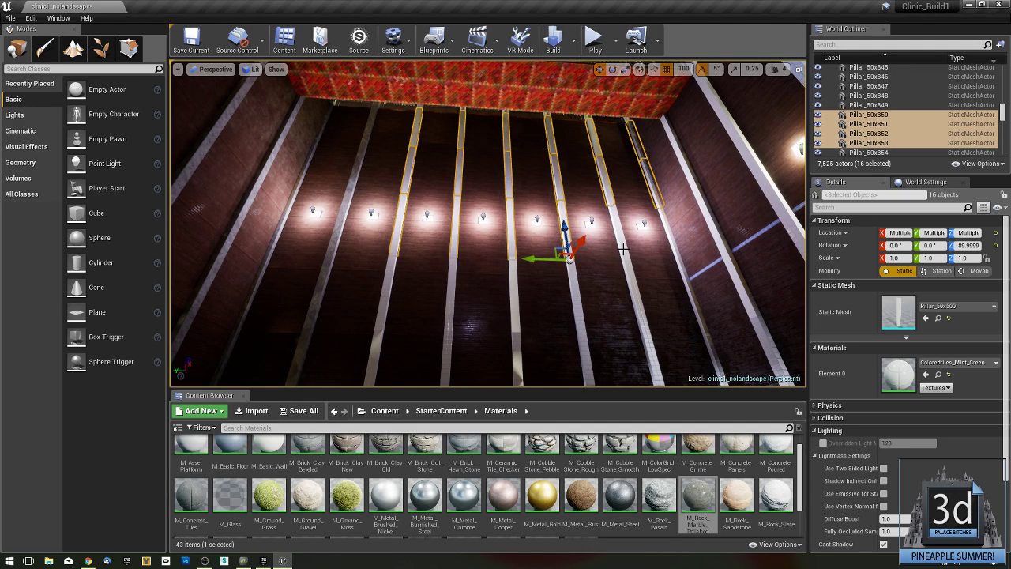
{"action": "left_click", "coordinate": [664, 253], "text": "ctrl"}
{"action": "left_click", "coordinate": [689, 286], "text": "ctrl"}
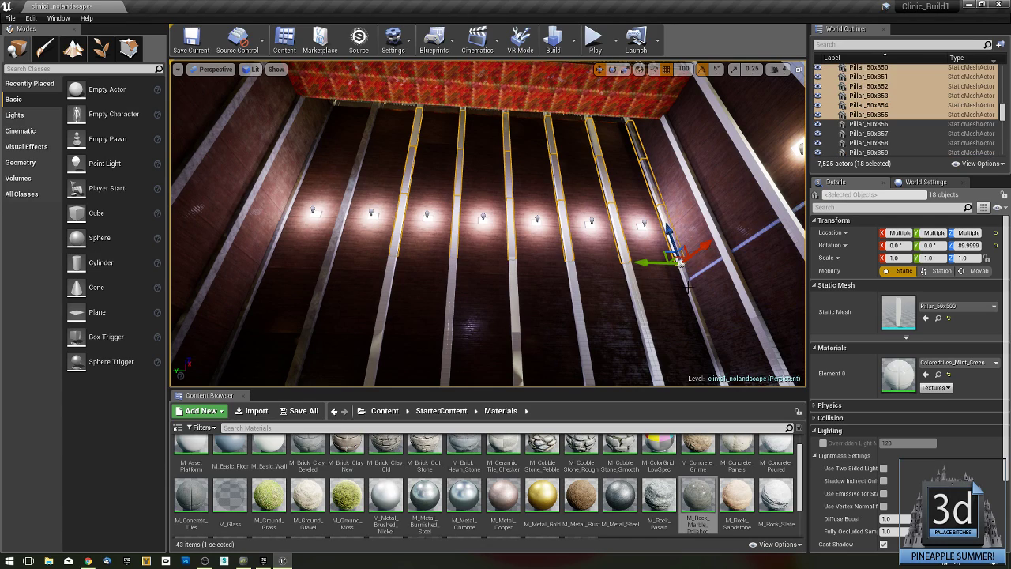
Add the fourth segment from the top of each of the six wall pillars, below the lamps, to the selection.
{"action": "left_click", "coordinate": [689, 299], "text": "ctrl"}
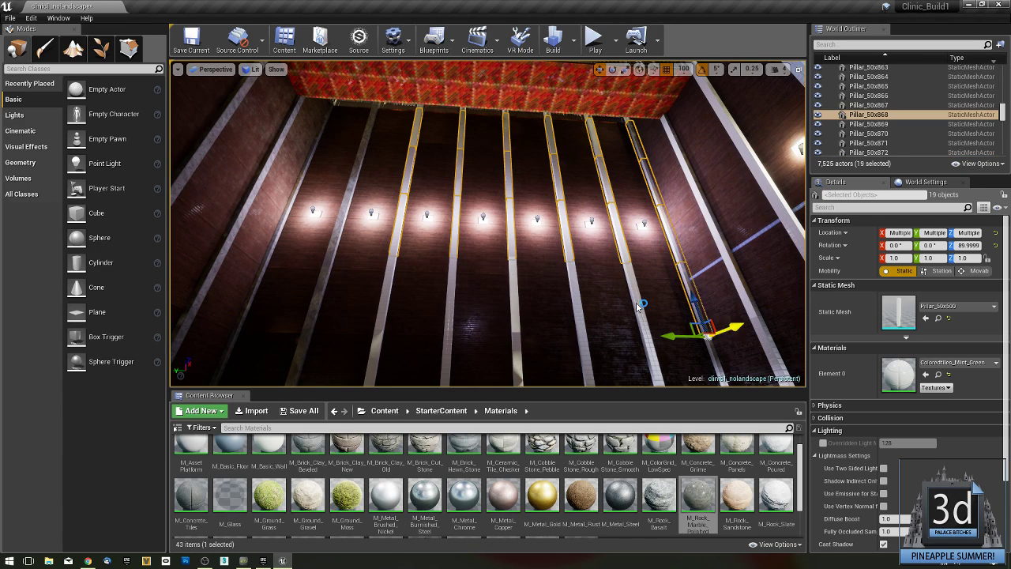
{"action": "left_click", "coordinate": [637, 304], "text": "ctrl"}
{"action": "left_click", "coordinate": [573, 307], "text": "ctrl"}
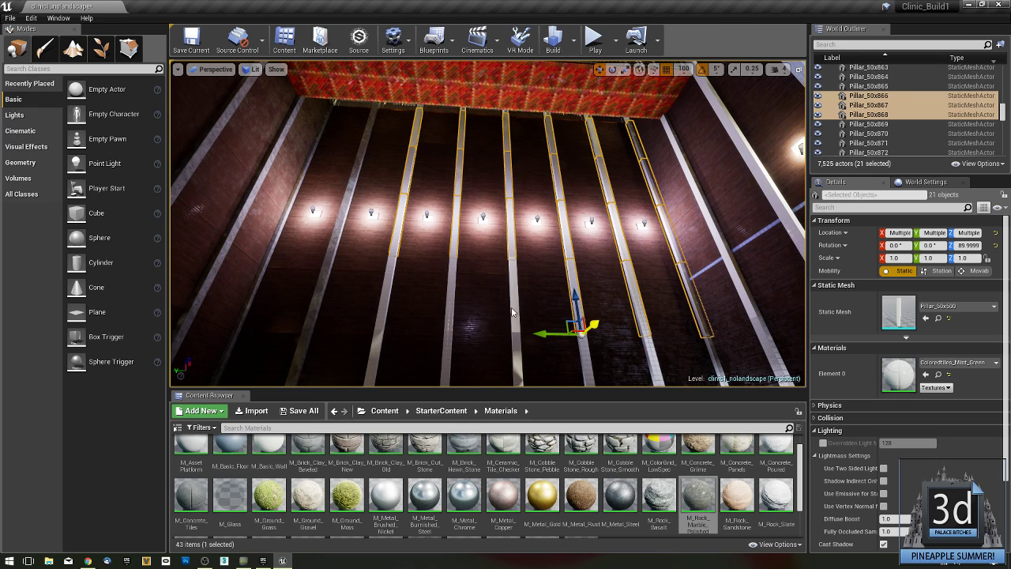
{"action": "left_click", "coordinate": [516, 309], "text": "ctrl"}
{"action": "left_click", "coordinate": [450, 306], "text": "ctrl"}
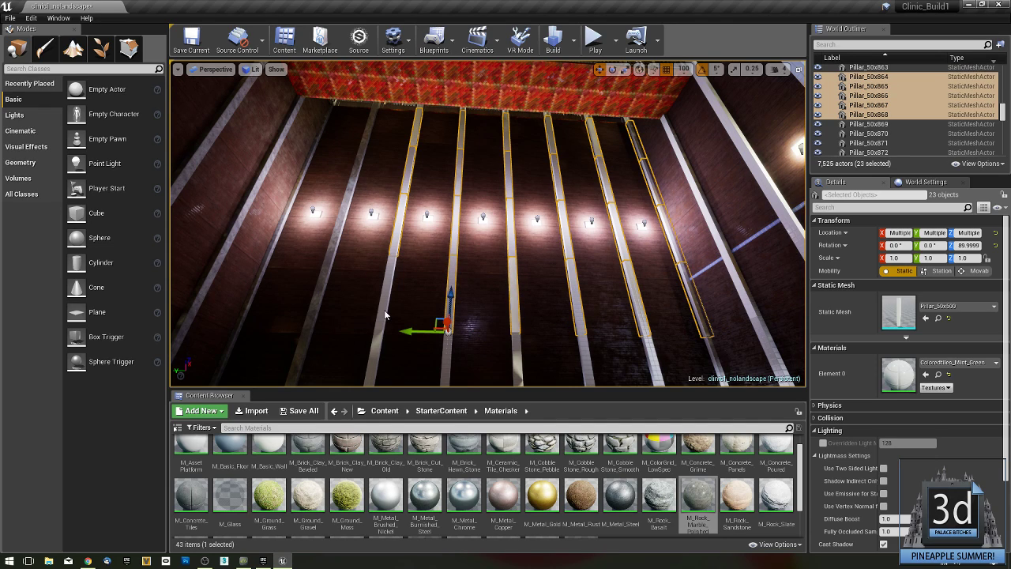
{"action": "left_click", "coordinate": [385, 314], "text": "ctrl"}
Add the three lowest segments, down to the water, of the two wall pillars nearest the finished marble pillars to the selection.
{"action": "right_click_drag", "start_coordinate": [385, 314], "coordinate": [377, 486]}
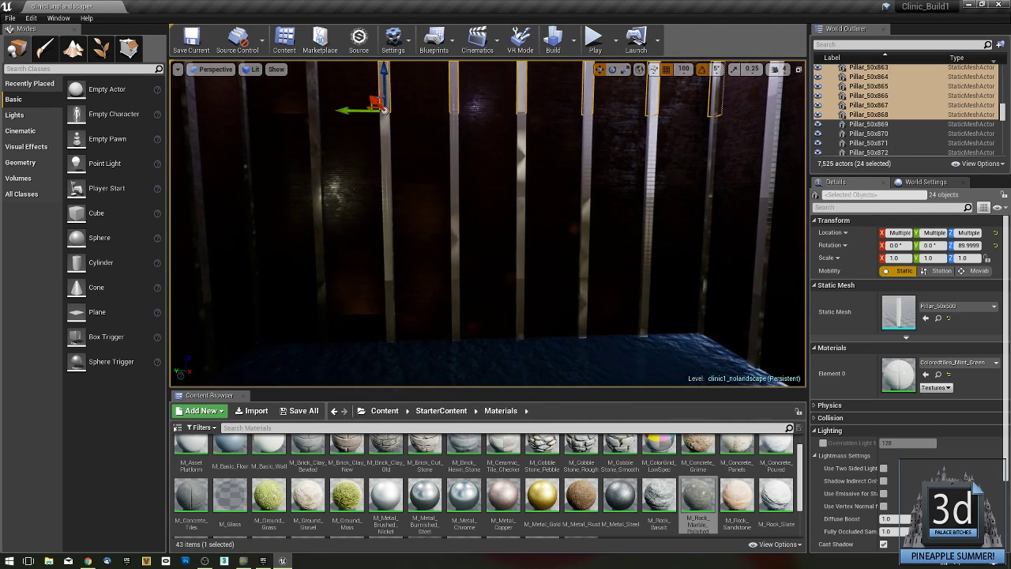
{"action": "right_click_drag", "start_coordinate": [385, 109], "coordinate": [375, 101]}
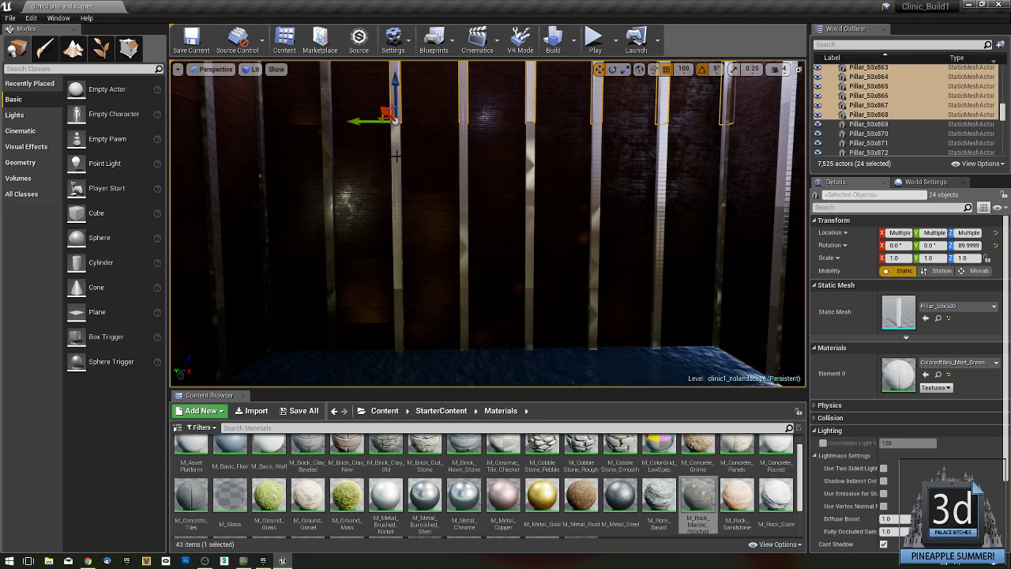
{"action": "left_click", "coordinate": [397, 215], "text": "ctrl"}
{"action": "left_click", "coordinate": [399, 305], "text": "ctrl"}
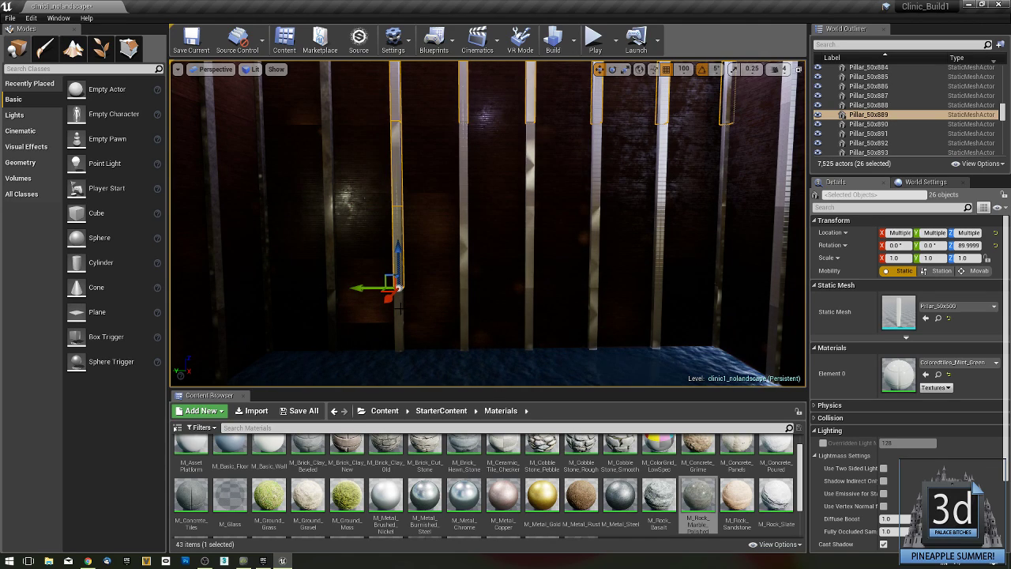
{"action": "left_click", "coordinate": [399, 360], "text": "ctrl"}
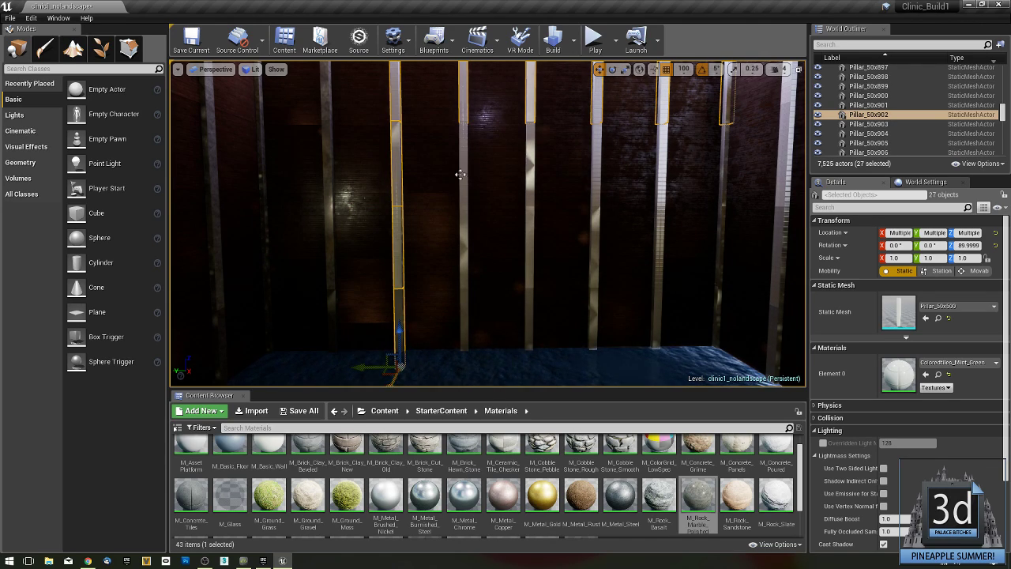
{"action": "left_click", "coordinate": [462, 186], "text": "ctrl"}
{"action": "left_click", "coordinate": [465, 237], "text": "ctrl"}
{"action": "left_click", "coordinate": [465, 317], "text": "ctrl"}
Add the three lowest segments of the two middle pillars among the six on the wall to the selection.
{"action": "left_click", "coordinate": [530, 146], "text": "ctrl"}
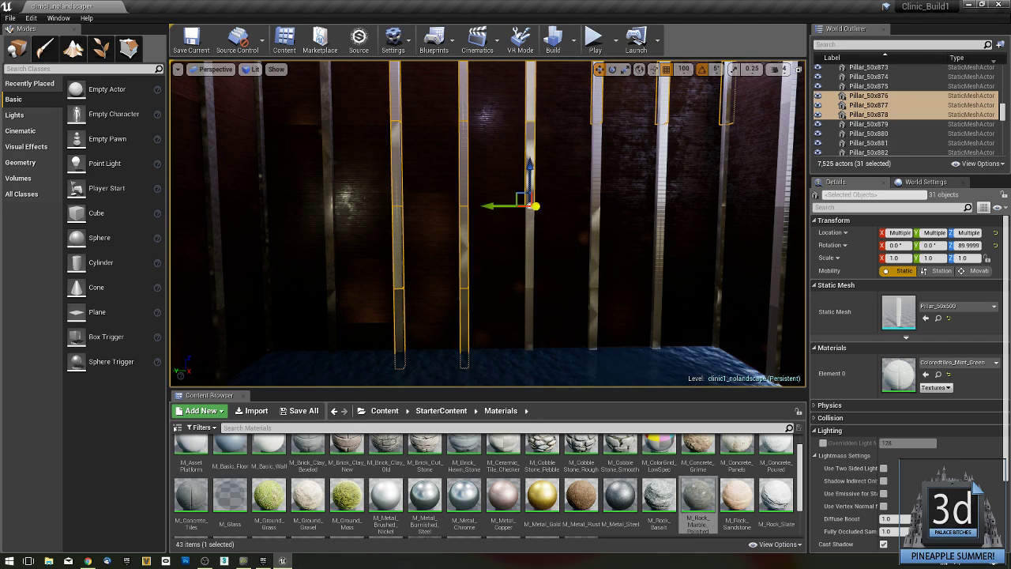
{"action": "left_click", "coordinate": [529, 328], "text": "ctrl"}
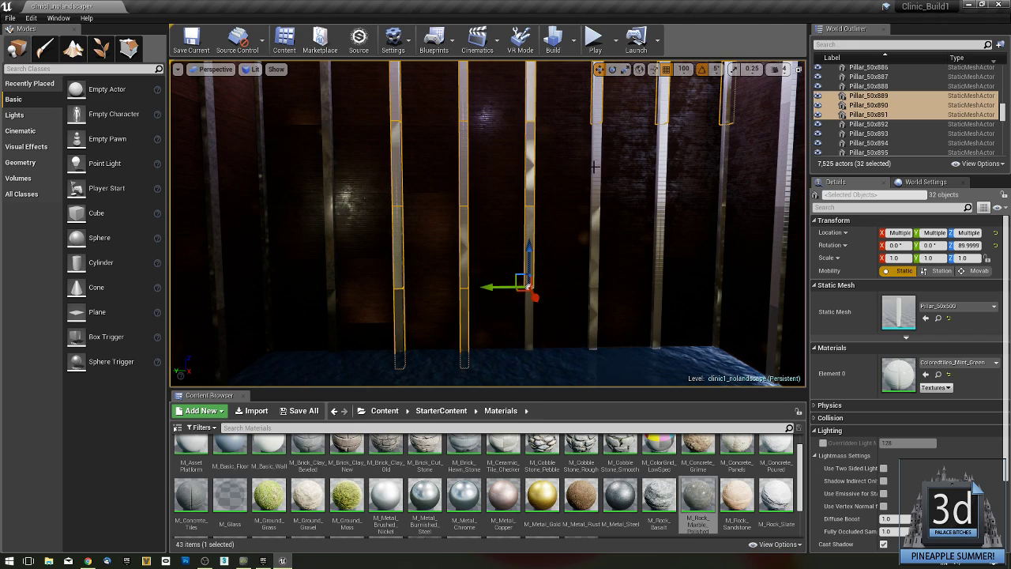
{"action": "left_click", "coordinate": [529, 340], "text": "ctrl"}
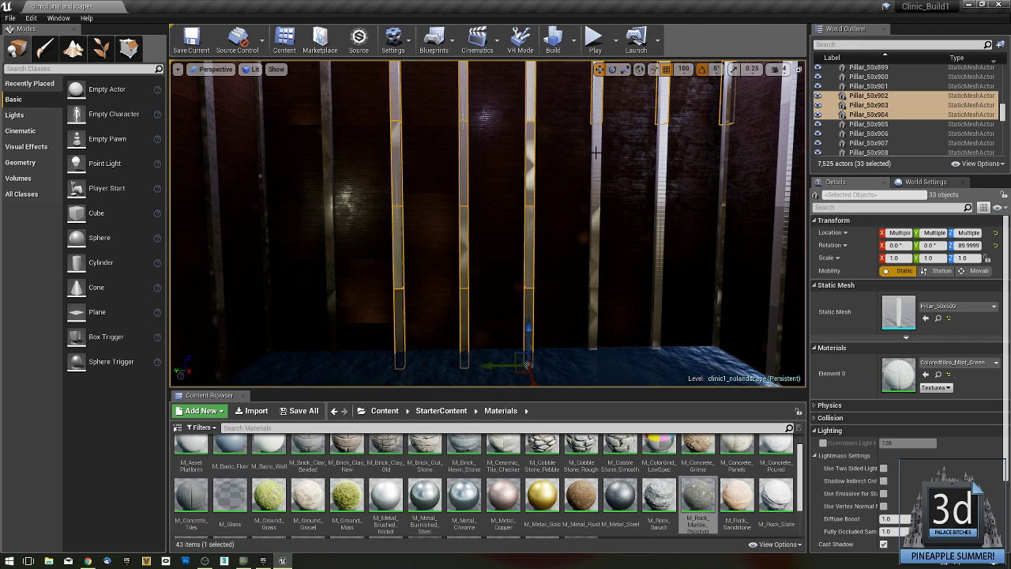
{"action": "left_click", "coordinate": [592, 247], "text": "ctrl"}
{"action": "left_click", "coordinate": [595, 253], "text": "ctrl"}
{"action": "left_click", "coordinate": [594, 325], "text": "ctrl"}
Add the three lowest segments of the two wall pillars farthest from the finished marble pillars to the selection.
{"action": "left_click", "coordinate": [662, 200], "text": "ctrl"}
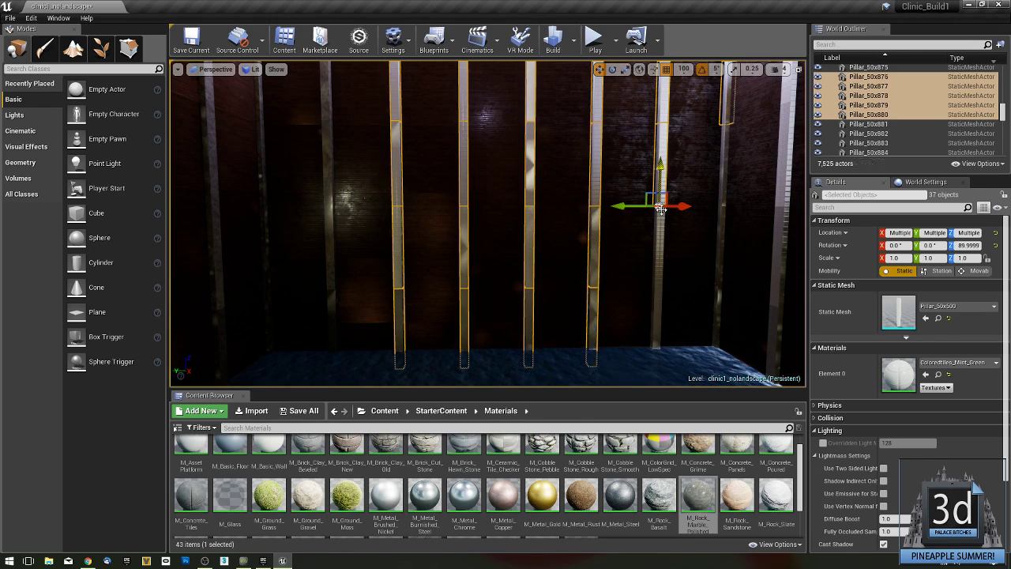
{"action": "left_click", "coordinate": [656, 285], "text": "ctrl"}
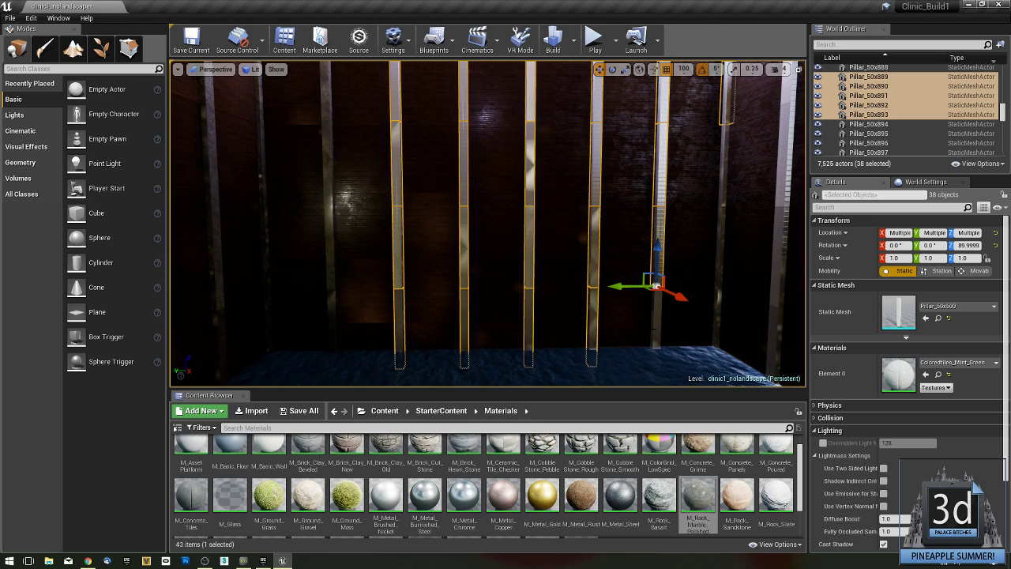
{"action": "left_click", "coordinate": [655, 335], "text": "ctrl"}
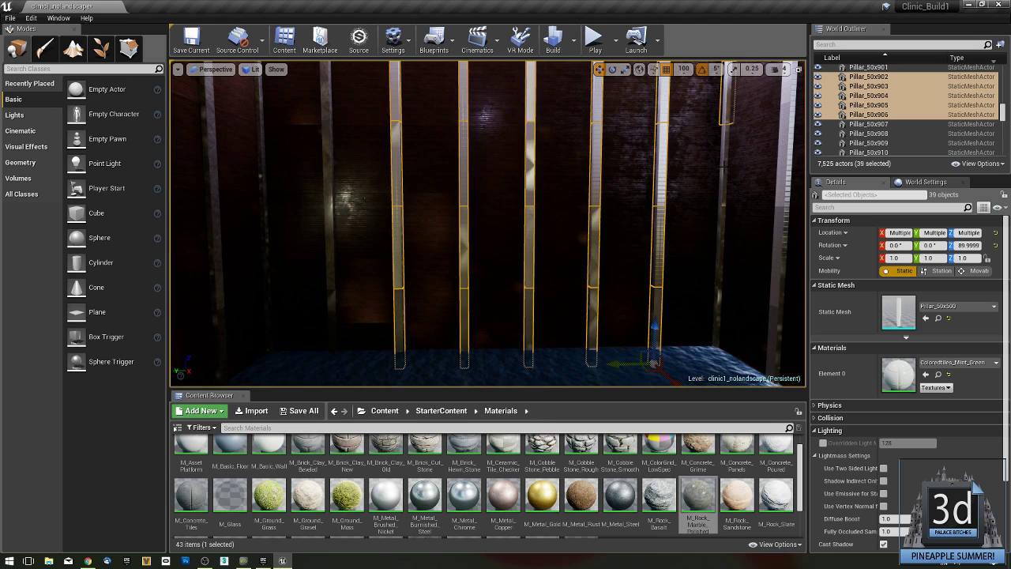
{"action": "left_click", "coordinate": [724, 167], "text": "ctrl"}
{"action": "left_click", "coordinate": [721, 237], "text": "ctrl"}
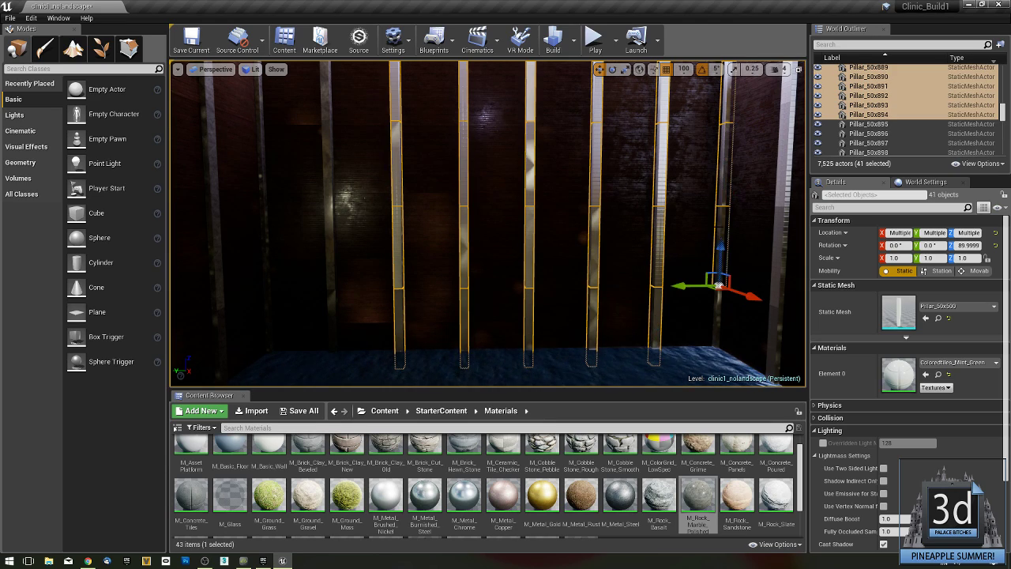
{"action": "left_click", "coordinate": [716, 318], "text": "ctrl"}
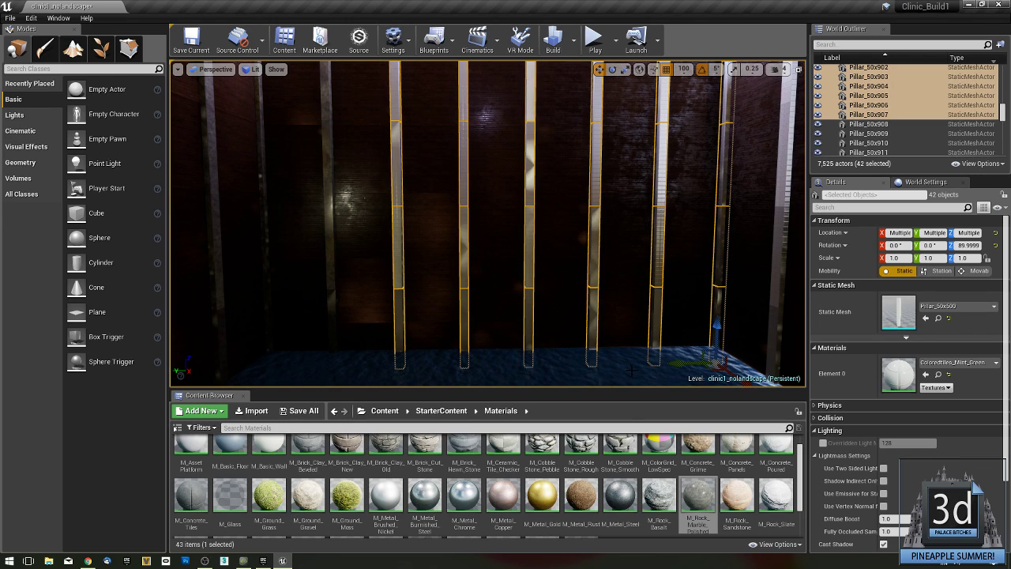
Apply M_Rock_Marble_Polished to the selected segments of the six wall pillars.
{"action": "left_click_drag", "start_coordinate": [699, 496], "coordinate": [895, 382]}
{"action": "right_click_drag", "start_coordinate": [616, 260], "coordinate": [684, 249]}
{"action": "right_click_drag", "start_coordinate": [569, 237], "coordinate": [537, 151]}
{"action": "right_click_drag", "start_coordinate": [488, 224], "coordinate": [504, 178]}
{"action": "right_click_drag", "start_coordinate": [549, 116], "coordinate": [534, 118]}
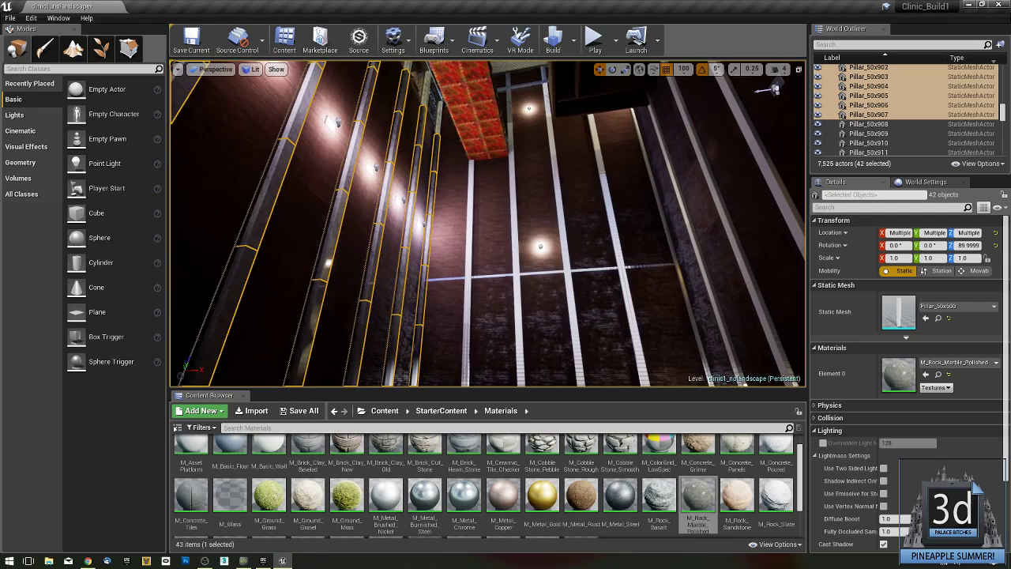
Select the two uppermost wall segments of the four pillars beside the red-tiled column on the adjacent wall.
{"action": "left_click", "coordinate": [509, 136]}
{"action": "left_click", "coordinate": [575, 137], "text": "ctrl"}
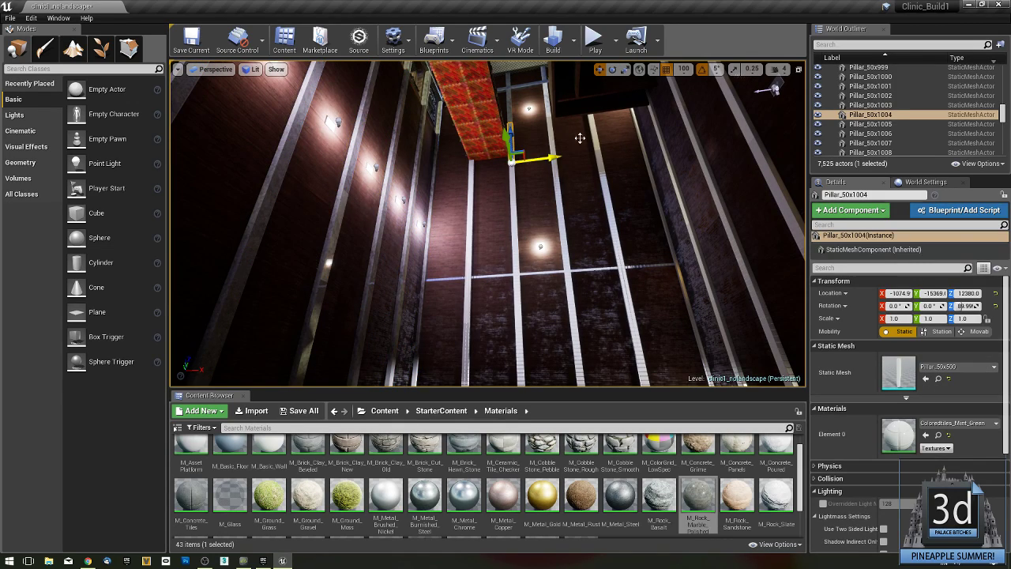
{"action": "left_click", "coordinate": [596, 141], "text": "ctrl"}
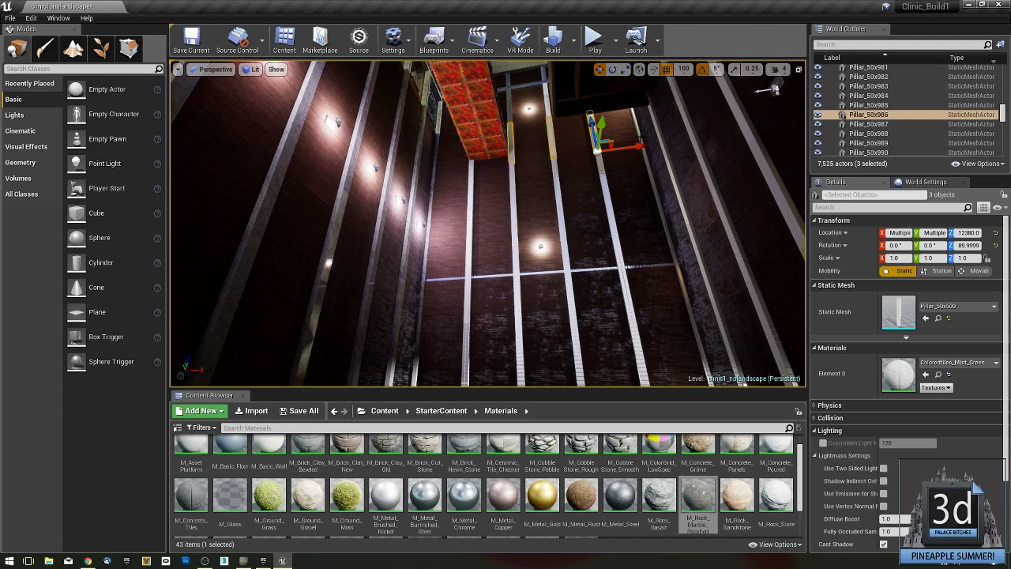
{"action": "left_click", "coordinate": [641, 132], "text": "ctrl"}
{"action": "left_click", "coordinate": [653, 180], "text": "ctrl"}
{"action": "left_click", "coordinate": [607, 194], "text": "ctrl"}
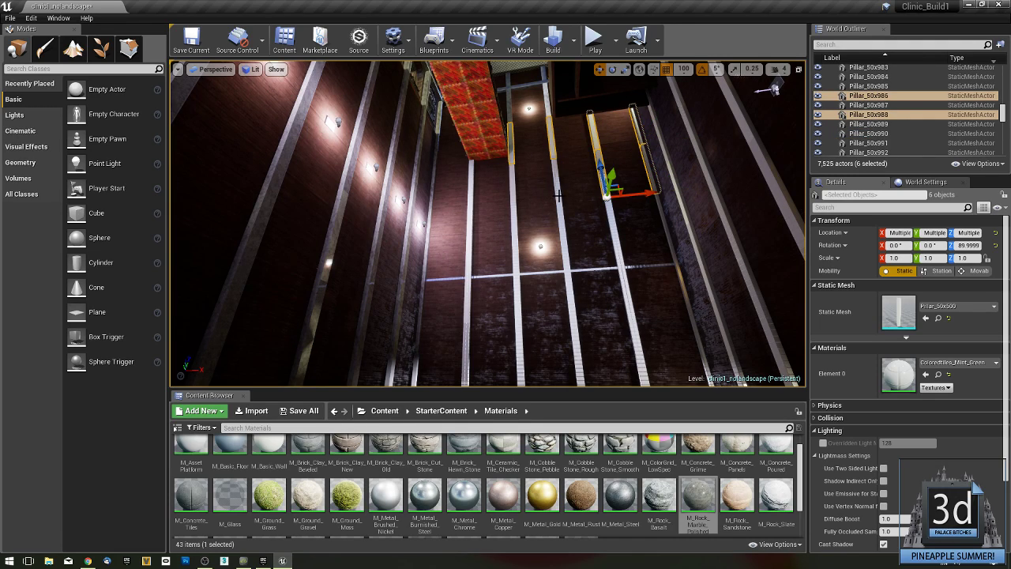
{"action": "left_click", "coordinate": [557, 195], "text": "ctrl"}
{"action": "left_click", "coordinate": [512, 203], "text": "ctrl"}
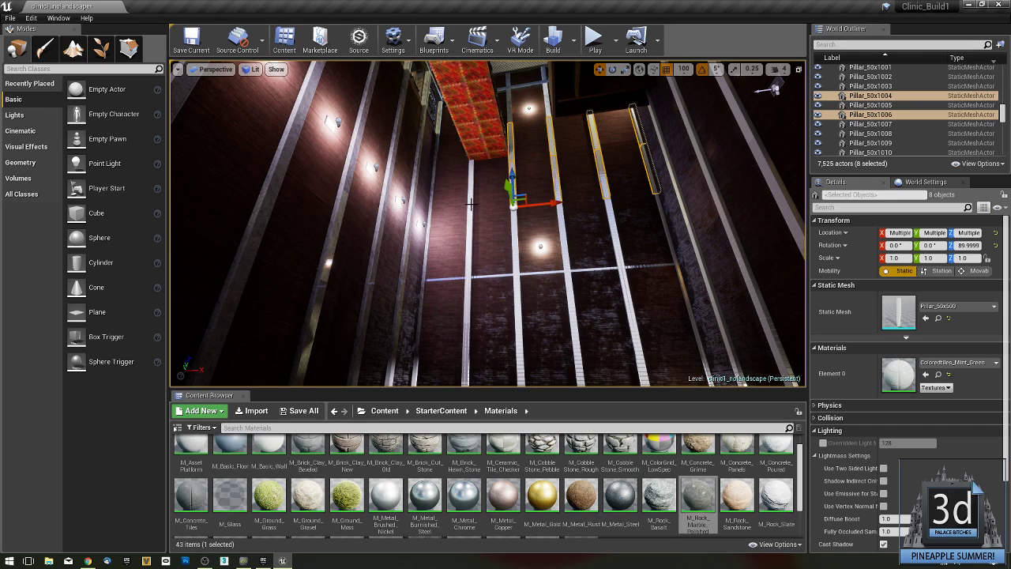
Add the first three segments below the red-tiled column, on the pillar nearest the finished wall, to the selection.
{"action": "left_click", "coordinate": [471, 204], "text": "ctrl"}
{"action": "left_click", "coordinate": [467, 267], "text": "ctrl"}
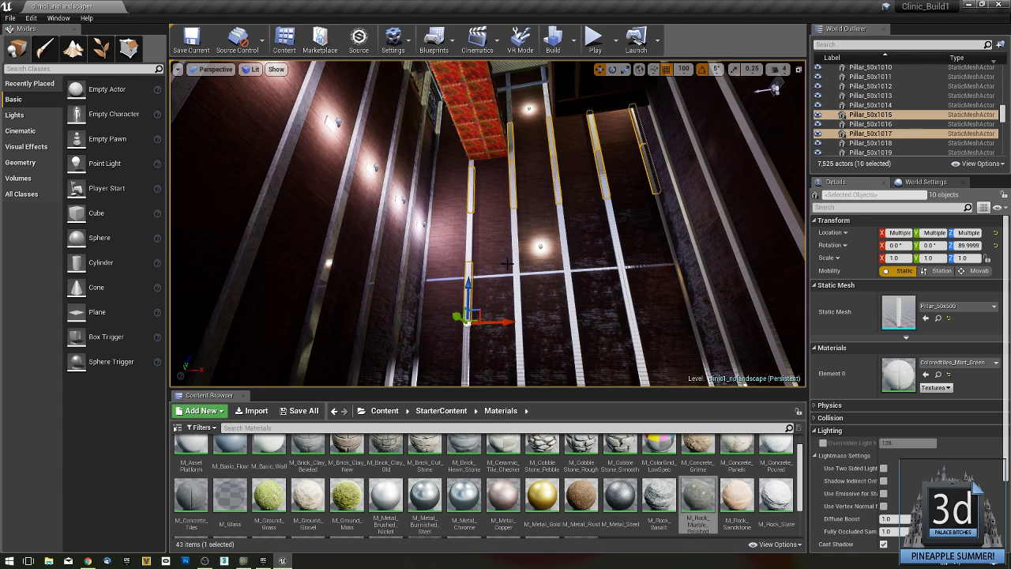
{"action": "left_click", "coordinate": [471, 246], "text": "ctrl"}
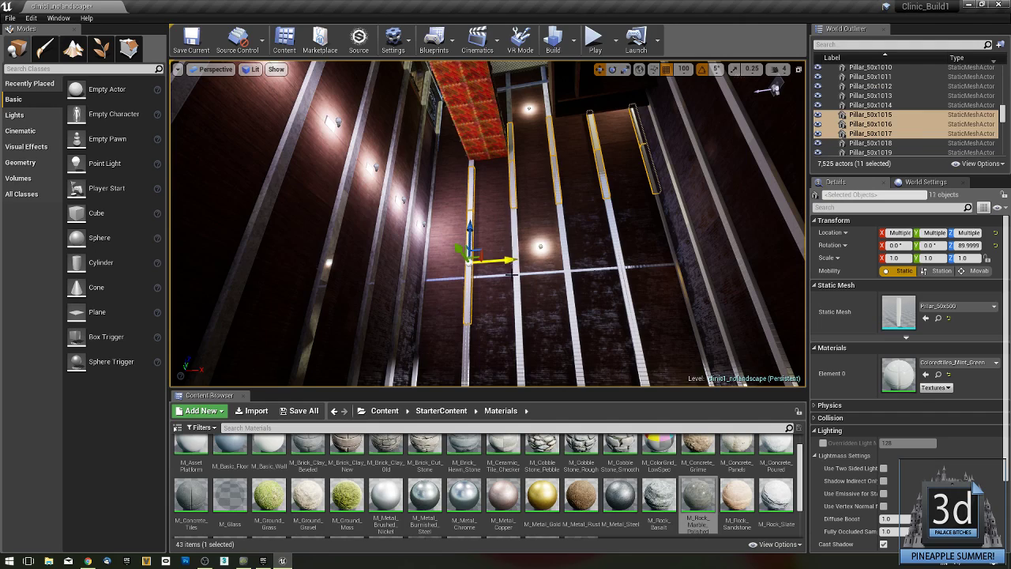
Add the third and fourth segments from the top, around the horizontal beam, of the three middle pillars to the selection.
{"action": "left_click", "coordinate": [515, 242], "text": "ctrl"}
{"action": "left_click", "coordinate": [515, 286], "text": "ctrl"}
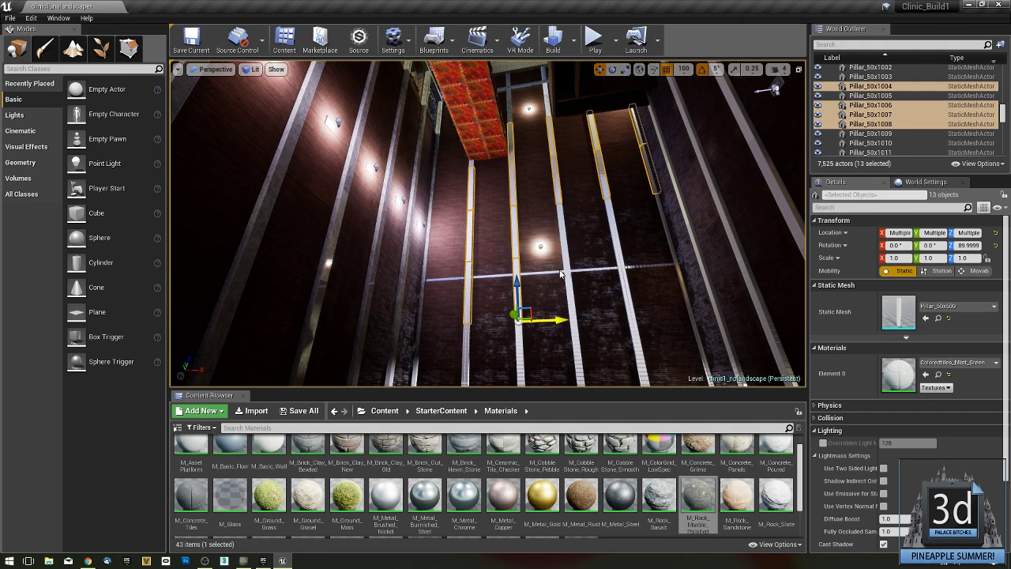
{"action": "left_click", "coordinate": [562, 225], "text": "ctrl"}
{"action": "left_click", "coordinate": [566, 291], "text": "ctrl"}
{"action": "left_click", "coordinate": [613, 231], "text": "ctrl"}
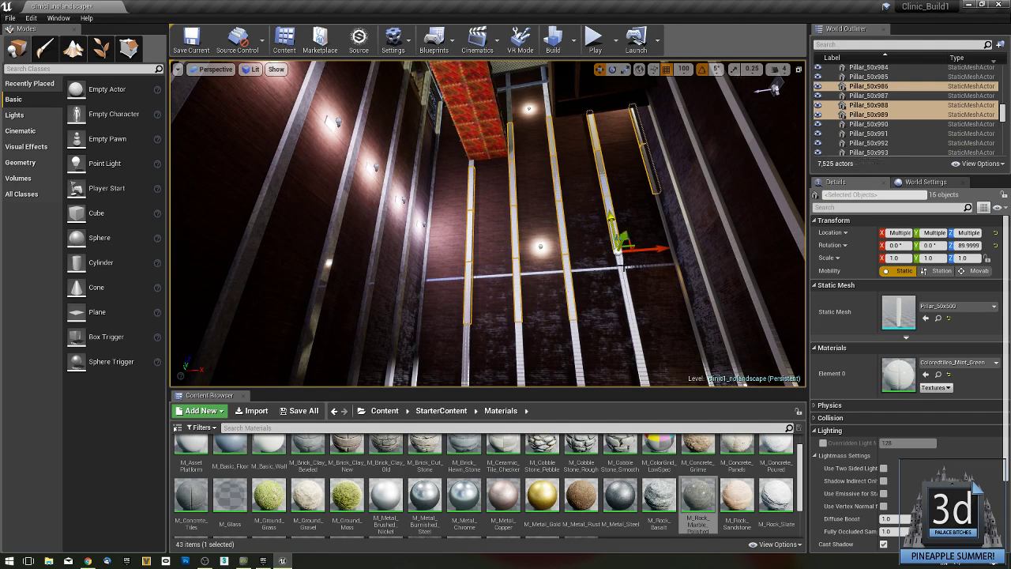
{"action": "left_click", "coordinate": [624, 282], "text": "ctrl"}
Add the third, fourth and fifth segments from the top of the pillar farthest from the finished wall to the selection.
{"action": "mouse_move", "coordinate": [625, 282]}
{"action": "right_mouse_down"}
{"action": "mouse_move", "coordinate": [636, 332]}
{"action": "mouse_move", "coordinate": [616, 269]}
{"action": "right_mouse_up"}
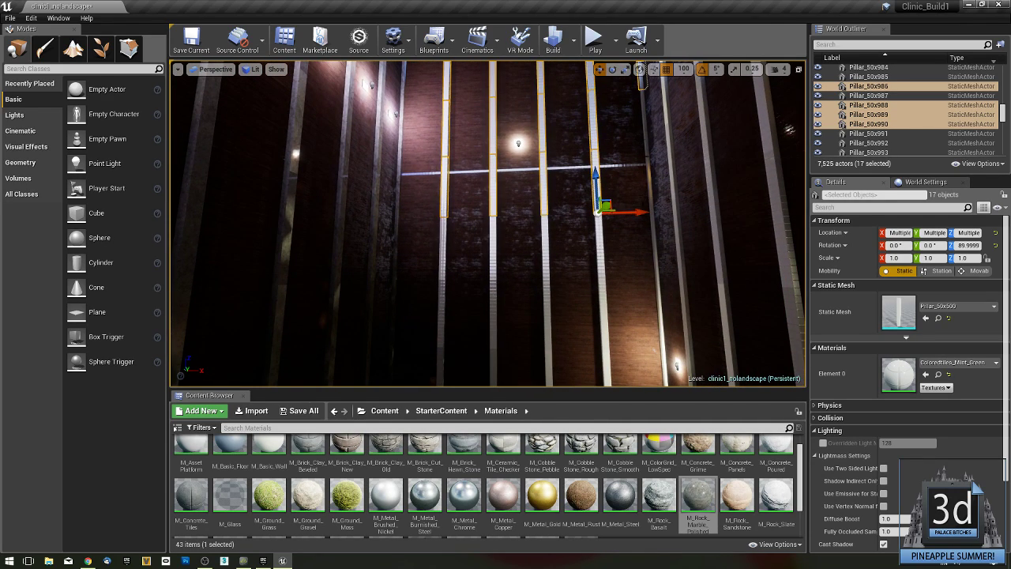
{"action": "left_click", "coordinate": [644, 120], "text": "ctrl"}
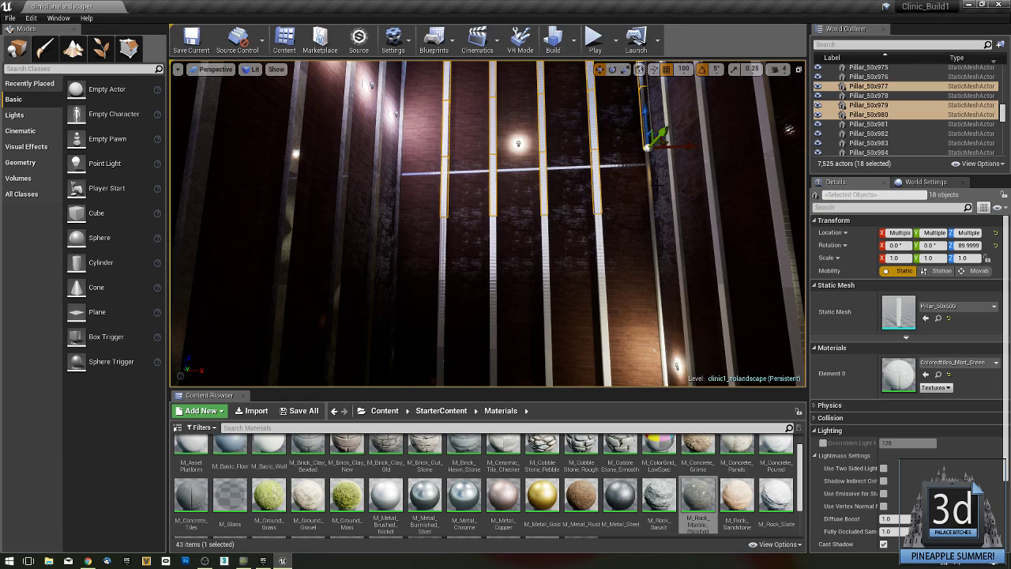
{"action": "left_click", "coordinate": [650, 190], "text": "ctrl"}
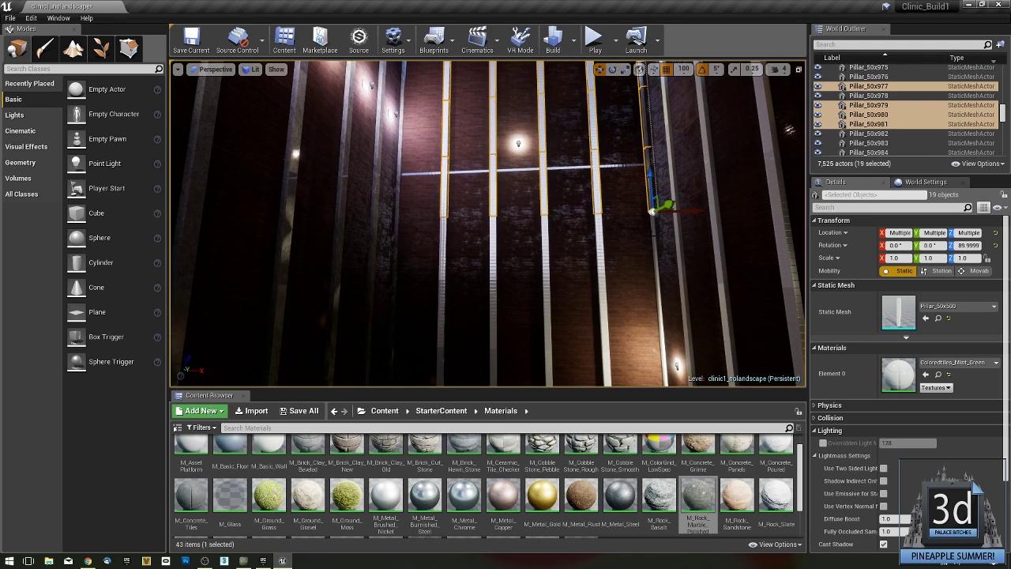
{"action": "left_click", "coordinate": [654, 243], "text": "ctrl"}
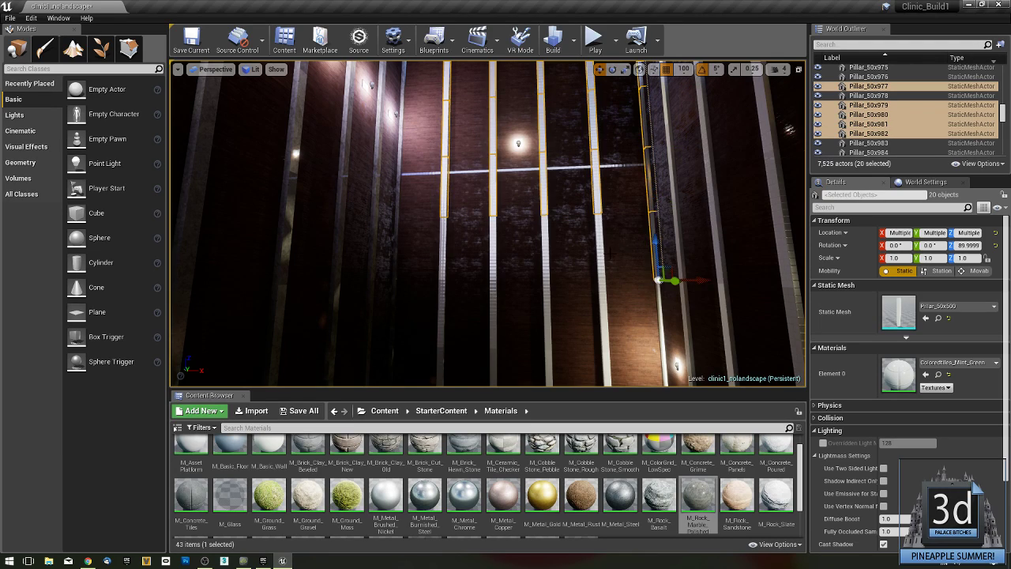
Add the fifth-row segment, just below the horizontal beam's row, of the other four pillars to the selection.
{"action": "left_click", "coordinate": [601, 257], "text": "ctrl"}
{"action": "left_click", "coordinate": [546, 262], "text": "ctrl"}
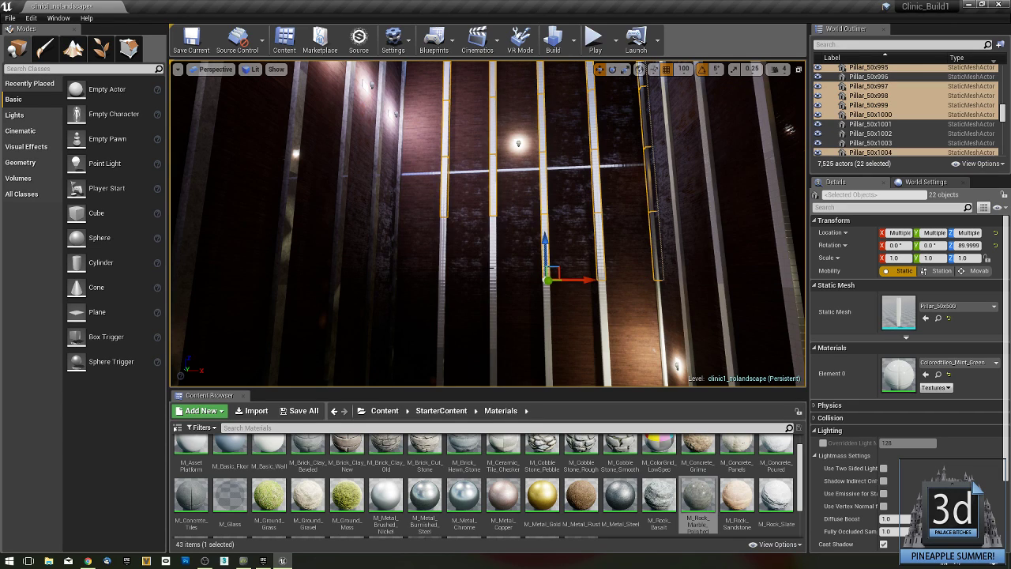
{"action": "left_click", "coordinate": [492, 269], "text": "ctrl"}
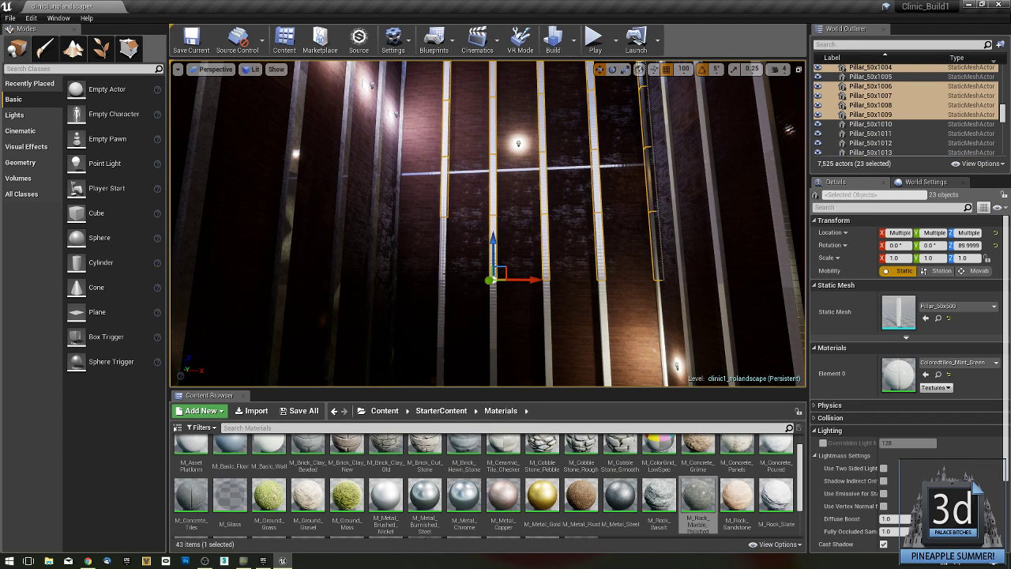
{"action": "left_click", "coordinate": [443, 270], "text": "ctrl"}
Add the second-lowest segment of each of the five wall pillars above the water to the selection.
{"action": "right_click_drag", "start_coordinate": [443, 270], "coordinate": [441, 343]}
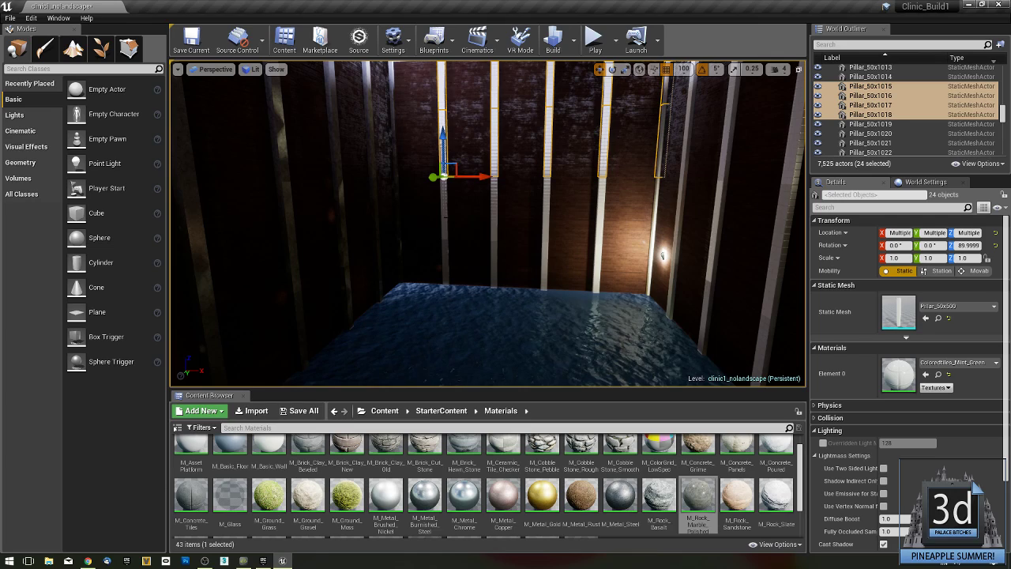
{"action": "left_click", "coordinate": [445, 212], "text": "ctrl"}
{"action": "left_click", "coordinate": [493, 218], "text": "ctrl"}
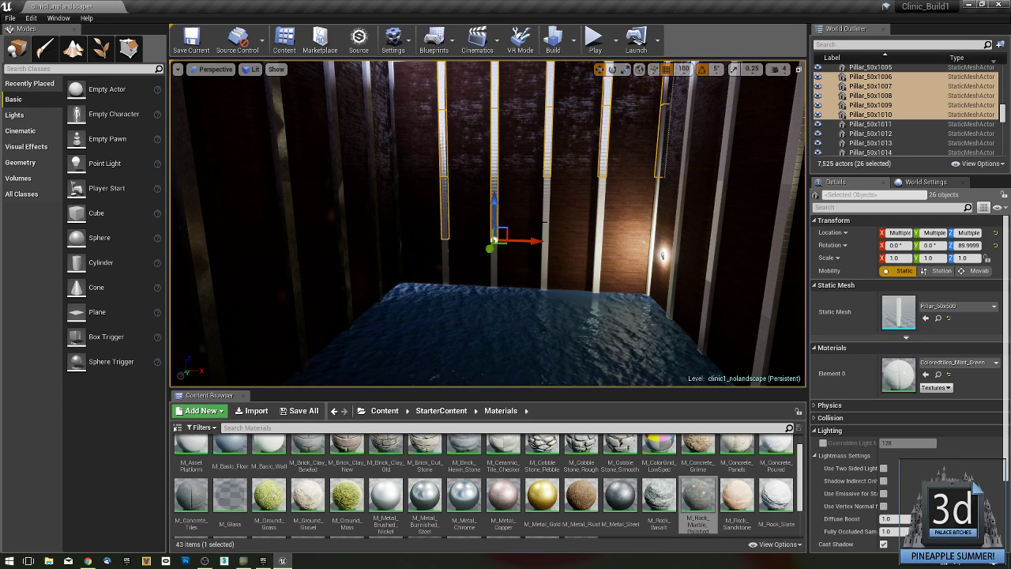
{"action": "left_click", "coordinate": [545, 223], "text": "ctrl"}
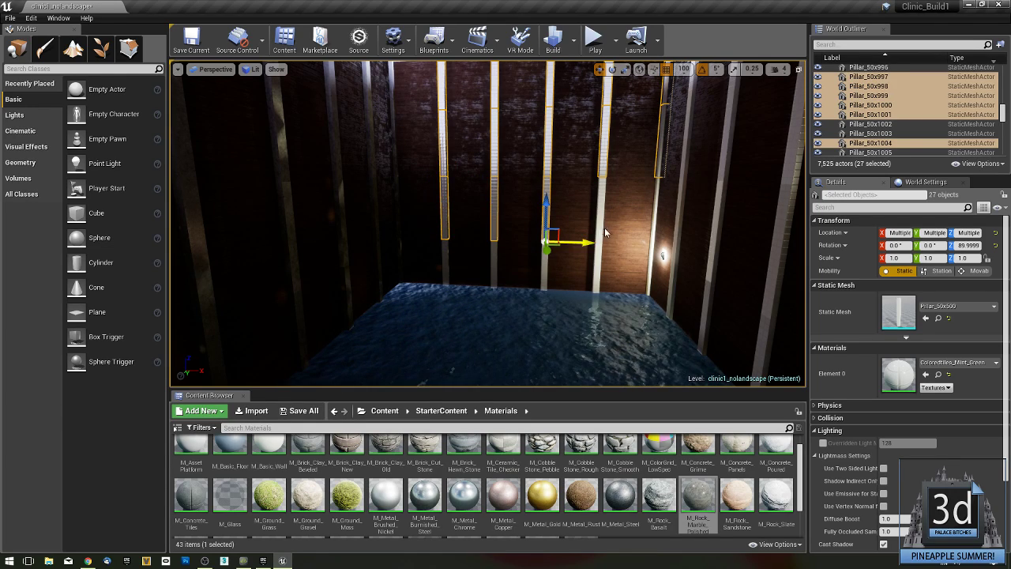
{"action": "left_click", "coordinate": [601, 228], "text": "ctrl"}
{"action": "left_click", "coordinate": [655, 237], "text": "ctrl"}
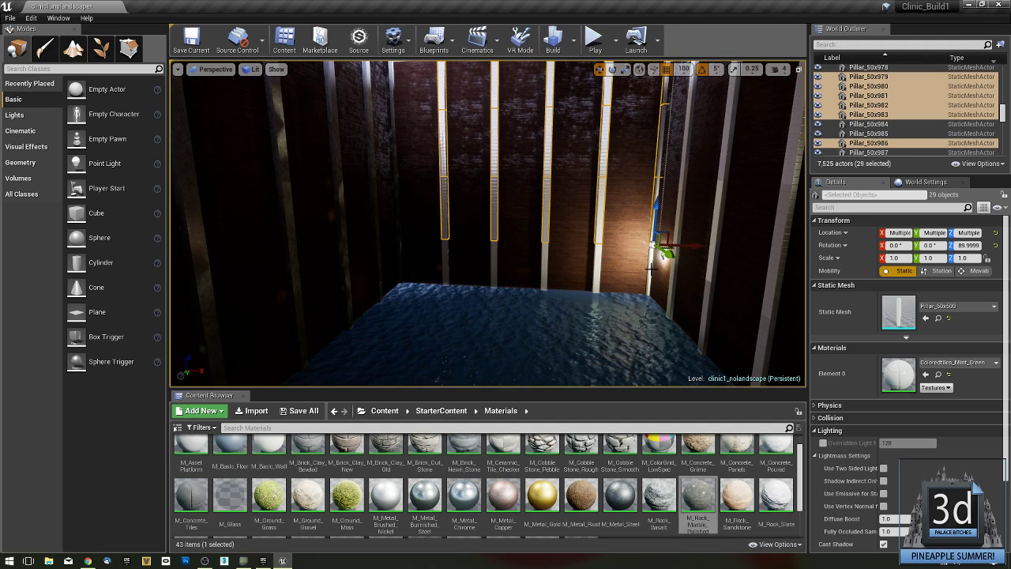
Add the lowest segment, reaching into the water, of each of the five wall pillars to the selection.
{"action": "left_click", "coordinate": [648, 269], "text": "ctrl"}
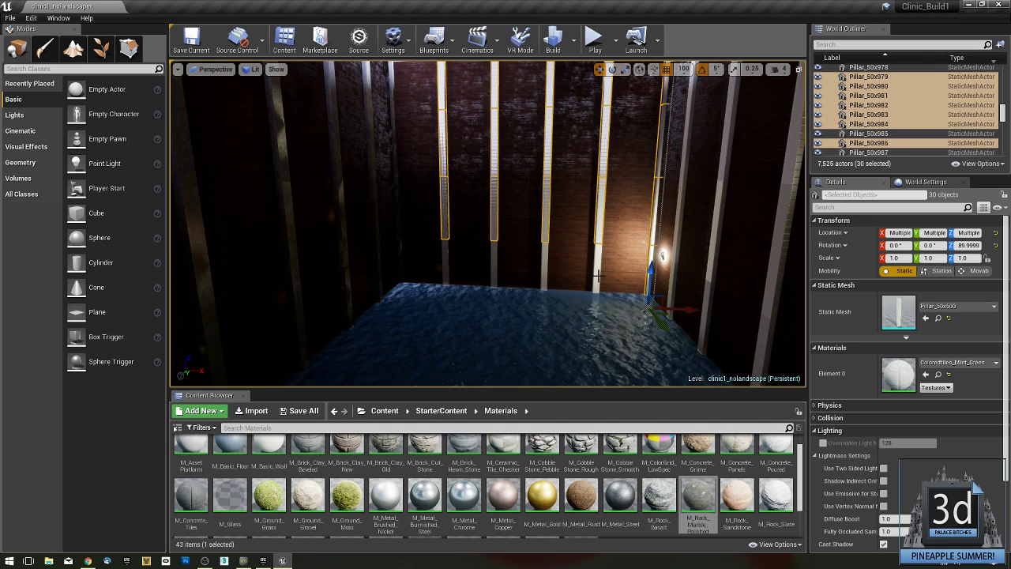
{"action": "left_click", "coordinate": [598, 276], "text": "ctrl"}
{"action": "left_click", "coordinate": [545, 272], "text": "ctrl"}
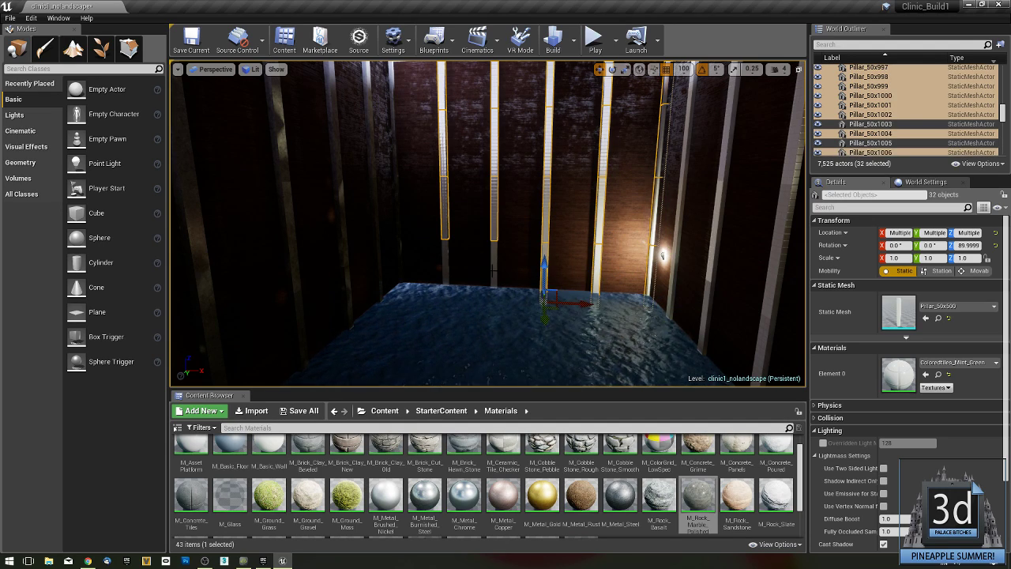
{"action": "left_click", "coordinate": [494, 275], "text": "ctrl"}
{"action": "left_click", "coordinate": [442, 271], "text": "ctrl"}
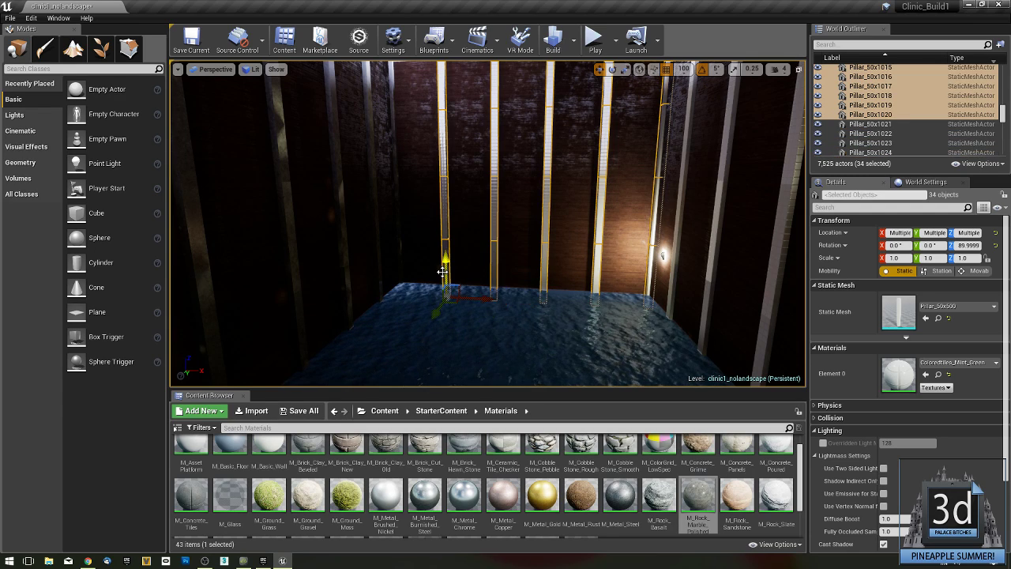
Apply M_Rock_Marble_Polished to the selected segments of the five wall pillars.
{"action": "left_click_drag", "start_coordinate": [698, 498], "coordinate": [899, 375]}
{"action": "right_click_drag", "start_coordinate": [580, 338], "coordinate": [560, 287]}
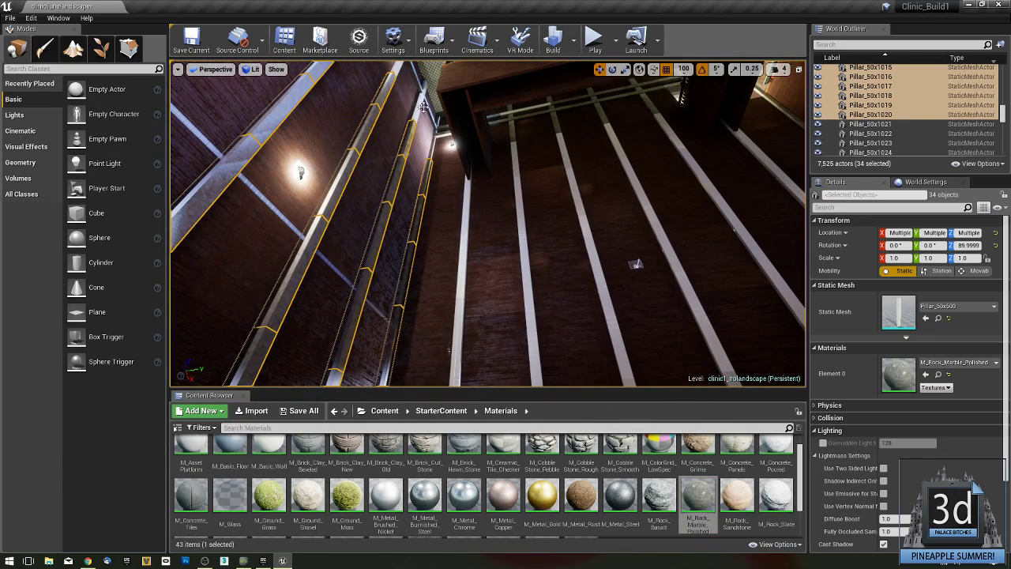
{"action": "left_click", "coordinate": [418, 104]}
{"action": "mouse_move", "coordinate": [418, 104]}
{"action": "right_mouse_down"}
{"action": "mouse_move", "coordinate": [404, 81]}
{"action": "mouse_move", "coordinate": [411, 103]}
{"action": "right_mouse_up"}
{"action": "right_click_drag", "start_coordinate": [474, 342], "coordinate": [491, 336]}
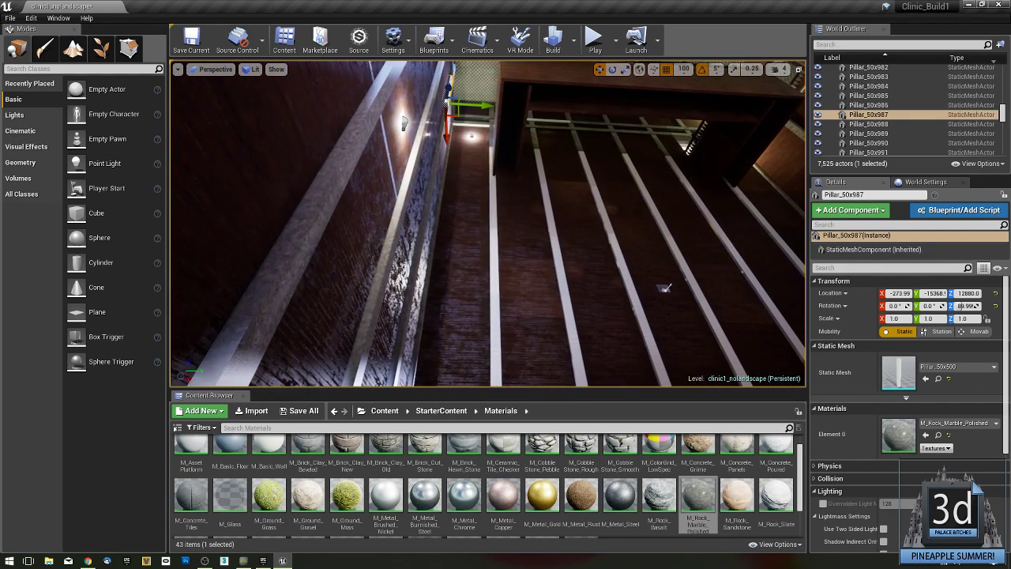
Select the top segment, just below the wooden balcony, of each of the six pillars on the next wall.
{"action": "left_click", "coordinate": [490, 158]}
{"action": "left_click", "coordinate": [540, 163], "text": "ctrl"}
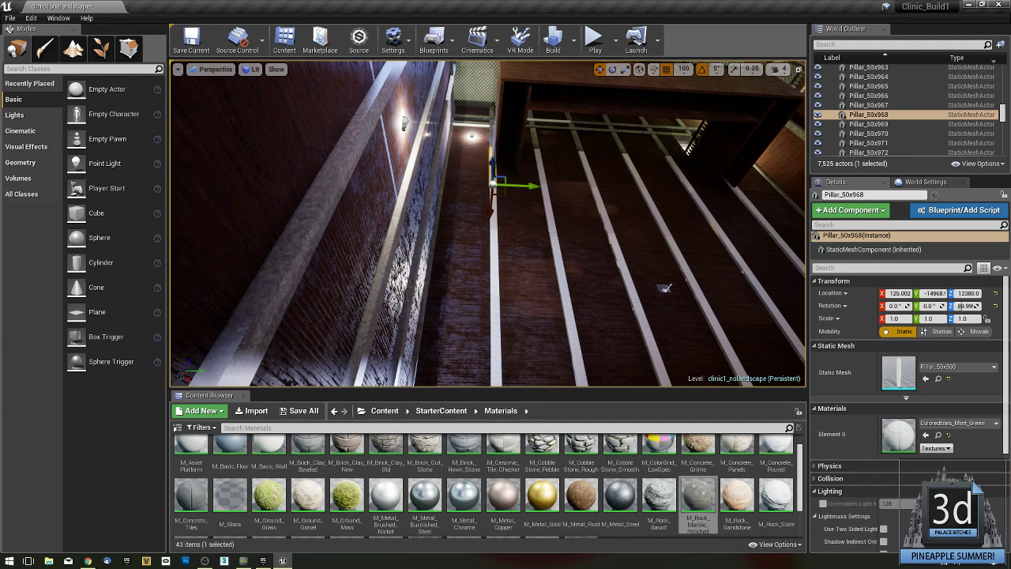
{"action": "left_click", "coordinate": [586, 171], "text": "ctrl"}
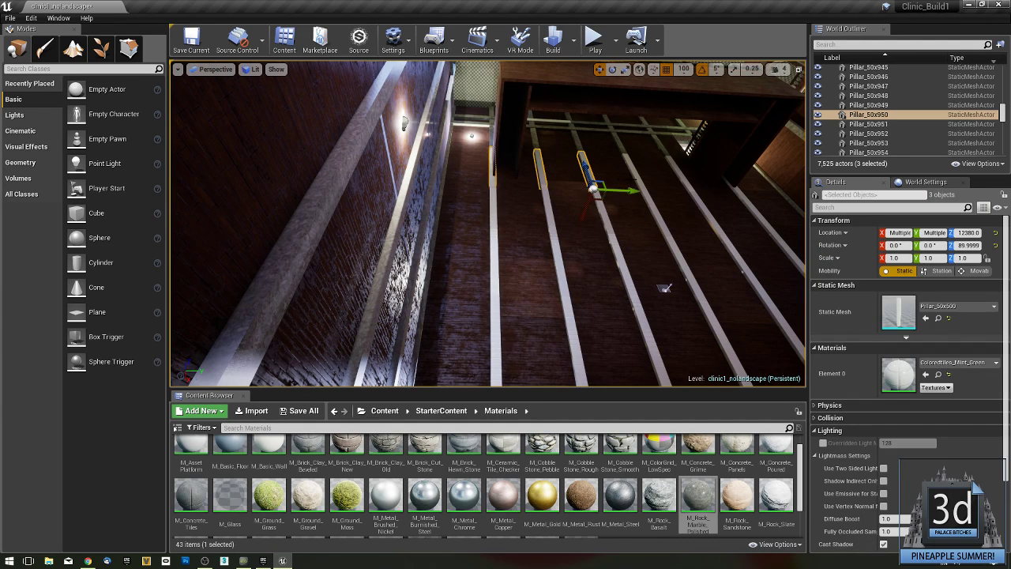
{"action": "left_click", "coordinate": [637, 184], "text": "ctrl"}
{"action": "left_click", "coordinate": [684, 181], "text": "ctrl"}
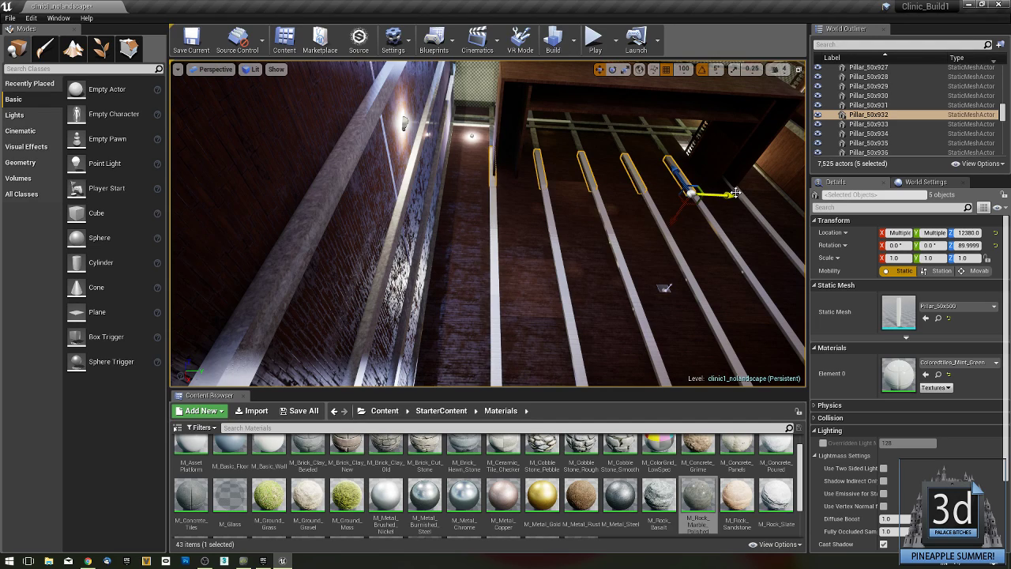
{"action": "left_click", "coordinate": [736, 195], "text": "ctrl"}
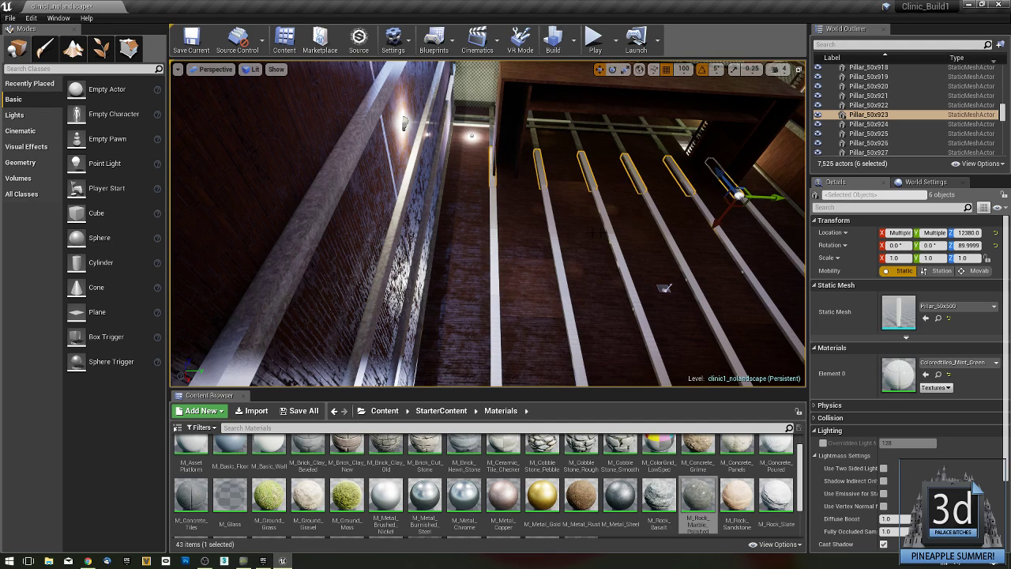
Add the second segment from the top of each of the six pillars below the balcony to the selection.
{"action": "left_click", "coordinate": [492, 207], "text": "ctrl"}
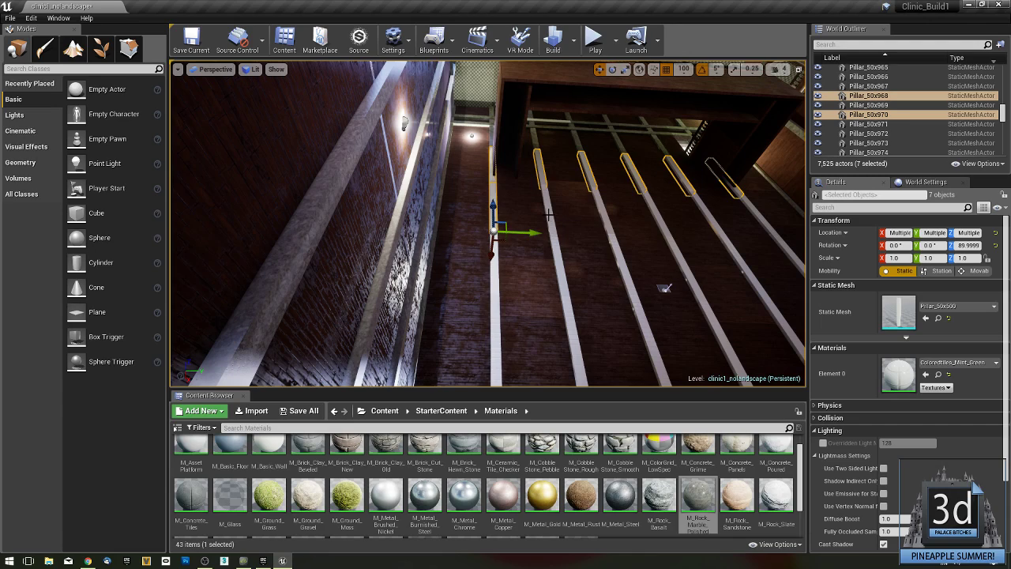
{"action": "left_click", "coordinate": [549, 214], "text": "ctrl"}
{"action": "left_click", "coordinate": [605, 214], "text": "ctrl"}
{"action": "left_click", "coordinate": [658, 215], "text": "ctrl"}
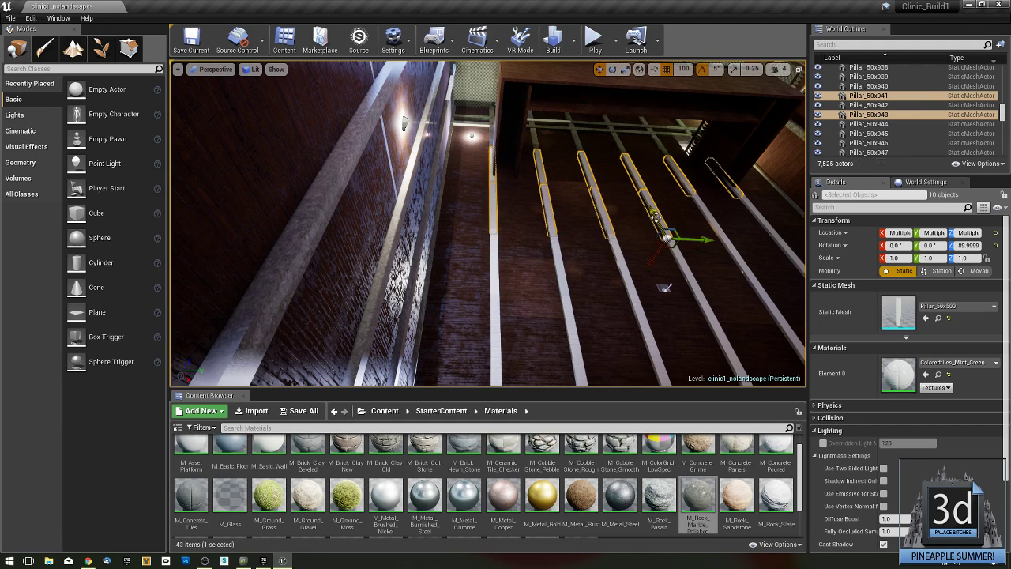
{"action": "left_click", "coordinate": [708, 214], "text": "ctrl"}
{"action": "left_click", "coordinate": [759, 216], "text": "ctrl"}
Add the third segment from the top of each of the six pillars below the balcony to the selection.
{"action": "right_click_drag", "start_coordinate": [758, 217], "coordinate": [794, 280]}
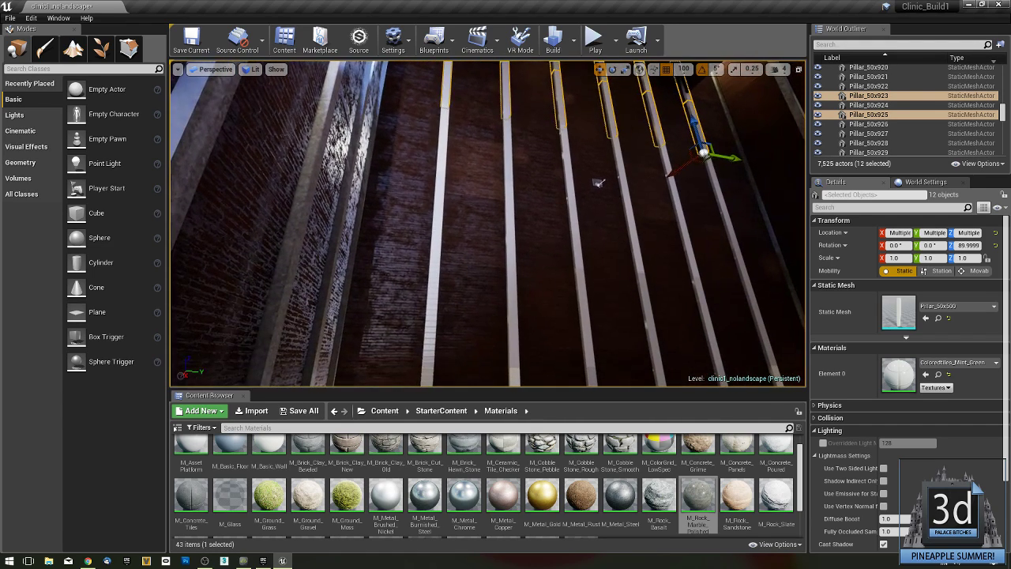
{"action": "left_click", "coordinate": [720, 196], "text": "ctrl"}
{"action": "left_click", "coordinate": [673, 197], "text": "ctrl"}
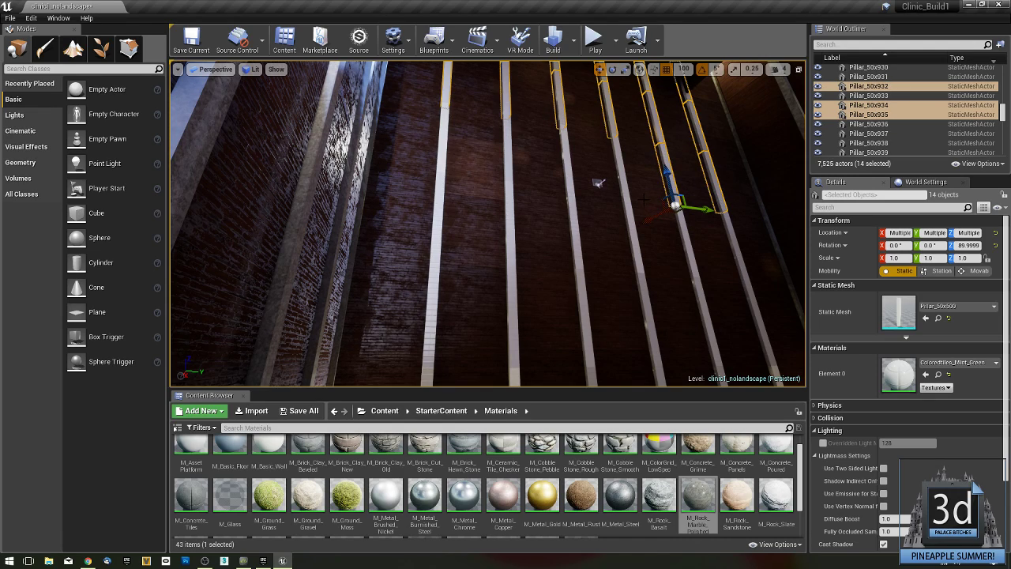
{"action": "left_click", "coordinate": [622, 175], "text": "ctrl"}
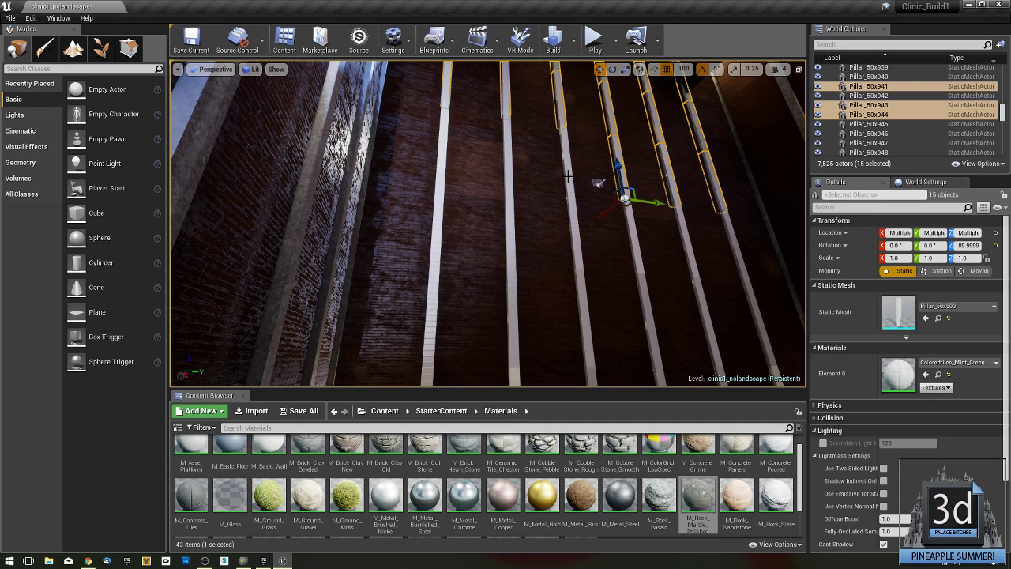
{"action": "left_click", "coordinate": [568, 176], "text": "ctrl"}
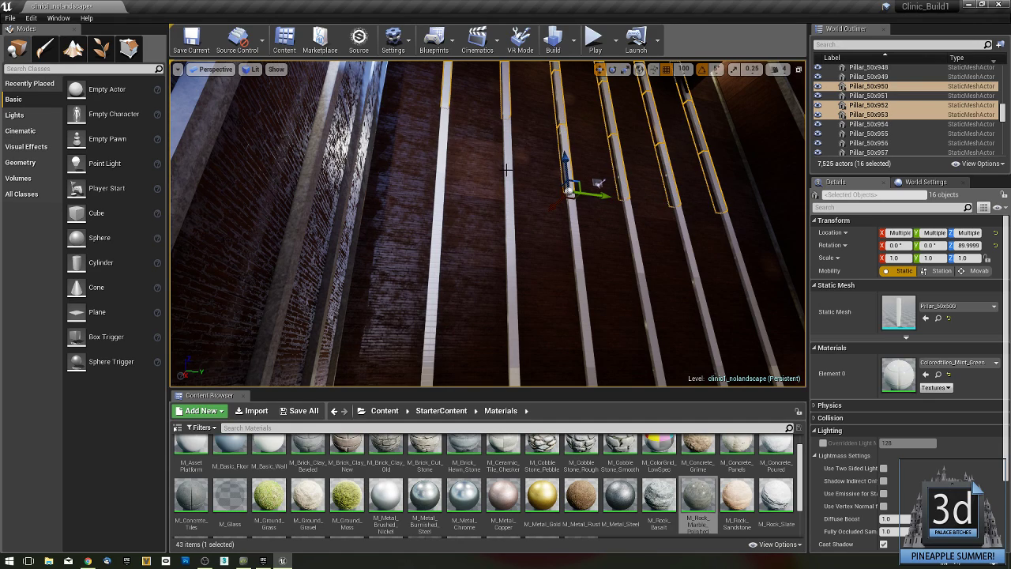
{"action": "left_click", "coordinate": [507, 169], "text": "ctrl"}
{"action": "left_click", "coordinate": [434, 221], "text": "ctrl"}
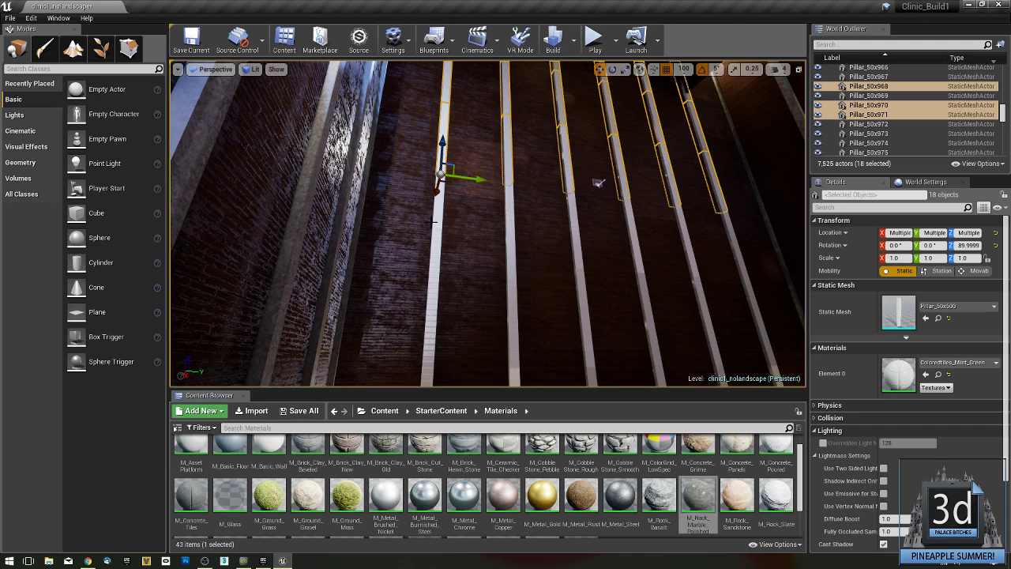
Add the fourth segment from the top of each of the six pillars below the balcony to the selection.
{"action": "left_click", "coordinate": [435, 223], "text": "ctrl"}
{"action": "left_click", "coordinate": [510, 235], "text": "ctrl"}
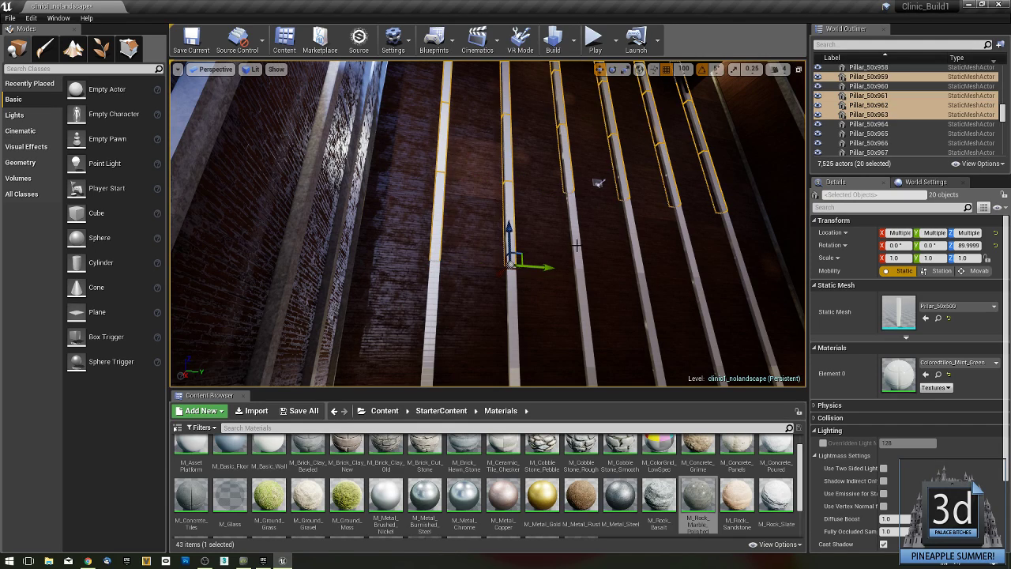
{"action": "left_click", "coordinate": [576, 247], "text": "ctrl"}
{"action": "left_click", "coordinate": [637, 261], "text": "ctrl"}
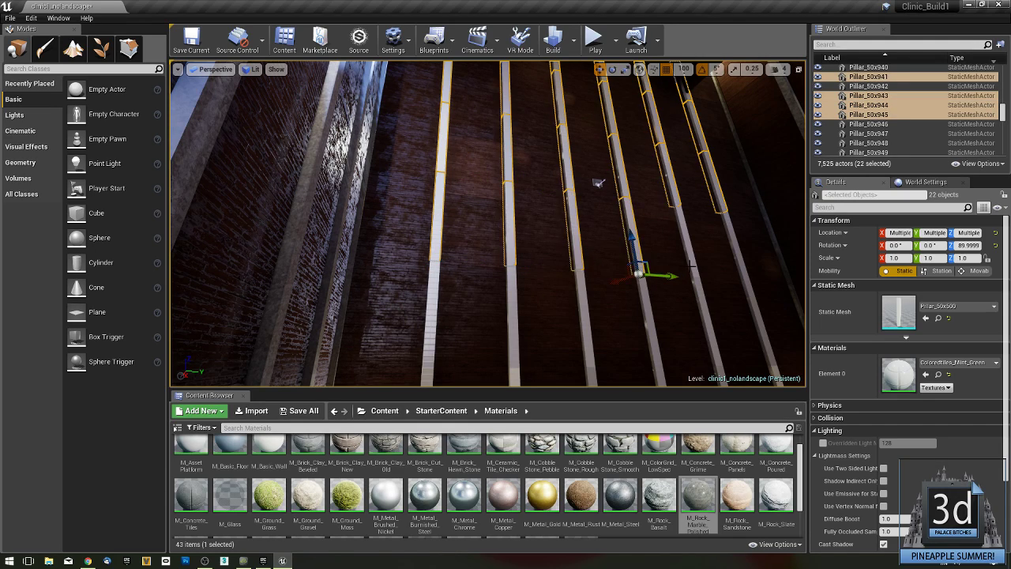
{"action": "left_click", "coordinate": [695, 267], "text": "ctrl"}
{"action": "left_click", "coordinate": [743, 268], "text": "ctrl"}
Add the fifth segment from the top of each of the six wall pillars to the selection, leaving out the corner pillar.
{"action": "right_click_drag", "start_coordinate": [743, 267], "coordinate": [739, 346]}
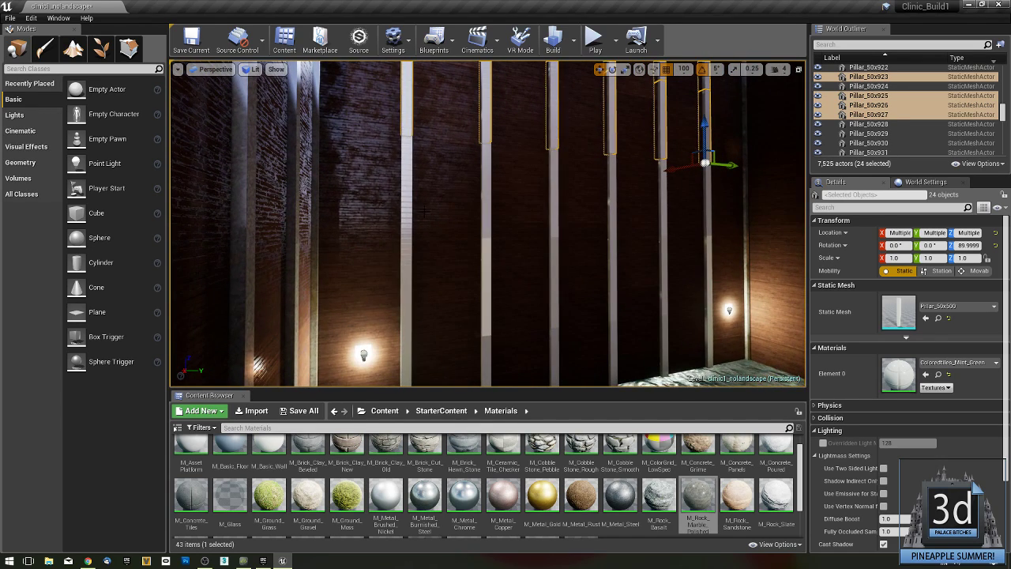
{"action": "left_click", "coordinate": [407, 191], "text": "ctrl"}
{"action": "left_click", "coordinate": [488, 197], "text": "ctrl"}
{"action": "left_click", "coordinate": [557, 205], "text": "ctrl"}
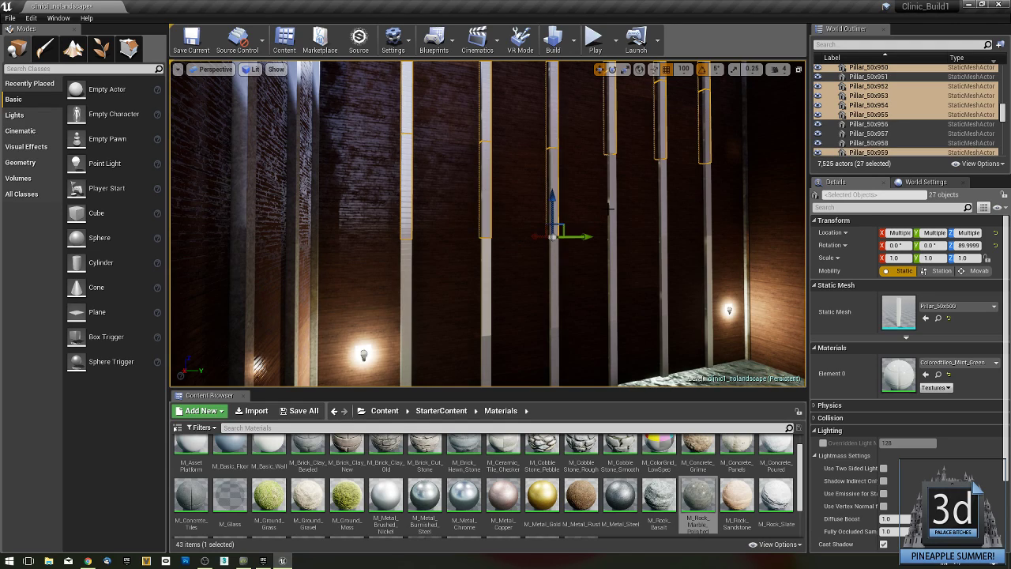
{"action": "left_click", "coordinate": [612, 209], "text": "ctrl"}
{"action": "left_click", "coordinate": [664, 218], "text": "ctrl"}
{"action": "left_click", "coordinate": [707, 225], "text": "ctrl"}
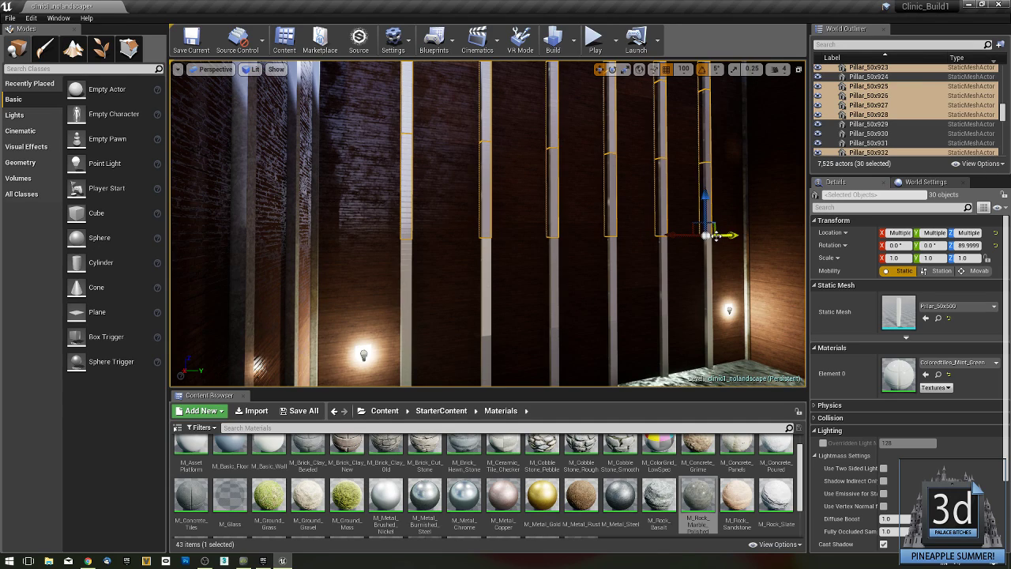
{"action": "left_click", "coordinate": [744, 229], "text": "ctrl"}
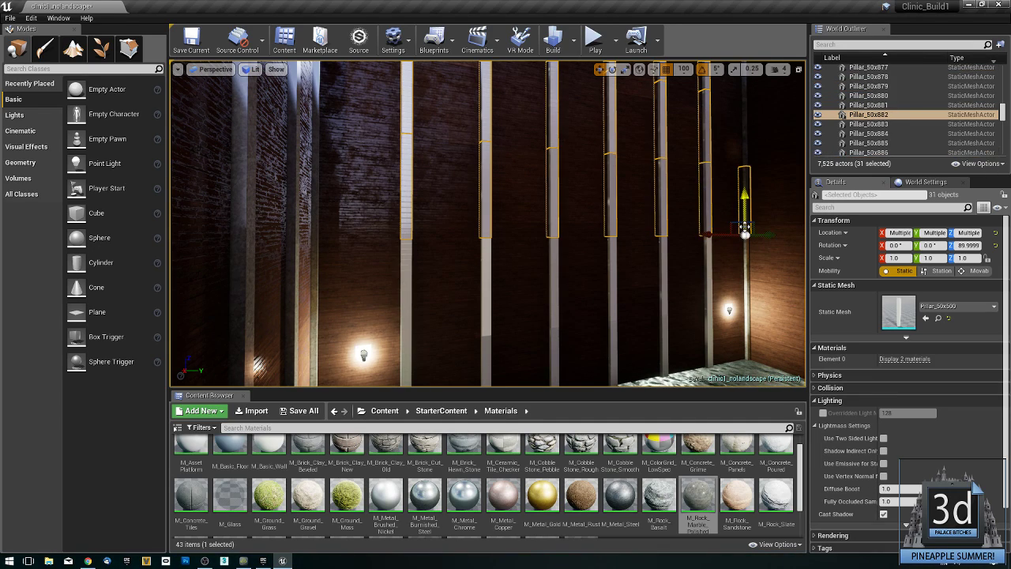
{"action": "left_click", "coordinate": [745, 228], "text": "ctrl"}
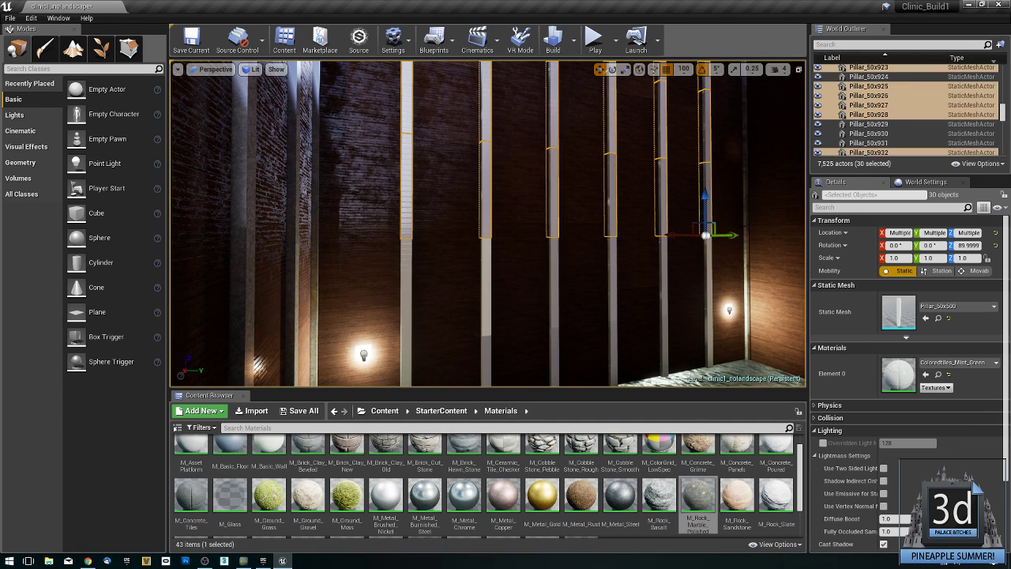
Add the sixth segment from the top of each of the six wall pillars to the selection.
{"action": "left_click", "coordinate": [710, 269], "text": "ctrl"}
{"action": "left_click", "coordinate": [664, 285], "text": "ctrl"}
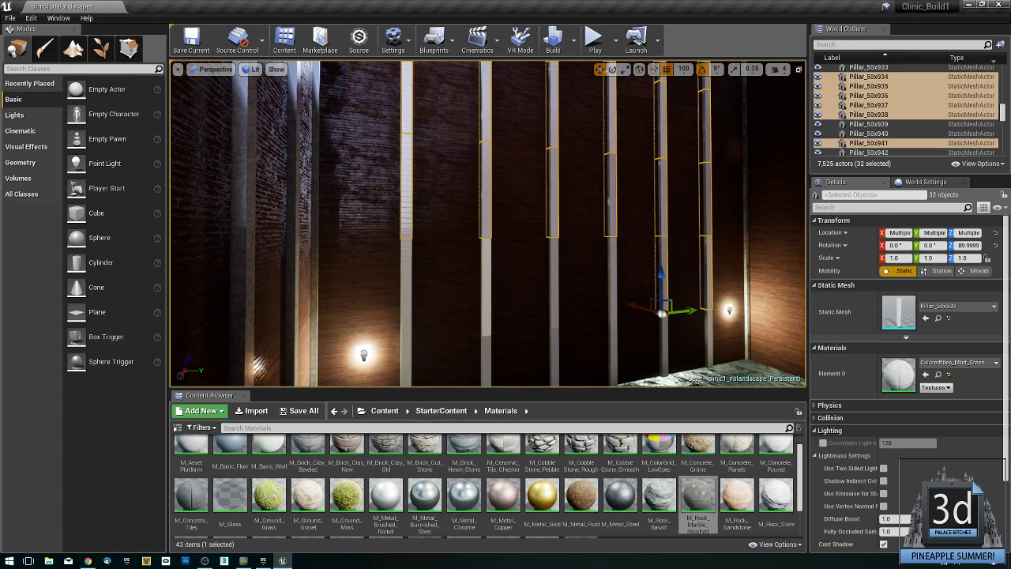
{"action": "left_click", "coordinate": [613, 290], "text": "ctrl"}
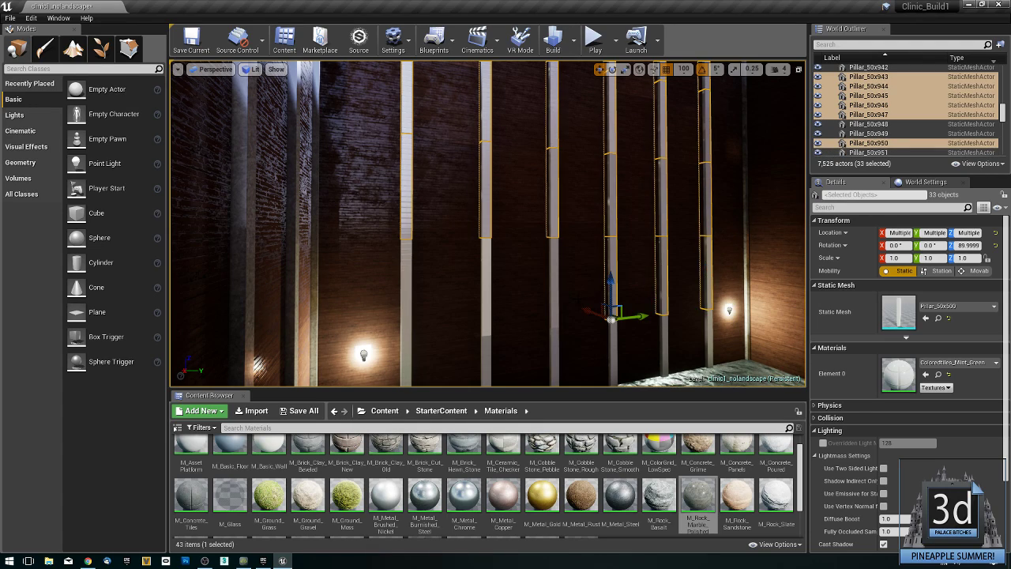
{"action": "left_click", "coordinate": [555, 297], "text": "ctrl"}
{"action": "left_click", "coordinate": [487, 295], "text": "ctrl"}
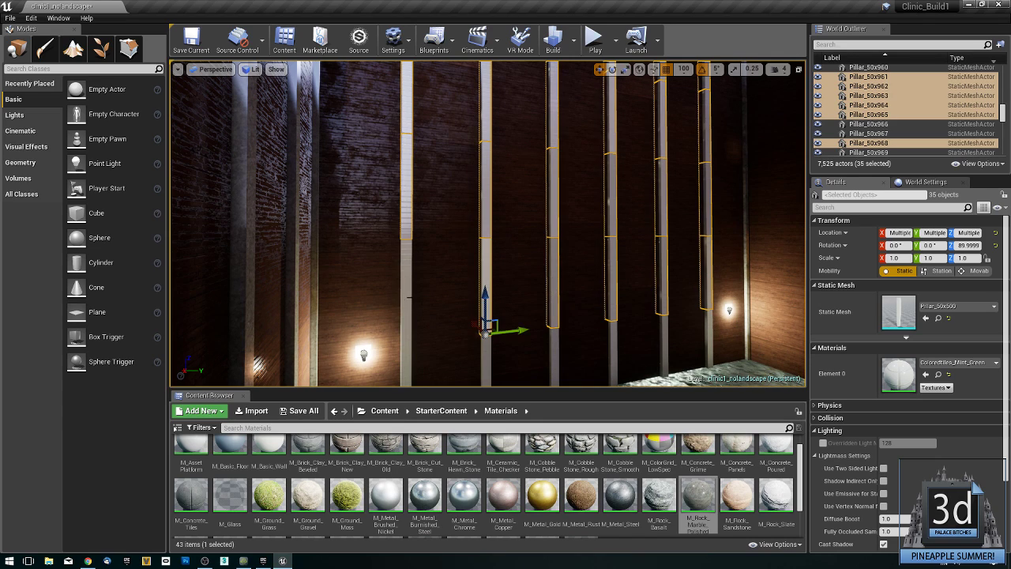
{"action": "left_click", "coordinate": [408, 299], "text": "ctrl"}
Add the lowest segment of each of the six pillars at the waterline and apply M_Rock_Marble_Polished to the whole selection.
{"action": "right_click_drag", "start_coordinate": [408, 299], "coordinate": [449, 284]}
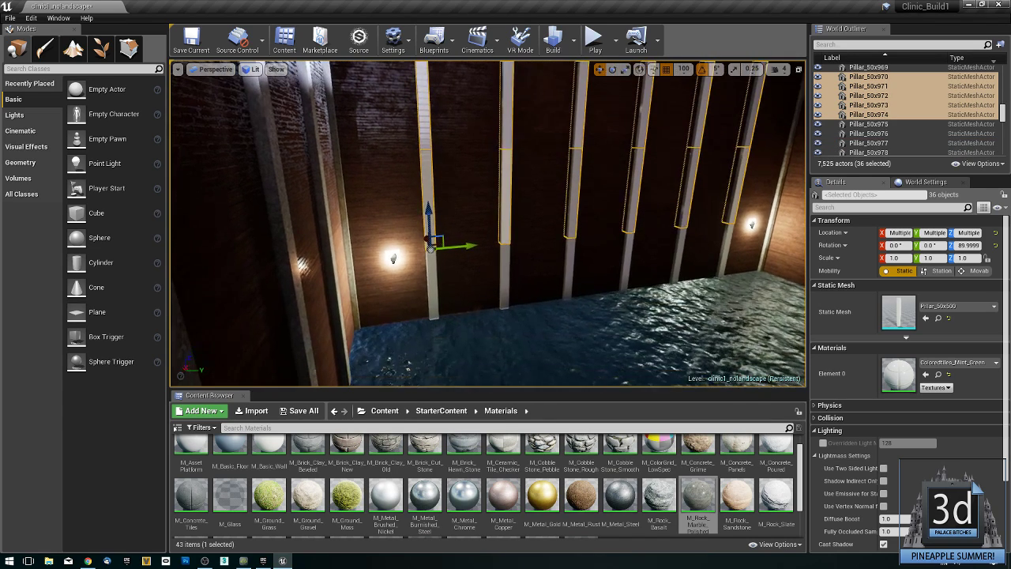
{"action": "left_click", "coordinate": [504, 290], "text": "ctrl"}
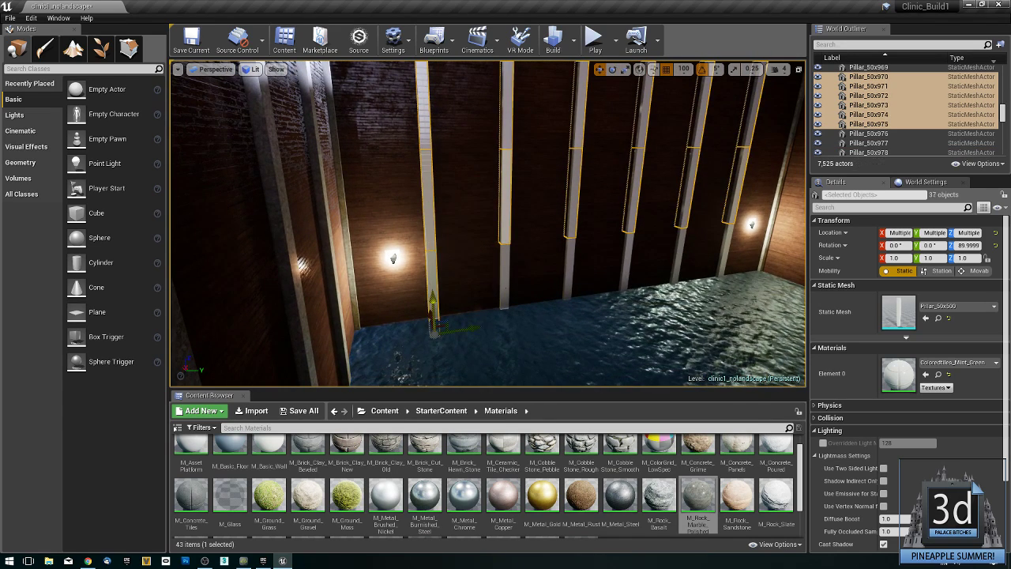
{"action": "left_click", "coordinate": [505, 292], "text": "ctrl"}
{"action": "left_click", "coordinate": [570, 276], "text": "ctrl"}
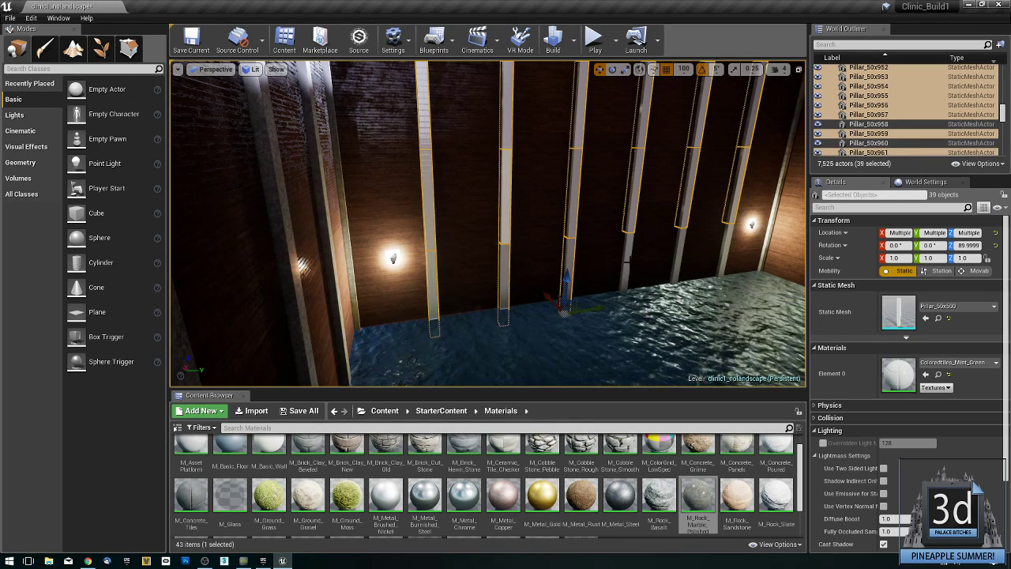
{"action": "left_click", "coordinate": [634, 266], "text": "ctrl"}
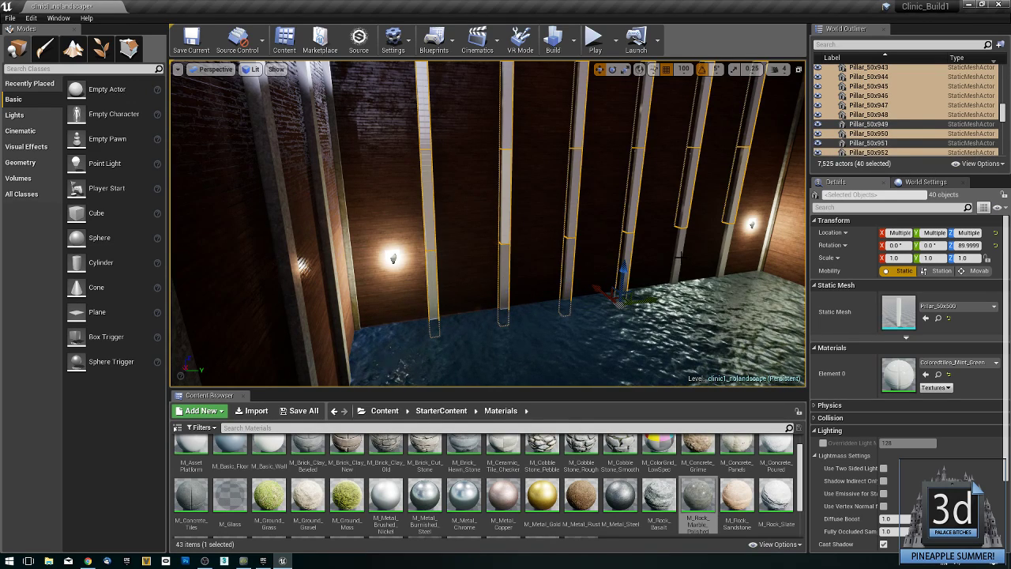
{"action": "left_click", "coordinate": [681, 262], "text": "ctrl"}
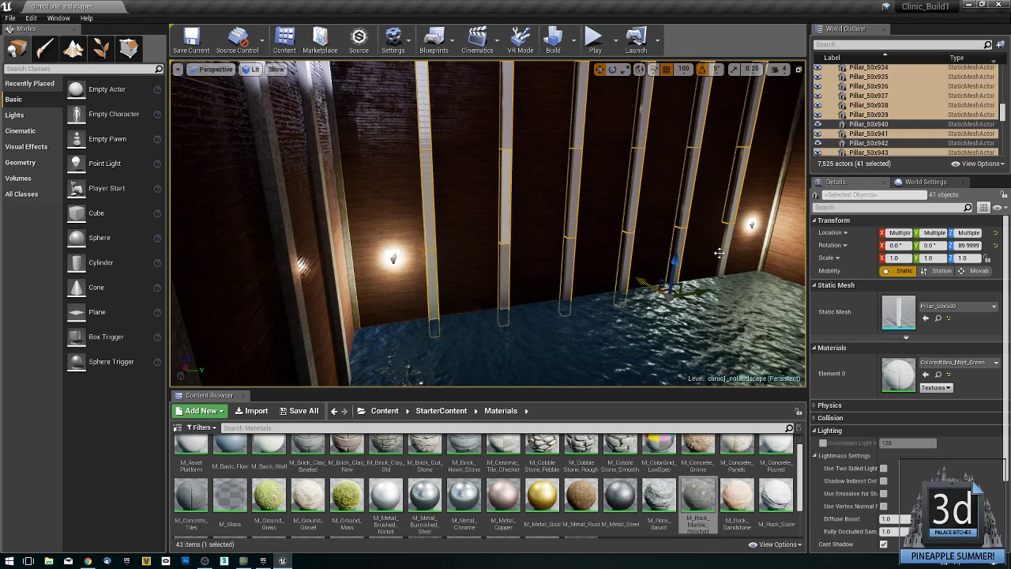
{"action": "left_click_drag", "start_coordinate": [698, 498], "coordinate": [903, 381]}
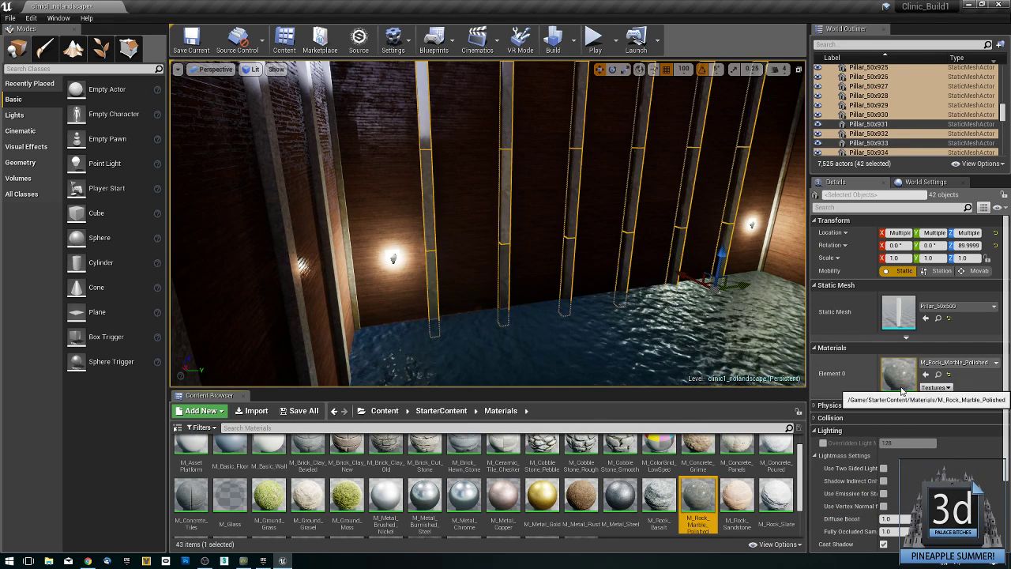
Examine the materials on the wall panels around the upper gallery's arches, beams and walkway.
{"action": "right_click_drag", "start_coordinate": [632, 268], "coordinate": [759, 245]}
{"action": "right_click_drag", "start_coordinate": [497, 378], "coordinate": [348, 344]}
{"action": "mouse_move", "coordinate": [506, 347]}
{"action": "right_mouse_down"}
{"action": "mouse_move", "coordinate": [478, 340]}
{"action": "mouse_move", "coordinate": [522, 351]}
{"action": "right_mouse_up"}
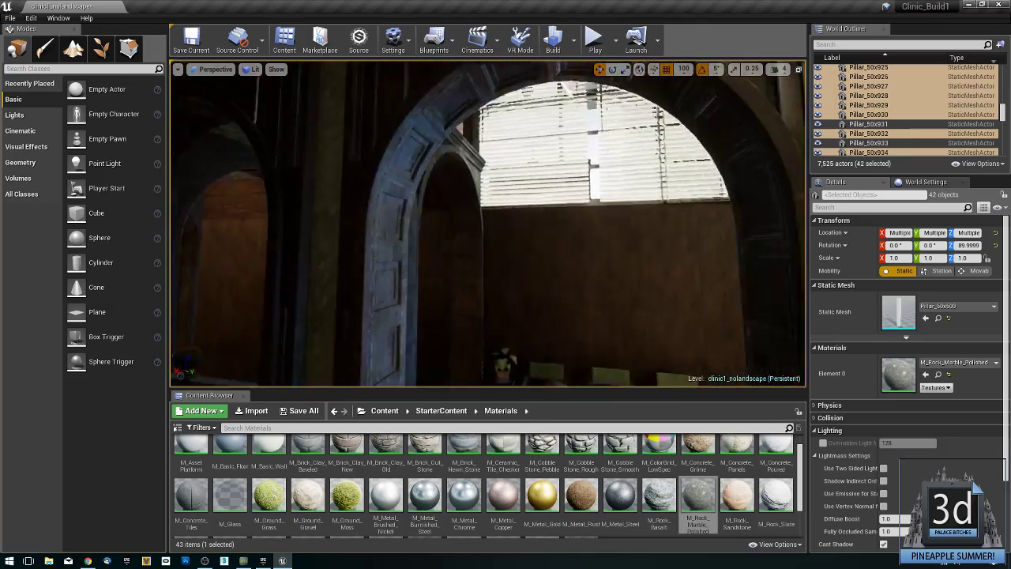
{"action": "key", "text": "w"}
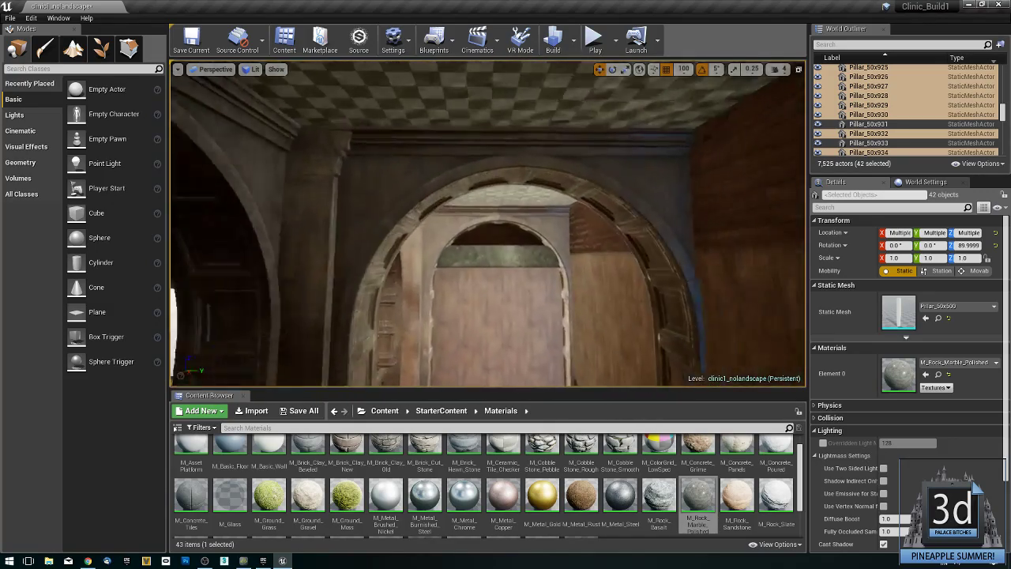
{"action": "right_click_drag", "start_coordinate": [573, 308], "coordinate": [484, 307]}
{"action": "key", "text": "d"}
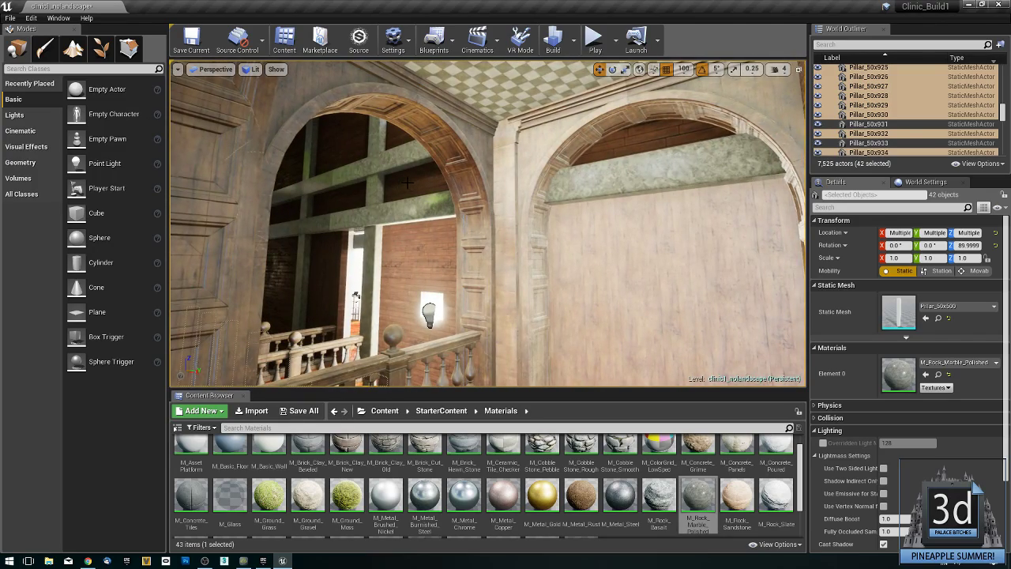
{"action": "left_click", "coordinate": [407, 182]}
{"action": "key", "text": "w"}
{"action": "right_click_drag", "start_coordinate": [408, 182], "coordinate": [447, 180]}
{"action": "key", "text": "s"}
{"action": "key", "text": "w"}
{"action": "right_click_drag", "start_coordinate": [480, 320], "coordinate": [436, 207]}
{"action": "left_click", "coordinate": [482, 220]}
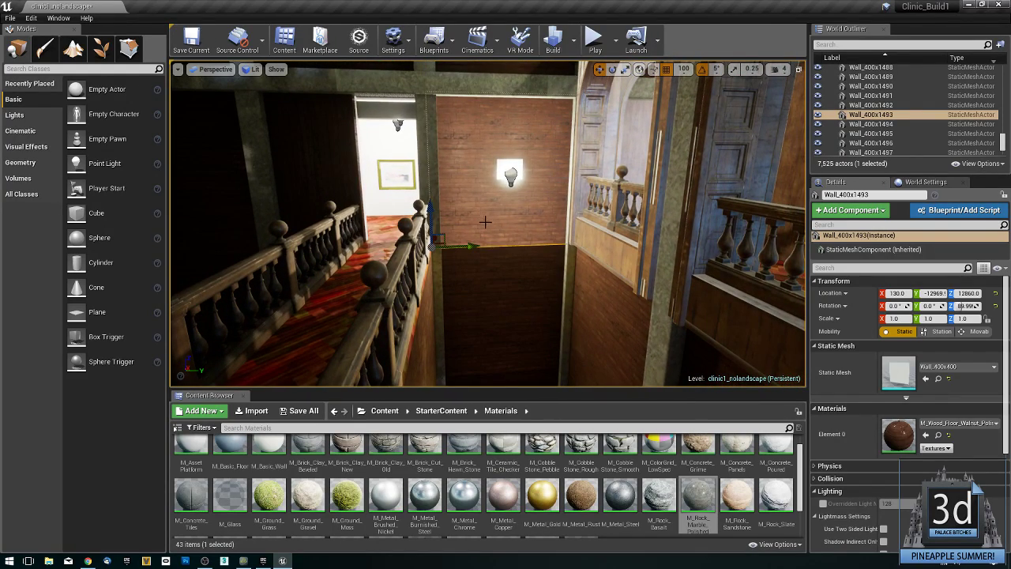
{"action": "left_click", "coordinate": [503, 305]}
{"action": "right_click_drag", "start_coordinate": [418, 166], "coordinate": [456, 149]}
{"action": "left_click", "coordinate": [465, 128]}
{"action": "mouse_move", "coordinate": [581, 155]}
{"action": "right_mouse_down"}
{"action": "mouse_move", "coordinate": [565, 151]}
{"action": "mouse_move", "coordinate": [604, 150]}
{"action": "mouse_move", "coordinate": [589, 163]}
{"action": "right_mouse_up"}
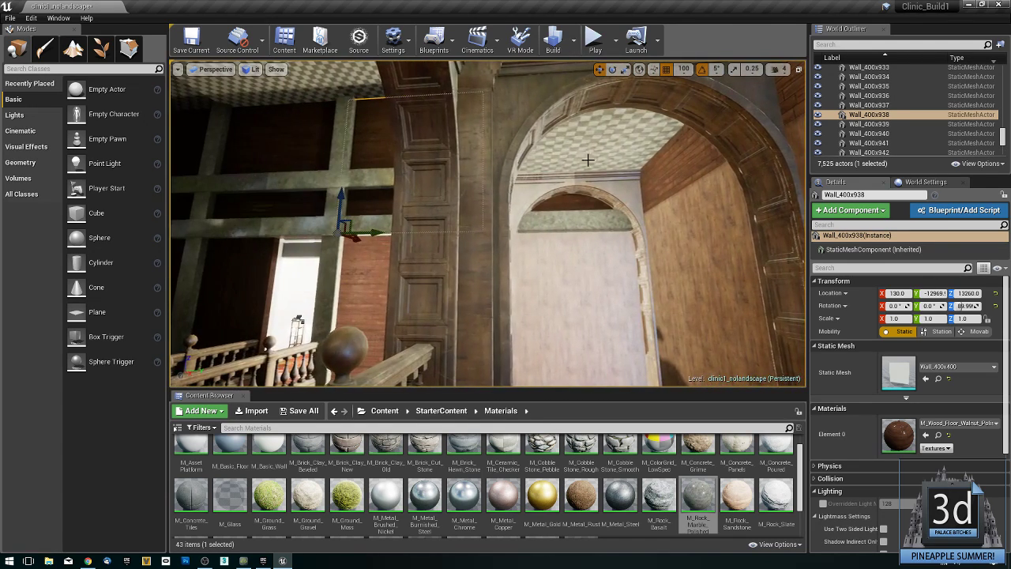
Locate the material of the panel above the green beam, M_Wood_Floor_Walnut_Polished, and apply it to the pale wall beneath that beam.
{"action": "left_click", "coordinate": [577, 203]}
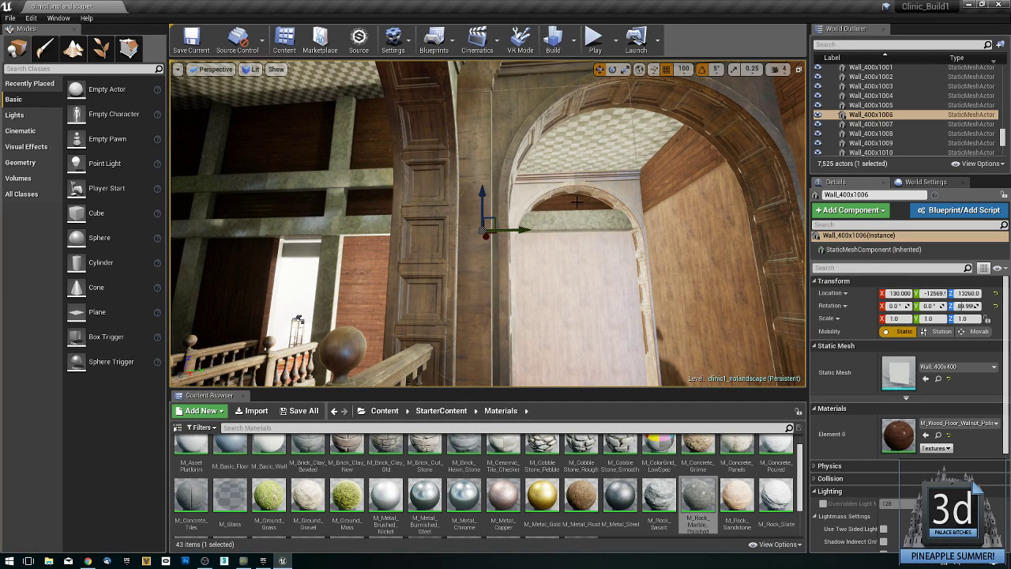
{"action": "left_click", "coordinate": [568, 279]}
{"action": "right_click_drag", "start_coordinate": [568, 279], "coordinate": [610, 268]}
{"action": "left_click", "coordinate": [649, 251]}
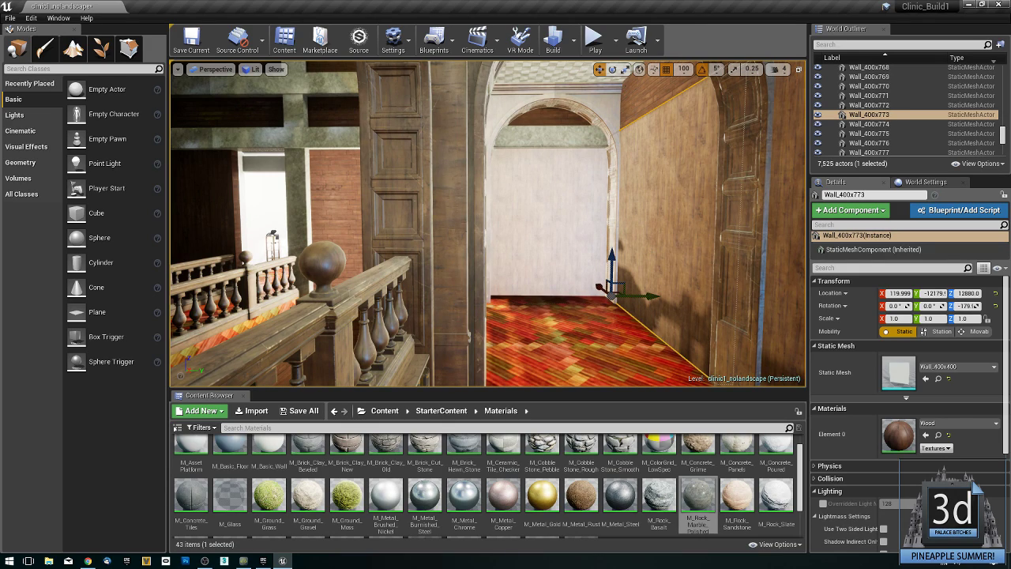
{"action": "left_click", "coordinate": [579, 275]}
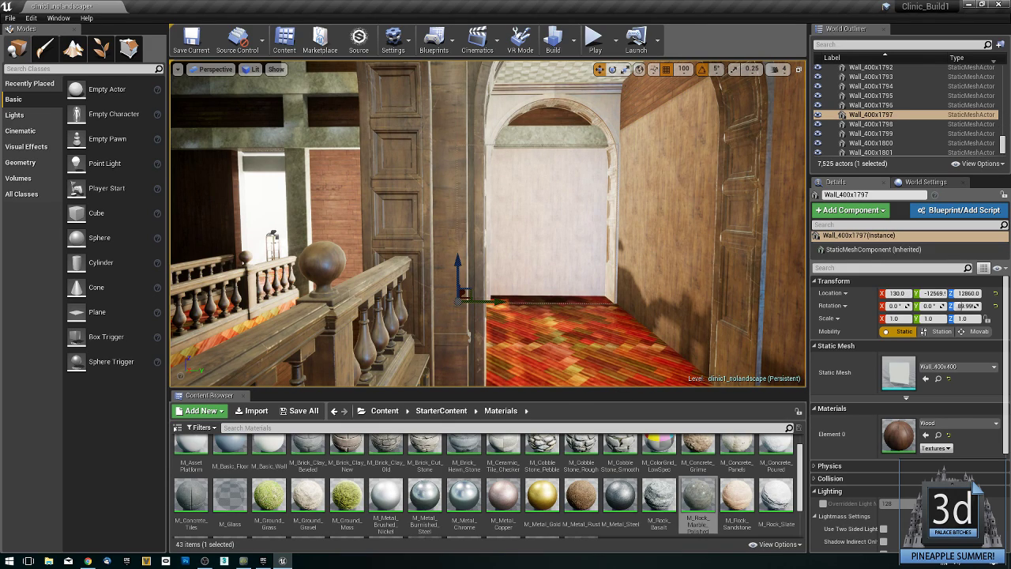
{"action": "left_click", "coordinate": [570, 120]}
{"action": "left_click", "coordinate": [938, 435]}
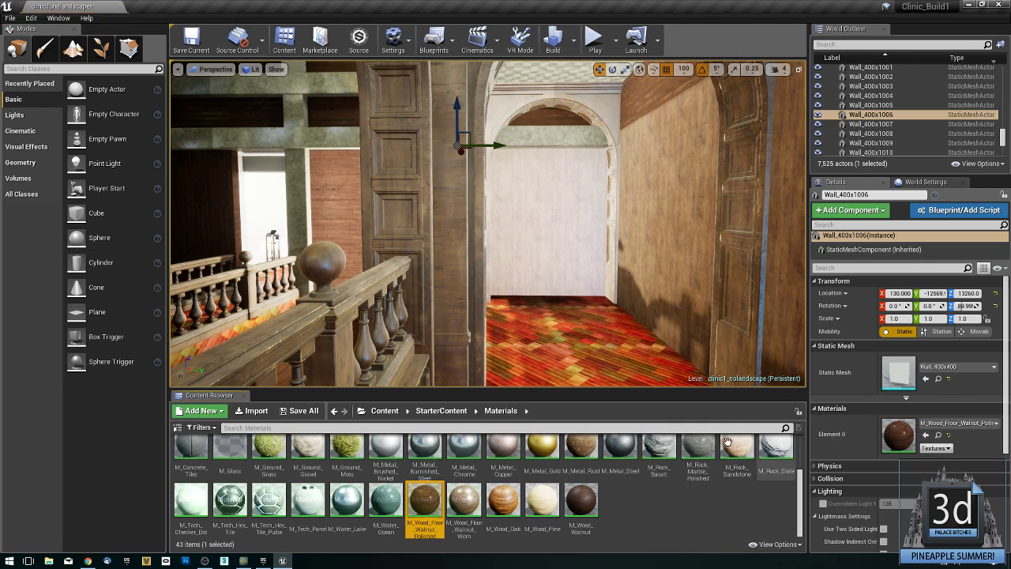
{"action": "left_click_drag", "start_coordinate": [425, 506], "coordinate": [554, 247]}
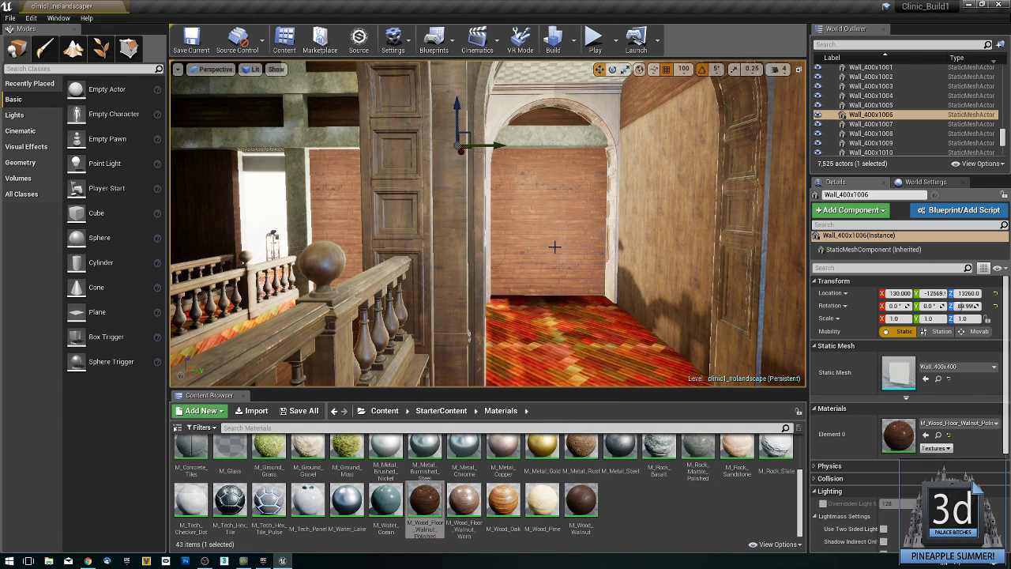
Play-test the level by walking the red-carpeted corridor to the balcony overlooking the hall, and end the play session.
{"action": "right_click_drag", "start_coordinate": [545, 257], "coordinate": [514, 333]}
{"action": "key", "text": "w"}
{"action": "right_click", "coordinate": [514, 331]}
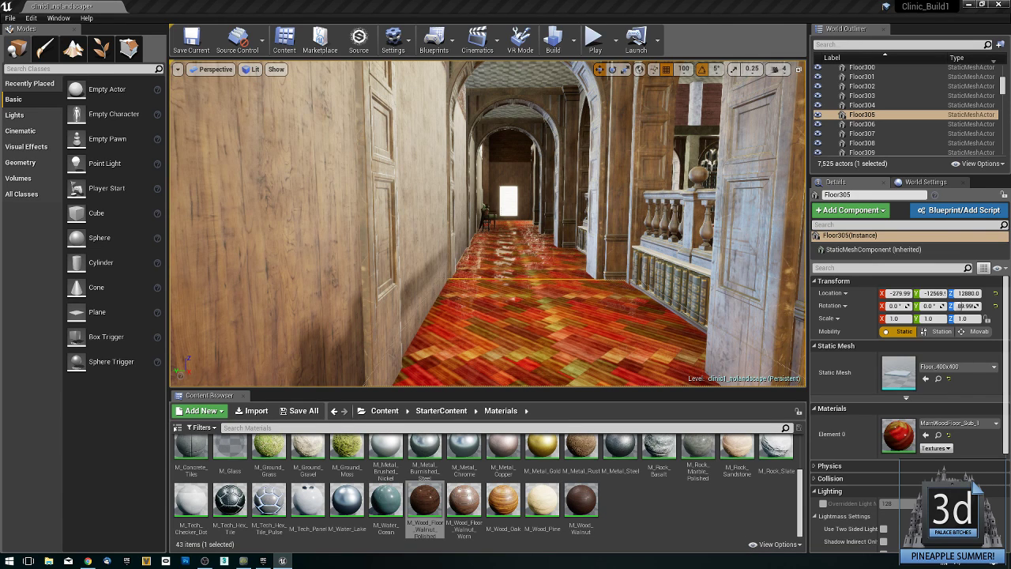
{"action": "key", "text": "alt+p"}
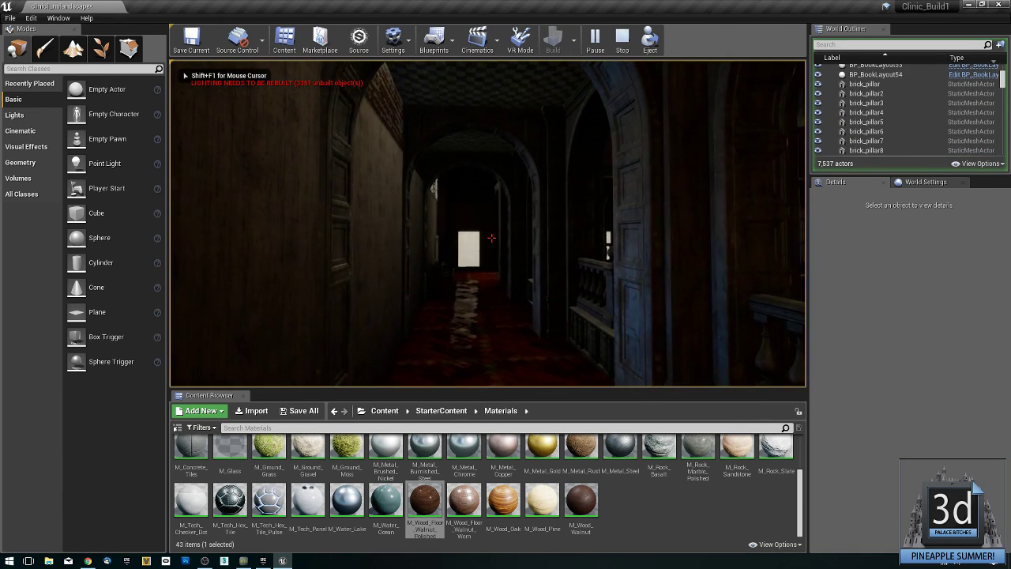
{"action": "key", "text": "w"}
{"action": "key", "text": "w"}
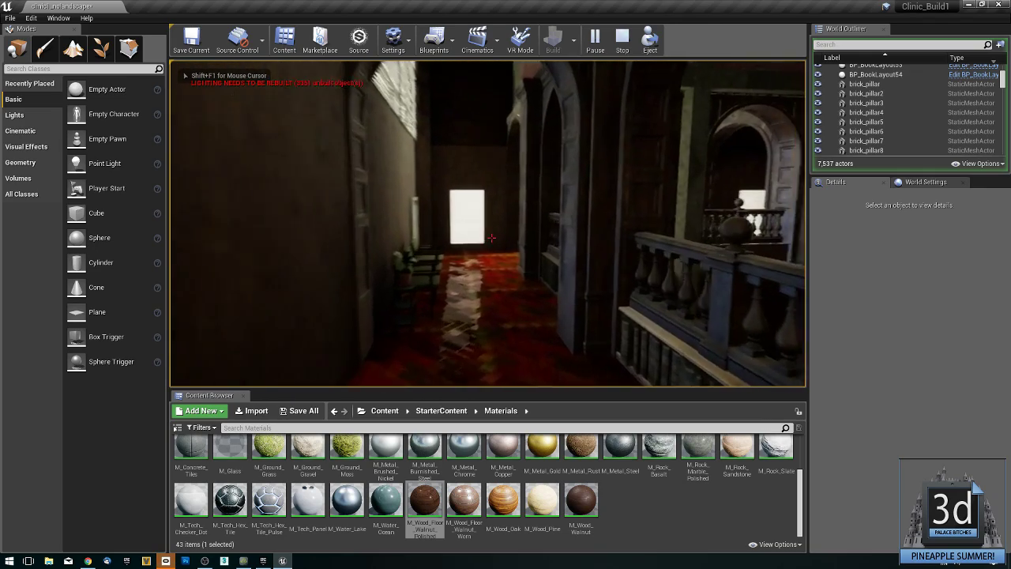
{"action": "key", "text": "w"}
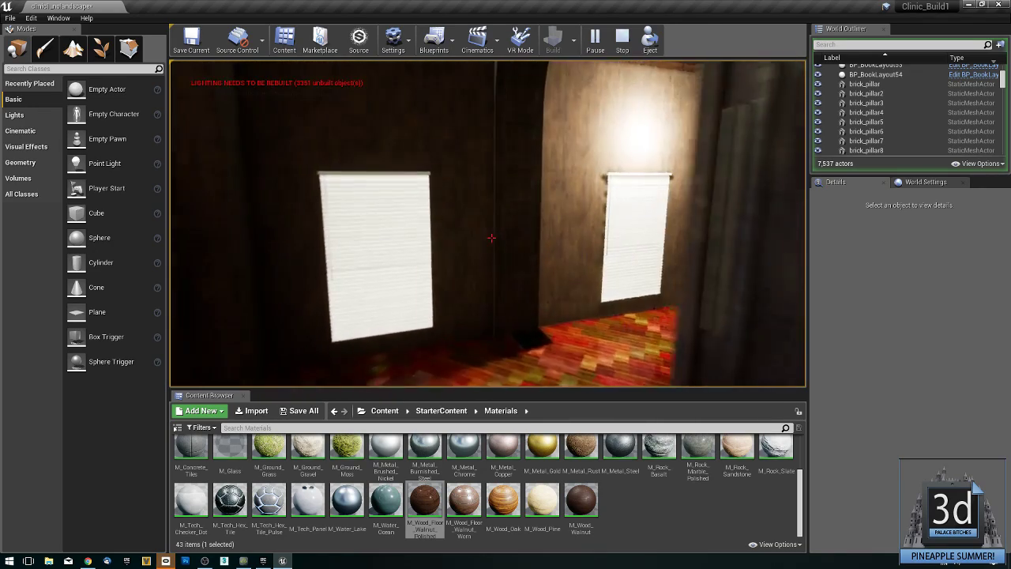
{"action": "key", "text": "w"}
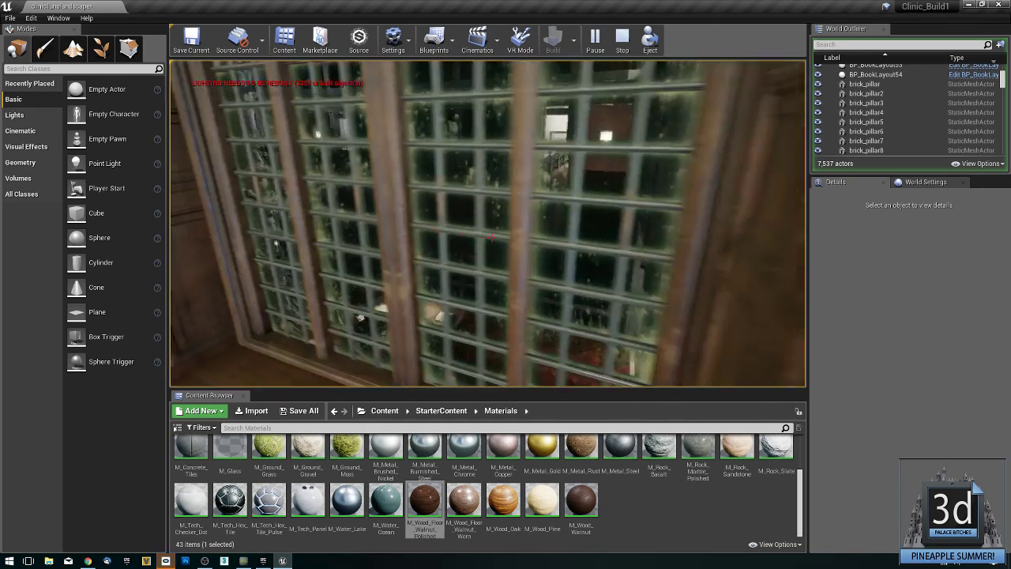
{"action": "key", "text": "w"}
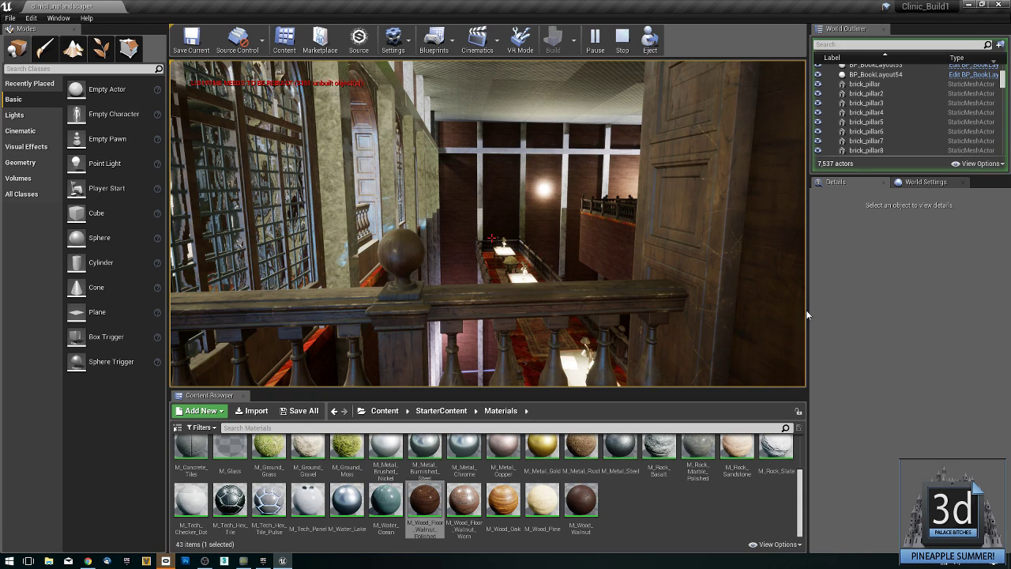
{"action": "key", "text": "Escape"}
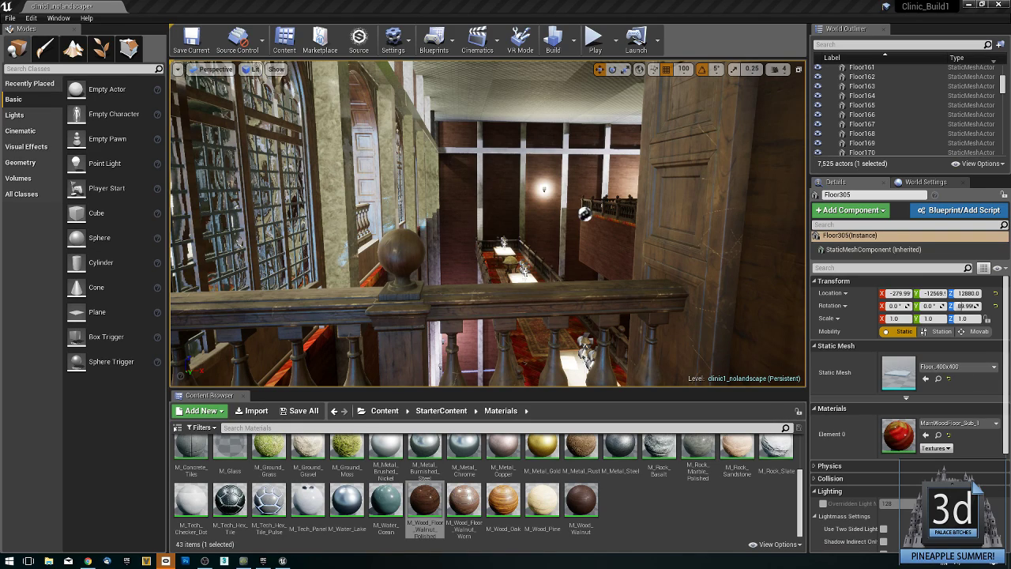
Switch to Chrome to view the channel's live dashboard on Twitch.
{"action": "left_click", "coordinate": [10, 561]}
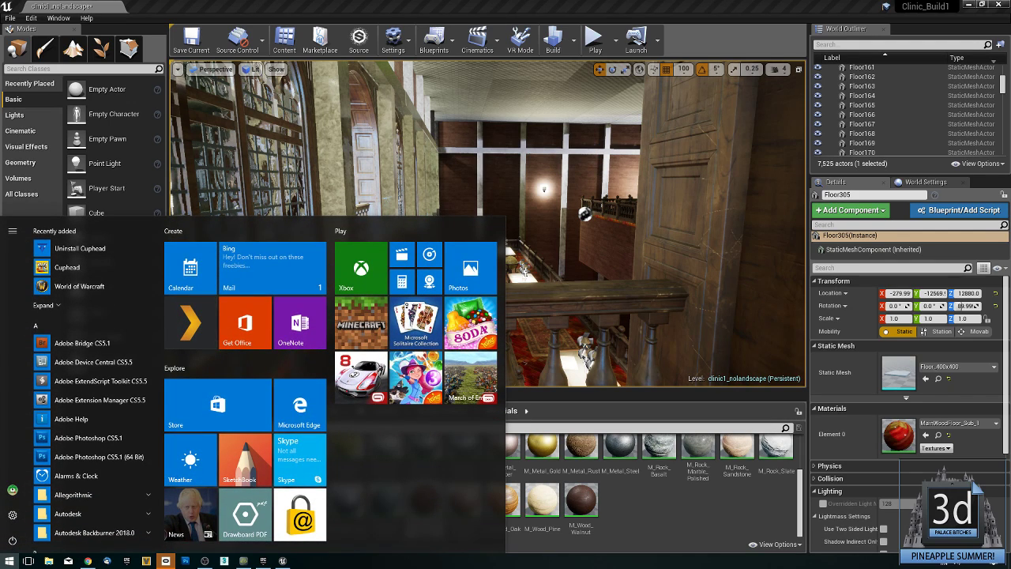
{"action": "left_click", "coordinate": [88, 561]}
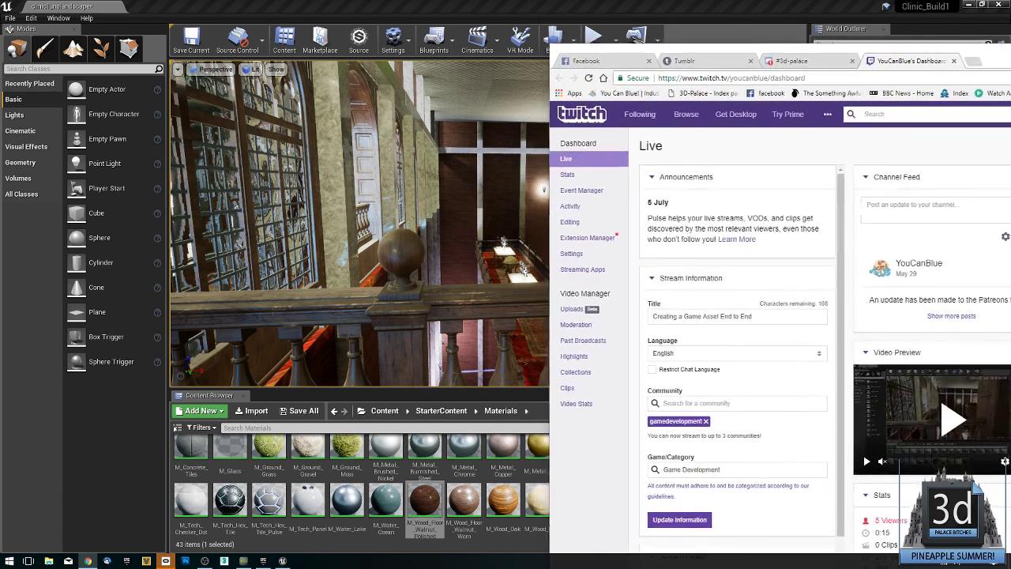
Move the browser aside and, from the corridor's wooden arch, locate its ST_Window mesh among the CLINIC_ASSETS library meshes.
{"action": "left_click_drag", "start_coordinate": [553, 47], "coordinate": [1010, 55]}
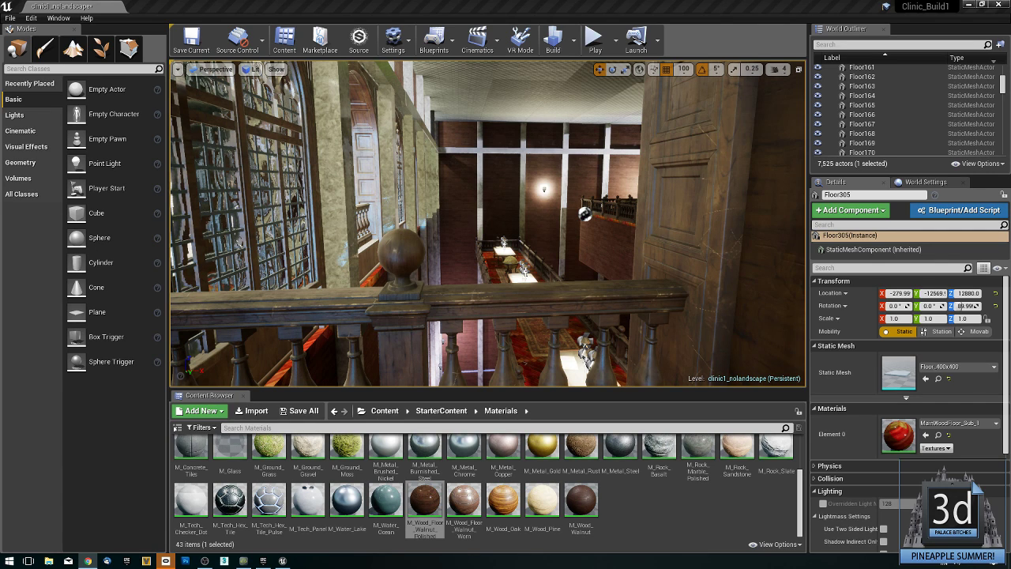
{"action": "right_click_drag", "start_coordinate": [502, 299], "coordinate": [594, 177]}
{"action": "key", "text": "s"}
{"action": "key", "text": "Up"}
{"action": "left_click", "coordinate": [542, 278]}
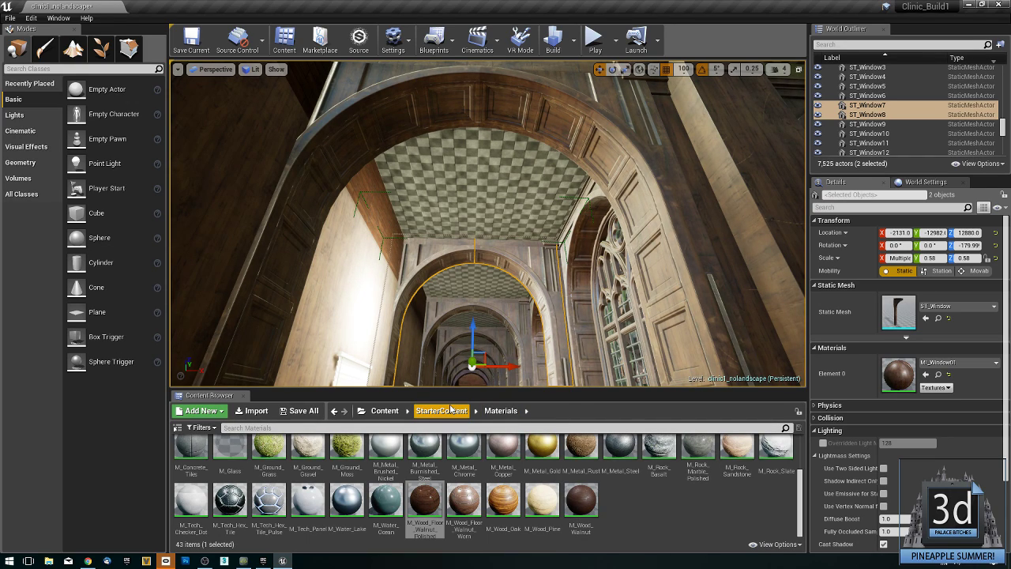
{"action": "left_click", "coordinate": [938, 318]}
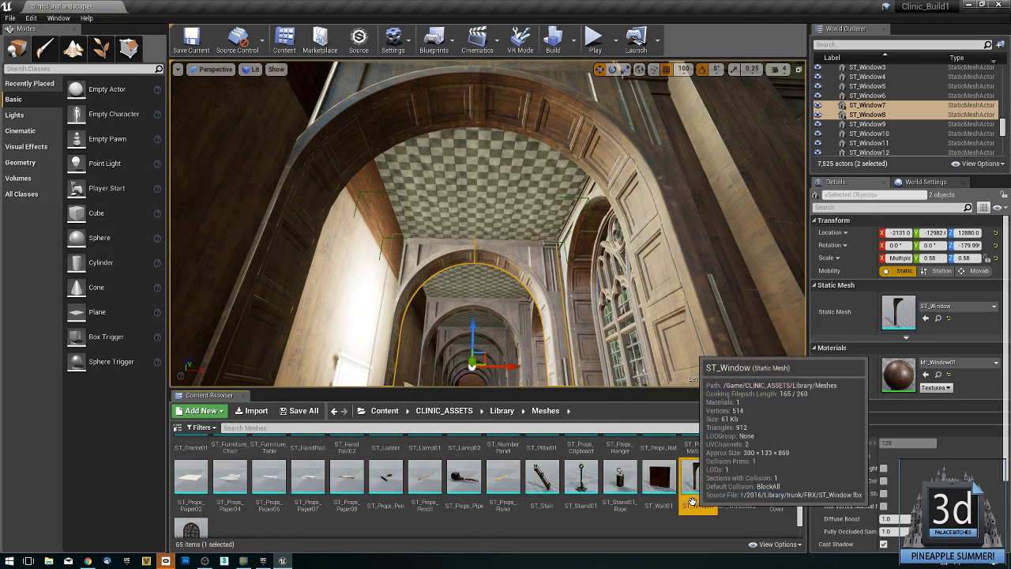
{"action": "scroll", "coordinate": [656, 492], "scroll_direction": "up", "scroll_amount": 2}
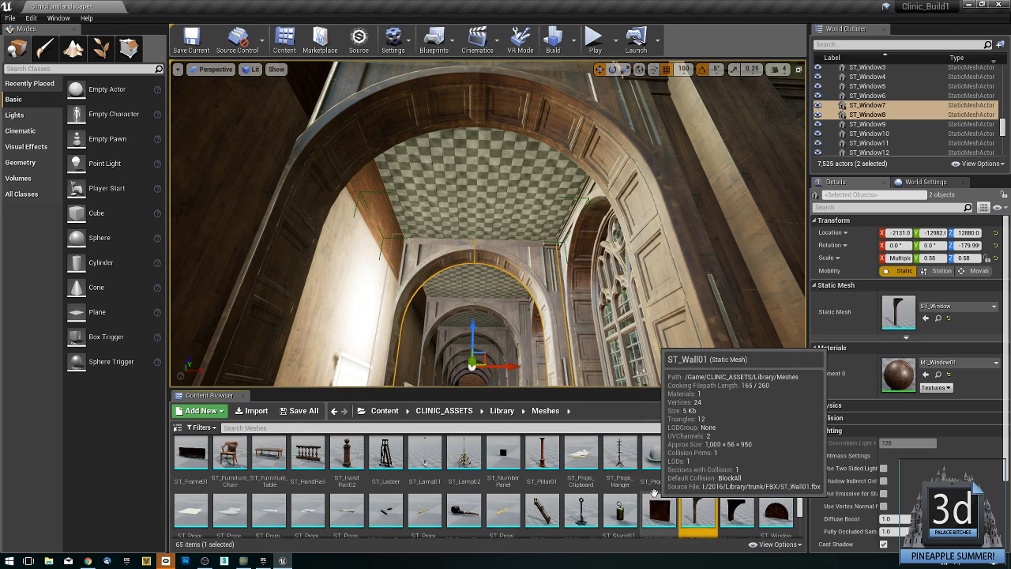
{"action": "scroll", "coordinate": [654, 491], "scroll_direction": "up", "scroll_amount": 1}
Try the ST_Lamp02 chandelier in the red-carpeted corridor, view it up close and delete it.
{"action": "left_click_drag", "start_coordinate": [462, 470], "coordinate": [492, 168]}
{"action": "right_click_drag", "start_coordinate": [492, 168], "coordinate": [494, 264]}
{"action": "right_click_drag", "start_coordinate": [504, 229], "coordinate": [431, 245]}
{"action": "key", "text": "f"}
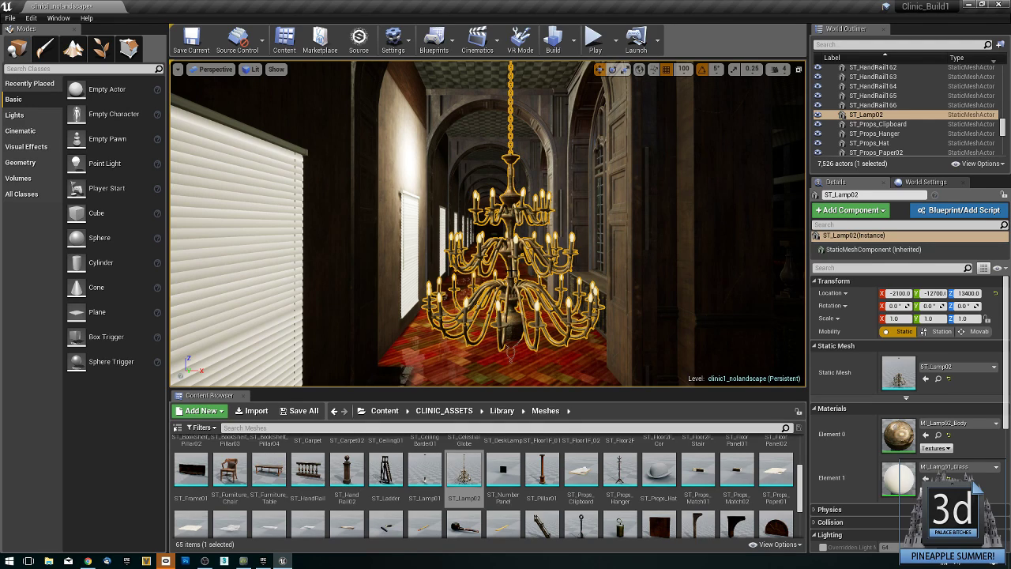
{"action": "key", "text": "Delete"}
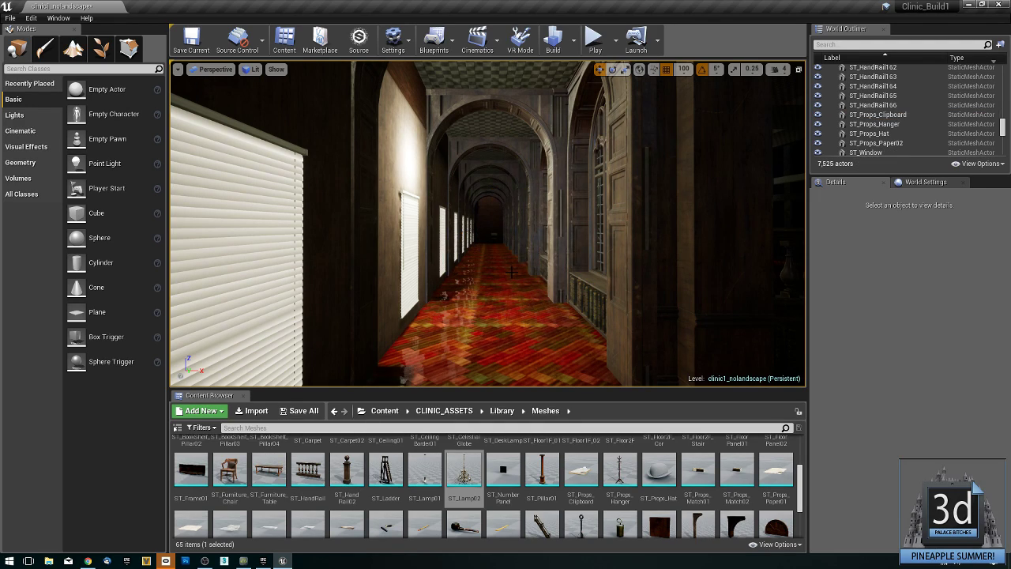
Place the ST_Lamp01 pendant in the corridor, set the position snap to 1 and raise the lamp to about Z 13526 at the ceiling.
{"action": "left_click", "coordinate": [425, 469]}
{"action": "left_click_drag", "start_coordinate": [518, 324], "coordinate": [525, 183]}
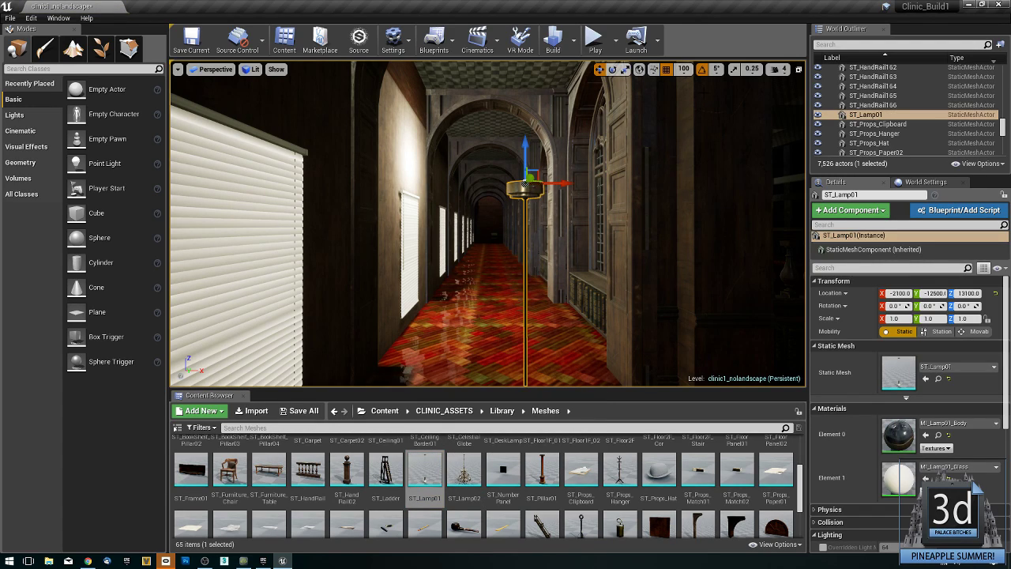
{"action": "left_click", "coordinate": [685, 70]}
{"action": "left_click", "coordinate": [686, 93]}
{"action": "right_click_drag", "start_coordinate": [632, 174], "coordinate": [635, 150]}
{"action": "mouse_move", "coordinate": [570, 223]}
{"action": "left_mouse_down", "text": "alt"}
{"action": "mouse_move", "coordinate": [672, 237]}
{"action": "mouse_move", "coordinate": [570, 222]}
{"action": "left_mouse_up", "text": "alt"}
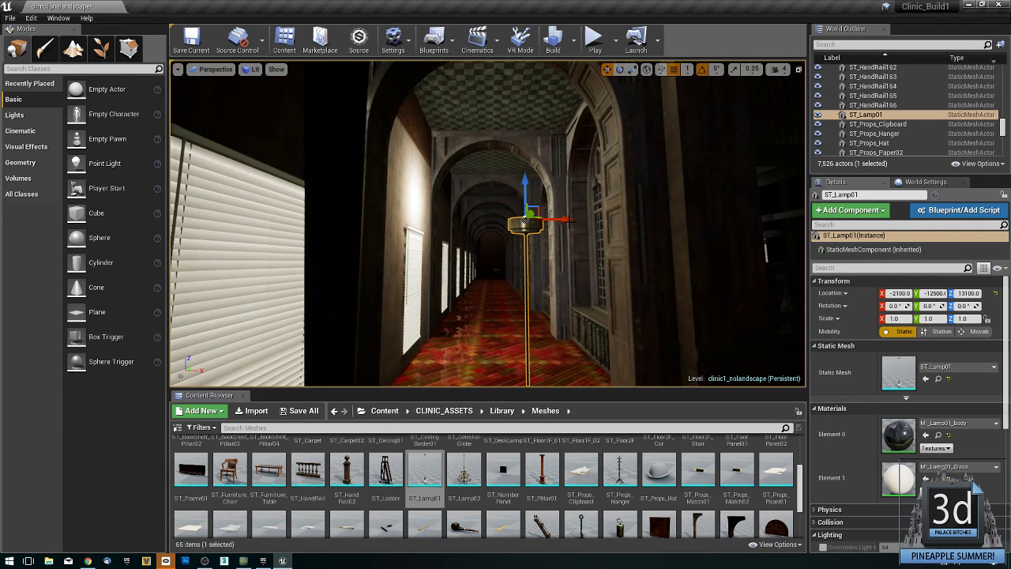
{"action": "left_click_drag", "start_coordinate": [525, 188], "coordinate": [538, 71]}
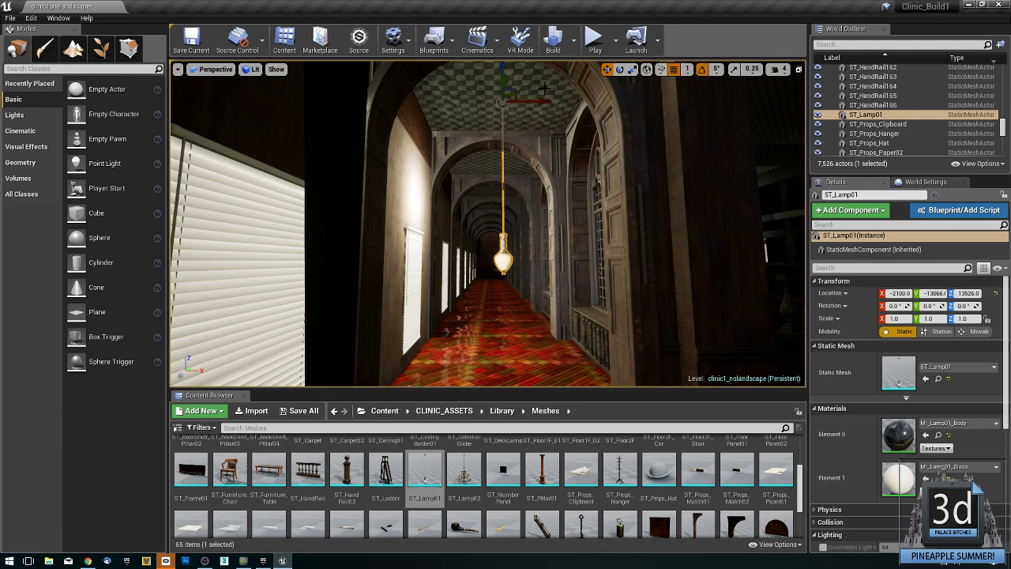
Inspect the corridor's pendant lamp up close and delete it.
{"action": "right_click_drag", "start_coordinate": [540, 181], "coordinate": [548, 205]}
{"action": "key", "text": "w"}
{"action": "right_click_drag", "start_coordinate": [648, 241], "coordinate": [632, 235]}
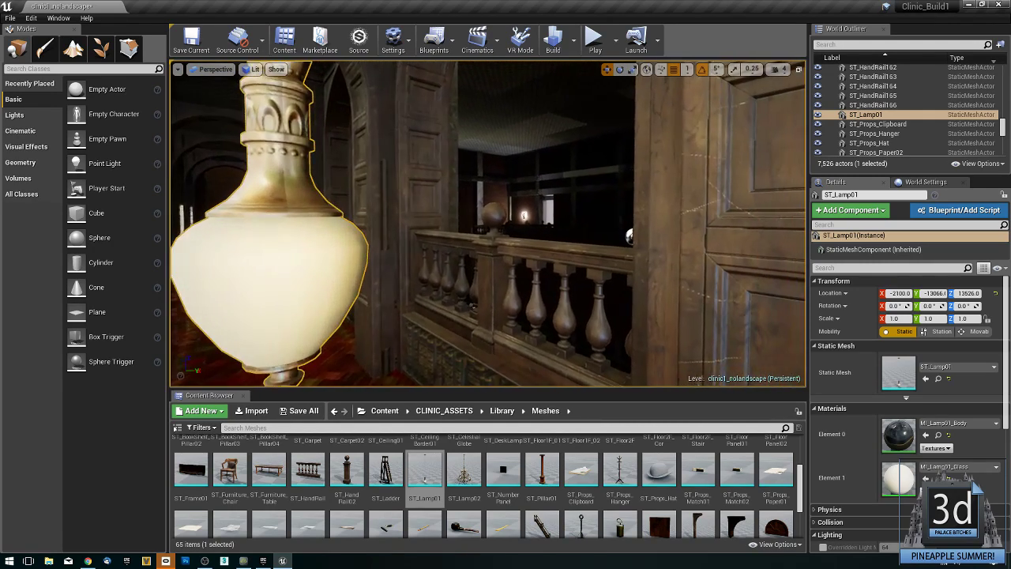
{"action": "key", "text": "f"}
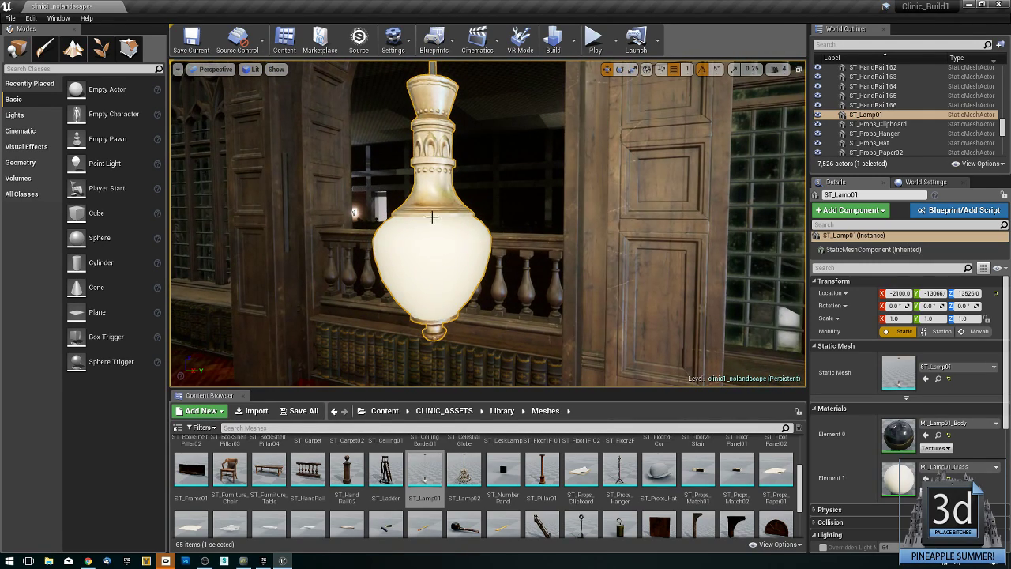
{"action": "key", "text": "Delete"}
Hang the ST_Lamp02 chandelier from the great hall's ceiling at about X -1286, Y -14145, Z 13660.
{"action": "right_click_drag", "start_coordinate": [435, 232], "coordinate": [253, 226]}
{"action": "right_click_drag", "start_coordinate": [455, 305], "coordinate": [513, 238]}
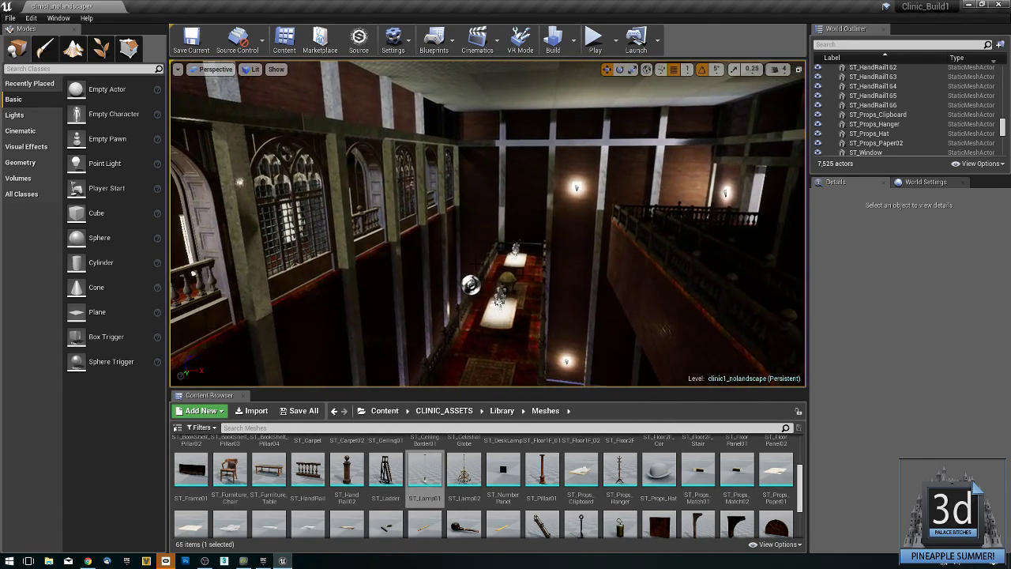
{"action": "left_click_drag", "start_coordinate": [464, 469], "coordinate": [470, 71]}
{"action": "right_click_drag", "start_coordinate": [470, 71], "coordinate": [253, 154]}
{"action": "mouse_move", "coordinate": [577, 161]}
{"action": "right_mouse_down"}
{"action": "mouse_move", "coordinate": [569, 154]}
{"action": "mouse_move", "coordinate": [577, 161]}
{"action": "right_mouse_up"}
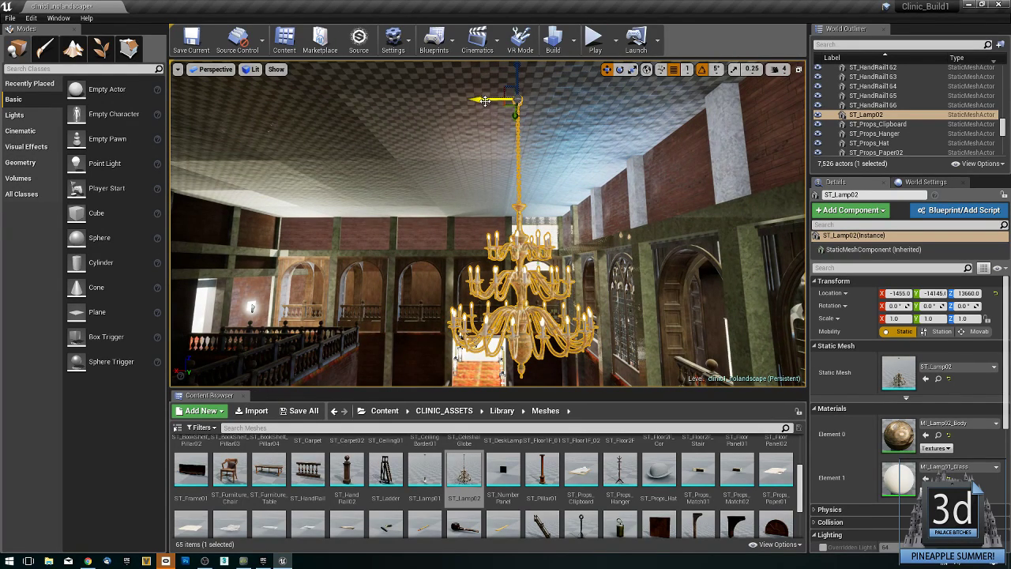
{"action": "left_click_drag", "start_coordinate": [486, 100], "coordinate": [408, 103]}
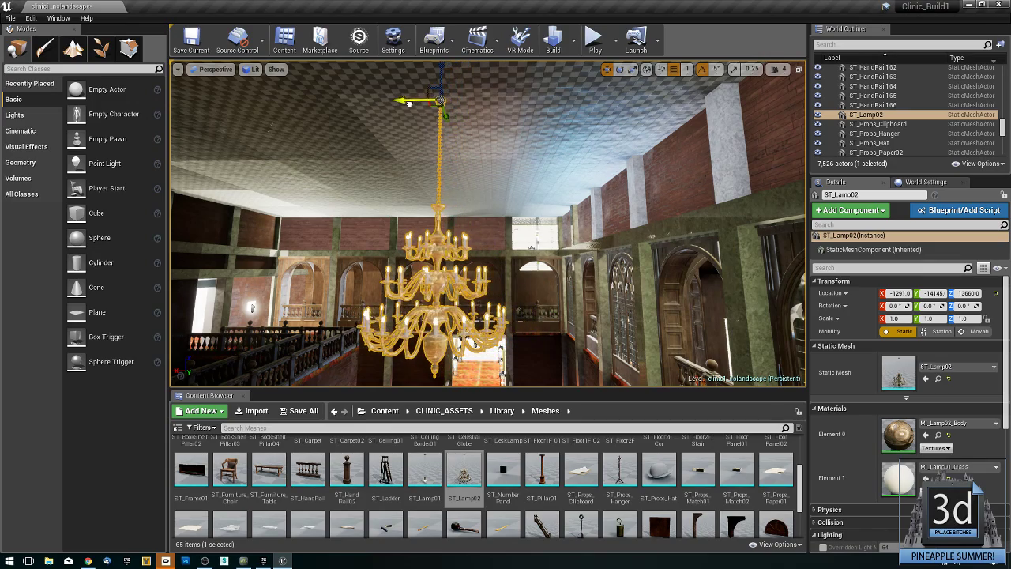
{"action": "right_click_drag", "start_coordinate": [407, 104], "coordinate": [537, 150]}
{"action": "right_click_drag", "start_coordinate": [411, 127], "coordinate": [412, 217]}
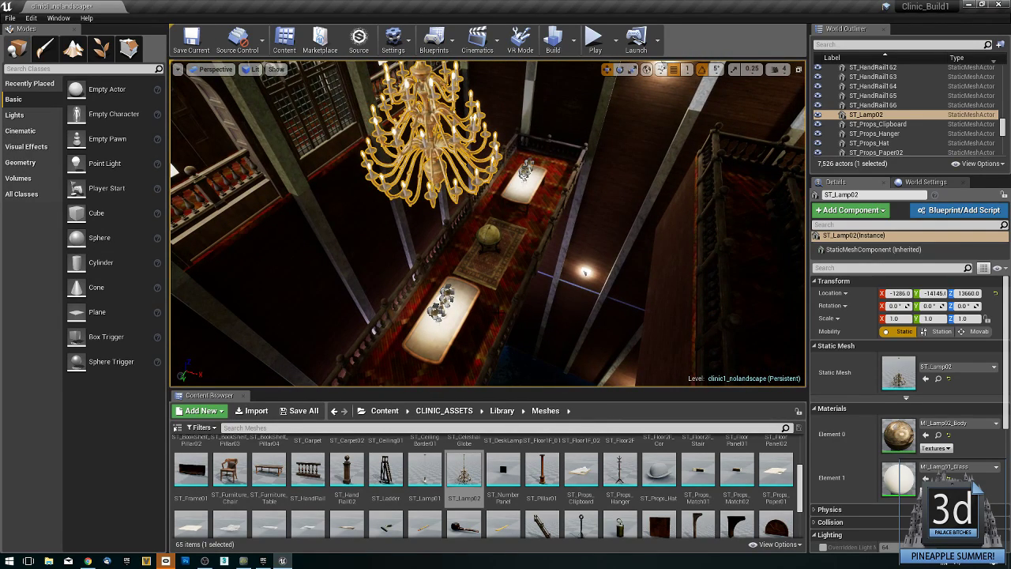
Add a point light on the walkway below the chandelier and raise it to about Z 13222.
{"action": "right_click", "coordinate": [499, 305]}
{"action": "mouse_move", "coordinate": [594, 415]}
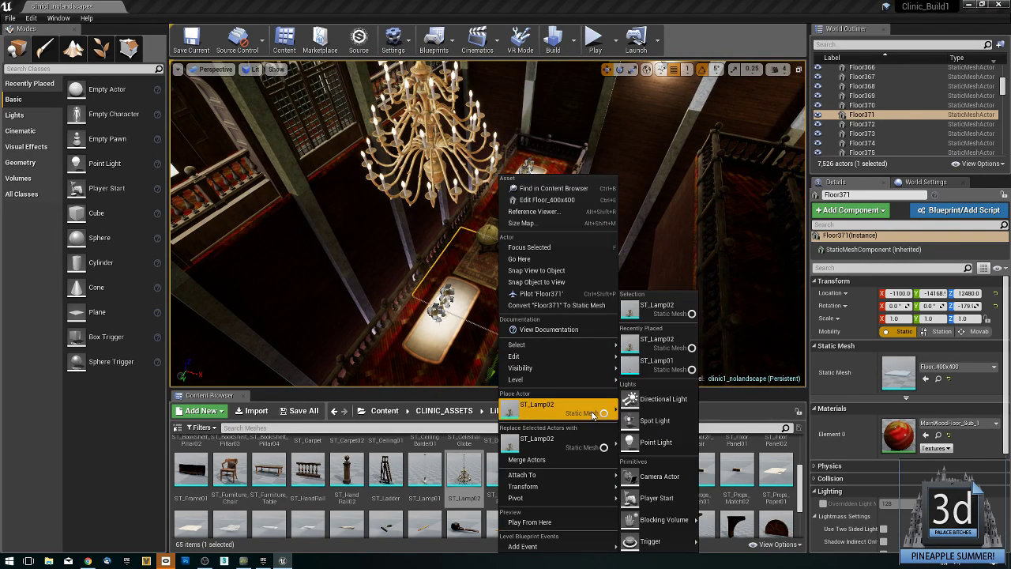
{"action": "left_click", "coordinate": [656, 441]}
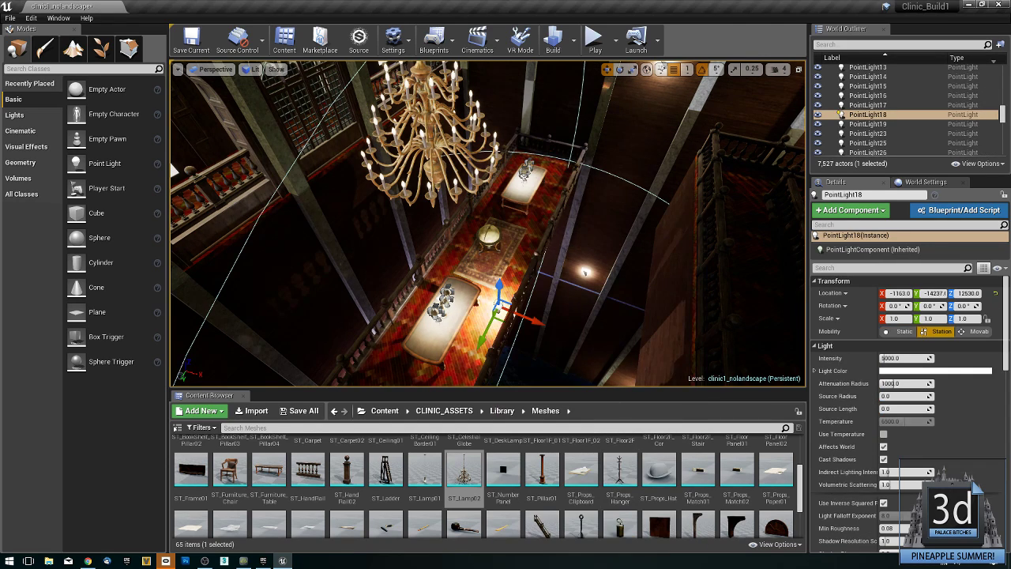
{"action": "left_click_drag", "start_coordinate": [500, 295], "coordinate": [507, 124]}
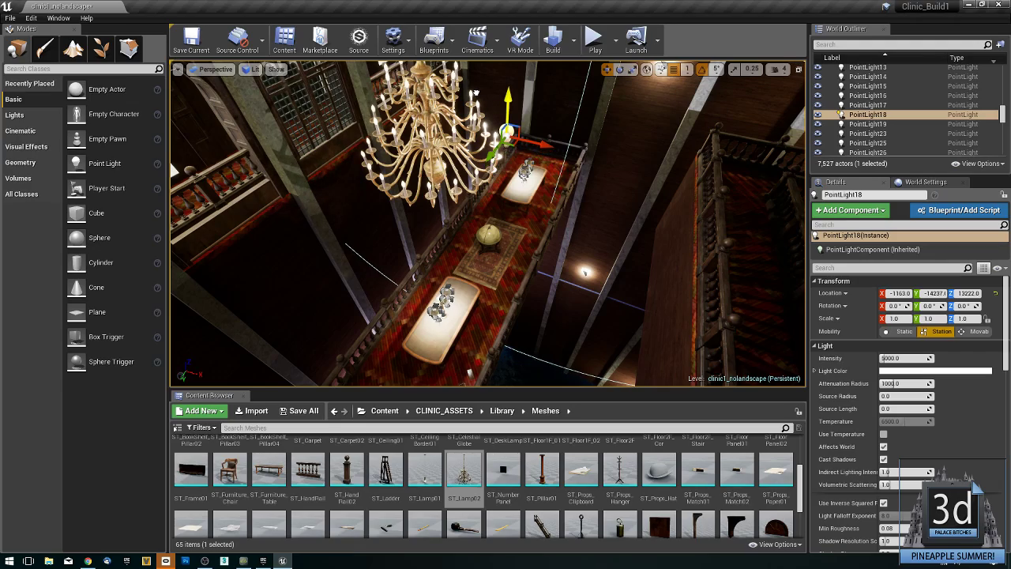
Position the point light beside the chandelier's lower candle tier at about X -1155, Y -14147, Z 13252.
{"action": "right_click_drag", "start_coordinate": [507, 124], "coordinate": [344, 35]}
{"action": "key", "text": "w"}
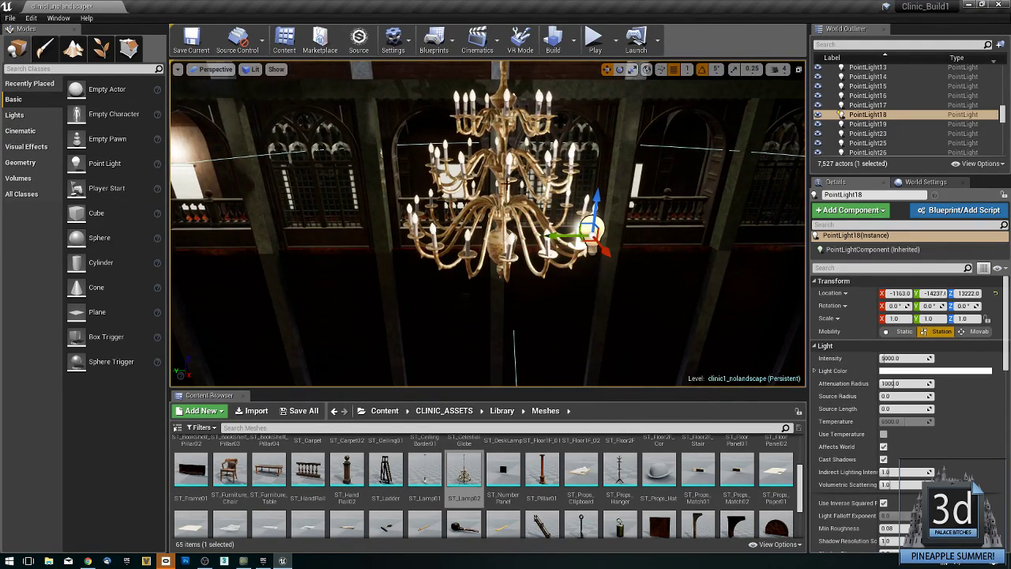
{"action": "left_click_drag", "start_coordinate": [560, 235], "coordinate": [511, 184]}
{"action": "right_click_drag", "start_coordinate": [510, 212], "coordinate": [687, 222]}
{"action": "key", "text": "a"}
{"action": "right_click_drag", "start_coordinate": [646, 184], "coordinate": [569, 220]}
{"action": "left_click_drag", "start_coordinate": [590, 227], "coordinate": [608, 229]}
Ungroup the five spotlights by the hall's red-carpeted doorway and select SpotLight156 to check its light settings.
{"action": "right_click_drag", "start_coordinate": [625, 244], "coordinate": [407, 258]}
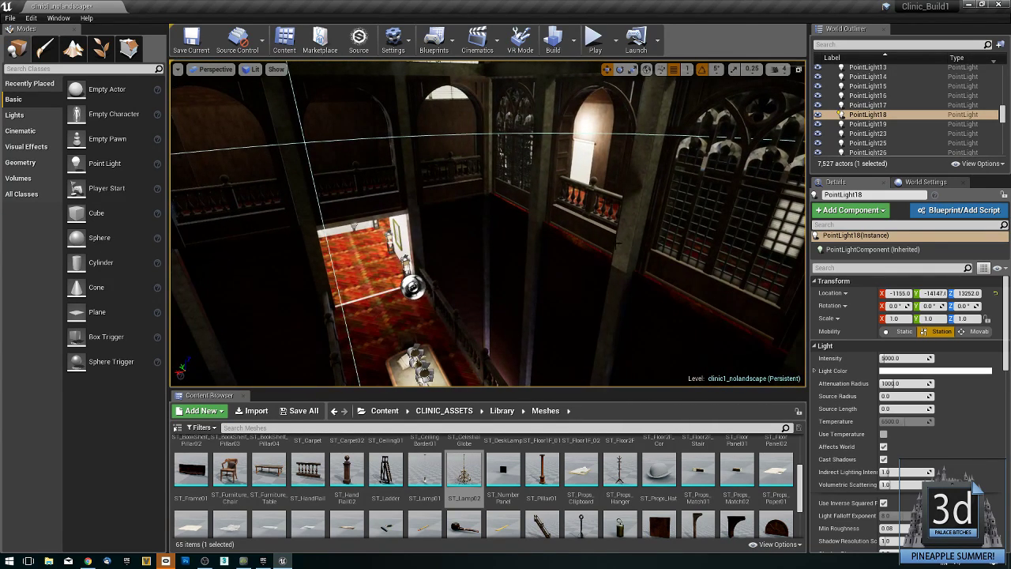
{"action": "left_click", "coordinate": [405, 262]}
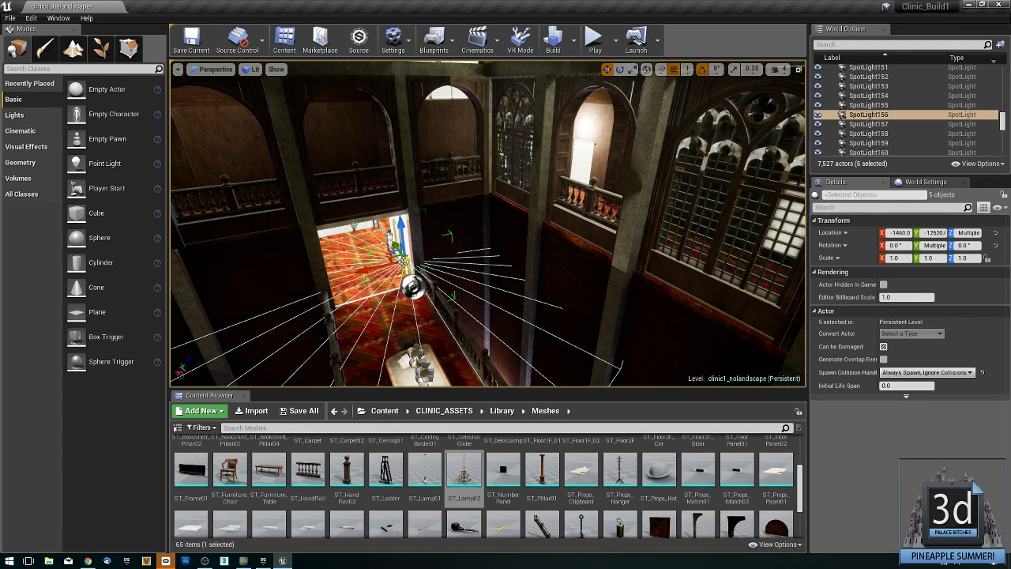
{"action": "key", "text": "shift+g"}
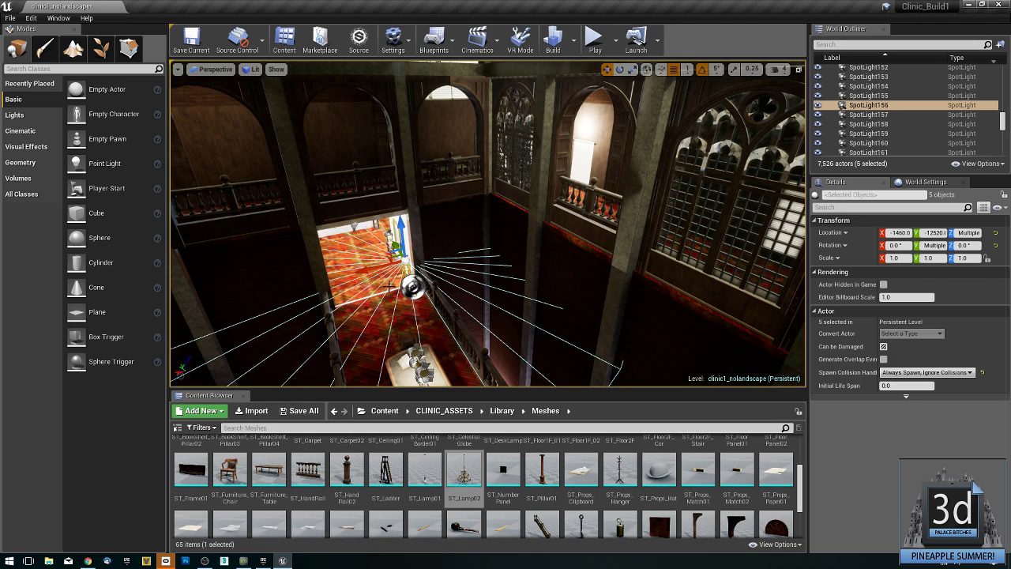
{"action": "left_click", "coordinate": [867, 105]}
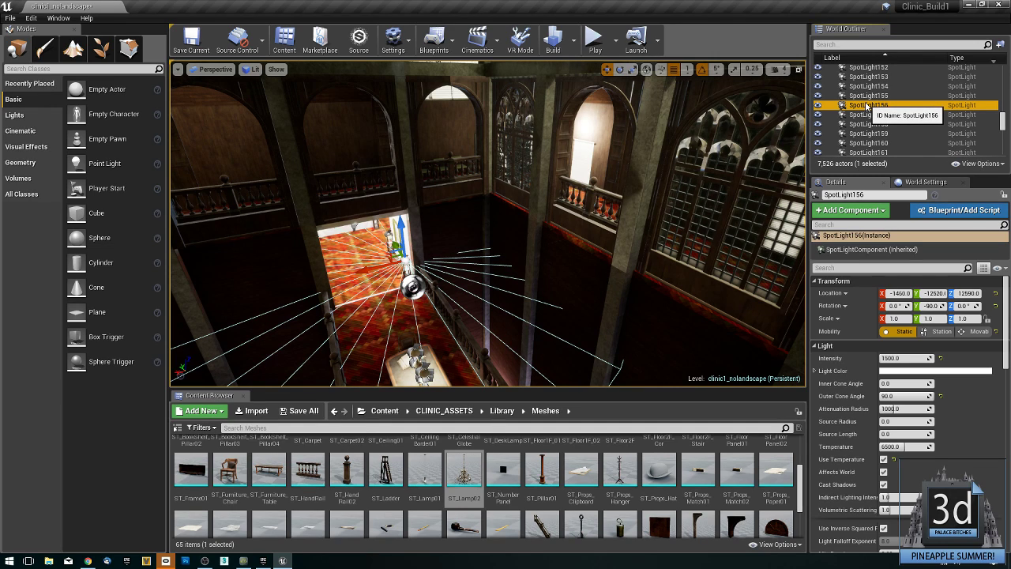
{"action": "double_click", "coordinate": [867, 105]}
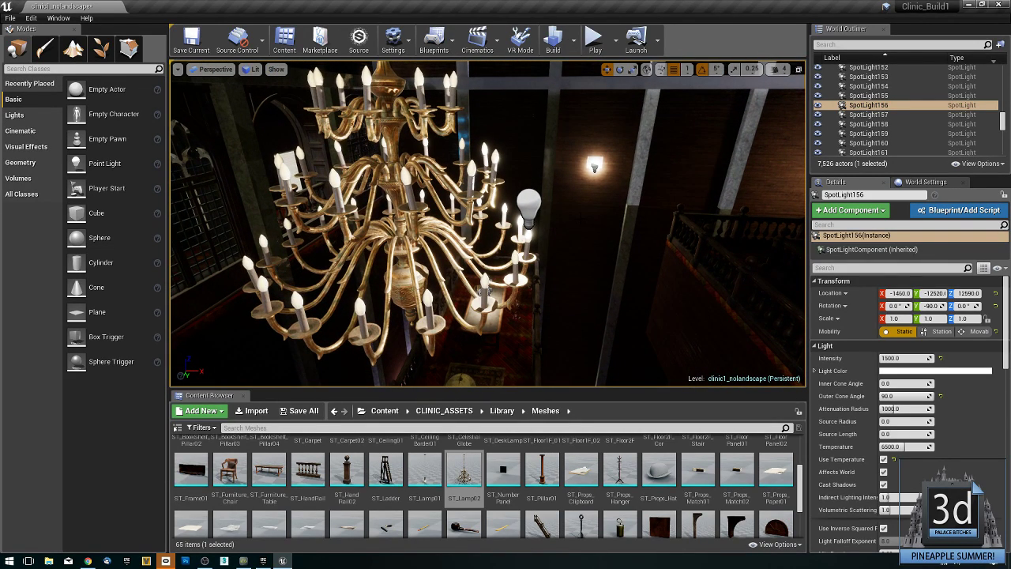
Set the chandelier's point light to Static mobility with an intensity of 1000.
{"action": "left_click", "coordinate": [533, 203]}
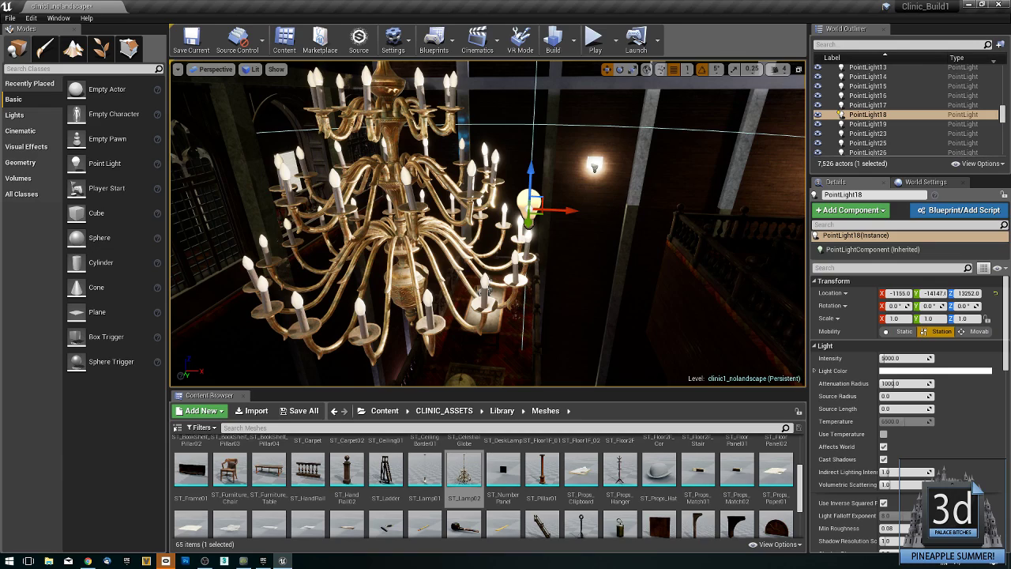
{"action": "left_click", "coordinate": [904, 332]}
{"action": "left_click", "coordinate": [893, 358]}
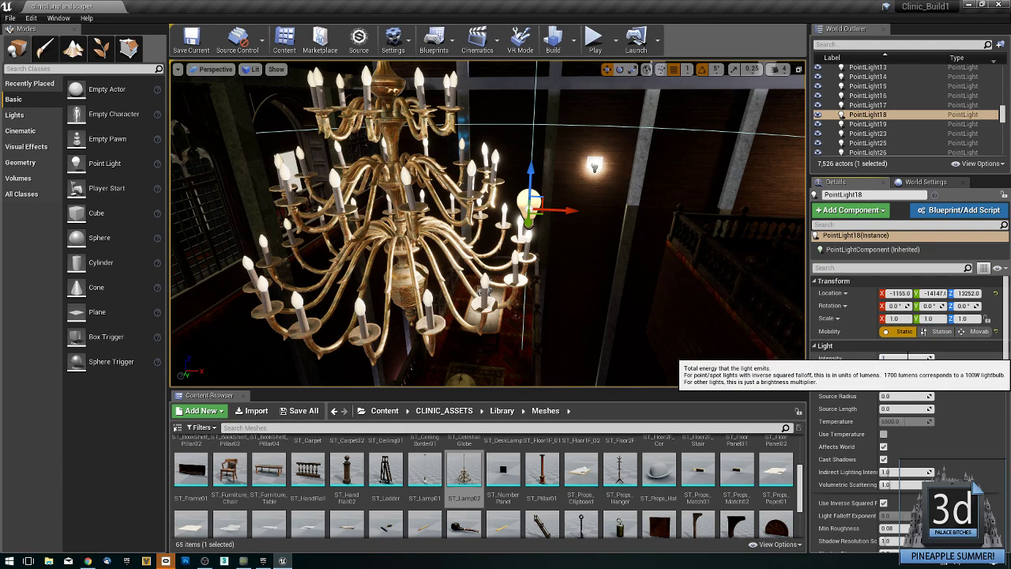
{"action": "key", "text": "Return"}
Duplicate the point light to another side of the chandelier's lower tier, at about X -1280, Y -14033.
{"action": "right_click_drag", "start_coordinate": [632, 277], "coordinate": [553, 296]}
{"action": "key", "text": "s"}
{"action": "key", "text": "w"}
{"action": "mouse_move", "coordinate": [478, 276]}
{"action": "right_mouse_down"}
{"action": "mouse_move", "coordinate": [470, 271]}
{"action": "mouse_move", "coordinate": [472, 284]}
{"action": "right_mouse_up"}
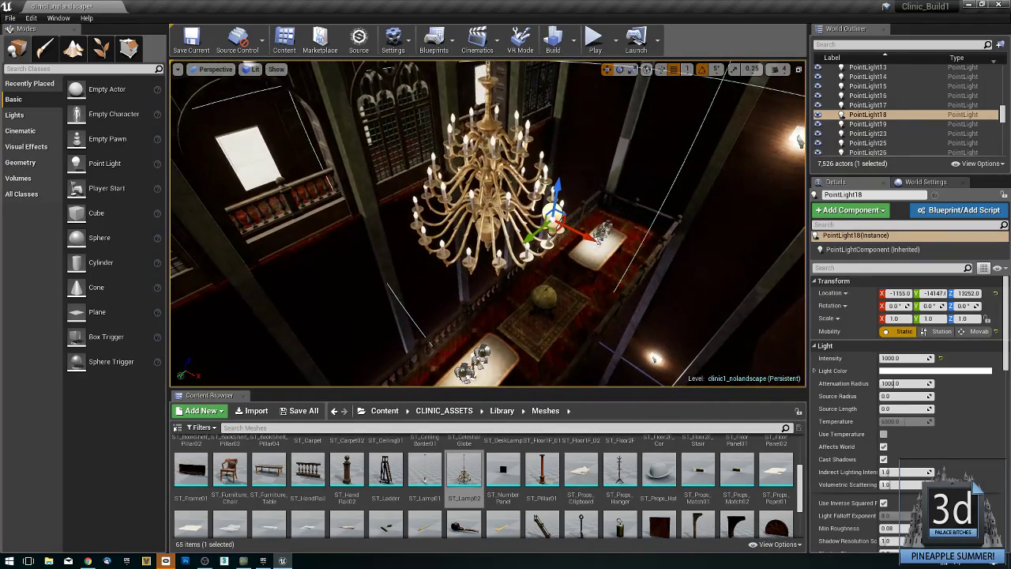
{"action": "left_click_drag", "start_coordinate": [556, 229], "coordinate": [463, 249], "text": "alt"}
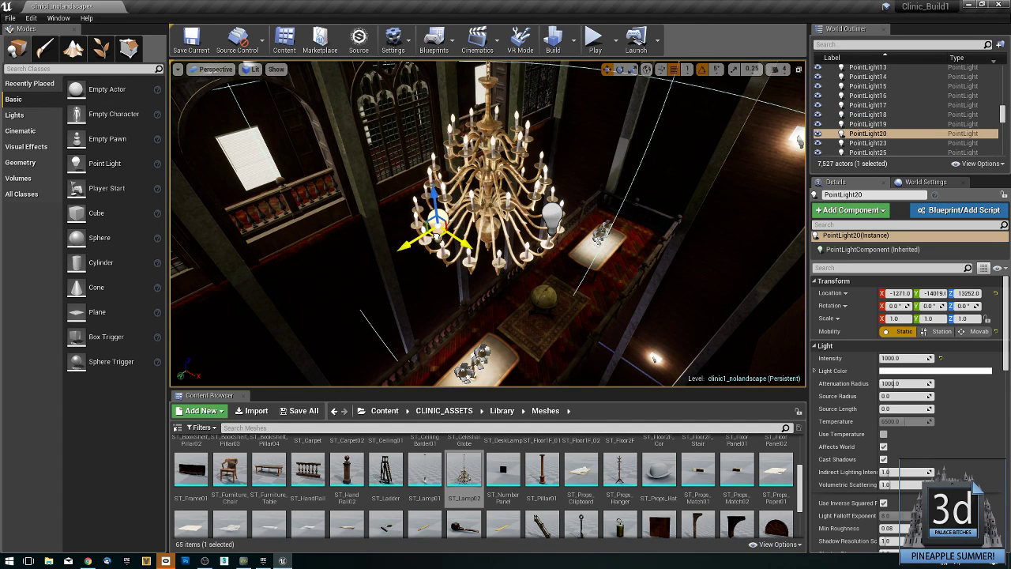
{"action": "right_click_drag", "start_coordinate": [444, 245], "coordinate": [604, 243]}
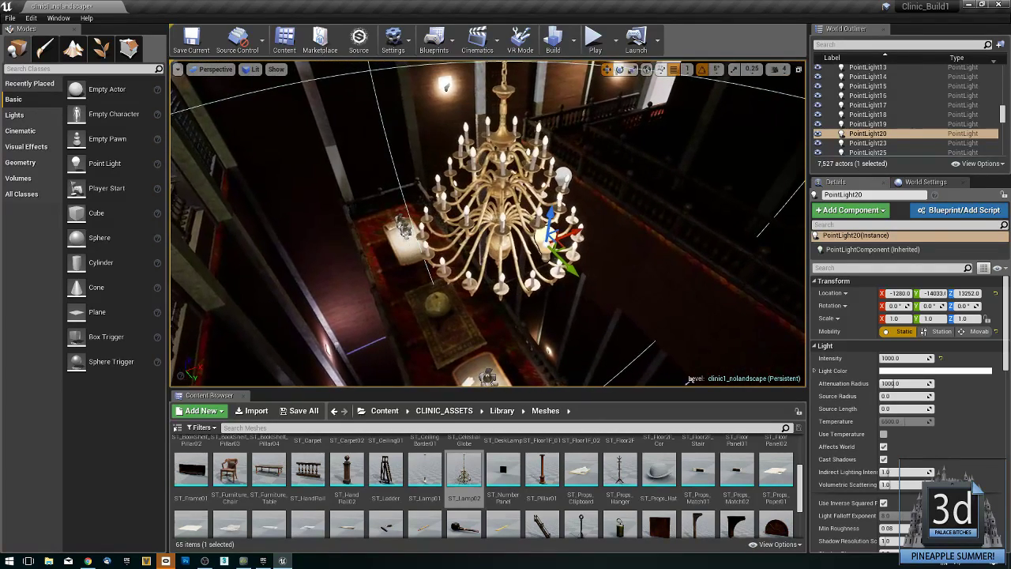
Duplicate the point light twice more around the lower tier, at about X -1410, Y -14169 and X -1306, Y -14270.
{"action": "left_click_drag", "start_coordinate": [577, 231], "coordinate": [437, 221]}
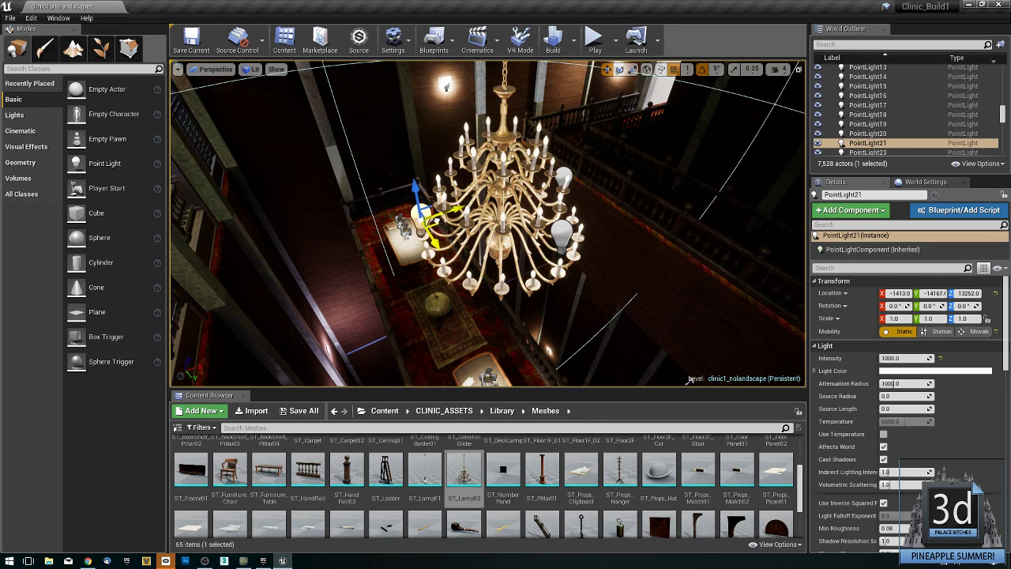
{"action": "right_click_drag", "start_coordinate": [447, 272], "coordinate": [596, 267]}
{"action": "left_click_drag", "start_coordinate": [434, 301], "coordinate": [425, 316], "text": "alt"}
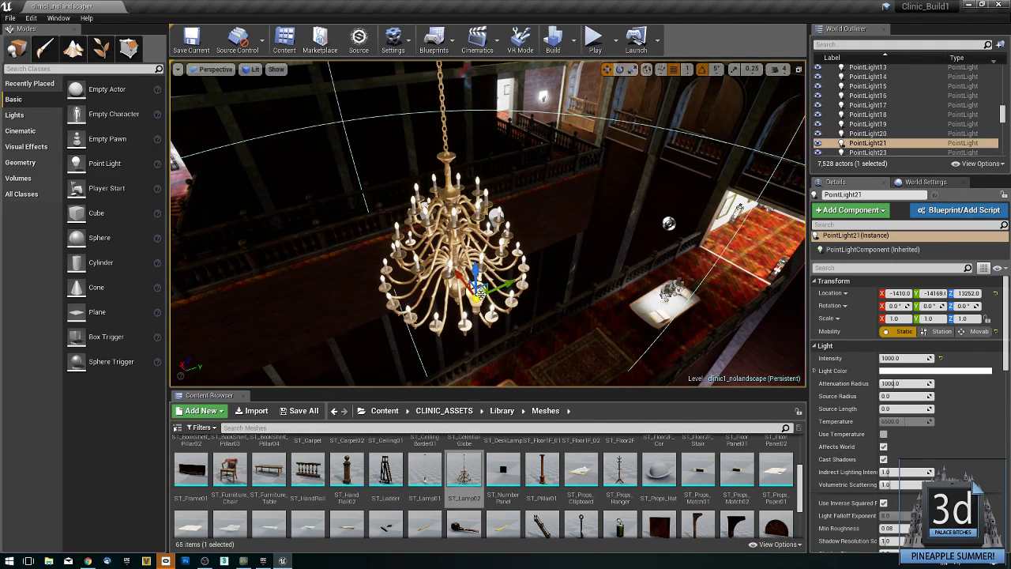
{"action": "left_click_drag", "start_coordinate": [481, 289], "coordinate": [565, 286], "text": "alt"}
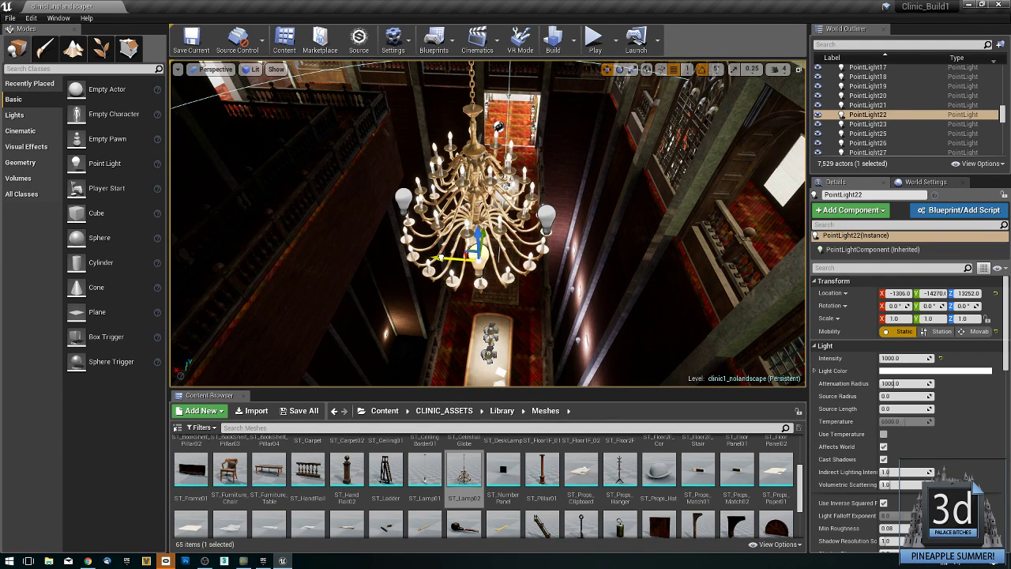
Duplicate the last point light up to the chandelier's upper candle tier, at about Y -14228, Z 13324.
{"action": "left_click_drag", "start_coordinate": [470, 269], "coordinate": [493, 218], "text": "alt"}
{"action": "left_click_drag", "start_coordinate": [477, 339], "coordinate": [481, 382], "text": "alt"}
{"action": "left_click_drag", "start_coordinate": [412, 209], "coordinate": [433, 116]}
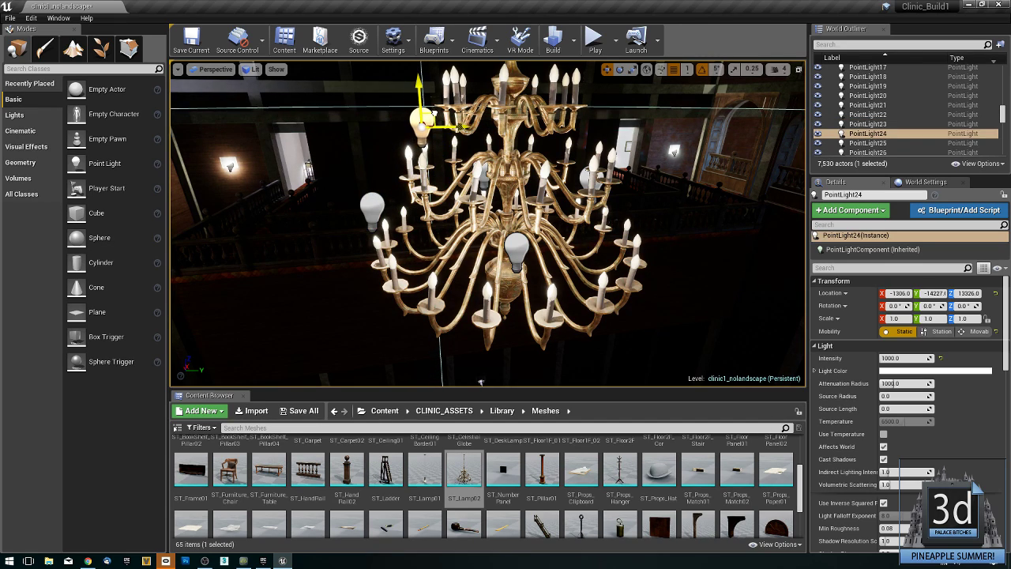
{"action": "left_click_drag", "start_coordinate": [481, 382], "coordinate": [446, 380], "text": "alt"}
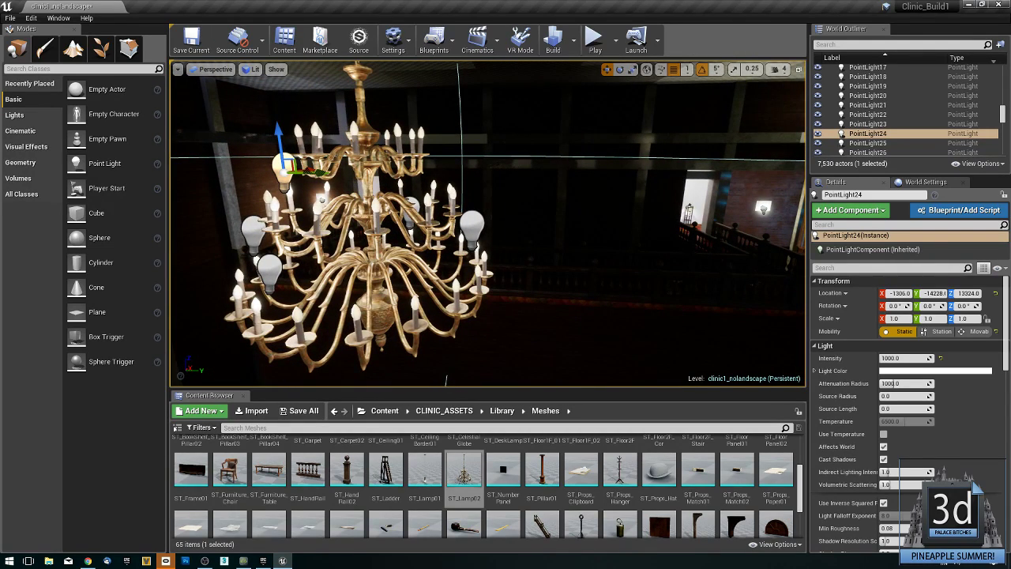
Duplicate the lower-tier point light up to the opposite side of the upper candle tier, at about X -1285, Y -14048, Z 13331.
{"action": "left_click", "coordinate": [474, 221]}
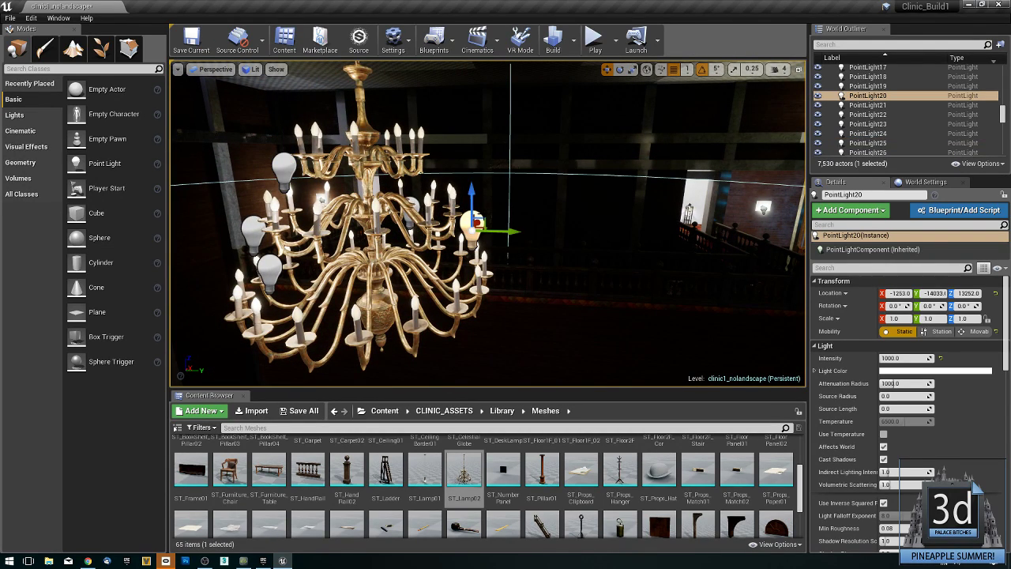
{"action": "left_click_drag", "start_coordinate": [480, 219], "coordinate": [463, 150], "text": "alt"}
{"action": "right_click_drag", "start_coordinate": [514, 164], "coordinate": [454, 257]}
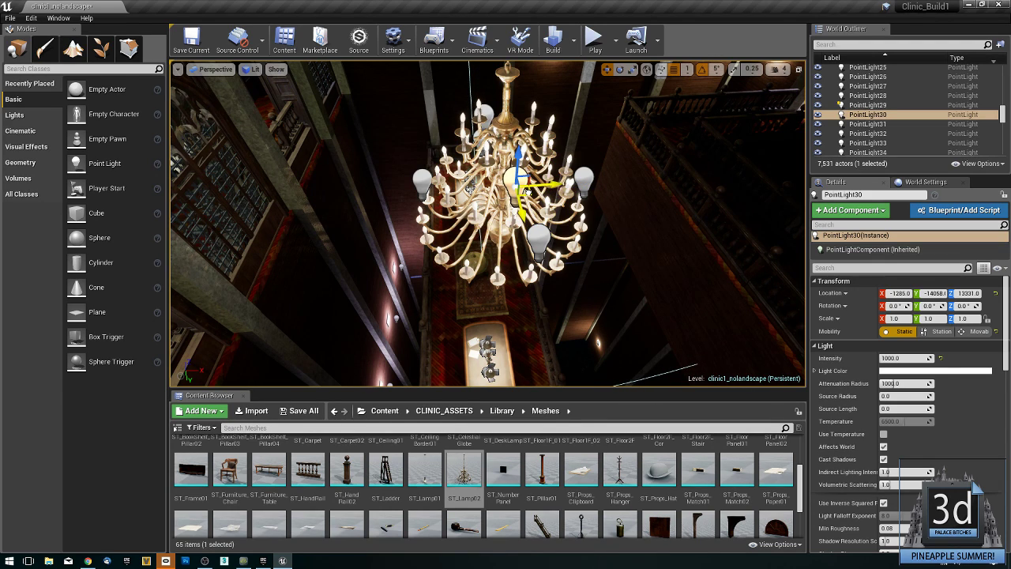
{"action": "right_click_drag", "start_coordinate": [470, 189], "coordinate": [604, 126]}
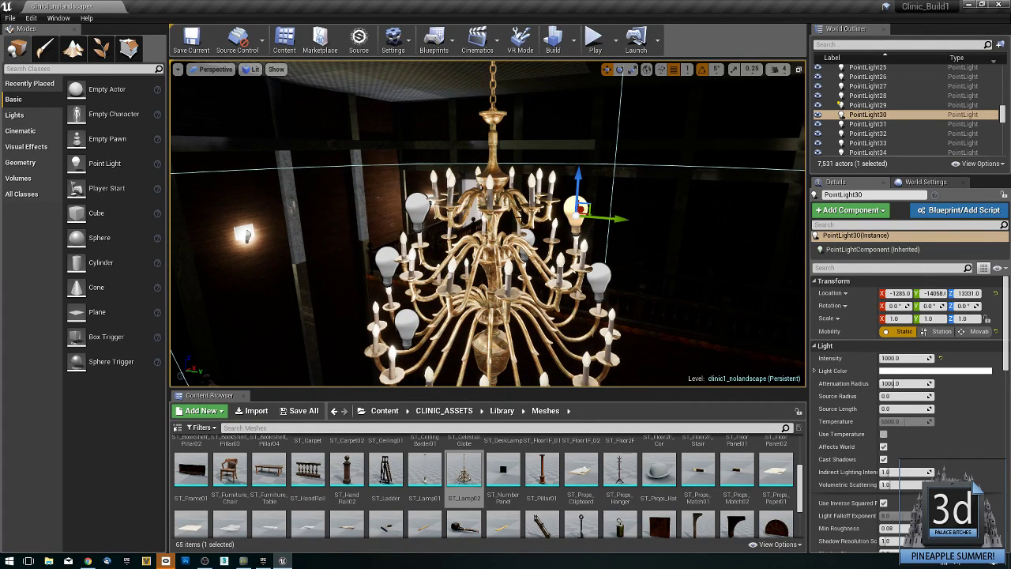
{"action": "left_click_drag", "start_coordinate": [618, 219], "coordinate": [626, 220]}
{"action": "right_click_drag", "start_coordinate": [630, 219], "coordinate": [439, 252]}
{"action": "left_click_drag", "start_coordinate": [648, 156], "coordinate": [644, 115], "text": "alt"}
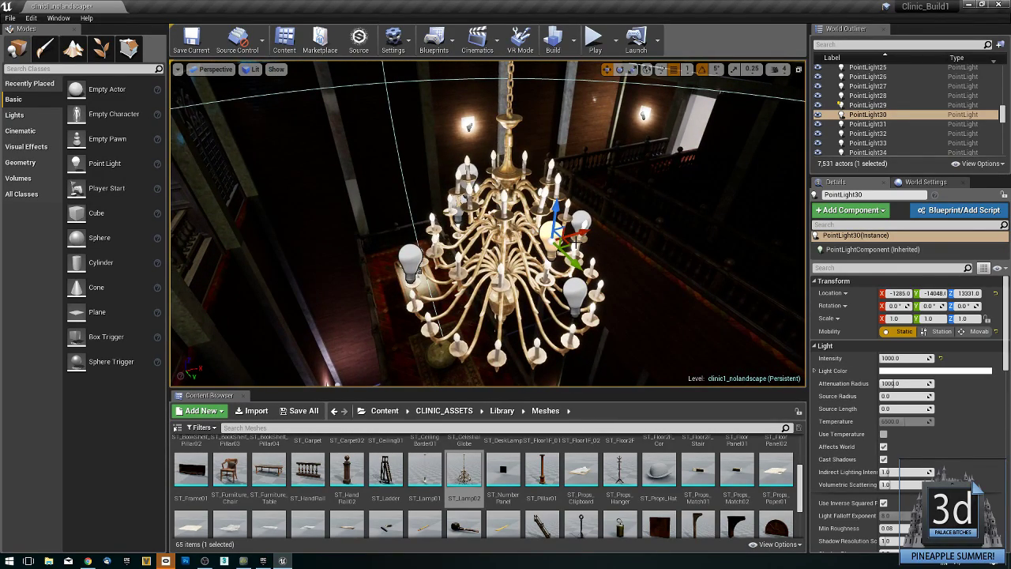
Duplicate the light twice to flank the chandelier's top, at about X -1344 and X -1228, Y -14117, raising both to Z 13405.
{"action": "left_click_drag", "start_coordinate": [567, 242], "coordinate": [484, 228], "text": "alt"}
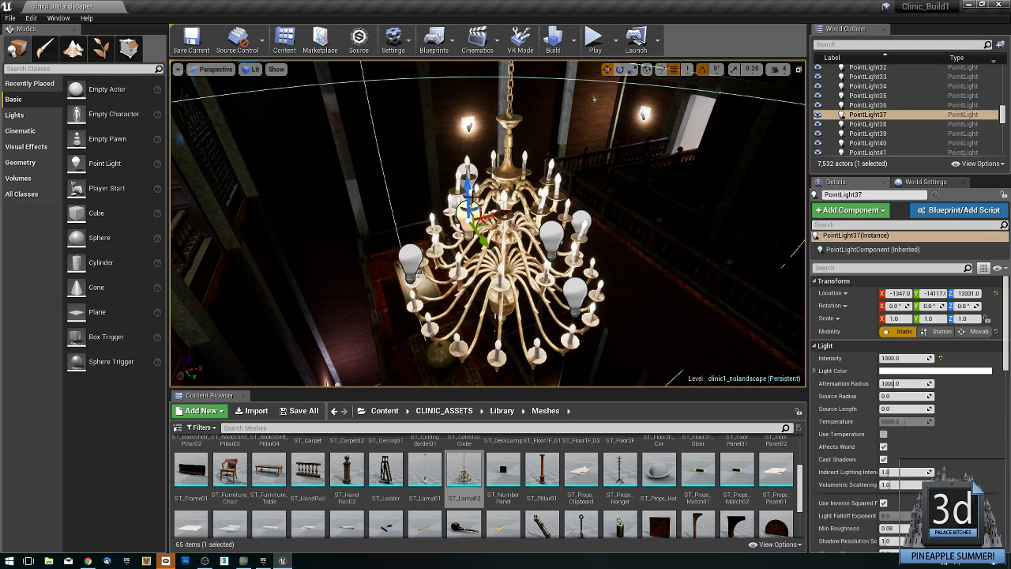
{"action": "left_click_drag", "start_coordinate": [467, 196], "coordinate": [419, 136]}
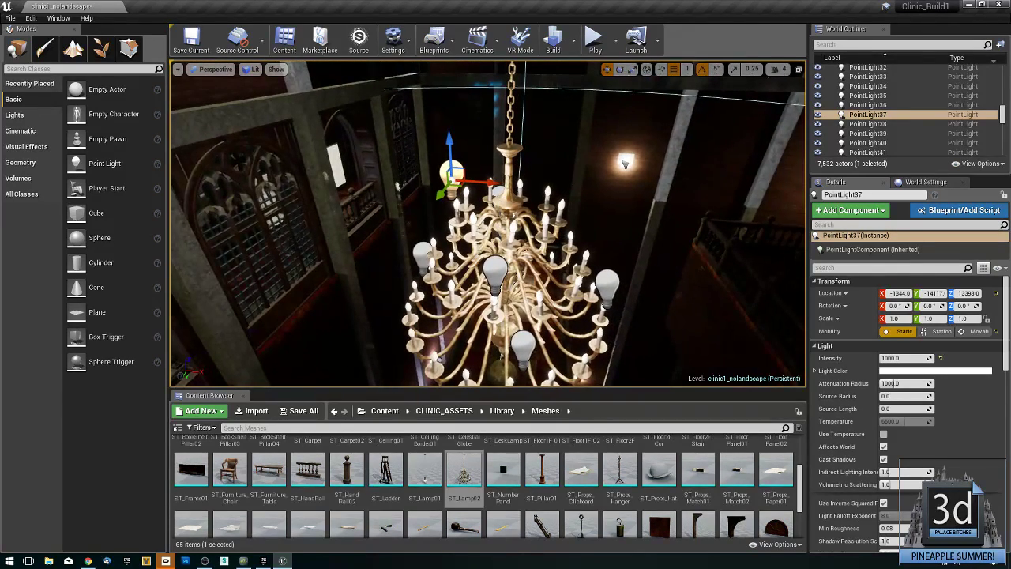
{"action": "left_click_drag", "start_coordinate": [490, 182], "coordinate": [605, 190], "text": "alt"}
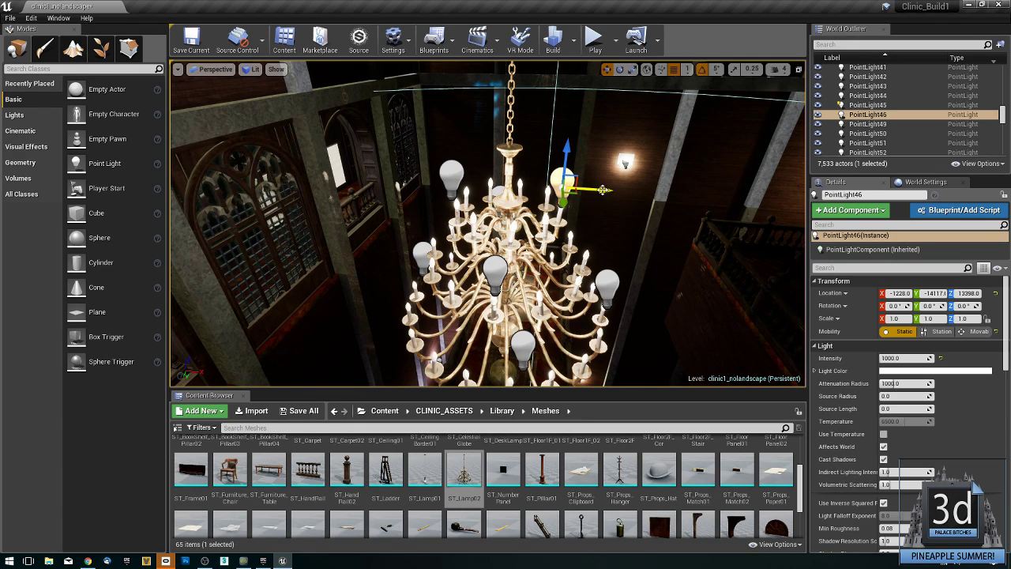
{"action": "left_click", "coordinate": [452, 176], "text": "ctrl"}
{"action": "left_click_drag", "start_coordinate": [448, 147], "coordinate": [457, 140]}
Group the ST_Lamp02 chandelier with its eight surrounding point lights.
{"action": "mouse_move", "coordinate": [456, 140]}
{"action": "right_mouse_down"}
{"action": "mouse_move", "coordinate": [457, 157]}
{"action": "mouse_move", "coordinate": [458, 127]}
{"action": "mouse_move", "coordinate": [457, 140]}
{"action": "right_mouse_up"}
{"action": "key", "text": "s"}
{"action": "right_click_drag", "start_coordinate": [488, 224], "coordinate": [480, 245]}
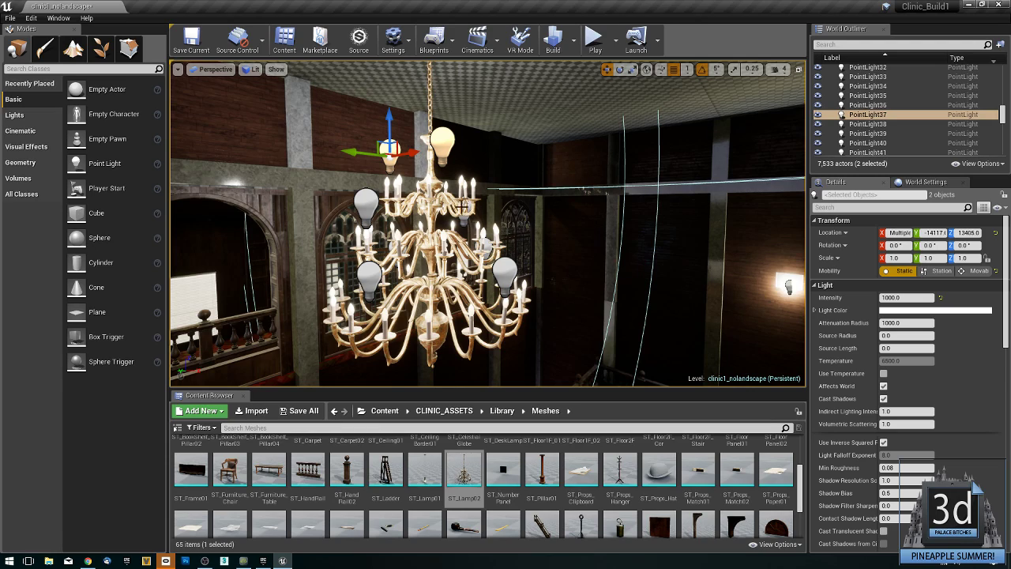
{"action": "left_click", "coordinate": [429, 200]}
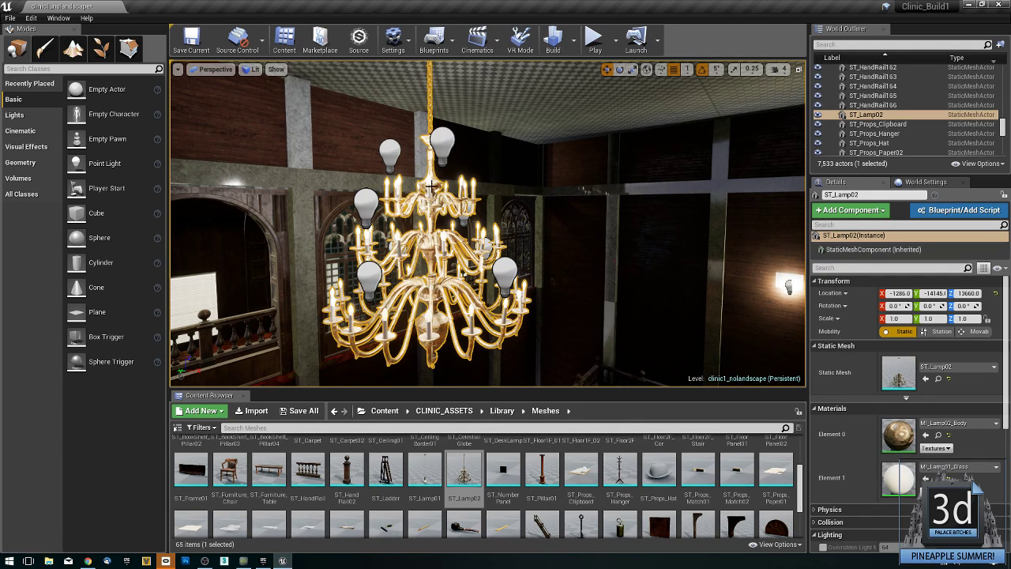
{"action": "left_click", "coordinate": [396, 157], "text": "ctrl"}
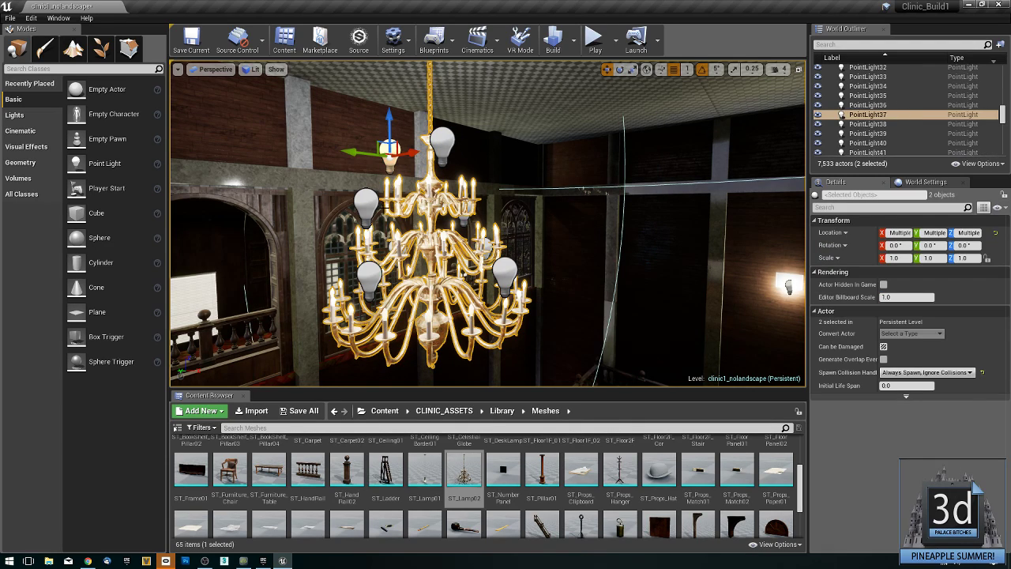
{"action": "left_click", "coordinate": [366, 206], "text": "ctrl"}
{"action": "left_click", "coordinate": [367, 276], "text": "ctrl"}
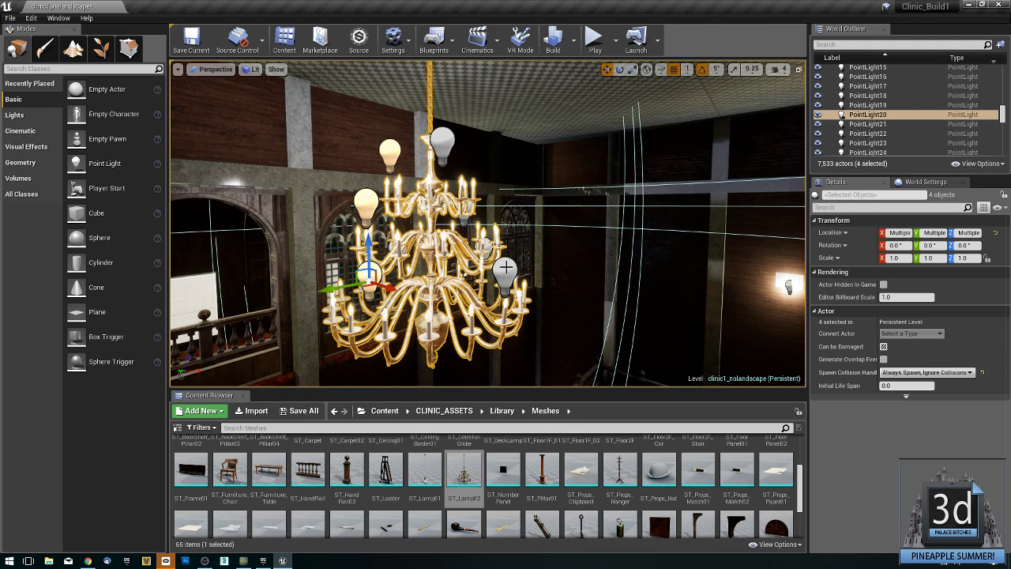
{"action": "left_click", "coordinate": [505, 272], "text": "ctrl"}
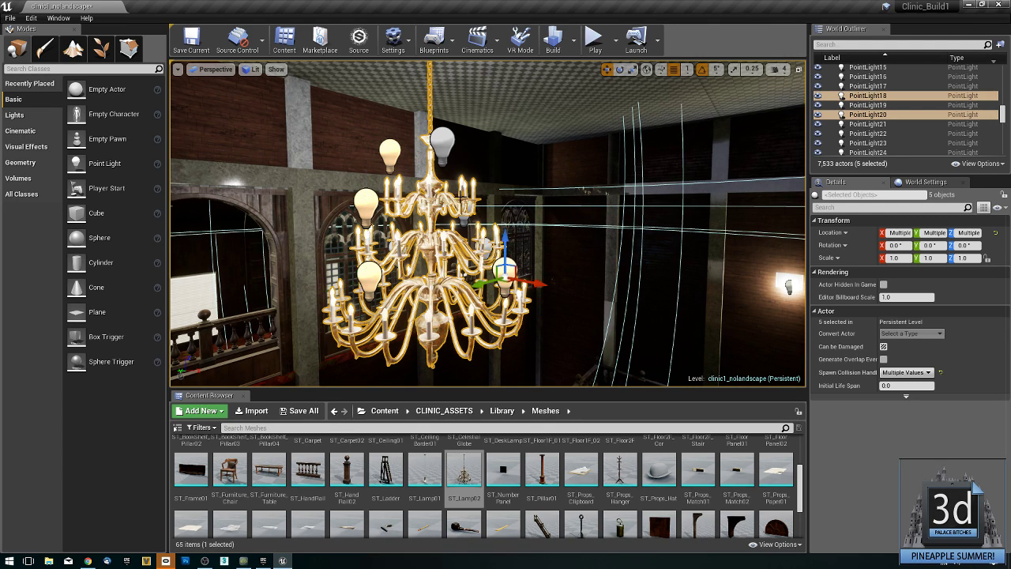
{"action": "left_click", "coordinate": [442, 144], "text": "ctrl"}
{"action": "right_click_drag", "start_coordinate": [442, 144], "coordinate": [146, 142]}
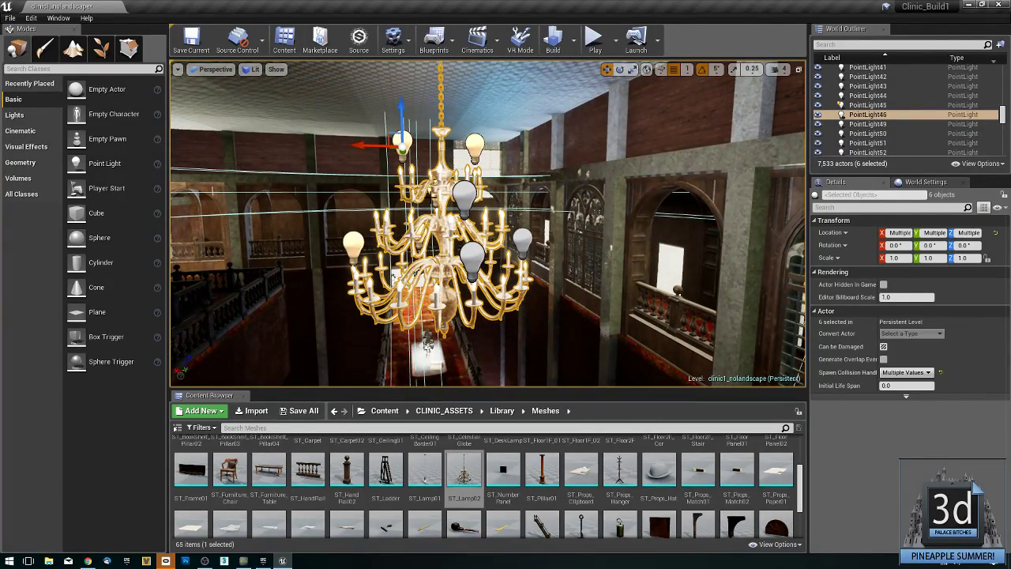
{"action": "left_click", "coordinate": [466, 194], "text": "ctrl"}
{"action": "left_click", "coordinate": [524, 239], "text": "ctrl"}
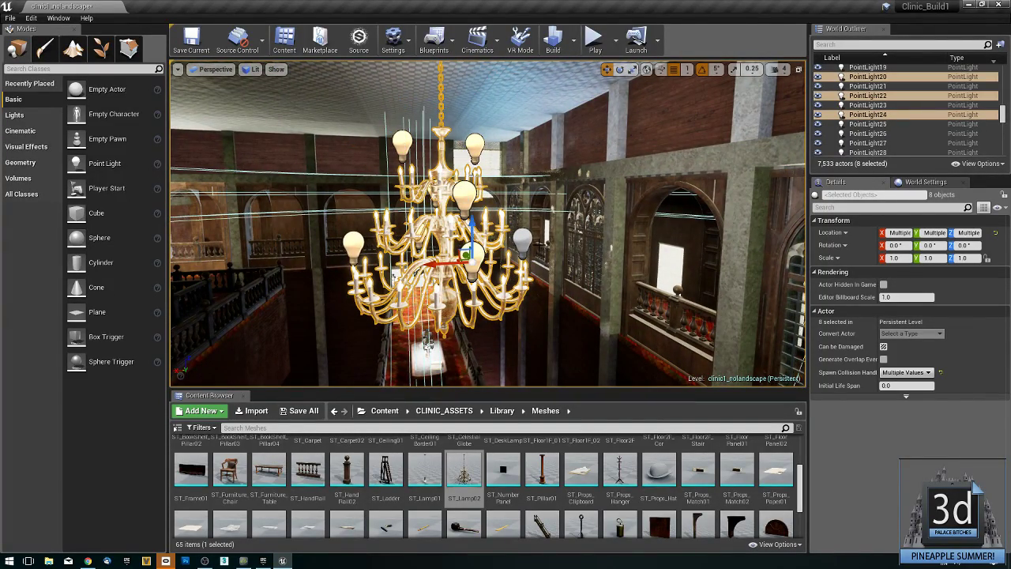
{"action": "left_click", "coordinate": [524, 239], "text": "ctrl"}
{"action": "right_click_drag", "start_coordinate": [524, 239], "coordinate": [426, 245]}
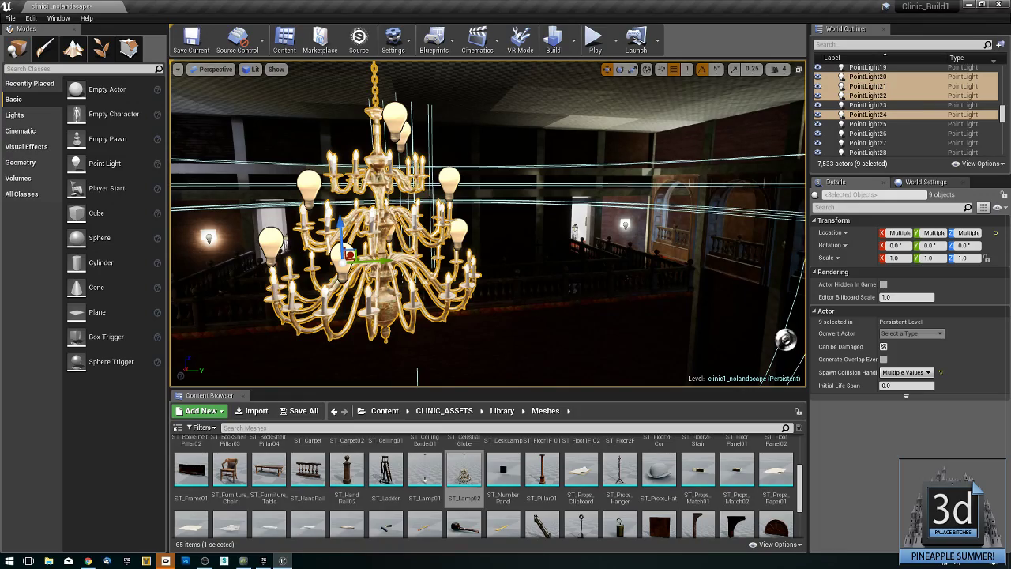
{"action": "key", "text": "ctrl+g"}
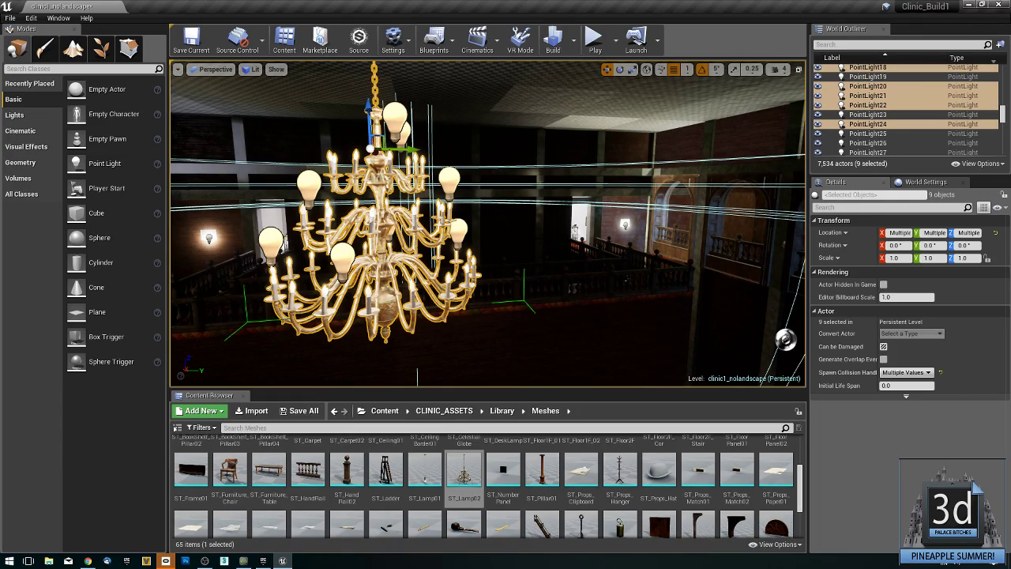
Duplicate the grouped chandelier and lights twice along the great hall's length to form a row of three chandeliers.
{"action": "right_click_drag", "start_coordinate": [580, 231], "coordinate": [475, 229]}
{"action": "mouse_move", "coordinate": [544, 240]}
{"action": "right_mouse_down"}
{"action": "mouse_move", "coordinate": [541, 249]}
{"action": "mouse_move", "coordinate": [550, 242]}
{"action": "right_mouse_up"}
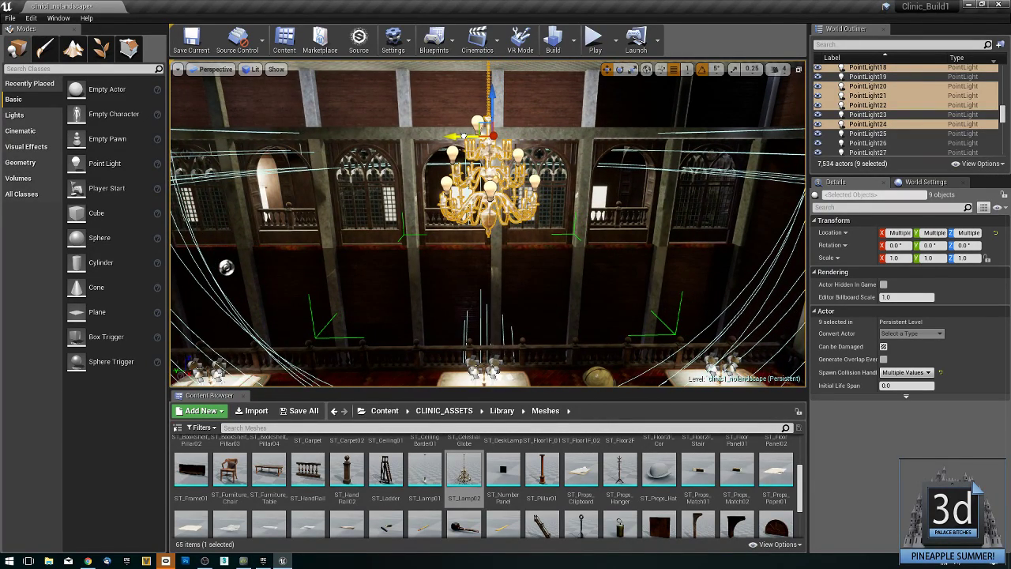
{"action": "left_click", "coordinate": [461, 136]}
{"action": "key", "text": "ctrl+z"}
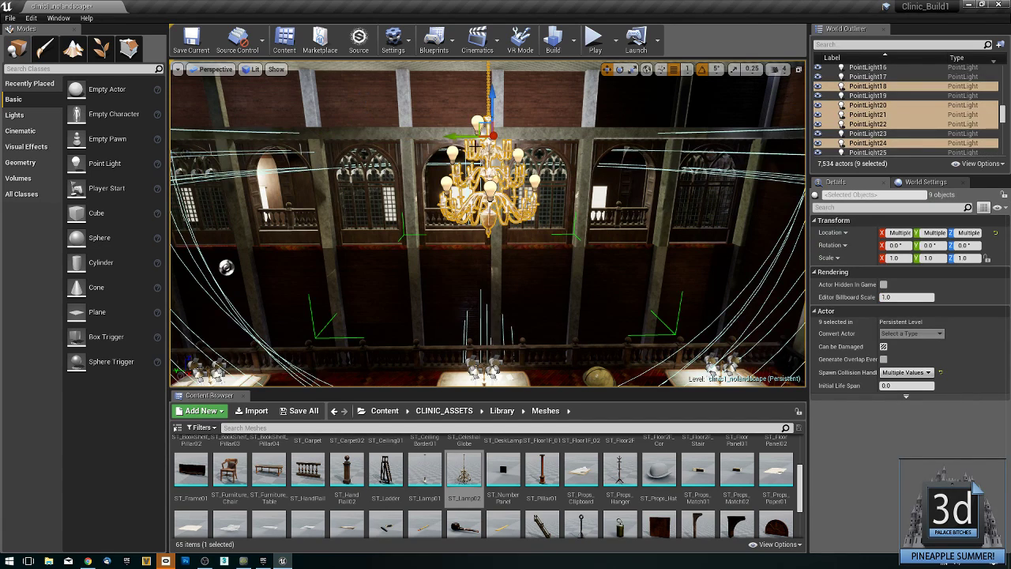
{"action": "left_click_drag", "start_coordinate": [466, 136], "coordinate": [752, 136]}
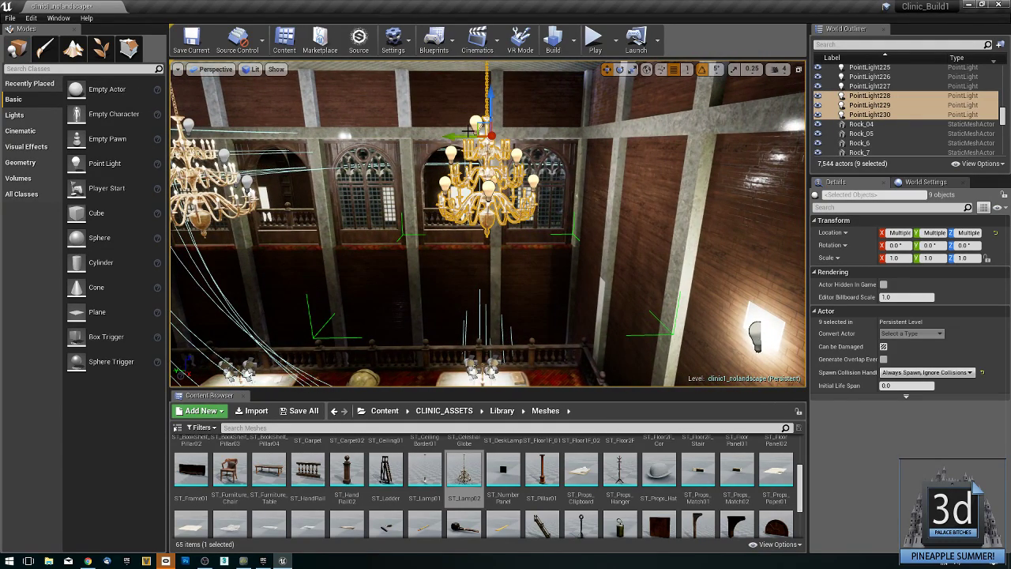
{"action": "left_click_drag", "start_coordinate": [467, 139], "coordinate": [478, 136], "text": "alt+shift"}
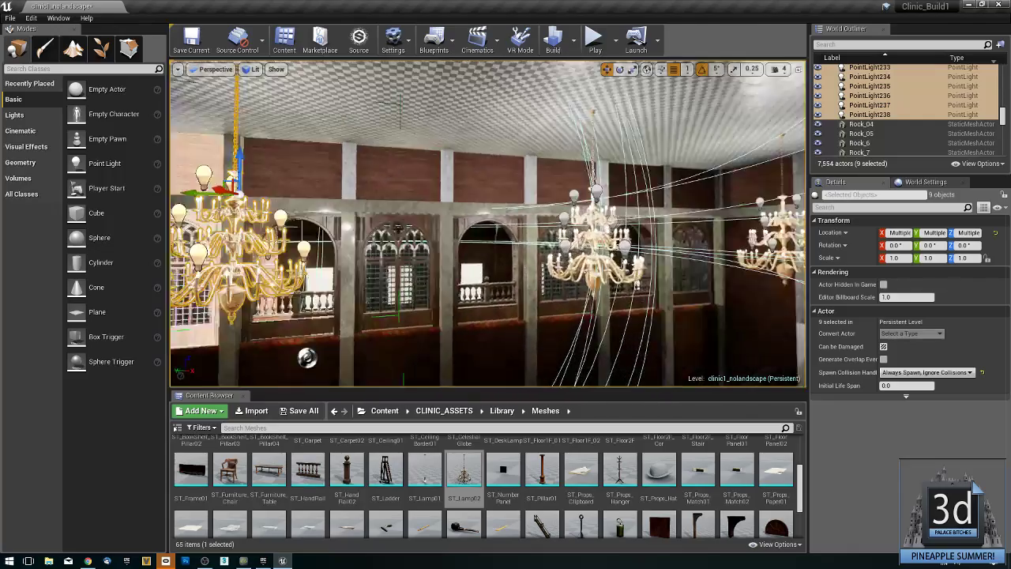
Preview the game from the floor of the arched corridor beside the hall, walk through the area, and end the preview.
{"action": "right_click_drag", "start_coordinate": [488, 223], "coordinate": [403, 162]}
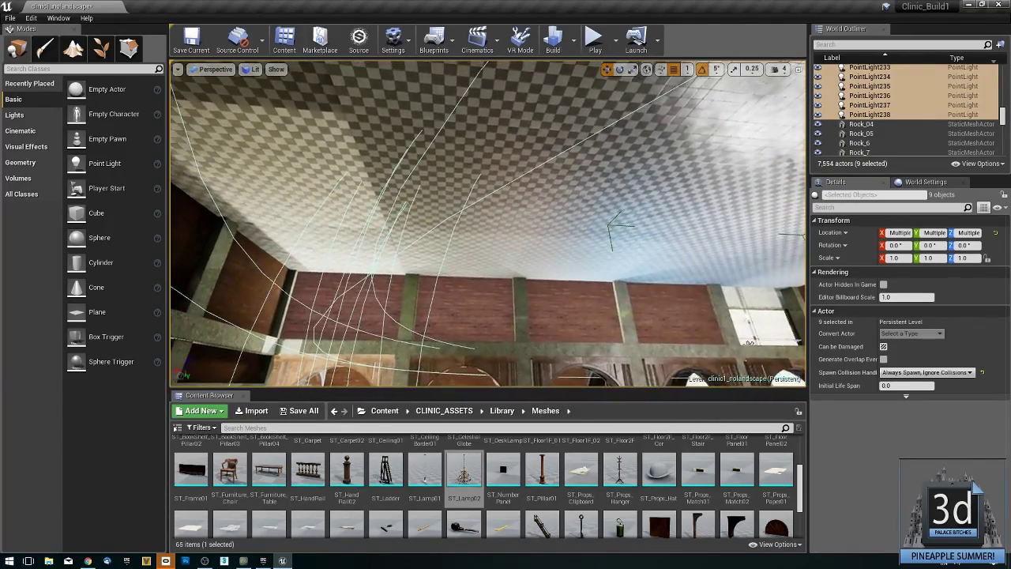
{"action": "right_click_drag", "start_coordinate": [488, 261], "coordinate": [487, 237]}
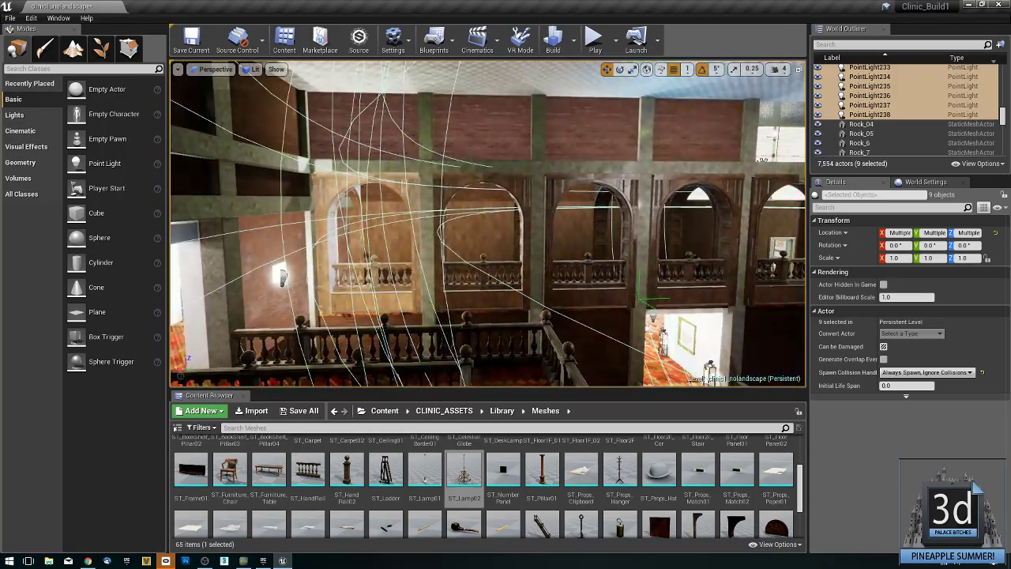
{"action": "right_click_drag", "start_coordinate": [487, 223], "coordinate": [427, 217]}
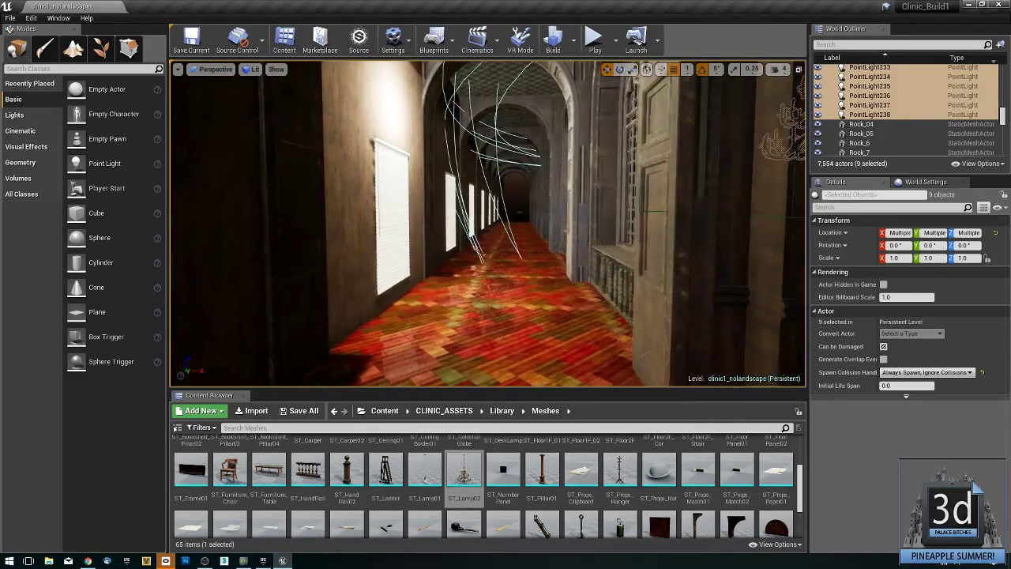
{"action": "right_click", "coordinate": [496, 305]}
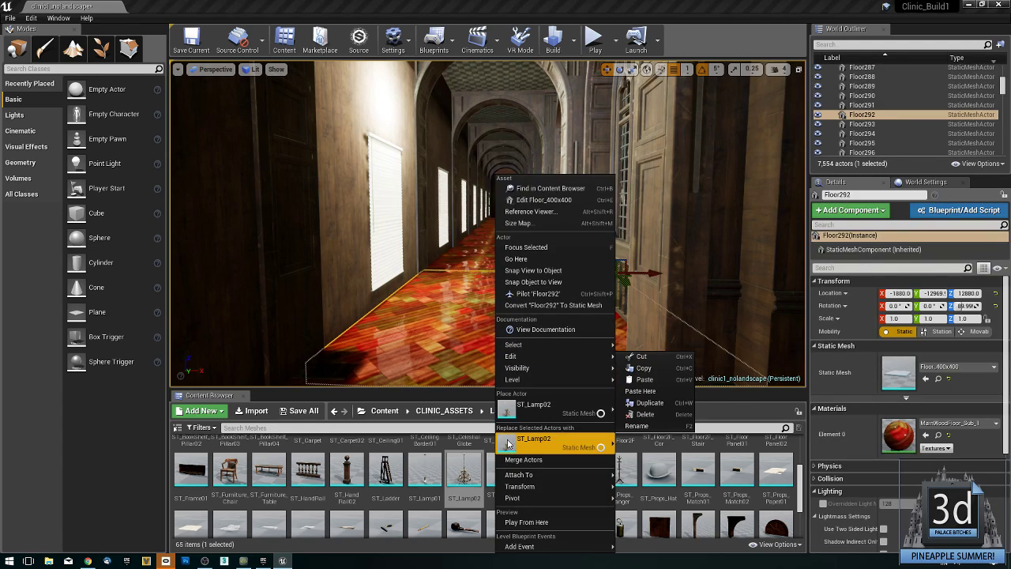
{"action": "left_click", "coordinate": [516, 522]}
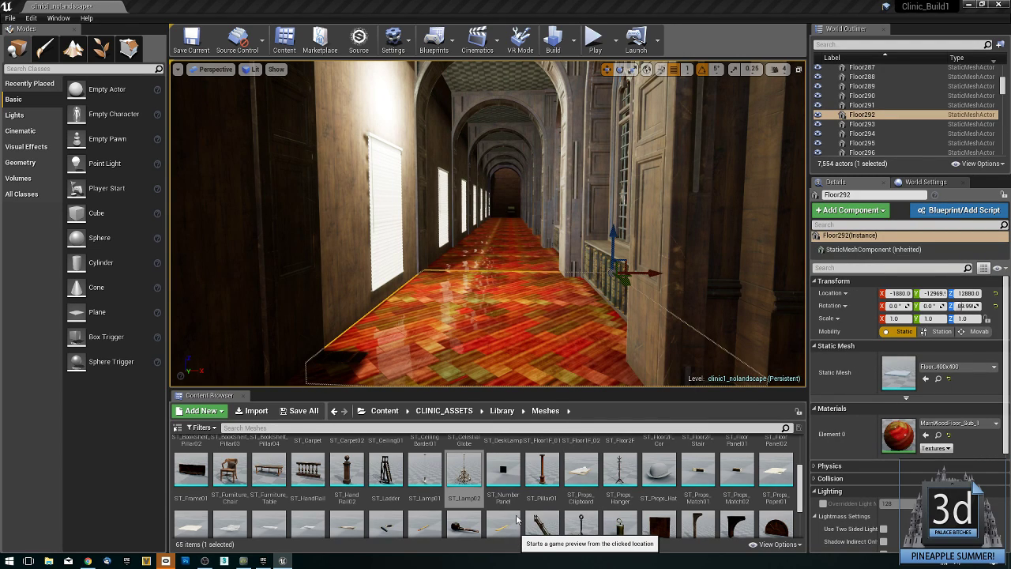
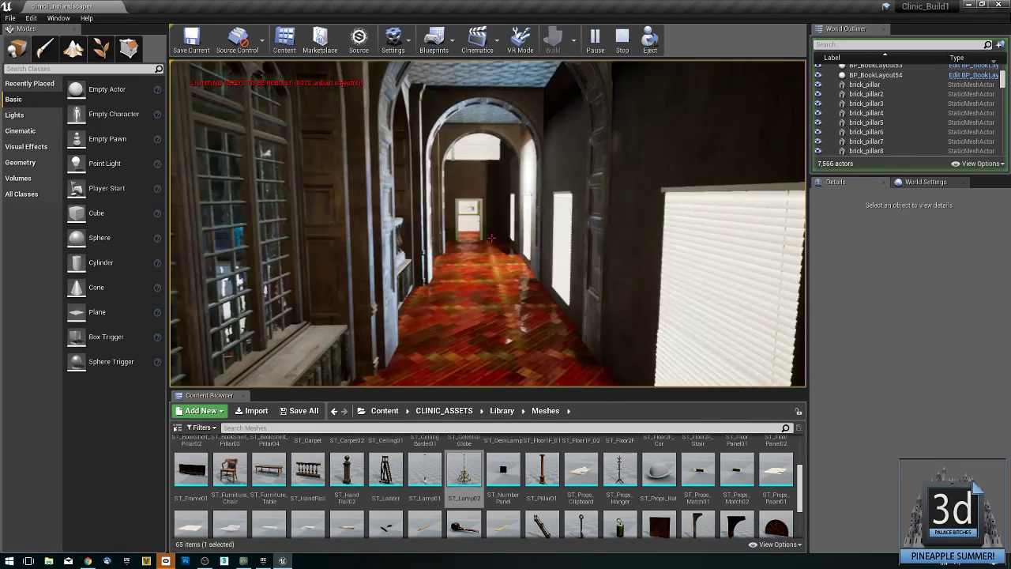
{"action": "key", "text": "Escape"}
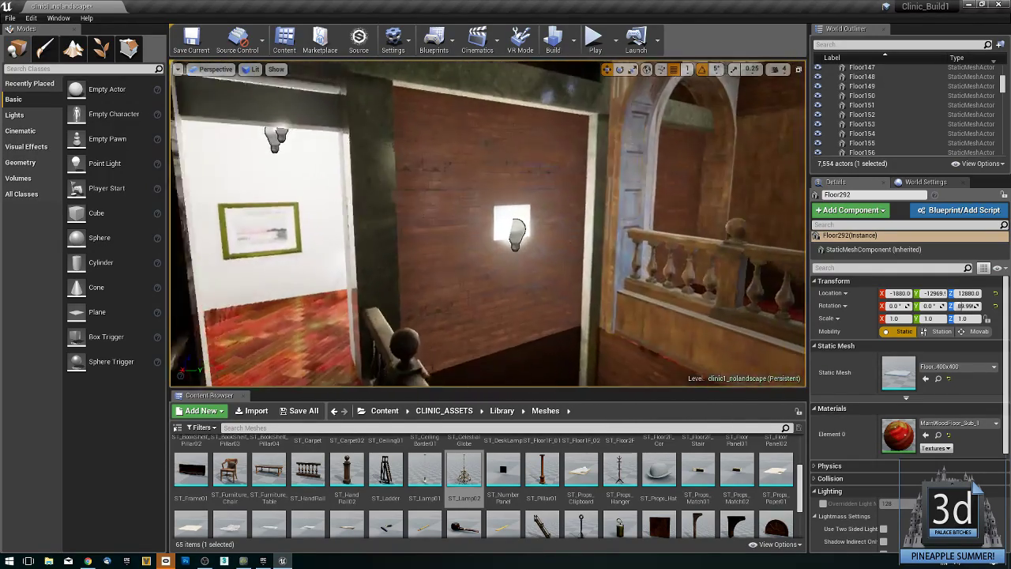
Delete the point lights and glowing fixtures on the brown wood wall beside the balustrade and on the adjoining section.
{"action": "left_click", "coordinate": [523, 234]}
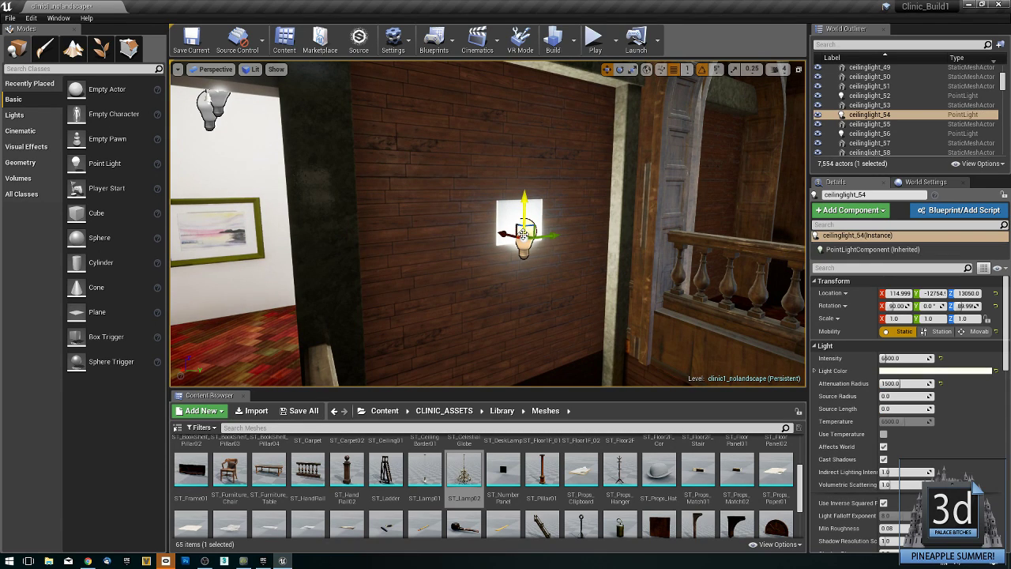
{"action": "key", "text": "Delete"}
{"action": "left_click", "coordinate": [520, 229]}
{"action": "key", "text": "Delete"}
{"action": "right_click_drag", "start_coordinate": [519, 228], "coordinate": [230, 239]}
{"action": "mouse_move", "coordinate": [553, 212]}
{"action": "right_mouse_down"}
{"action": "mouse_move", "coordinate": [616, 187]}
{"action": "mouse_move", "coordinate": [571, 208]}
{"action": "right_mouse_up"}
{"action": "left_click", "coordinate": [533, 220]}
{"action": "key", "text": "Delete"}
{"action": "left_click", "coordinate": [542, 210]}
{"action": "key", "text": "Delete"}
Delete the point light and its glowing fixture on the wood wall beside the gilded chandelier.
{"action": "right_click_drag", "start_coordinate": [544, 210], "coordinate": [332, 221]}
{"action": "right_click_drag", "start_coordinate": [510, 205], "coordinate": [551, 173]}
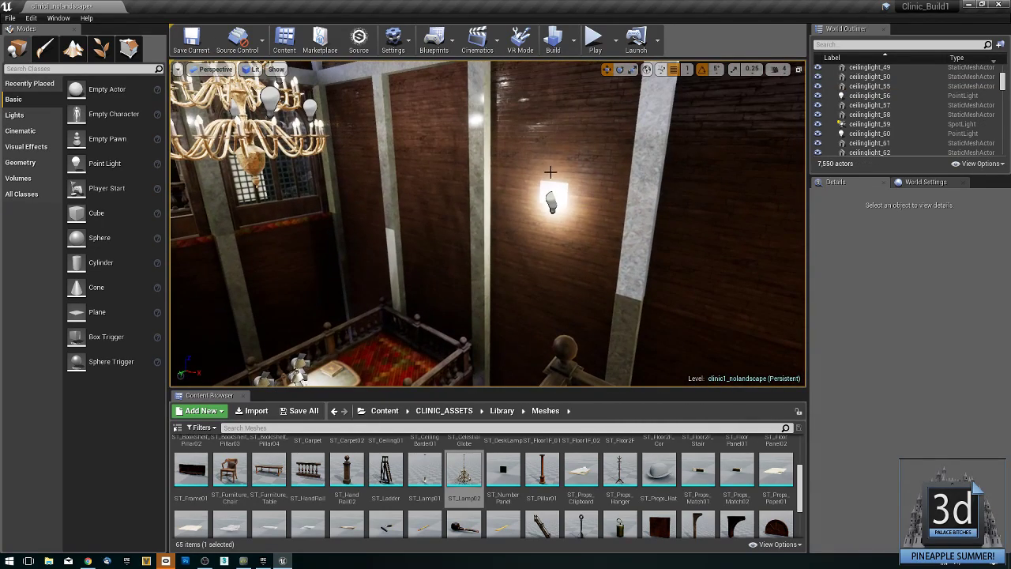
{"action": "left_click", "coordinate": [551, 202]}
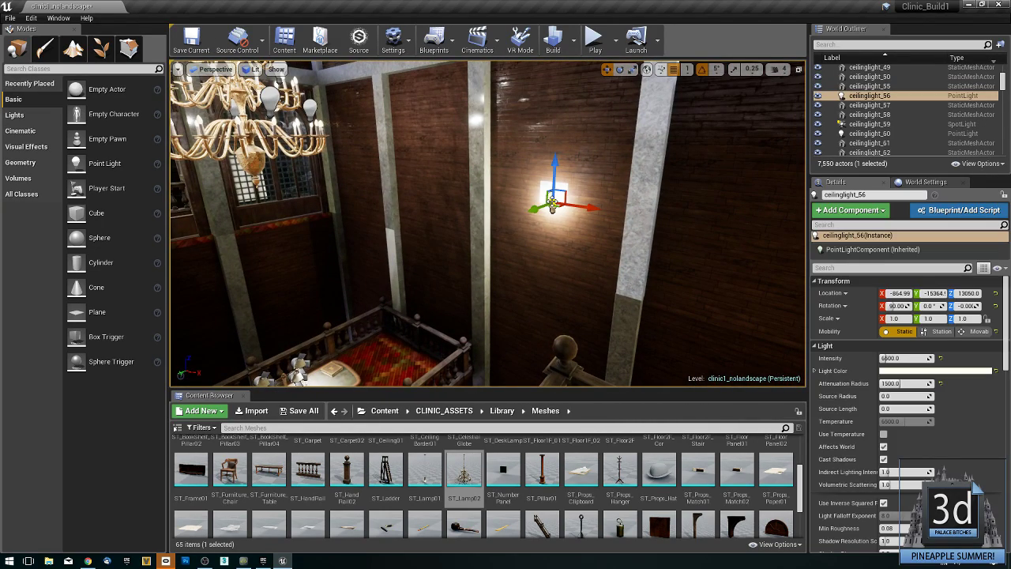
{"action": "key", "text": "Delete"}
{"action": "left_click", "coordinate": [554, 199]}
{"action": "key", "text": "Delete"}
Delete the blinds from the first two windows at the near end of the red-carpeted corridor.
{"action": "right_click_drag", "start_coordinate": [554, 199], "coordinate": [292, 126]}
{"action": "right_click_drag", "start_coordinate": [213, 159], "coordinate": [323, 99]}
{"action": "right_click_drag", "start_coordinate": [487, 255], "coordinate": [553, 229]}
{"action": "key", "text": "w"}
{"action": "key", "text": "w"}
{"action": "right_click_drag", "start_coordinate": [316, 276], "coordinate": [296, 269]}
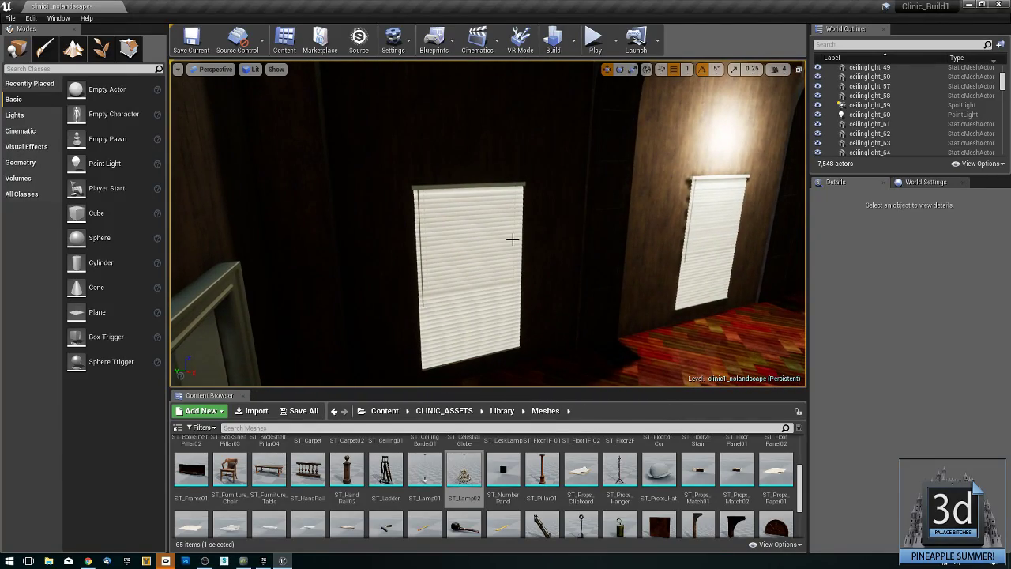
{"action": "left_click", "coordinate": [513, 239]}
{"action": "key", "text": "Delete"}
{"action": "right_click_drag", "start_coordinate": [513, 238], "coordinate": [498, 237]}
{"action": "left_click", "coordinate": [582, 230]}
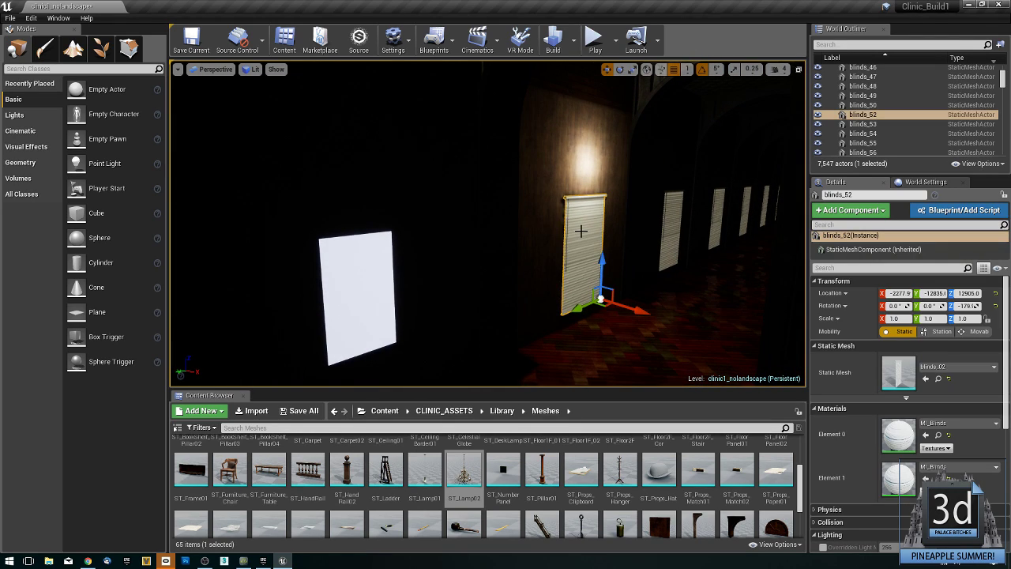
{"action": "key", "text": "Delete"}
Find the ST_WindowFrame mesh in the library and place it at the corridor's lit window opening.
{"action": "right_click_drag", "start_coordinate": [581, 230], "coordinate": [703, 229]}
{"action": "right_click_drag", "start_coordinate": [514, 237], "coordinate": [558, 220]}
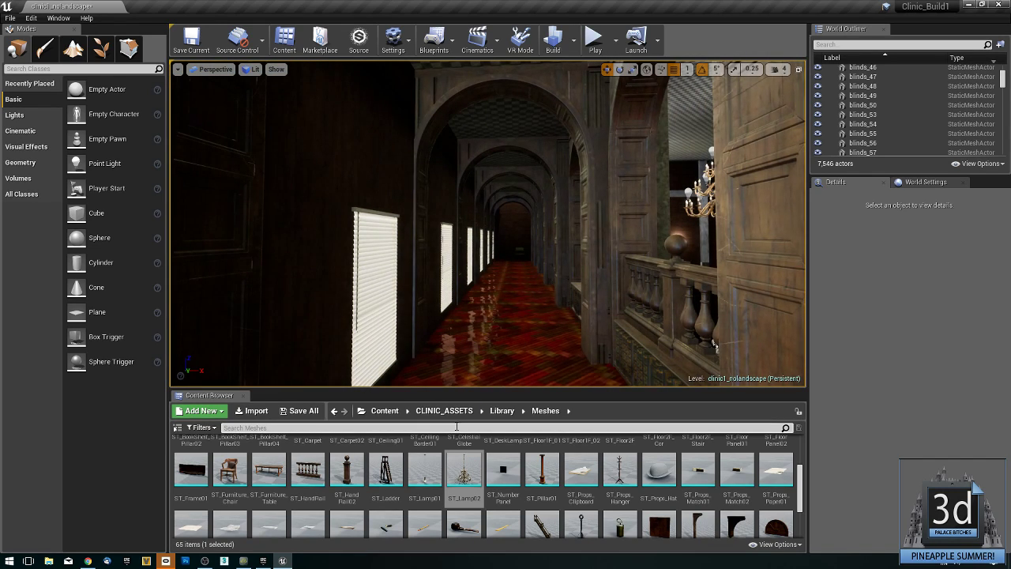
{"action": "scroll", "coordinate": [497, 494], "scroll_direction": "down", "scroll_amount": 2}
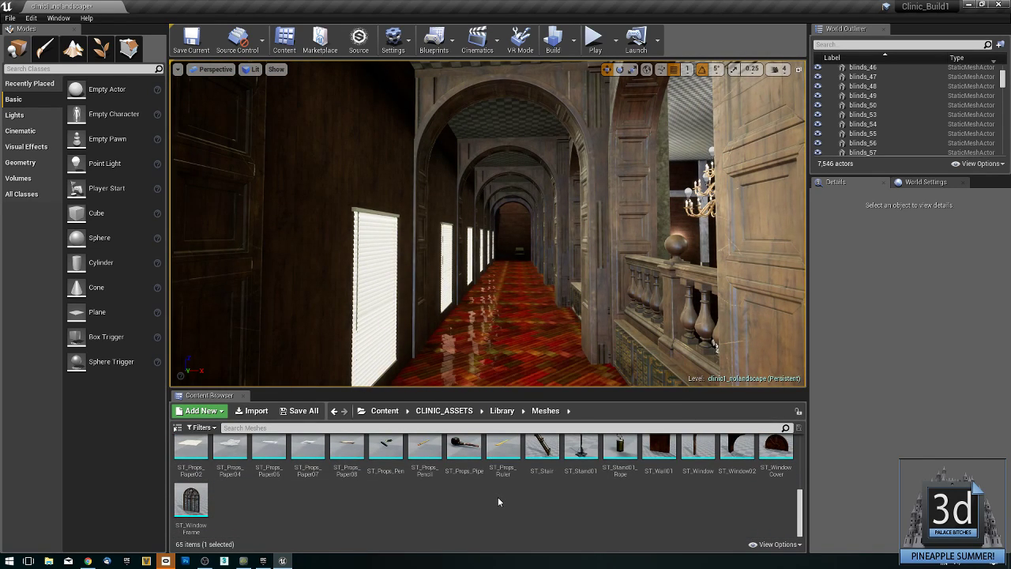
{"action": "scroll", "coordinate": [498, 497], "scroll_direction": "up", "scroll_amount": 1}
{"action": "scroll", "coordinate": [498, 497], "scroll_direction": "up", "scroll_amount": 4}
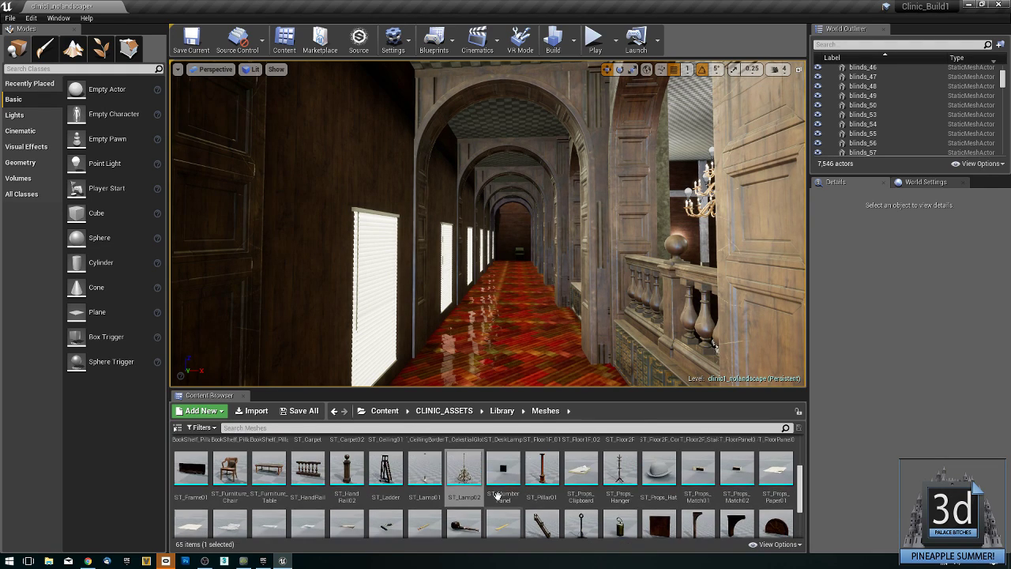
{"action": "scroll", "coordinate": [498, 495], "scroll_direction": "down", "scroll_amount": 6}
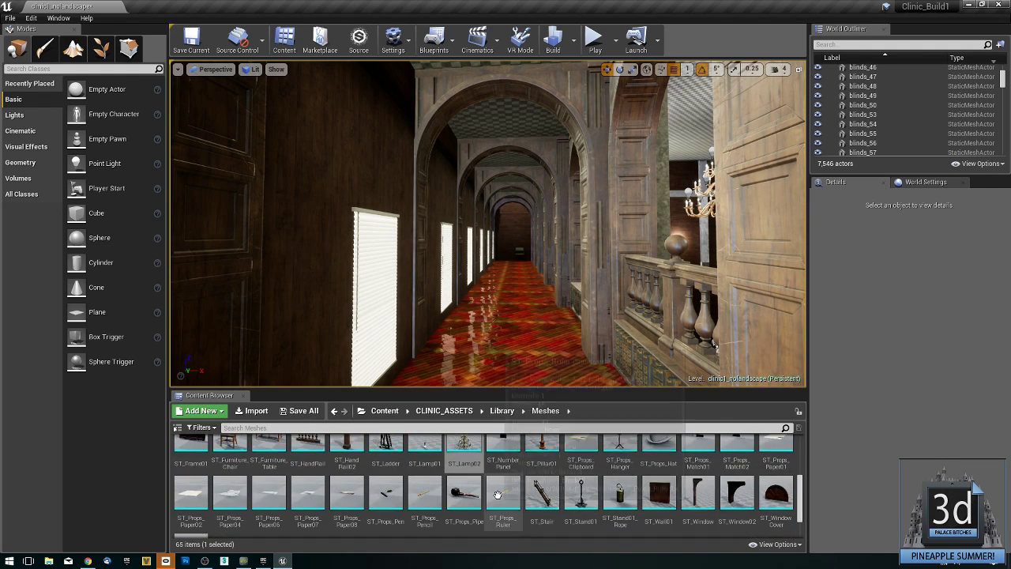
{"action": "right_click_drag", "start_coordinate": [558, 329], "coordinate": [405, 376]}
{"action": "left_click_drag", "start_coordinate": [443, 332], "coordinate": [509, 318]}
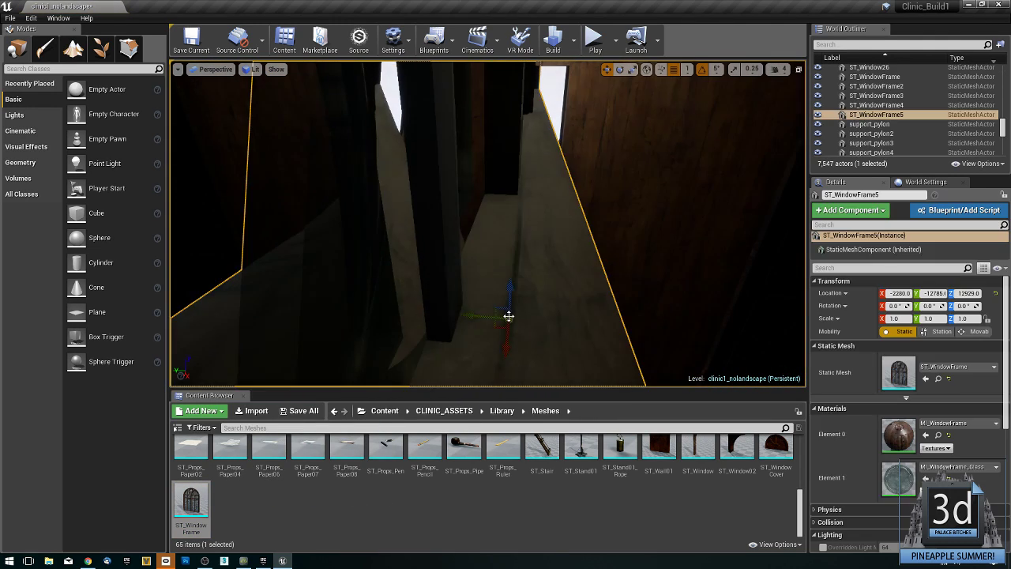
Rotate the placed window frame 90 degrees about the Z axis to align it with the corridor wall.
{"action": "key", "text": "e"}
{"action": "left_click_drag", "start_coordinate": [543, 354], "coordinate": [495, 370]}
{"action": "right_click_drag", "start_coordinate": [495, 348], "coordinate": [496, 316]}
{"action": "key", "text": "s"}
Scale the window frame uniformly to about 0.16 and move it into the window opening.
{"action": "key", "text": "r"}
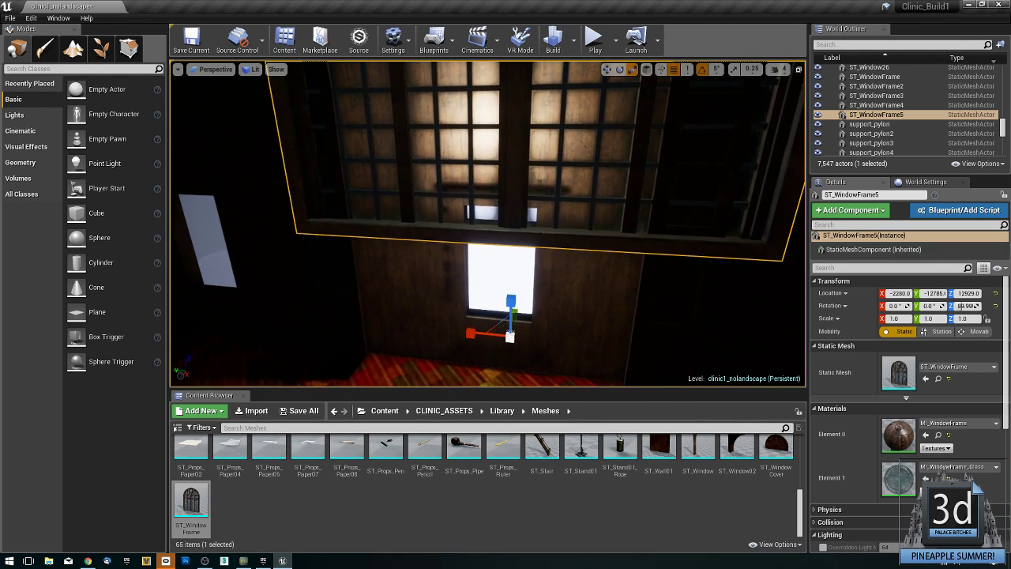
{"action": "left_click_drag", "start_coordinate": [510, 341], "coordinate": [488, 310]}
{"action": "key", "text": "w"}
{"action": "right_click_drag", "start_coordinate": [524, 291], "coordinate": [523, 269]}
{"action": "right_click_drag", "start_coordinate": [479, 331], "coordinate": [516, 332]}
Play the level from the floor near the window to inspect the fitted frame, and end the preview.
{"action": "right_click", "coordinate": [516, 332]}
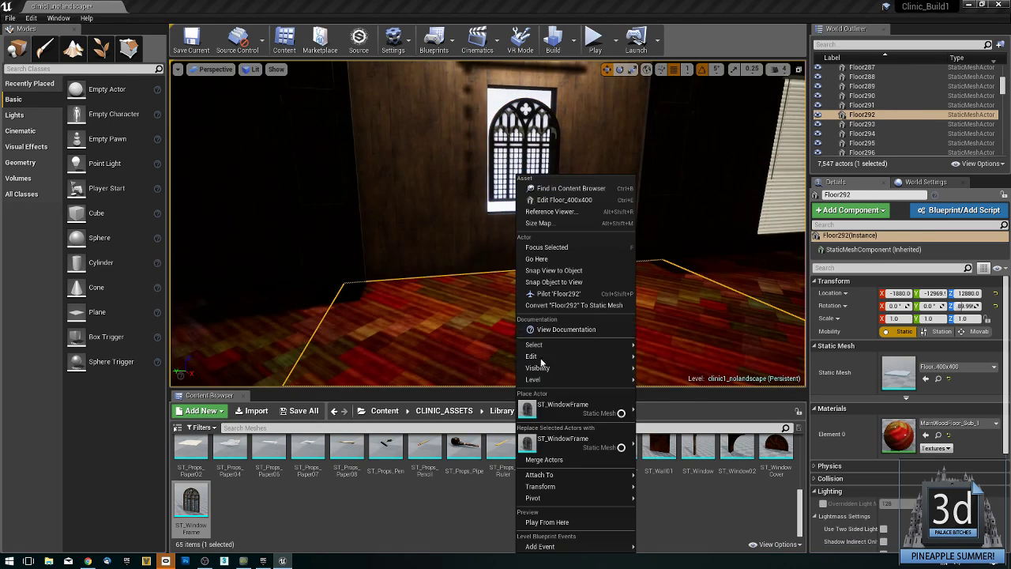
{"action": "left_click", "coordinate": [555, 523]}
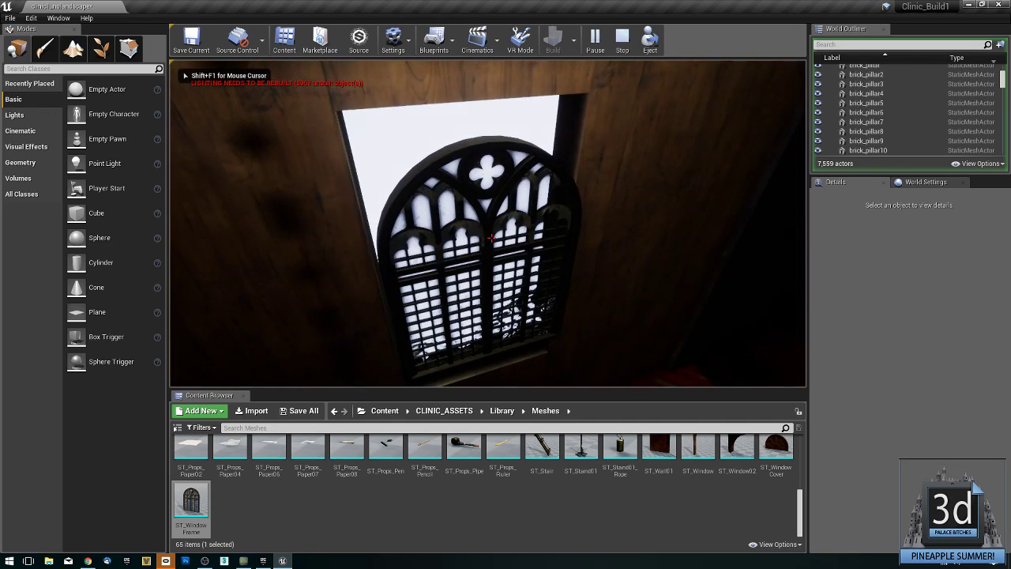
{"action": "key", "text": "s"}
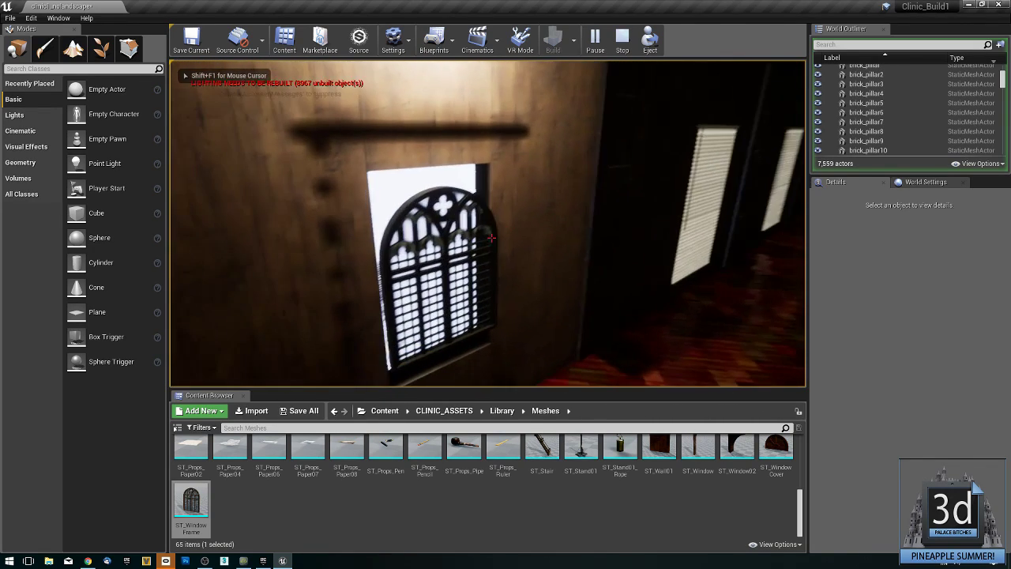
{"action": "key", "text": "Escape"}
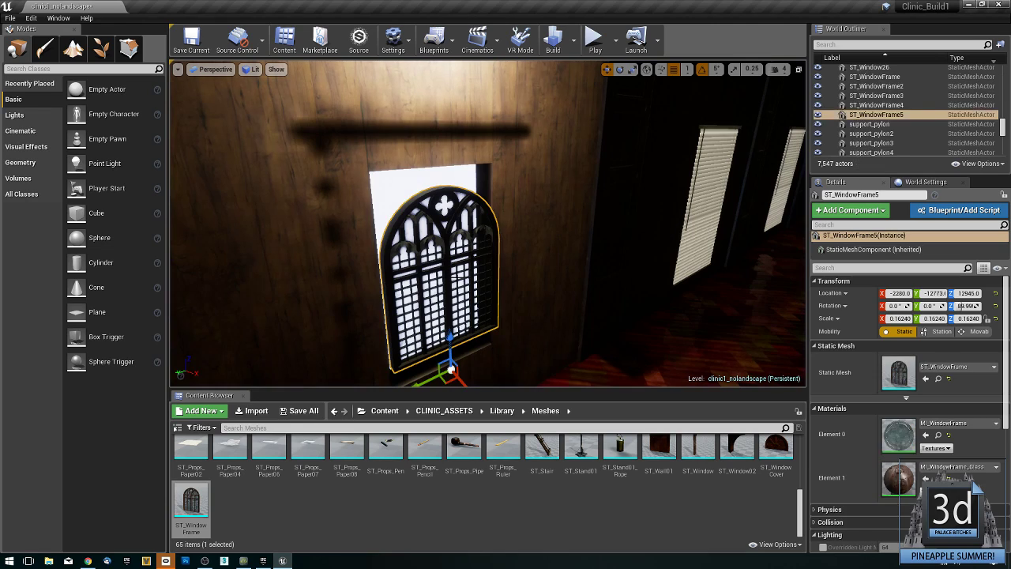
Remove the trial window frame and delete the blinds from the next three windows along the corridor.
{"action": "right_click_drag", "start_coordinate": [488, 224], "coordinate": [610, 186]}
{"action": "key", "text": "w"}
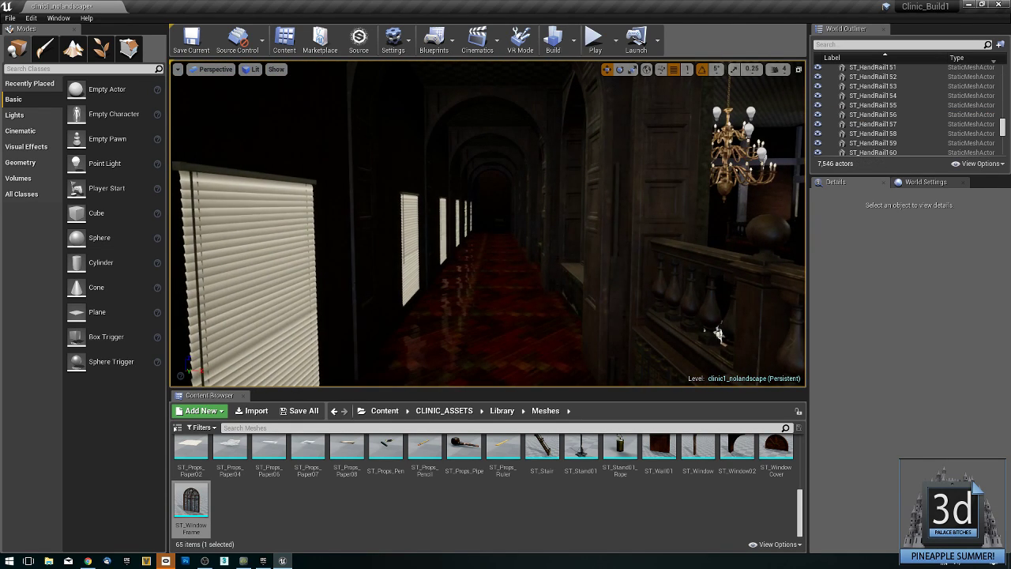
{"action": "left_click", "coordinate": [284, 301]}
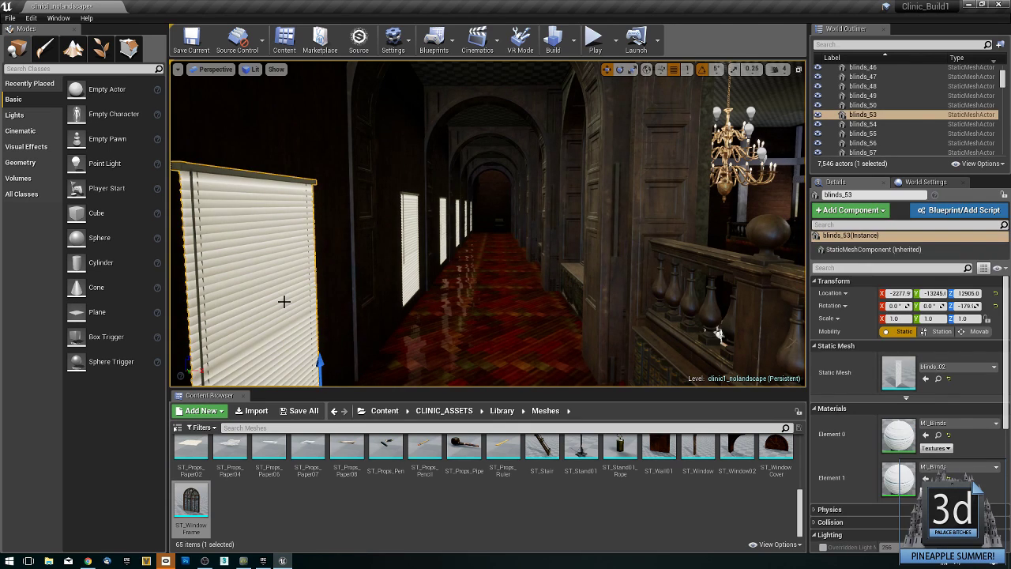
{"action": "key", "text": "Delete"}
{"action": "left_click", "coordinate": [409, 238]}
{"action": "key", "text": "Delete"}
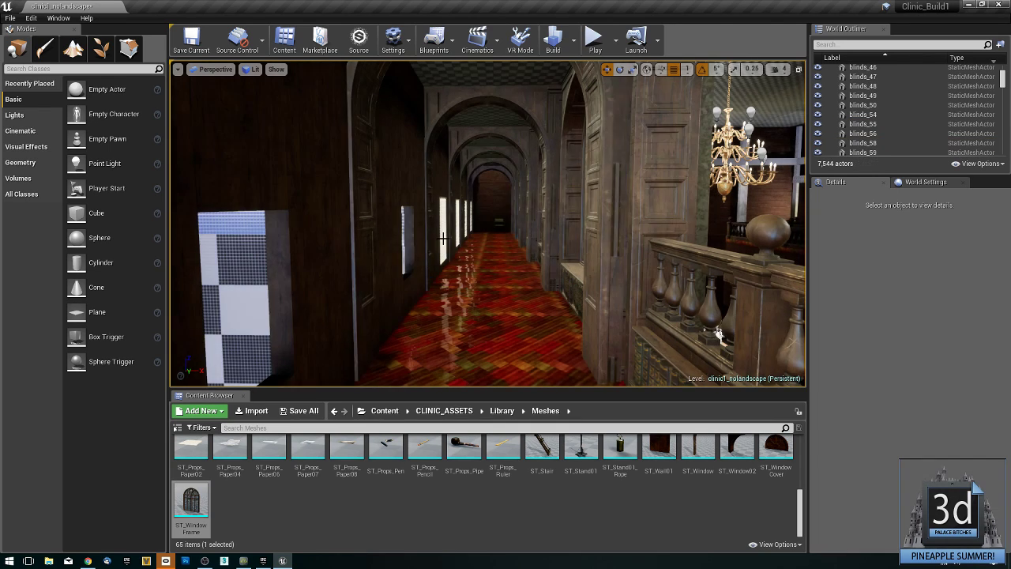
{"action": "left_click", "coordinate": [443, 232]}
{"action": "key", "text": "Delete"}
Delete the three blinds remaining on the windows toward the far end of the corridor.
{"action": "mouse_move", "coordinate": [444, 233]}
{"action": "right_mouse_down"}
{"action": "mouse_move", "coordinate": [486, 207]}
{"action": "mouse_move", "coordinate": [431, 225]}
{"action": "mouse_move", "coordinate": [447, 225]}
{"action": "right_mouse_up"}
{"action": "key", "text": "w"}
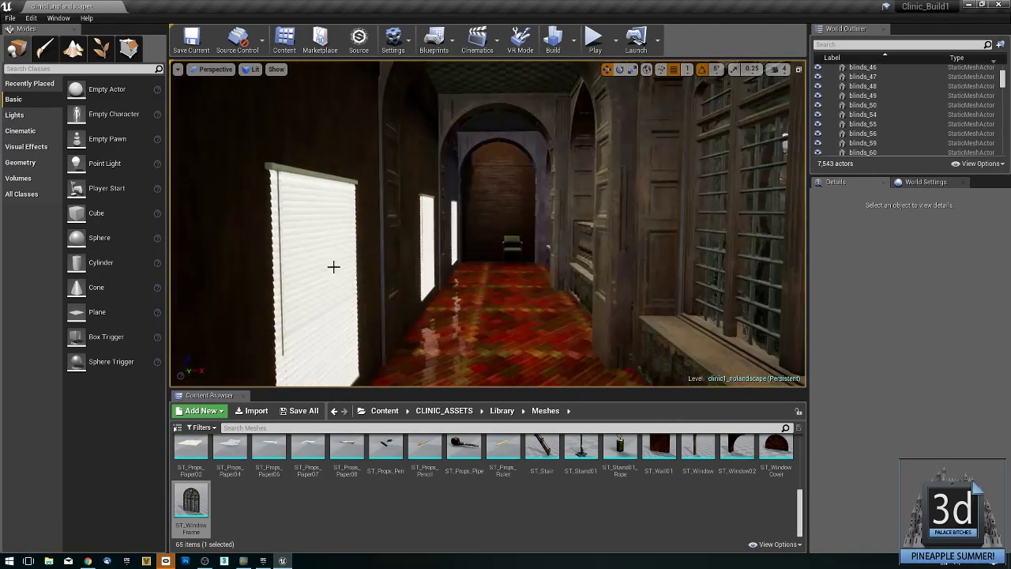
{"action": "left_click", "coordinate": [324, 271]}
{"action": "key", "text": "Delete"}
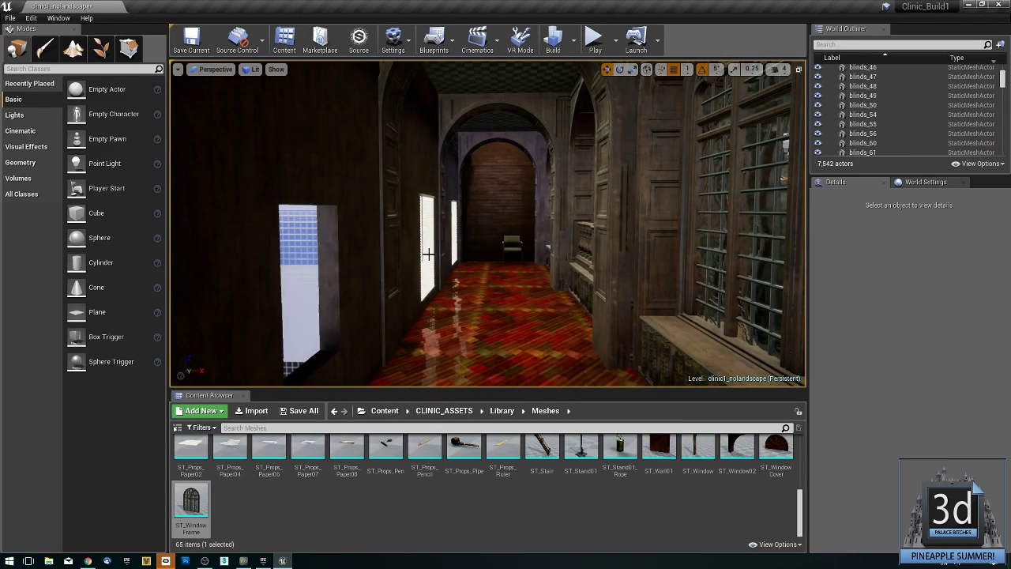
{"action": "left_click", "coordinate": [427, 253]}
{"action": "key", "text": "Delete"}
{"action": "left_click", "coordinate": [455, 239]}
{"action": "key", "text": "Delete"}
Locate the first windowed wall's mesh in the StarterContent Architecture folder and choose Wall_400x400 as the replacement.
{"action": "left_click_drag", "start_coordinate": [454, 239], "coordinate": [407, 221]}
{"action": "mouse_move", "coordinate": [407, 221]}
{"action": "right_mouse_down"}
{"action": "mouse_move", "coordinate": [430, 220]}
{"action": "mouse_move", "coordinate": [396, 225]}
{"action": "mouse_move", "coordinate": [260, 170]}
{"action": "mouse_move", "coordinate": [317, 173]}
{"action": "mouse_move", "coordinate": [379, 217]}
{"action": "mouse_move", "coordinate": [373, 233]}
{"action": "mouse_move", "coordinate": [403, 237]}
{"action": "right_mouse_up"}
{"action": "mouse_move", "coordinate": [383, 182]}
{"action": "left_mouse_down"}
{"action": "mouse_move", "coordinate": [376, 186]}
{"action": "mouse_move", "coordinate": [399, 194]}
{"action": "left_mouse_up"}
{"action": "right_click_drag", "start_coordinate": [399, 193], "coordinate": [576, 193]}
{"action": "left_click_drag", "start_coordinate": [403, 185], "coordinate": [423, 187]}
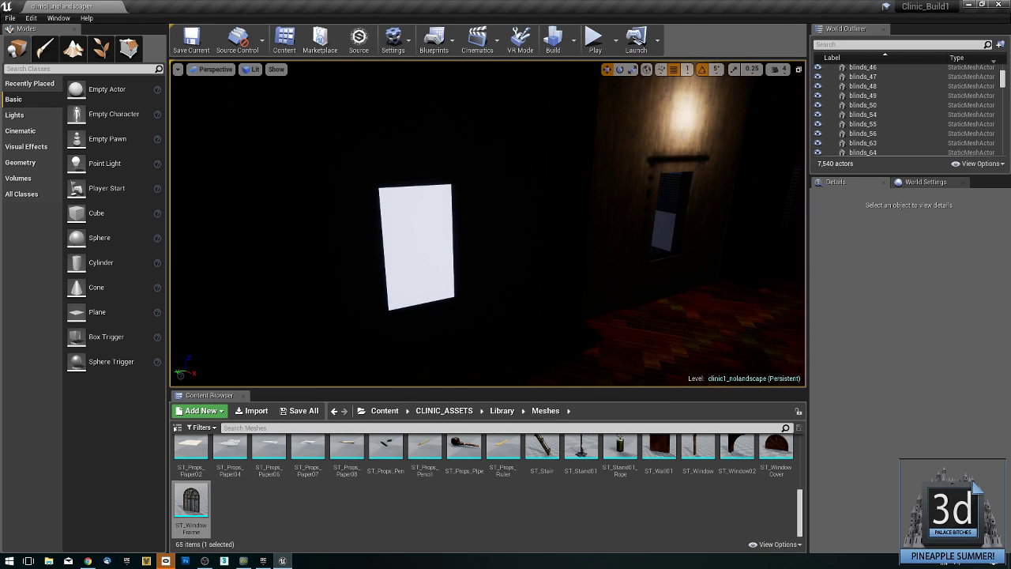
{"action": "left_click", "coordinate": [502, 237]}
{"action": "right_click_drag", "start_coordinate": [501, 237], "coordinate": [562, 232]}
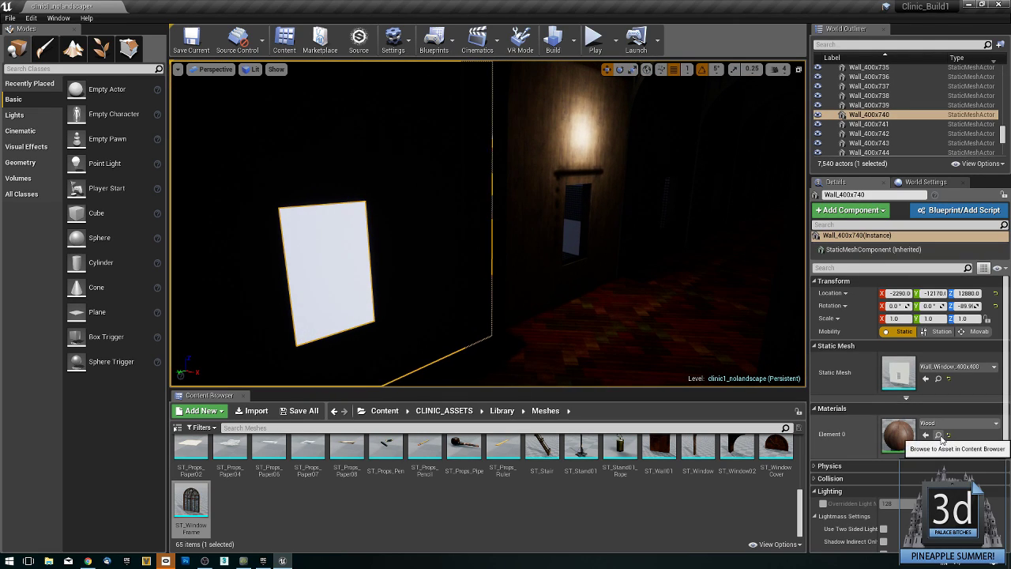
{"action": "left_click", "coordinate": [938, 379]}
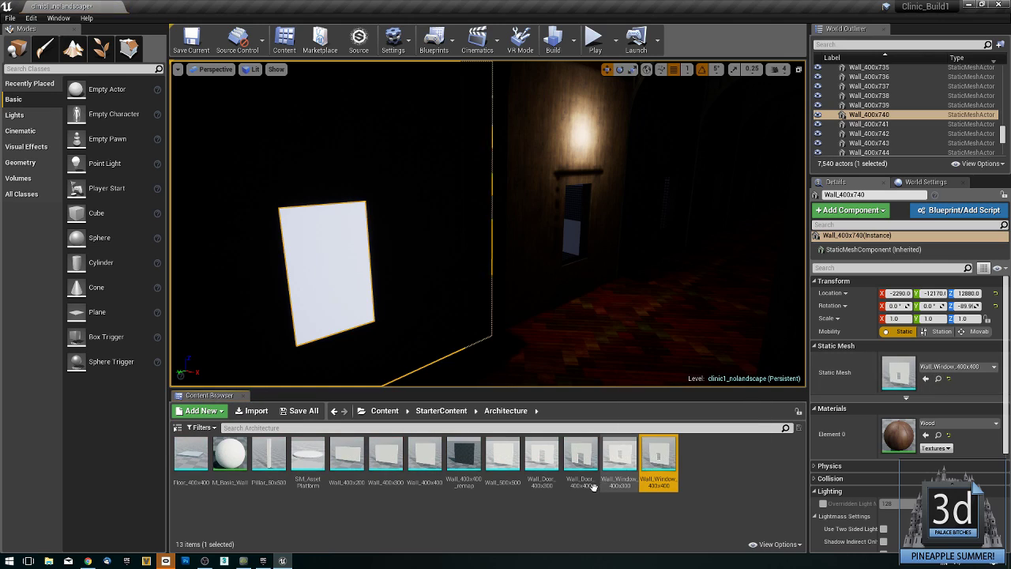
{"action": "left_click", "coordinate": [425, 454]}
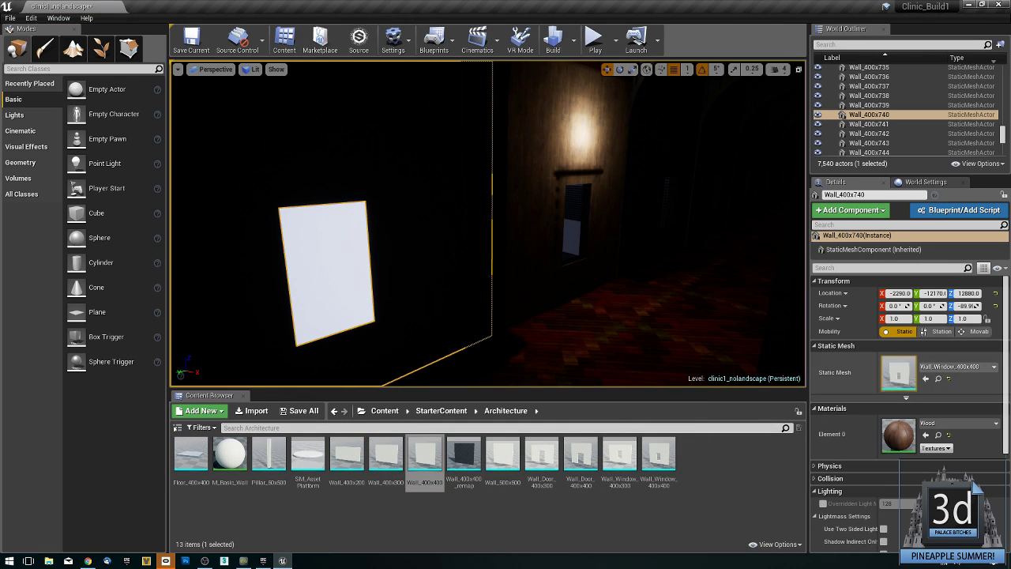
{"action": "right_click", "coordinate": [467, 275]}
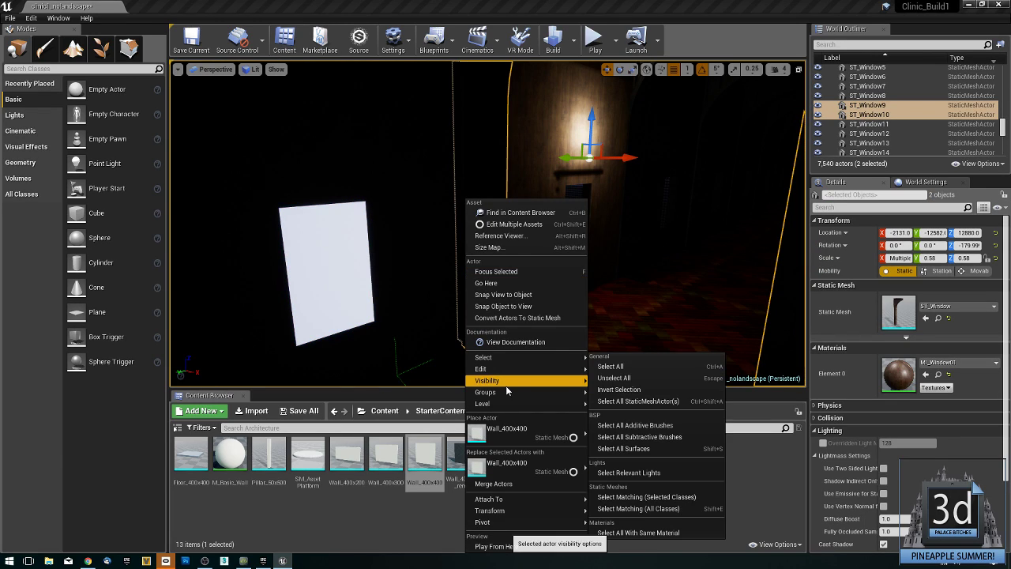
{"action": "mouse_move", "coordinate": [506, 392]}
{"action": "right_click_drag", "start_coordinate": [565, 207], "coordinate": [547, 196]}
{"action": "left_click", "coordinate": [568, 207], "text": "ctrl"}
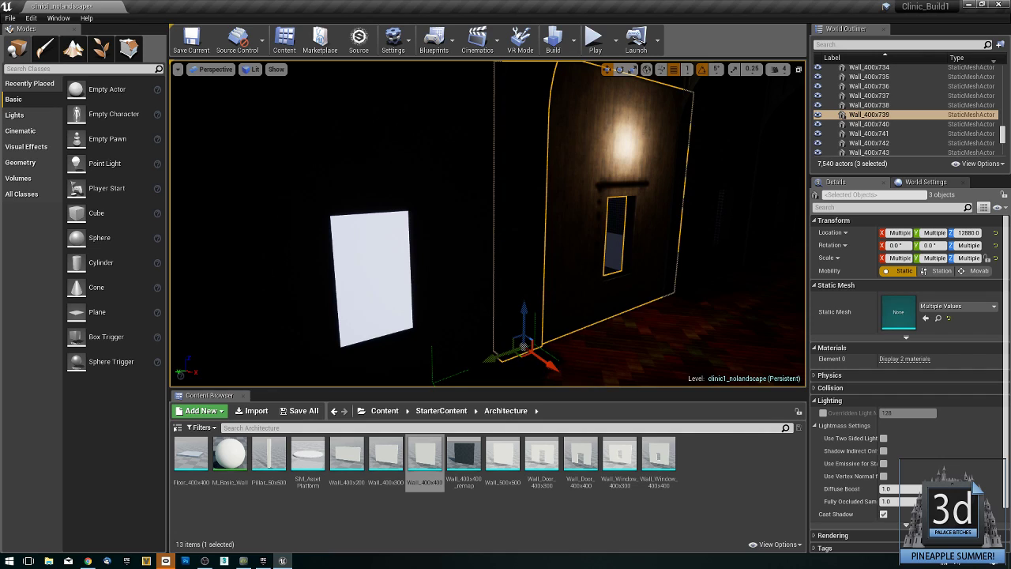
Replace the first two windowed wall sections, the dark one and its lamp-lit neighbor, with Wall_400x400.
{"action": "left_click", "coordinate": [469, 226]}
{"action": "left_click", "coordinate": [576, 294], "text": "ctrl"}
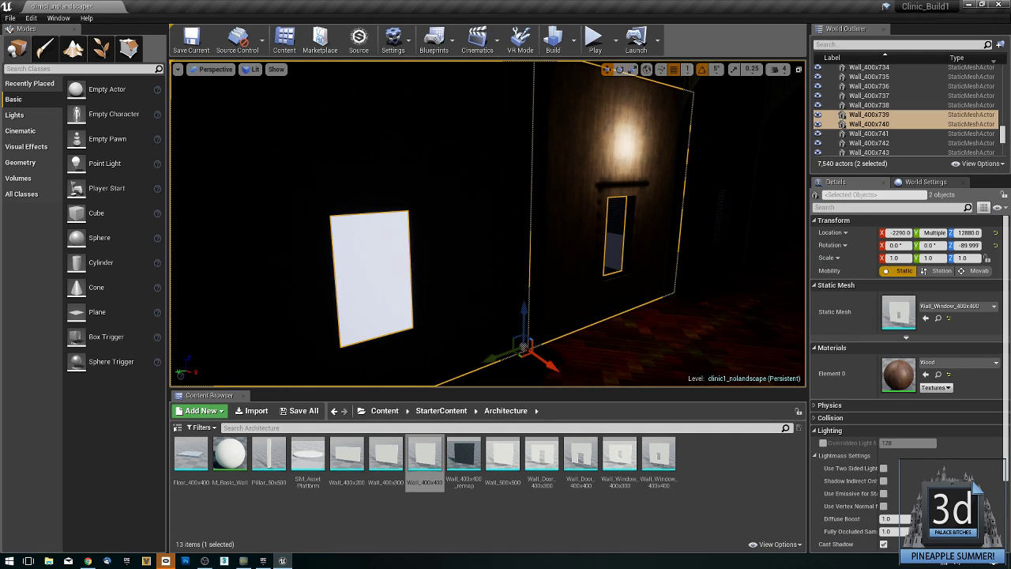
{"action": "right_click", "coordinate": [494, 199]}
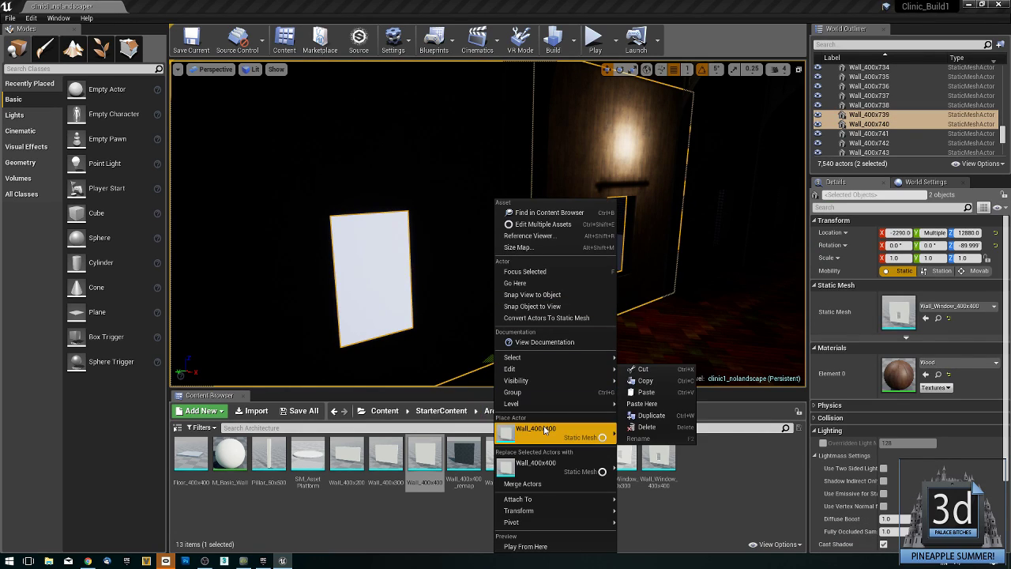
{"action": "left_click", "coordinate": [543, 464]}
Select the six remaining windowed wall sections along the corridor and replace them with Wall_400x400.
{"action": "right_click_drag", "start_coordinate": [534, 316], "coordinate": [632, 315]}
{"action": "right_click_drag", "start_coordinate": [516, 235], "coordinate": [502, 198]}
{"action": "left_click", "coordinate": [451, 230]}
{"action": "left_click", "coordinate": [450, 231], "text": "ctrl"}
{"action": "left_click", "coordinate": [419, 286], "text": "ctrl"}
{"action": "left_click", "coordinate": [437, 283], "text": "ctrl"}
{"action": "left_click", "coordinate": [440, 286], "text": "ctrl"}
{"action": "mouse_move", "coordinate": [441, 286]}
{"action": "right_mouse_down"}
{"action": "mouse_move", "coordinate": [439, 275]}
{"action": "mouse_move", "coordinate": [474, 272]}
{"action": "mouse_move", "coordinate": [434, 269]}
{"action": "right_mouse_up"}
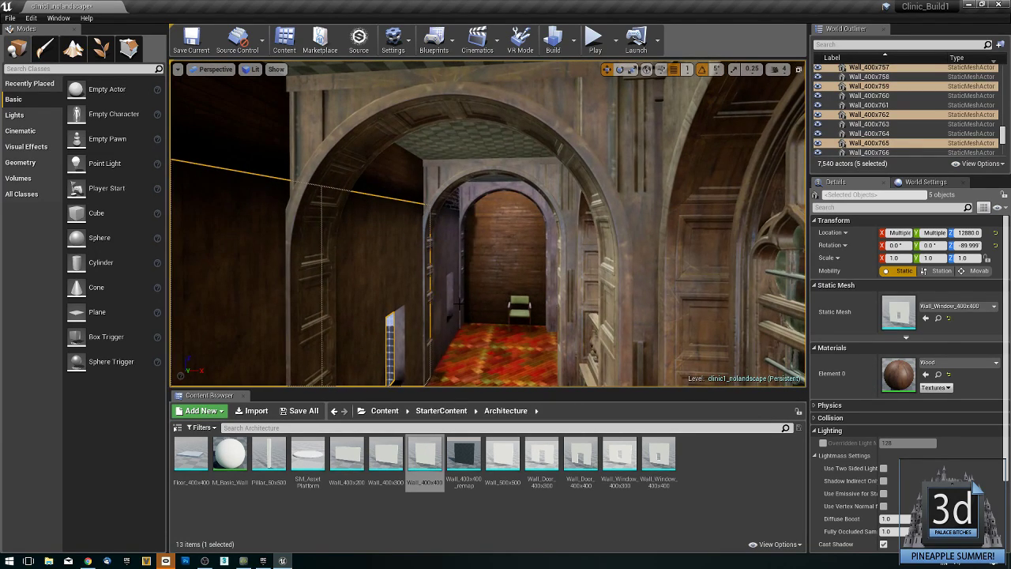
{"action": "left_click", "coordinate": [446, 260], "text": "ctrl"}
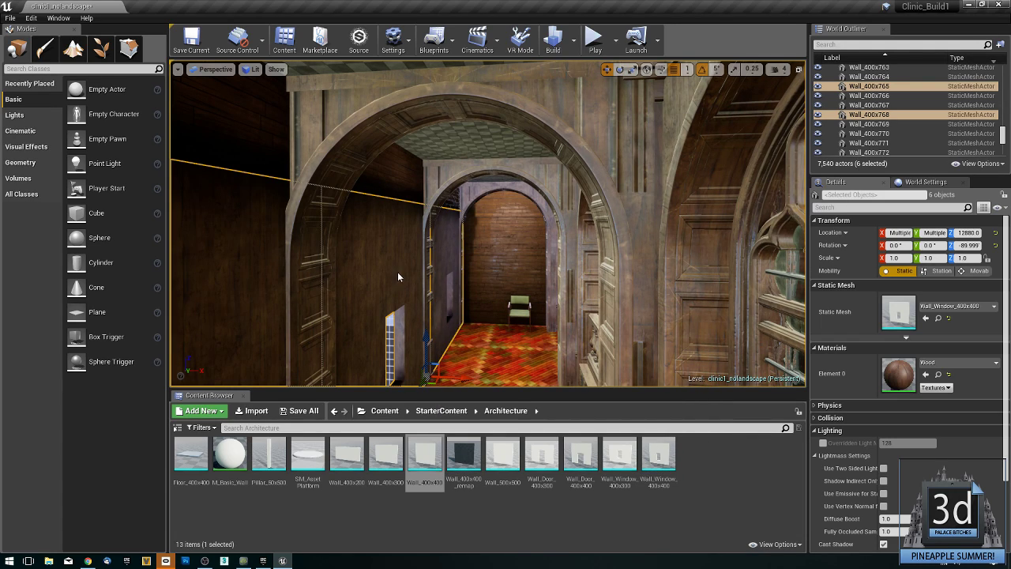
{"action": "right_click", "coordinate": [399, 200]}
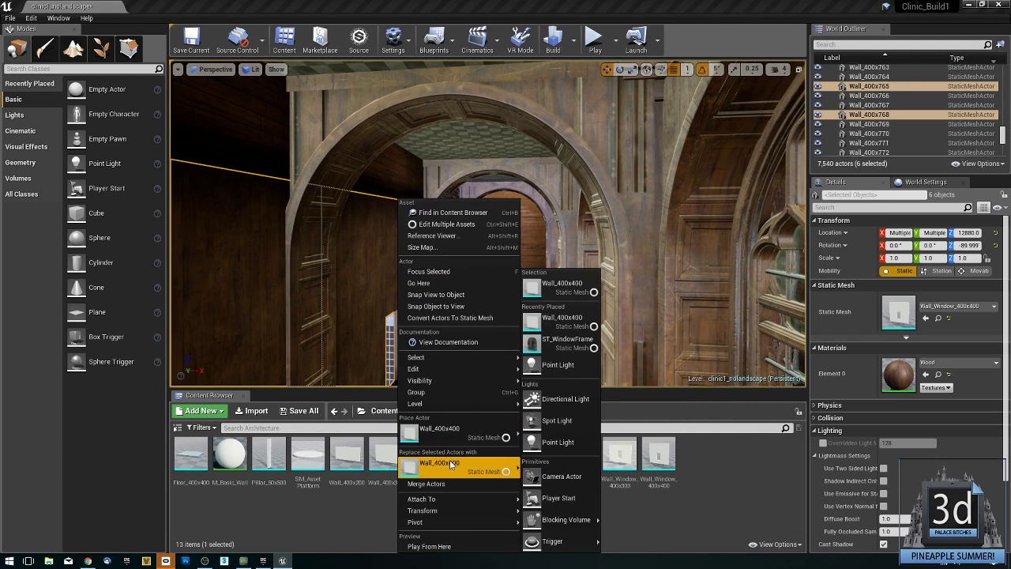
{"action": "left_click", "coordinate": [451, 463]}
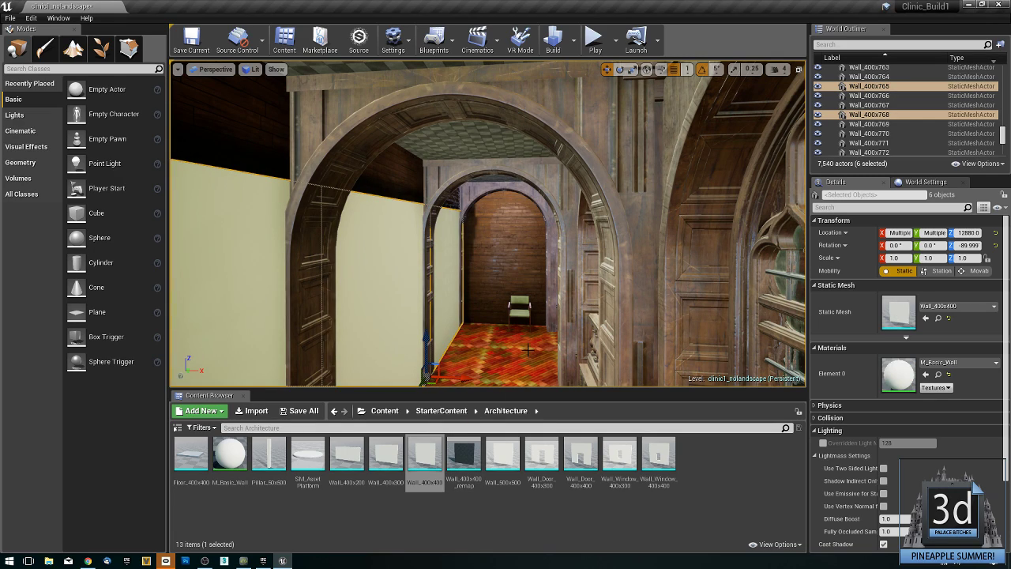
Locate the upper wall's M_Wood_Floor_Walnut_Polished material and apply it to the farthest plain wall section in the corridor.
{"action": "left_click", "coordinate": [393, 173]}
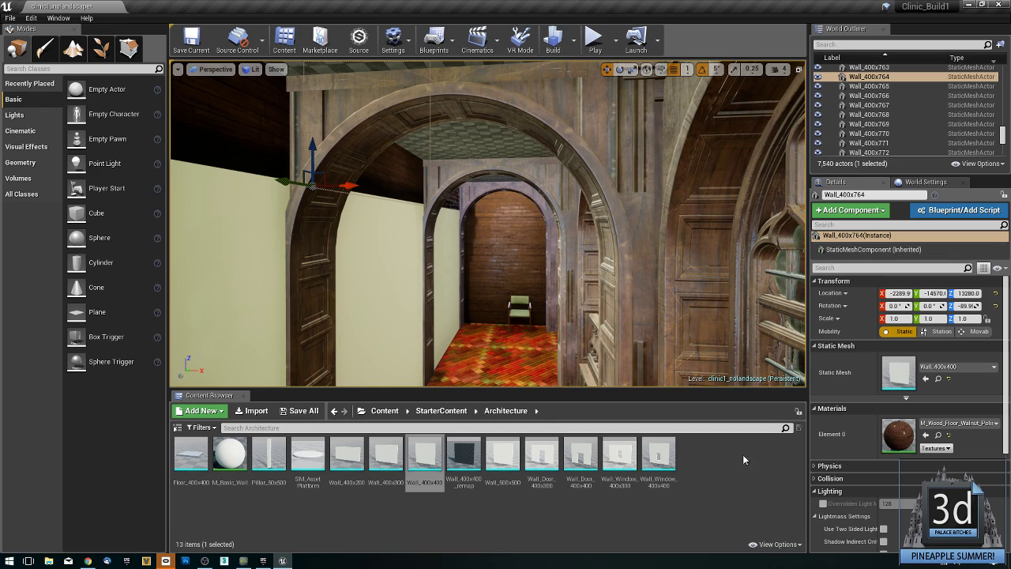
{"action": "left_click", "coordinate": [939, 437]}
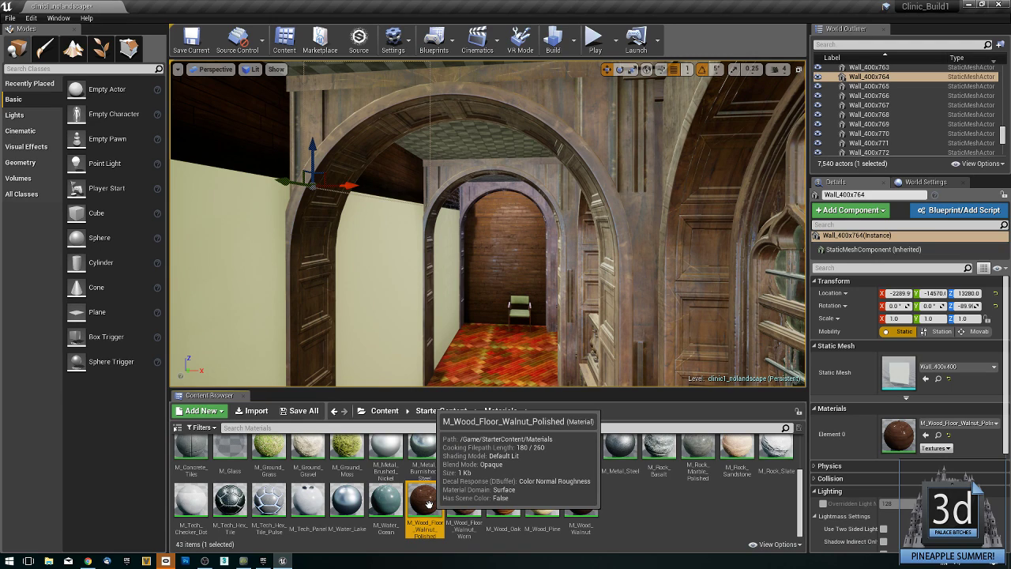
{"action": "left_click_drag", "start_coordinate": [427, 503], "coordinate": [446, 320]}
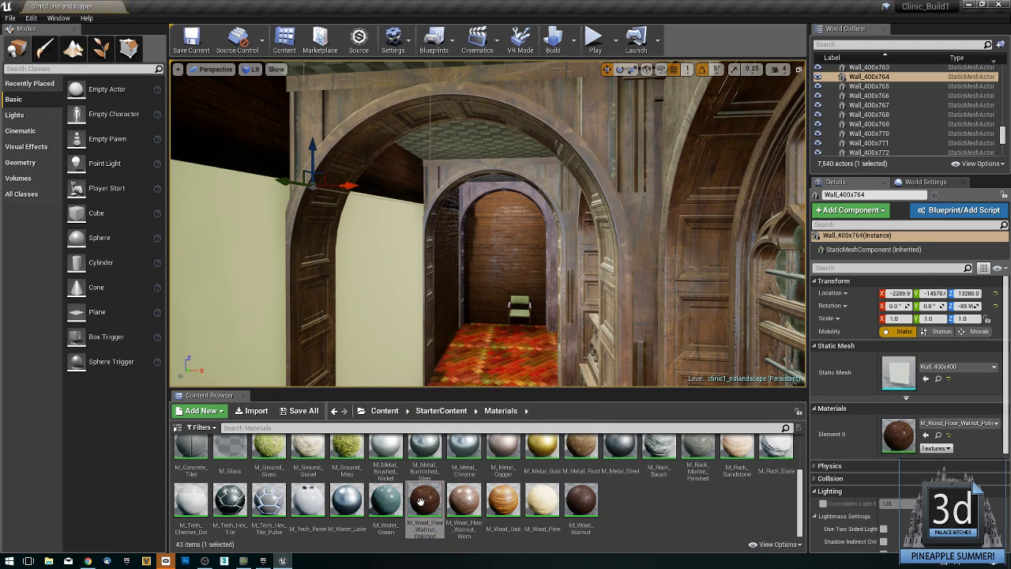
Apply the M_Wood_Floor_Walnut_Polished material to the remaining plain wall sections along the corridor.
{"action": "left_click_drag", "start_coordinate": [423, 501], "coordinate": [398, 295]}
{"action": "right_click_drag", "start_coordinate": [398, 295], "coordinate": [340, 331]}
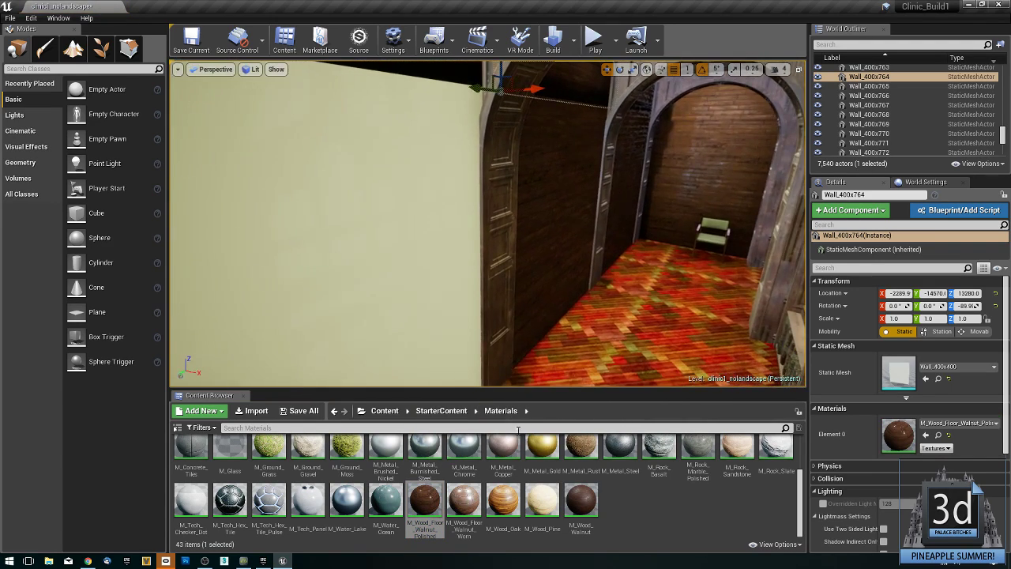
{"action": "left_click_drag", "start_coordinate": [424, 501], "coordinate": [402, 304]}
{"action": "right_click_drag", "start_coordinate": [402, 304], "coordinate": [330, 332]}
{"action": "key", "text": "Down"}
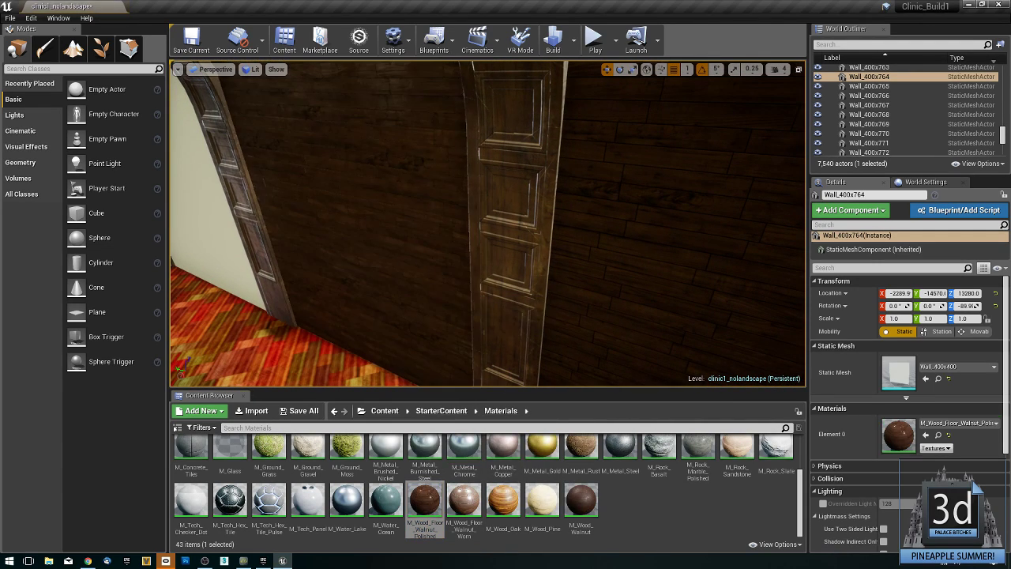
{"action": "left_click_drag", "start_coordinate": [425, 500], "coordinate": [433, 255]}
{"action": "left_click_drag", "start_coordinate": [424, 499], "coordinate": [384, 291]}
{"action": "left_click_drag", "start_coordinate": [425, 499], "coordinate": [370, 234]}
{"action": "left_click_drag", "start_coordinate": [426, 498], "coordinate": [357, 224]}
Select the tiled wall section at the edge of the open gap and set the position snap size to 10.
{"action": "right_click_drag", "start_coordinate": [358, 224], "coordinate": [199, 255]}
{"action": "key", "text": "w"}
{"action": "right_click_drag", "start_coordinate": [411, 229], "coordinate": [411, 229]}
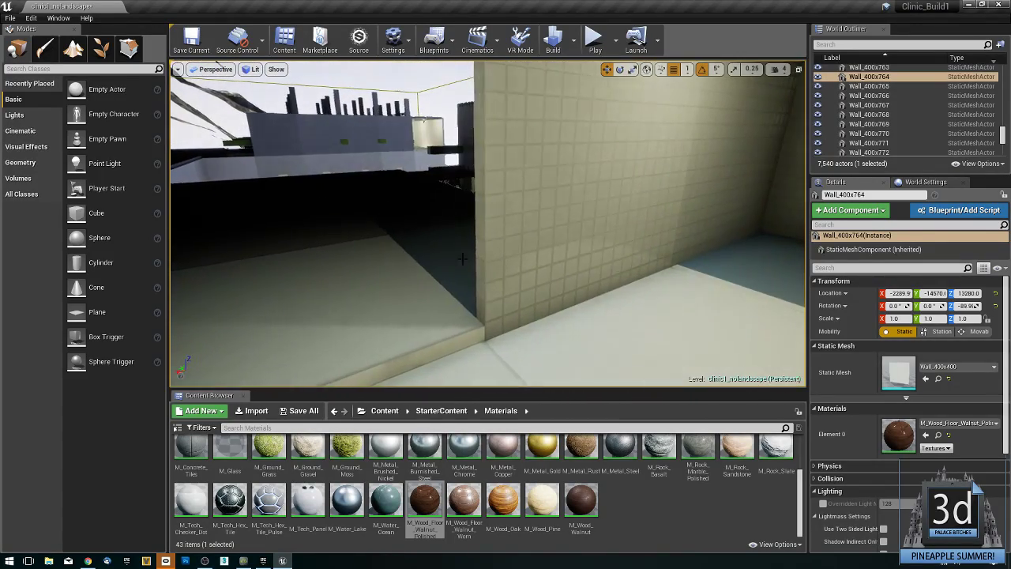
{"action": "left_click", "coordinate": [534, 230]}
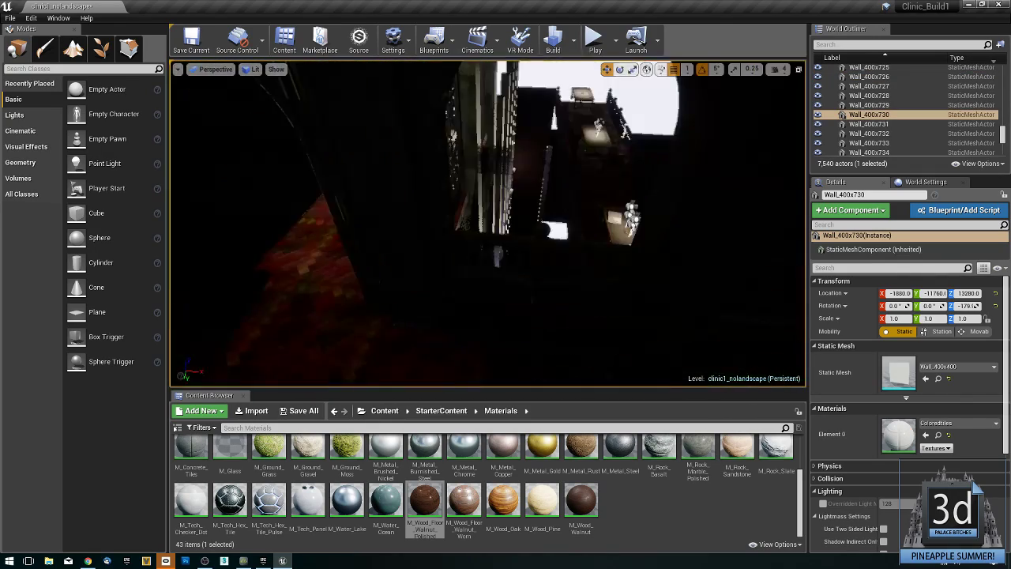
{"action": "right_click_drag", "start_coordinate": [535, 230], "coordinate": [632, 225]}
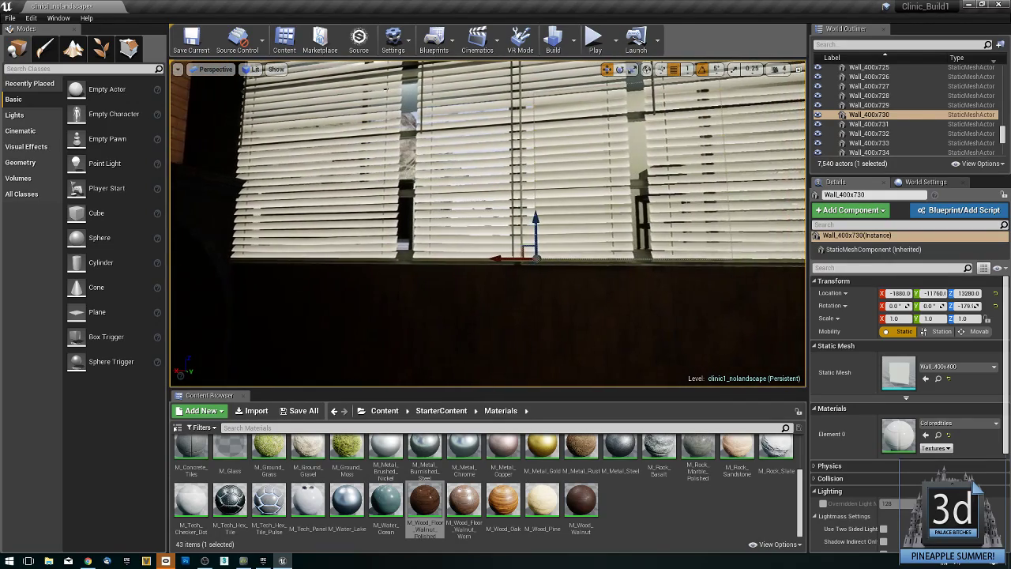
{"action": "key", "text": "w"}
{"action": "right_click_drag", "start_coordinate": [506, 225], "coordinate": [488, 269]}
{"action": "right_click_drag", "start_coordinate": [571, 246], "coordinate": [571, 246]}
{"action": "right_click_drag", "start_coordinate": [644, 253], "coordinate": [644, 253]}
{"action": "left_click", "coordinate": [687, 68]}
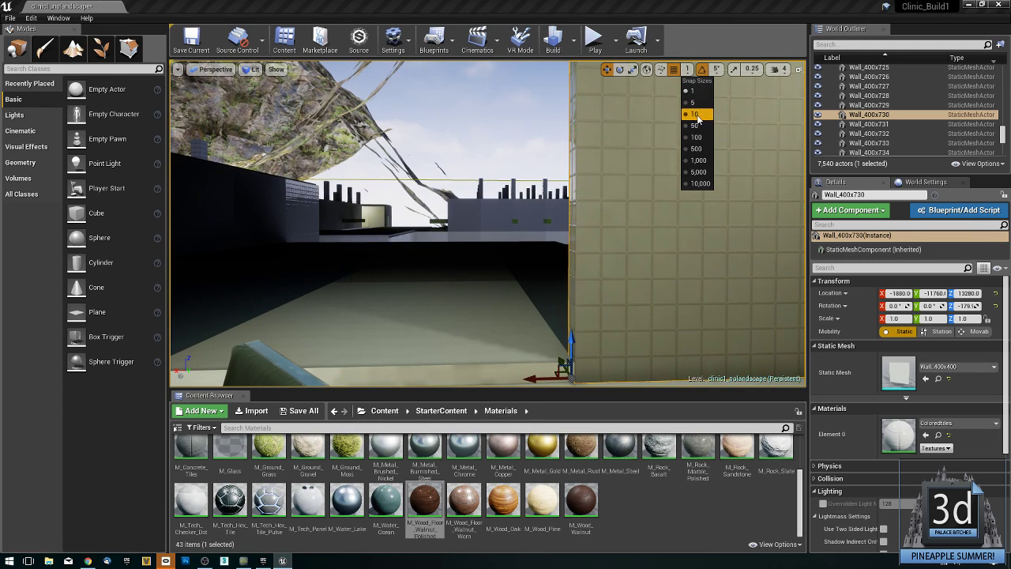
{"action": "left_click", "coordinate": [696, 115]}
Duplicate the tiled wall section 400 units along X into the gap and raise the copy to Z 13300.
{"action": "right_click_drag", "start_coordinate": [703, 145], "coordinate": [702, 190]}
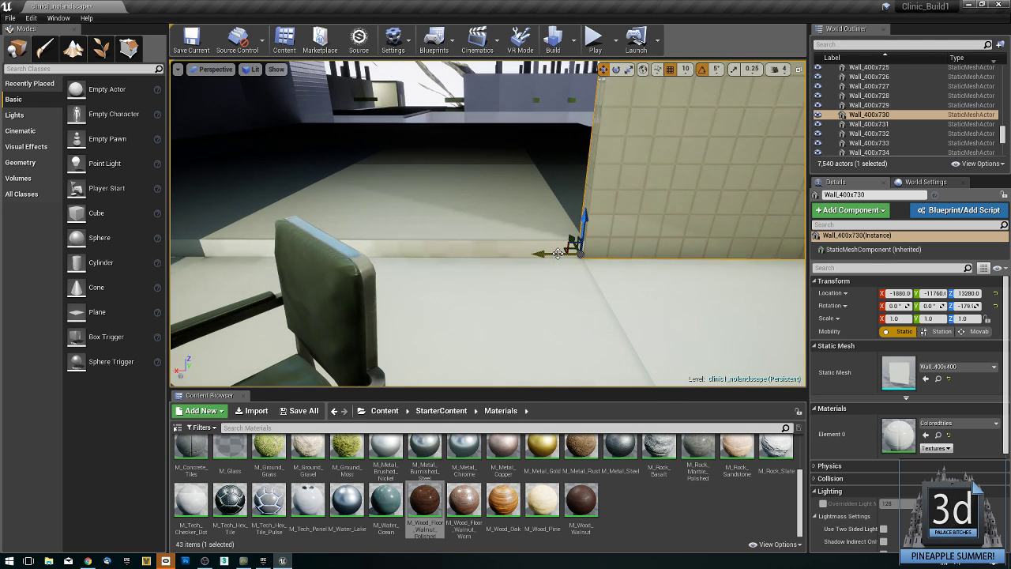
{"action": "left_click_drag", "start_coordinate": [539, 253], "coordinate": [208, 253], "text": "alt+shift"}
{"action": "right_click_drag", "start_coordinate": [506, 254], "coordinate": [632, 218]}
{"action": "left_click_drag", "start_coordinate": [357, 333], "coordinate": [375, 328]}
{"action": "left_click_drag", "start_coordinate": [405, 285], "coordinate": [406, 265]}
{"action": "right_click_drag", "start_coordinate": [406, 266], "coordinate": [288, 279]}
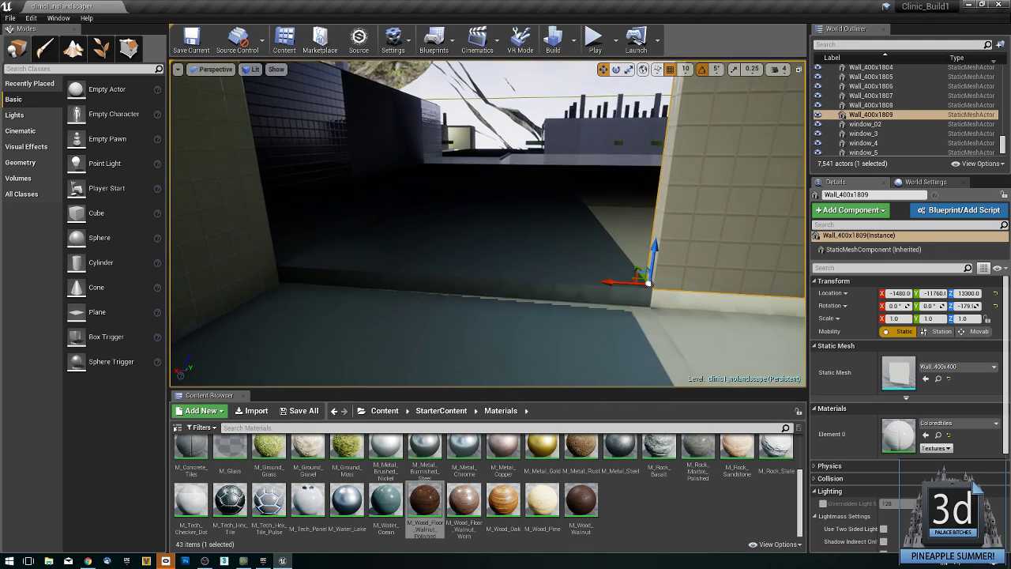
Duplicate the new tiled wall section another 400 units along X to cover the rest of the gap.
{"action": "left_click", "coordinate": [480, 305]}
{"action": "right_click_drag", "start_coordinate": [480, 306], "coordinate": [458, 288]}
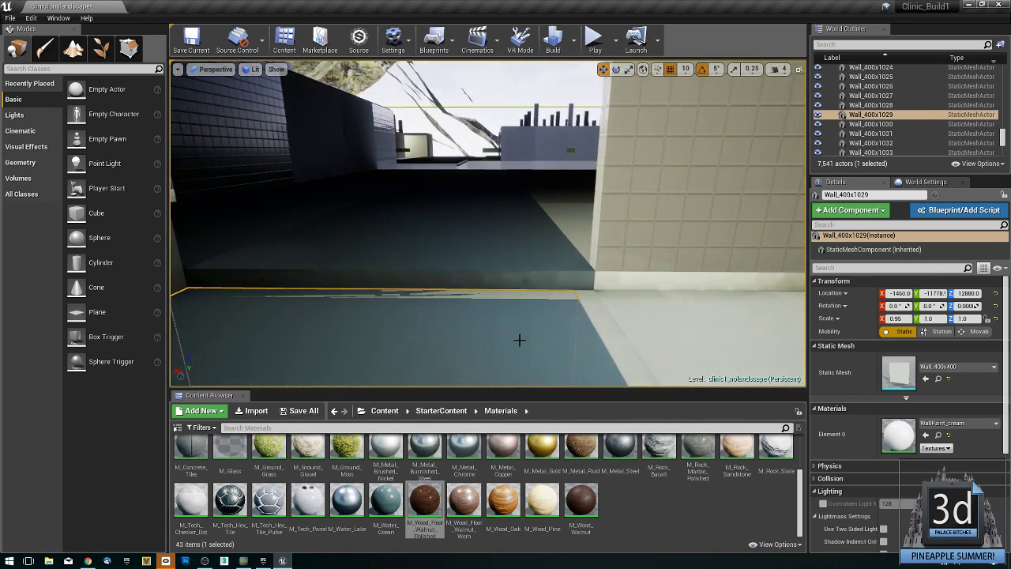
{"action": "left_click", "coordinate": [648, 241]}
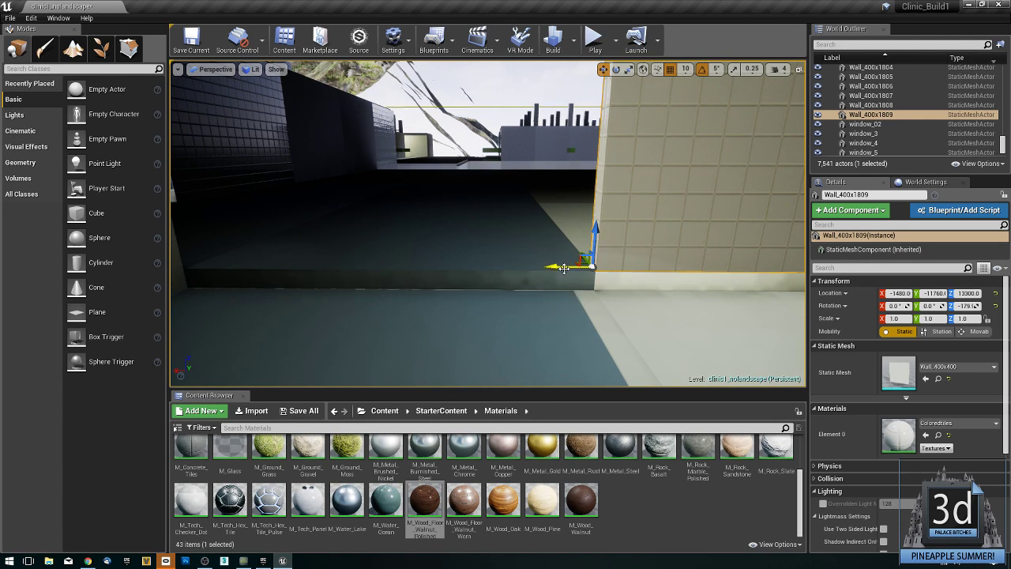
{"action": "left_click_drag", "start_coordinate": [565, 266], "coordinate": [448, 266], "text": "alt"}
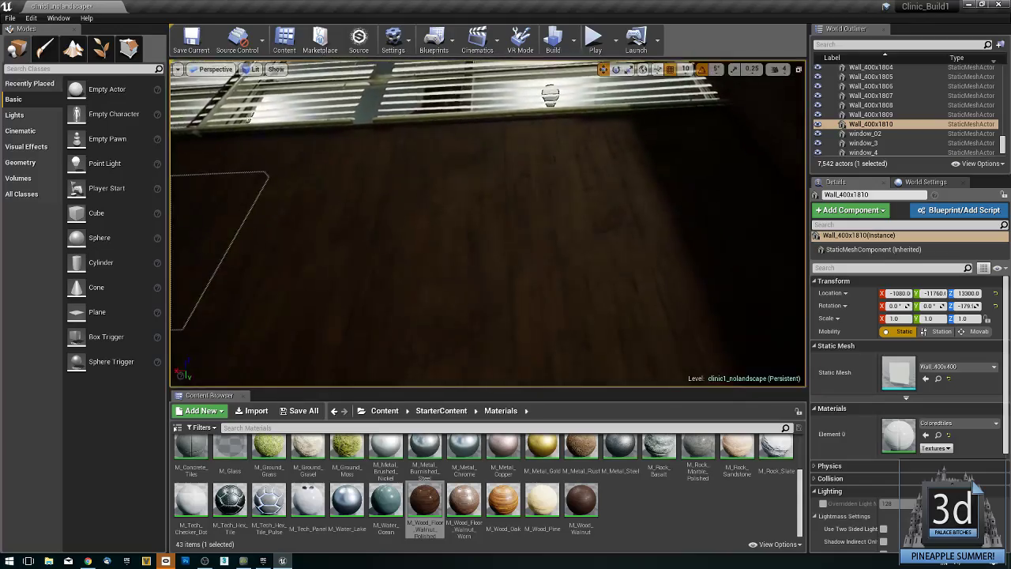
Delete the lone guest chair at the far end of the corridor.
{"action": "right_click_drag", "start_coordinate": [489, 237], "coordinate": [316, 194]}
{"action": "right_click_drag", "start_coordinate": [701, 260], "coordinate": [741, 380]}
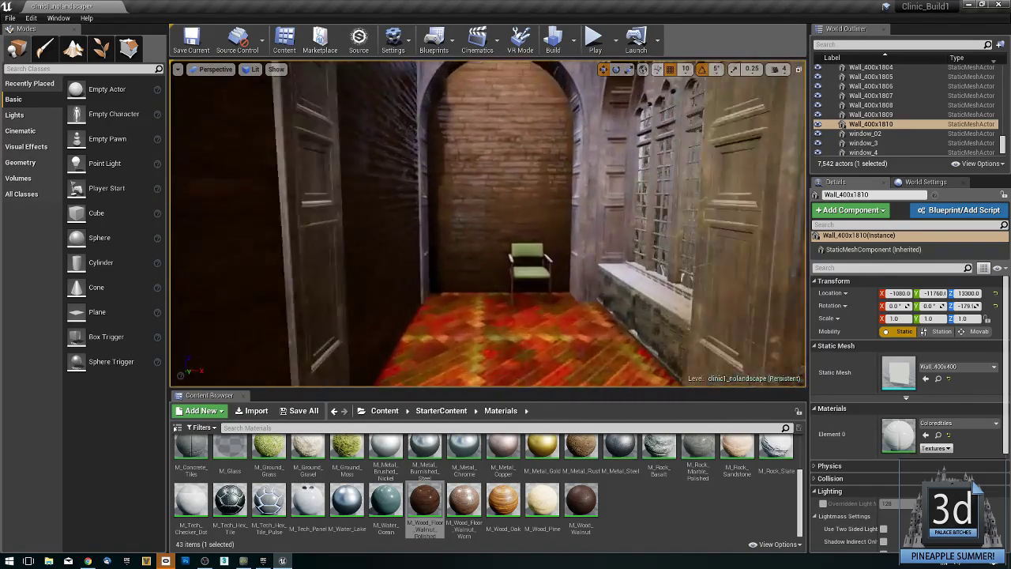
{"action": "left_click", "coordinate": [531, 291]}
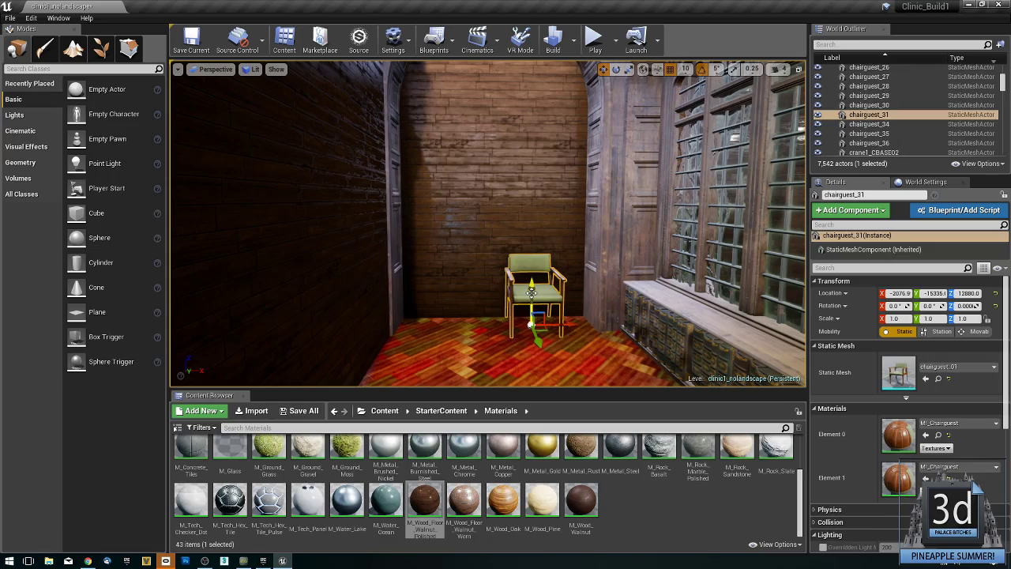
{"action": "key", "text": "Delete"}
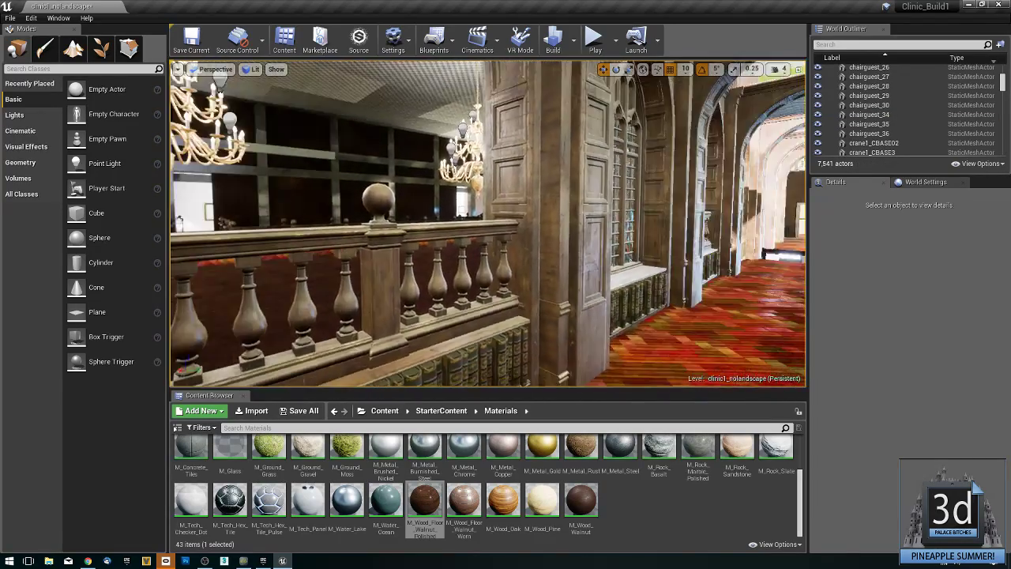
{"action": "right_click_drag", "start_coordinate": [488, 224], "coordinate": [672, 224]}
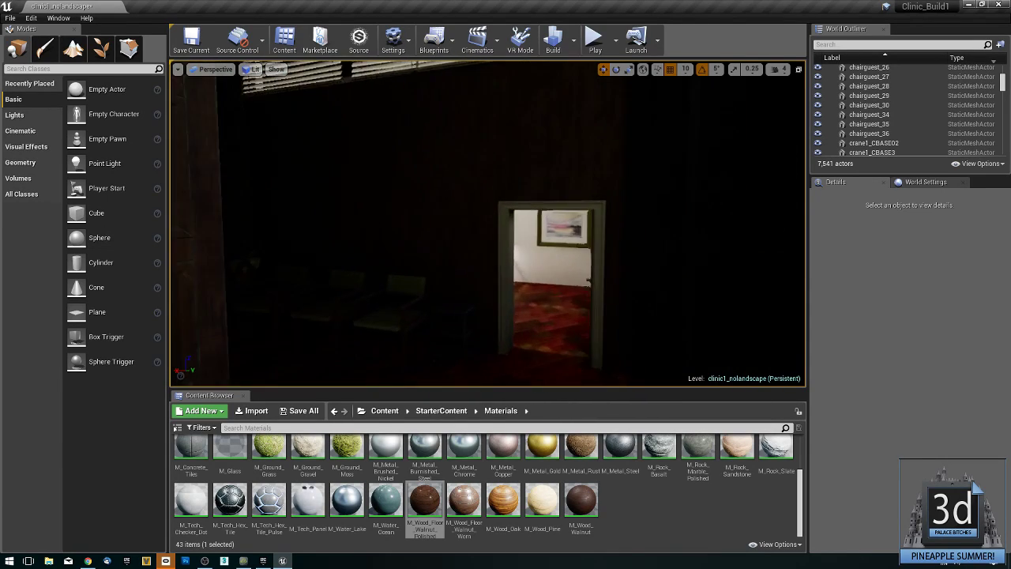
{"action": "right_click_drag", "start_coordinate": [488, 224], "coordinate": [545, 245]}
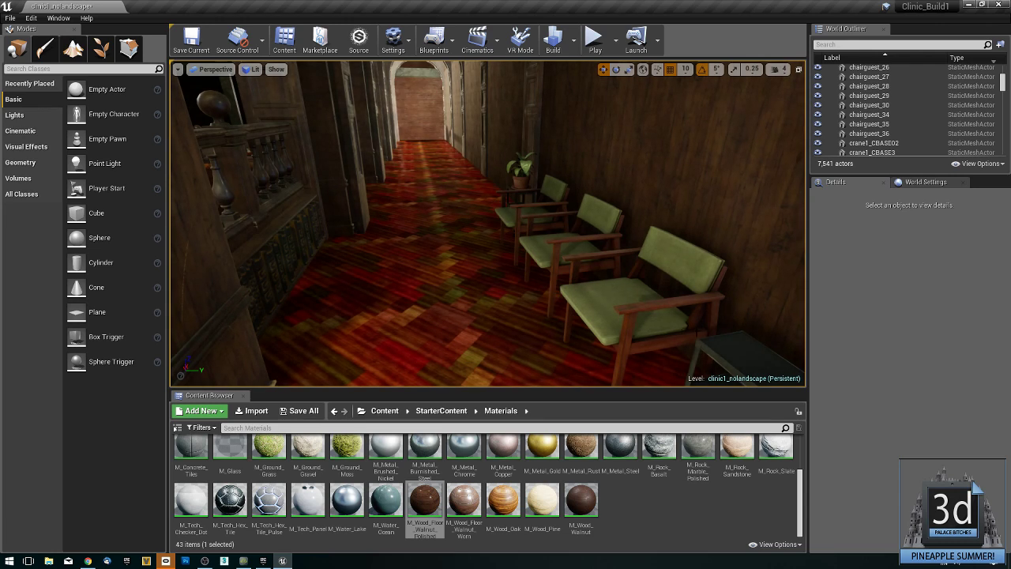
{"action": "left_click", "coordinate": [734, 359]}
{"action": "key", "text": "Delete"}
{"action": "left_click", "coordinate": [655, 300]}
{"action": "key", "text": "Delete"}
{"action": "left_click", "coordinate": [567, 235]}
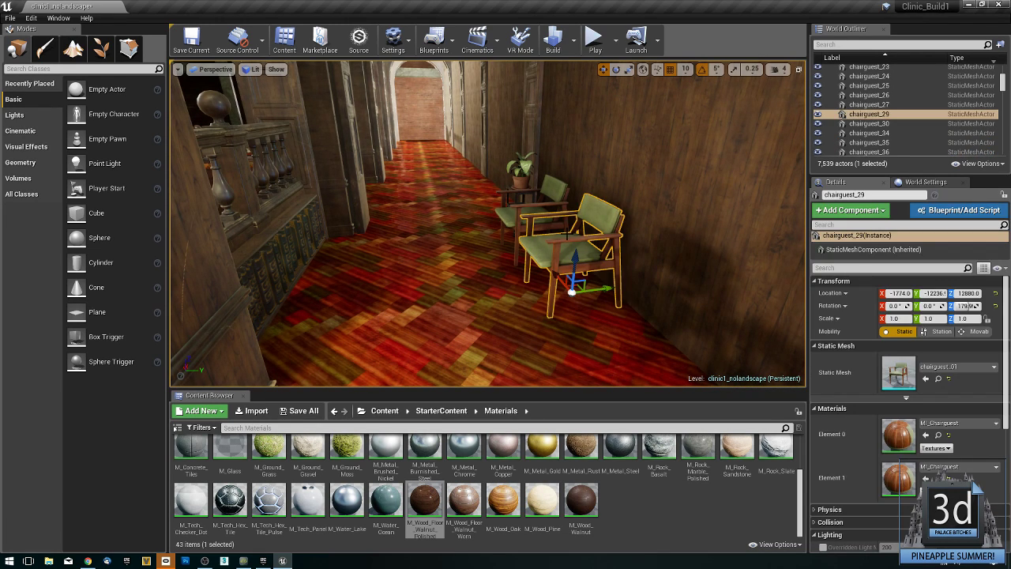
{"action": "key", "text": "ctrl+z"}
{"action": "key", "text": "ctrl+z"}
{"action": "key", "text": "ctrl+z"}
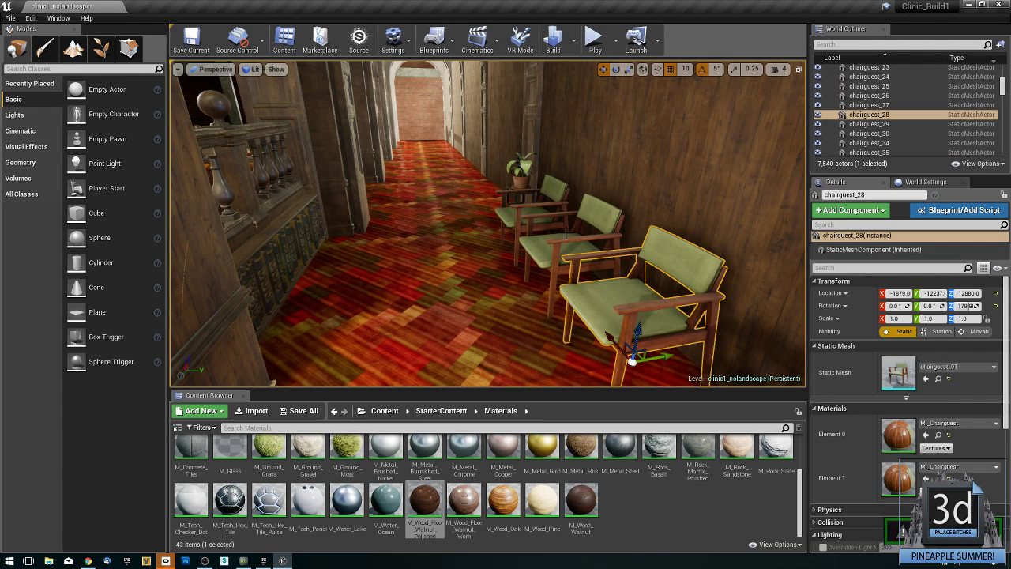
{"action": "key", "text": "ctrl+z"}
Examine the lamp meshes in the LampCollection01 folder of CLINIC_ASSETS.
{"action": "right_click_drag", "start_coordinate": [552, 243], "coordinate": [463, 224]}
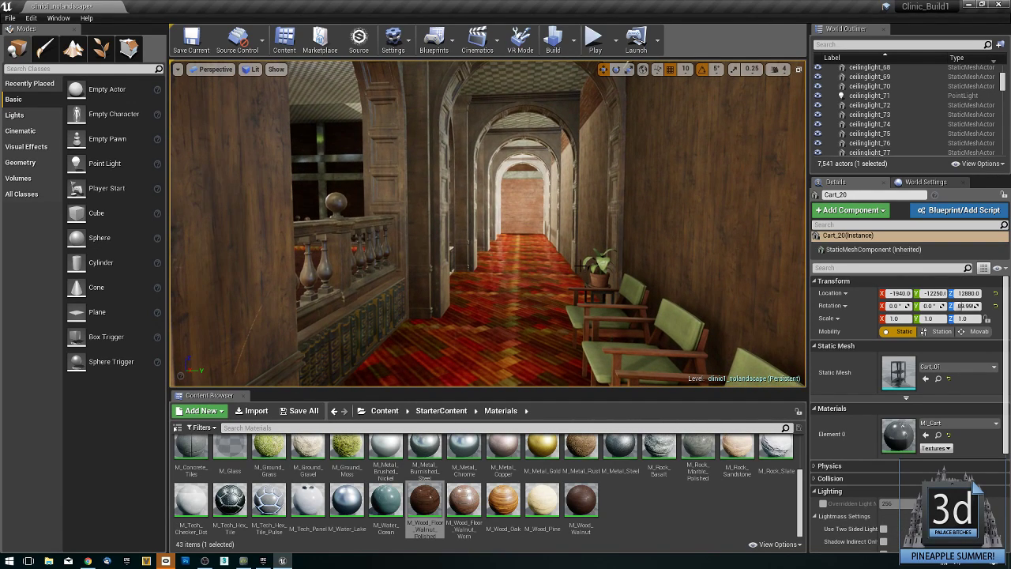
{"action": "left_click", "coordinate": [385, 410]}
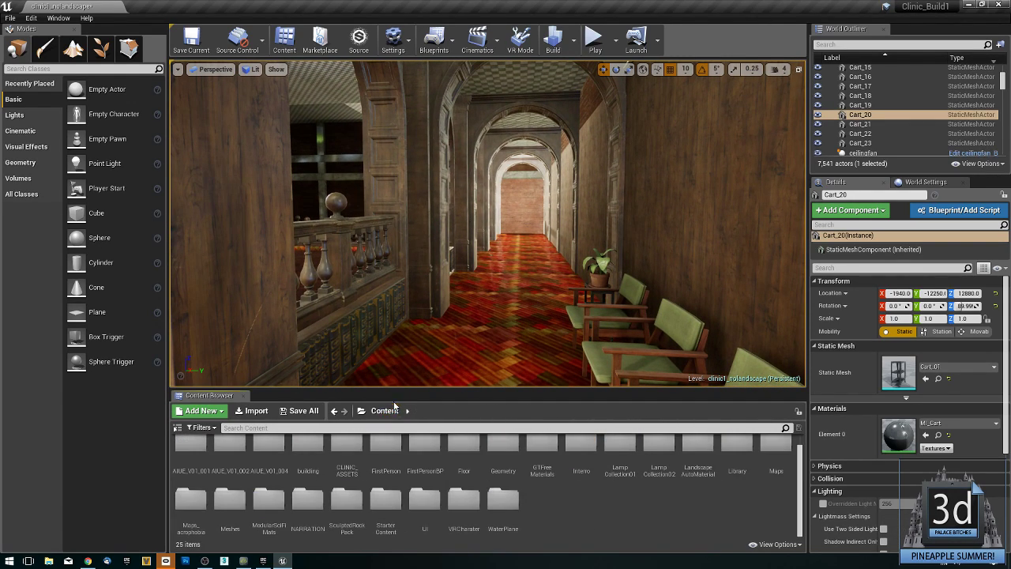
{"action": "double_click", "coordinate": [347, 455]}
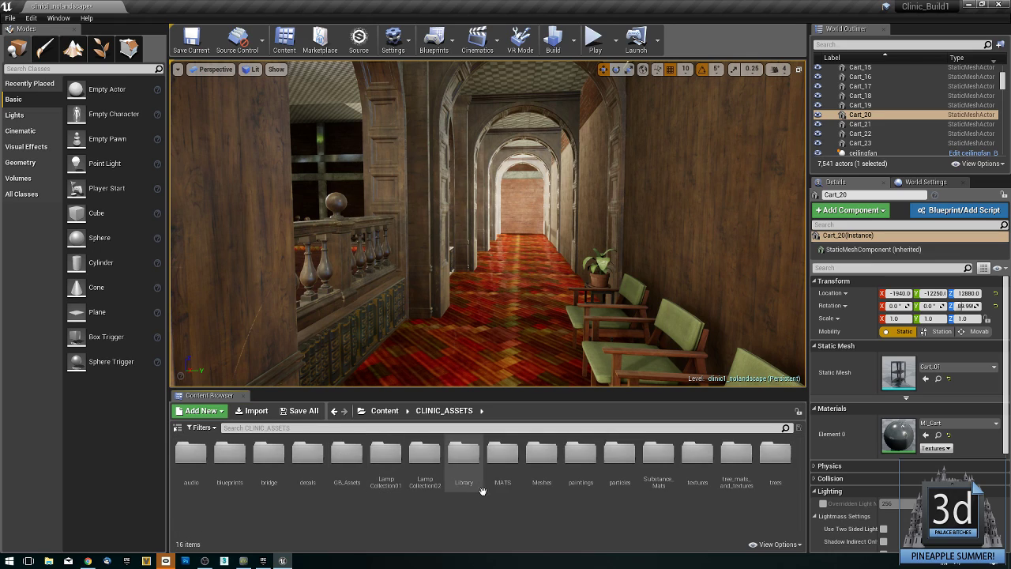
{"action": "double_click", "coordinate": [384, 453]}
{"action": "double_click", "coordinate": [268, 456]}
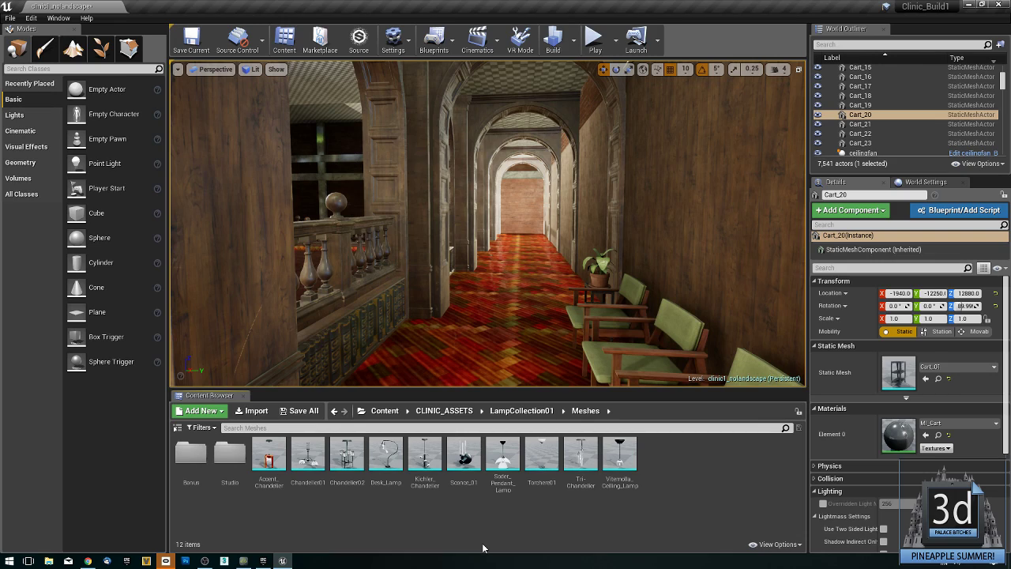
Place BP_Greek_Torchiere from the LampCollection02 Lamps folder on the corridor floor near the guest chairs.
{"action": "key", "text": "alt+Left"}
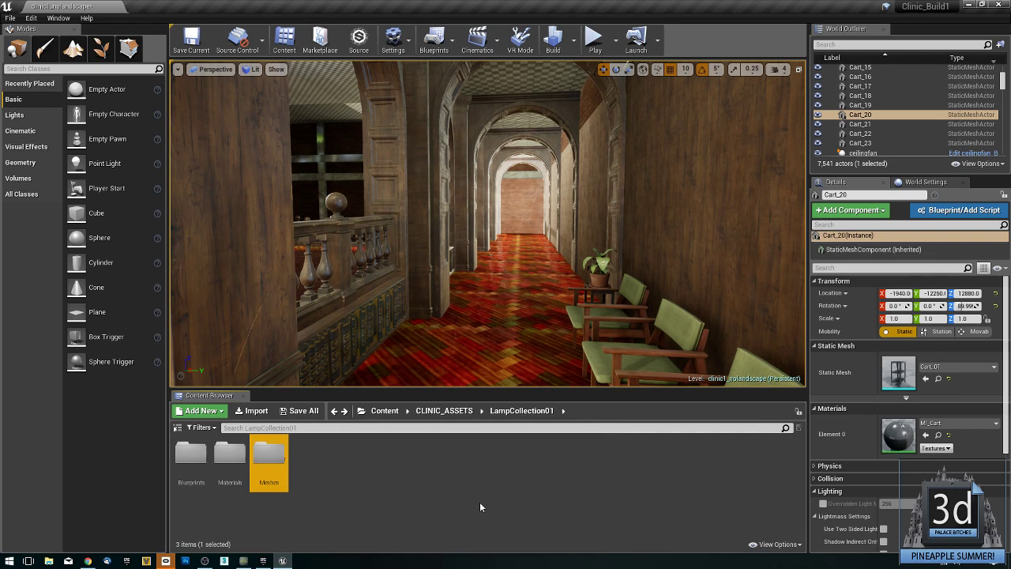
{"action": "key", "text": "alt+Left"}
{"action": "double_click", "coordinate": [424, 454]}
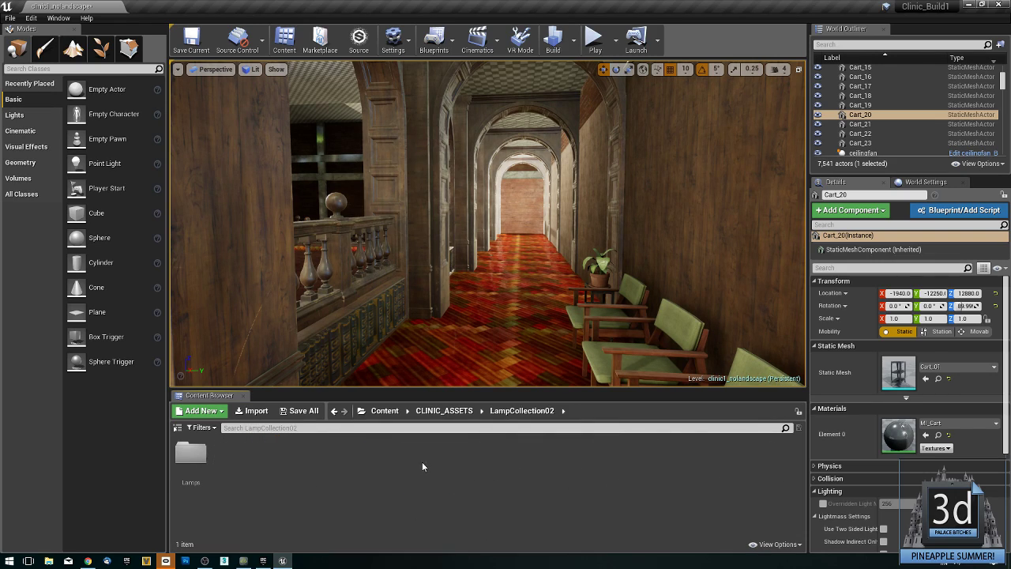
{"action": "double_click", "coordinate": [203, 449]}
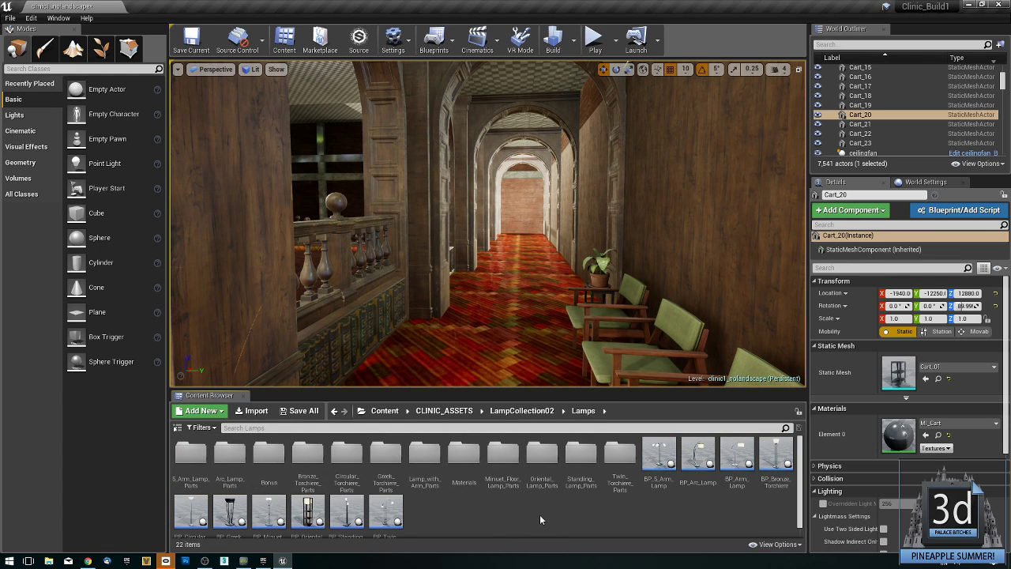
{"action": "scroll", "coordinate": [540, 513], "scroll_direction": "down", "scroll_amount": 1}
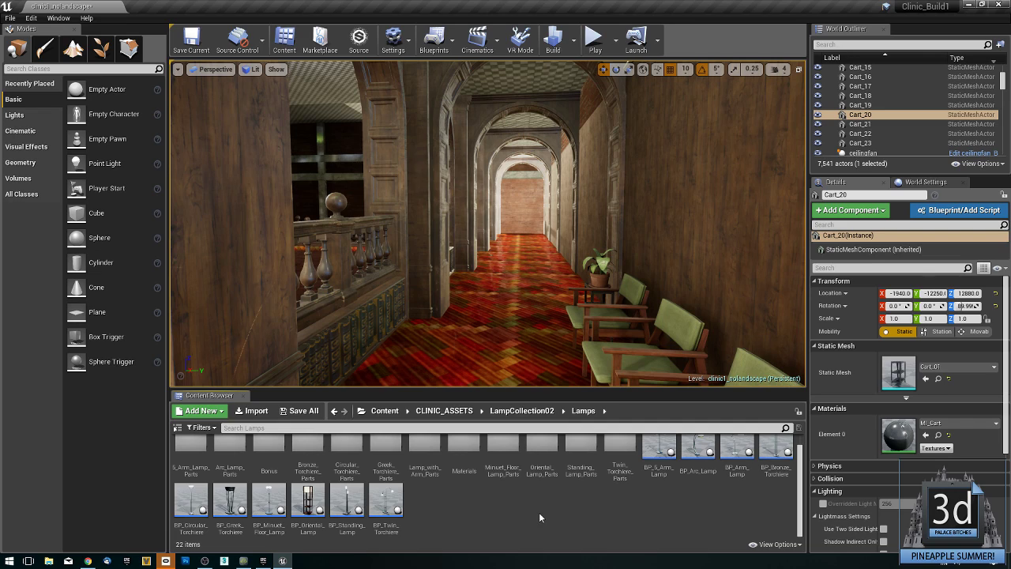
{"action": "left_click_drag", "start_coordinate": [230, 499], "coordinate": [486, 357]}
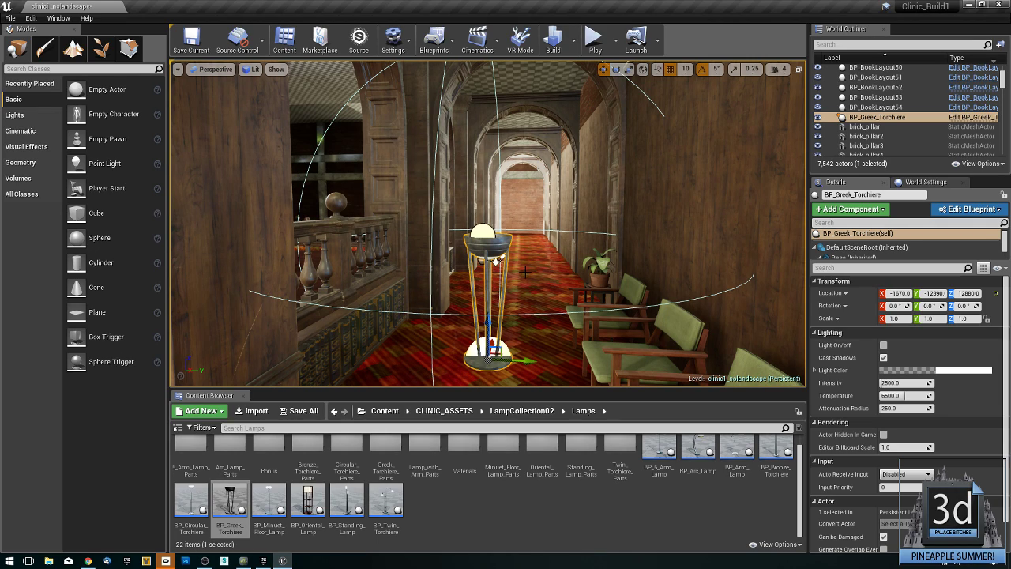
Open the placed torchiere's blueprint for editing, show its 3D model and select its PointLight component.
{"action": "left_click", "coordinate": [959, 213]}
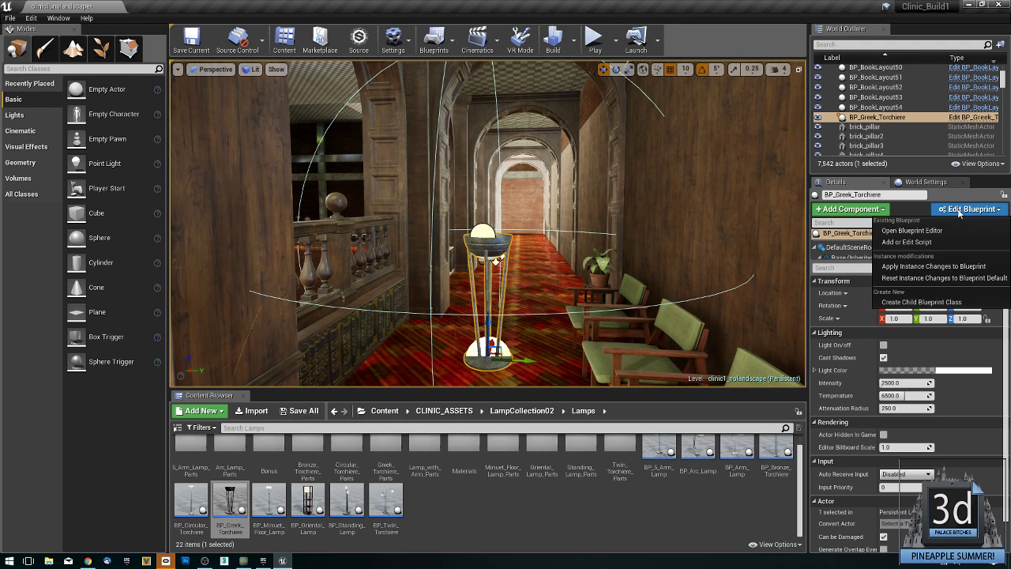
{"action": "left_click", "coordinate": [937, 231]}
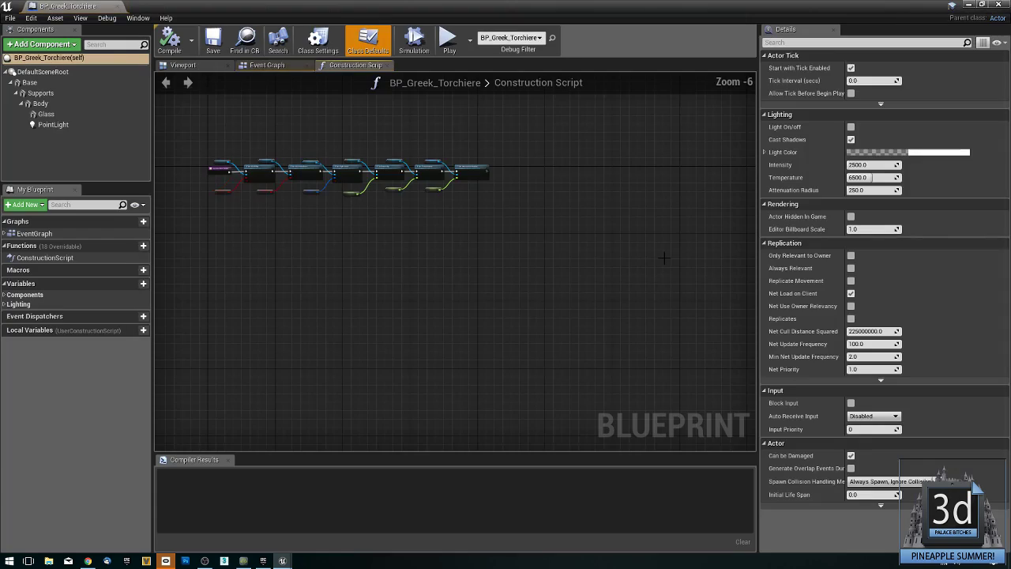
{"action": "left_click", "coordinate": [184, 65]}
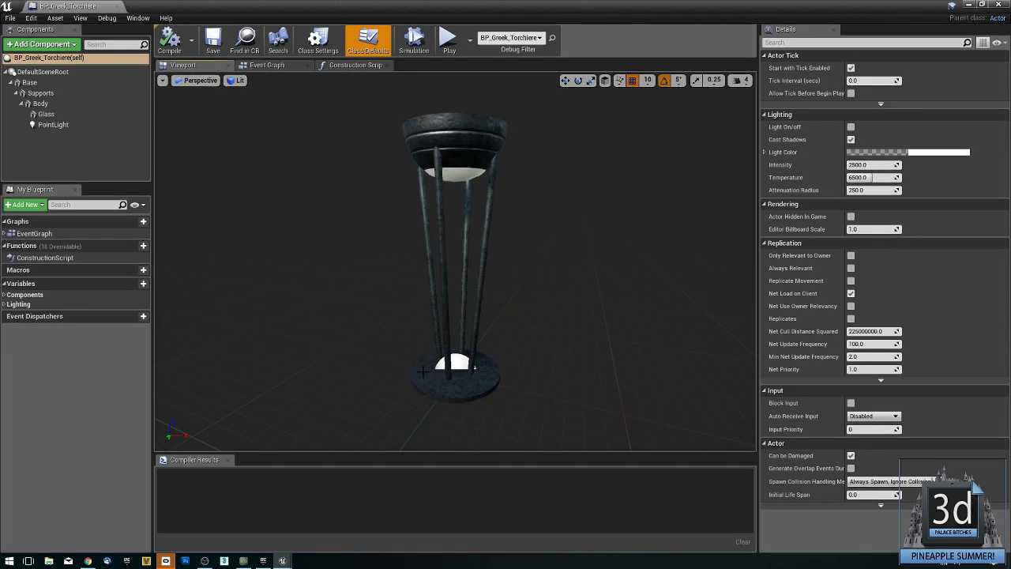
{"action": "scroll", "coordinate": [440, 332], "scroll_direction": "down", "scroll_amount": 5}
{"action": "left_click", "coordinate": [450, 334]}
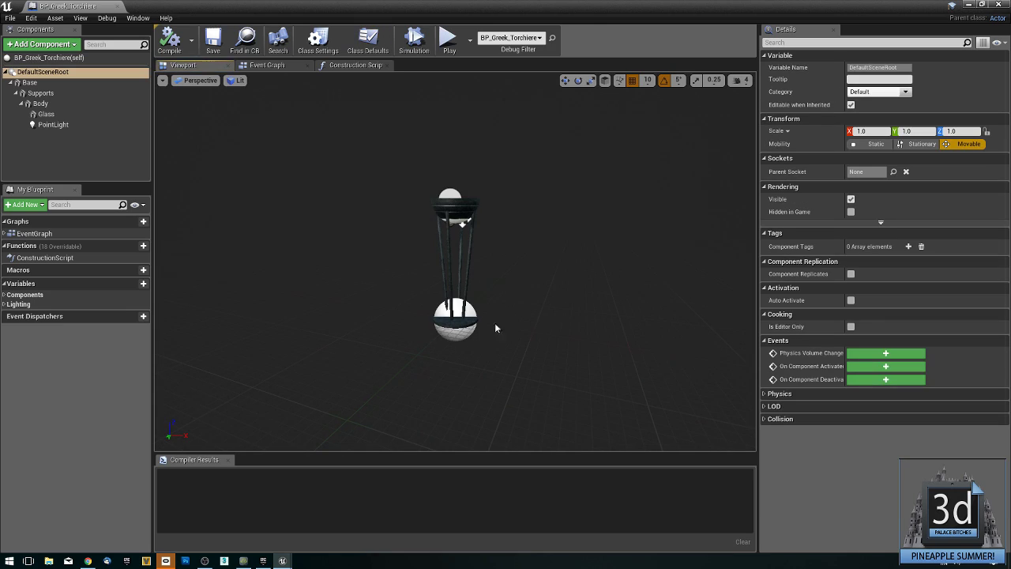
{"action": "left_click", "coordinate": [450, 192]}
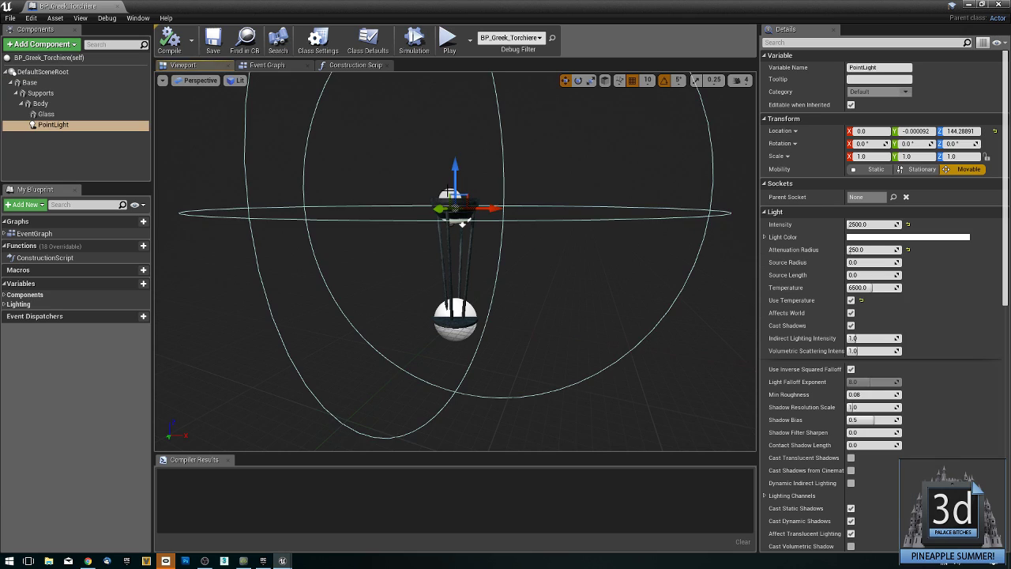
{"action": "right_click_drag", "start_coordinate": [449, 190], "coordinate": [457, 235]}
{"action": "key", "text": "e"}
{"action": "key", "text": "w"}
{"action": "key", "text": "s"}
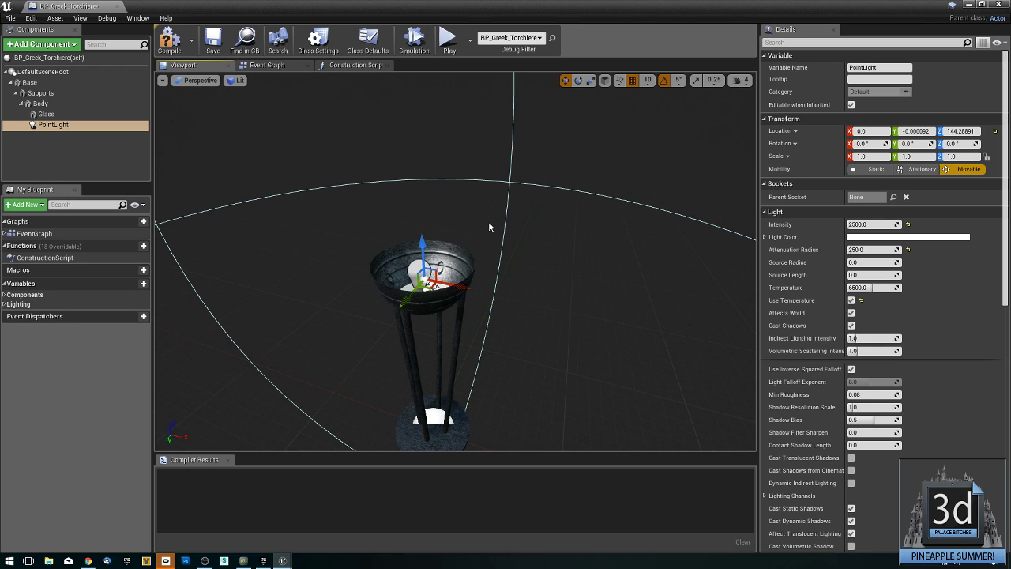
Open an empty Notepad document and move its window aside so the point light's settings are uncovered.
{"action": "key", "text": "super"}
{"action": "type", "text": "note"}
{"action": "key", "text": "Return"}
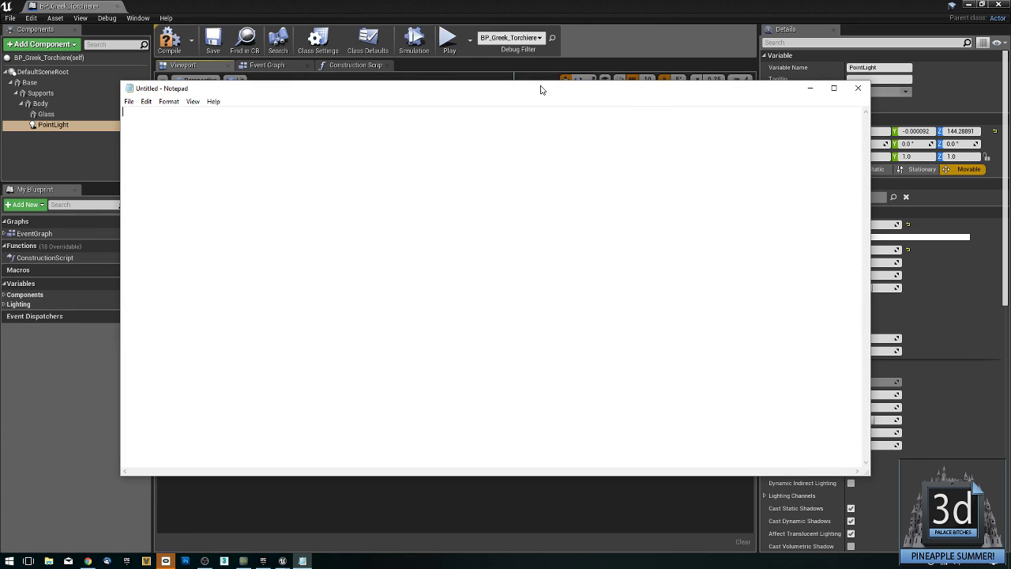
{"action": "left_click_drag", "start_coordinate": [593, 91], "coordinate": [480, 94]}
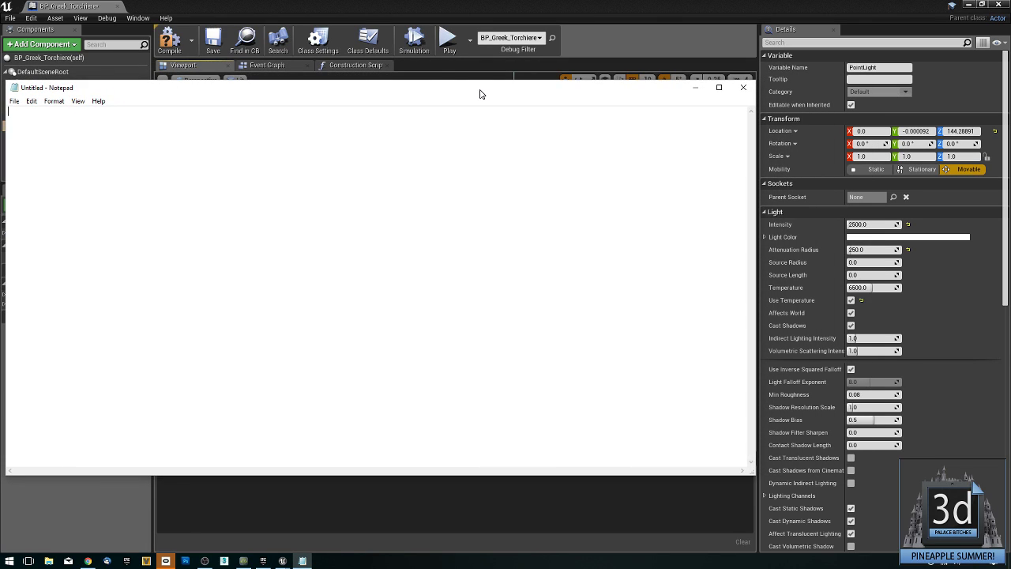
Note the light settings "int : 2000" and "atten : 250" in the Notepad document and move its window off the editor.
{"action": "type", "text": "1"}
{"action": "type", "text": ": 2000"}
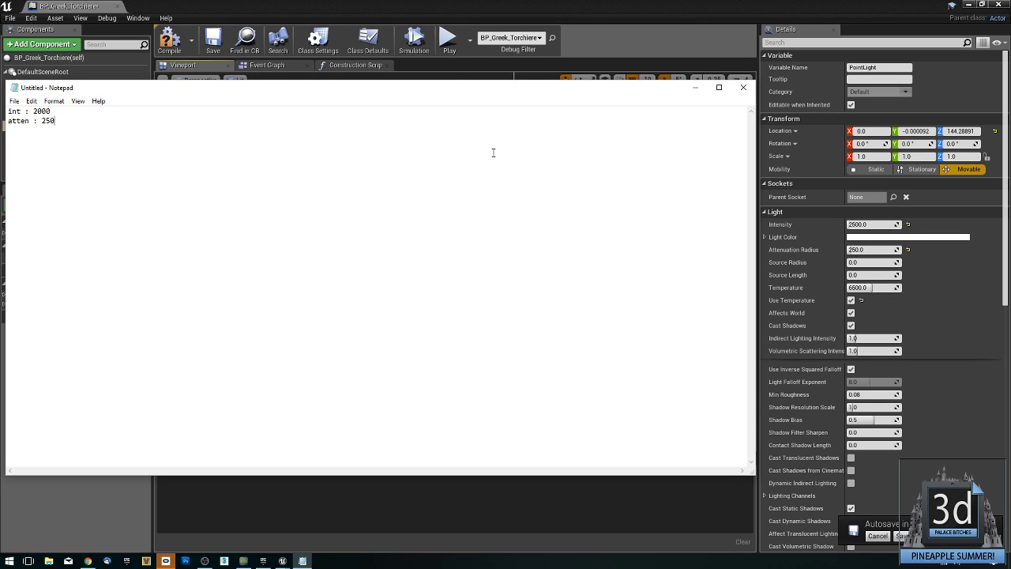
{"action": "left_click_drag", "start_coordinate": [544, 90], "coordinate": [1010, 82]}
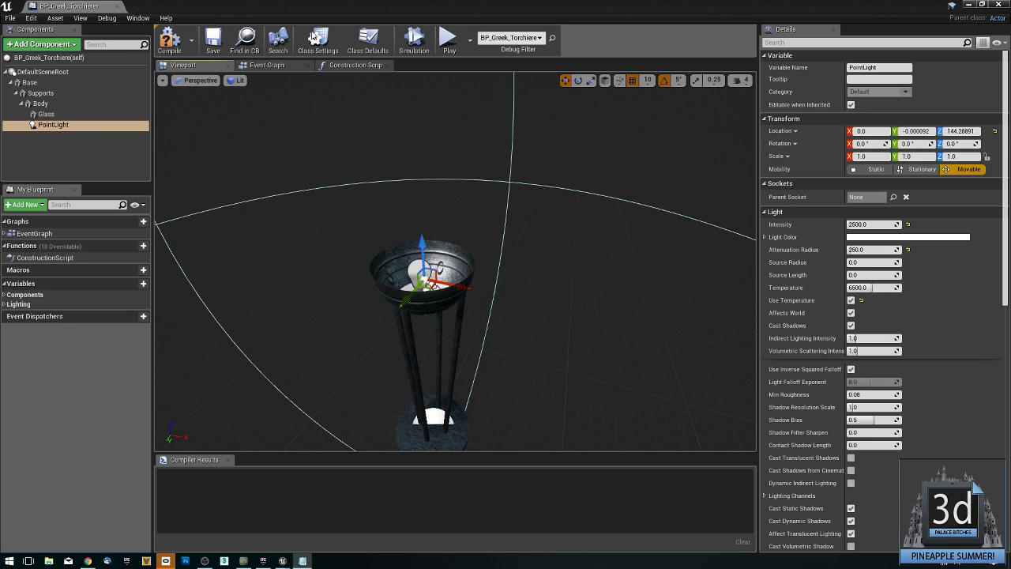
Close the torchiere's blueprint editor and delete the placed BP_Greek_Torchiere from the corridor.
{"action": "left_click", "coordinate": [117, 7]}
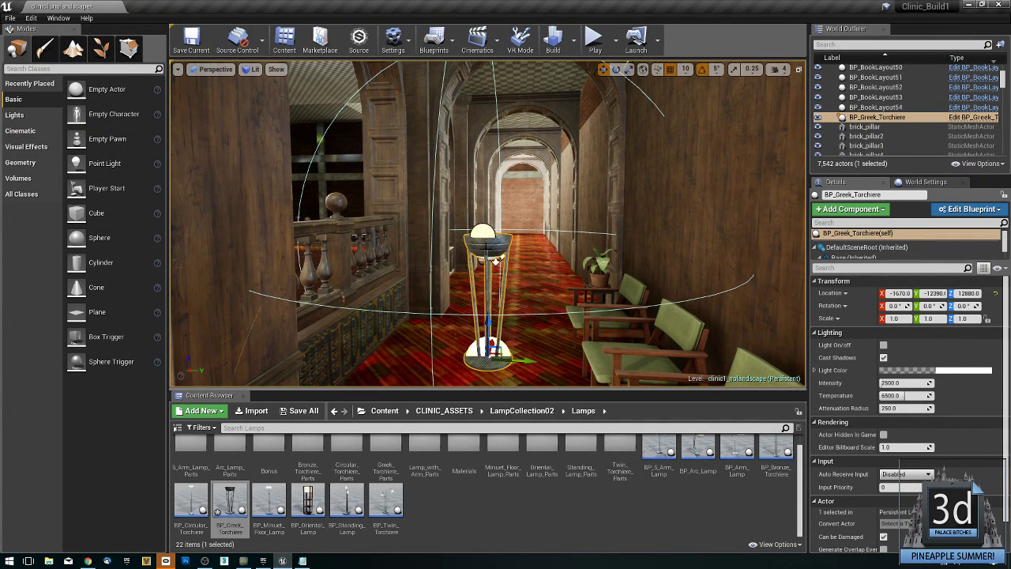
{"action": "key", "text": "Delete"}
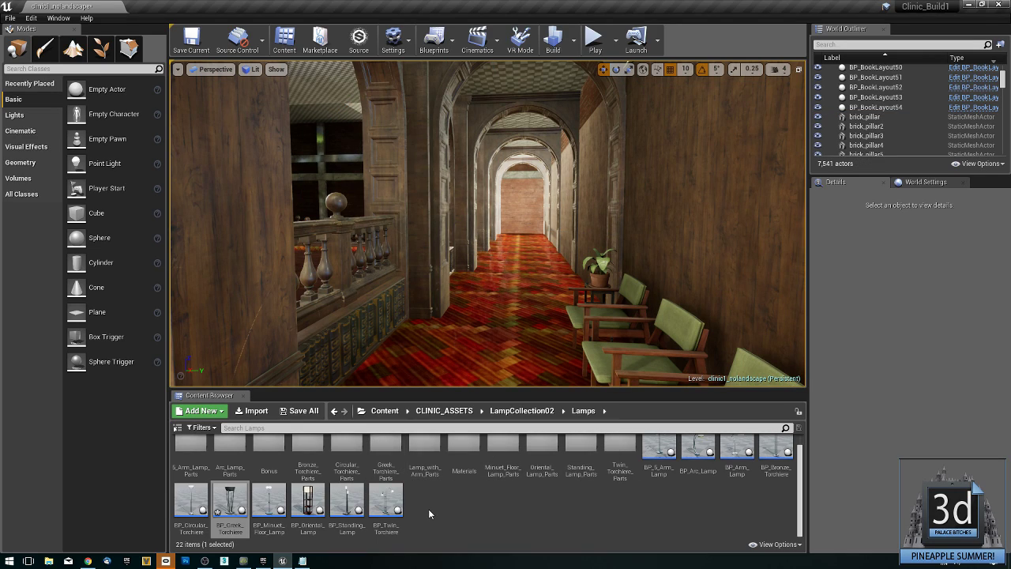
{"action": "double_click", "coordinate": [309, 449]}
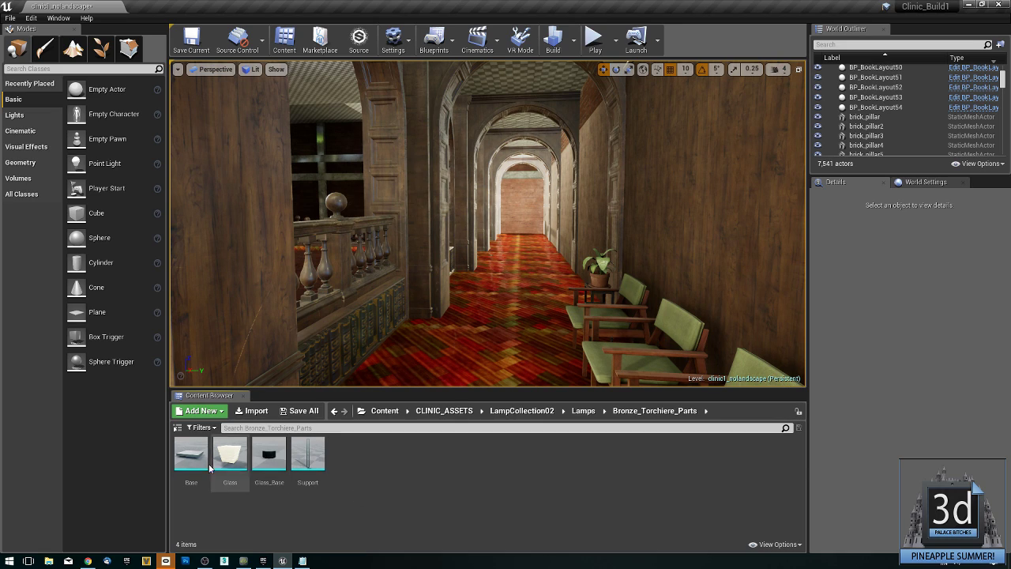
{"action": "left_click", "coordinate": [191, 454]}
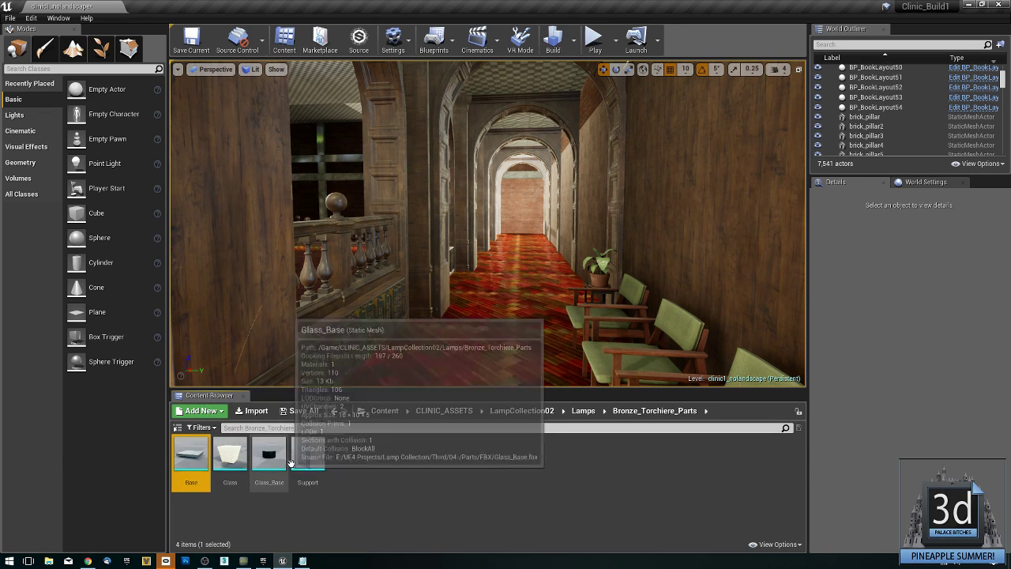
{"action": "left_click", "coordinate": [309, 455], "text": "shift"}
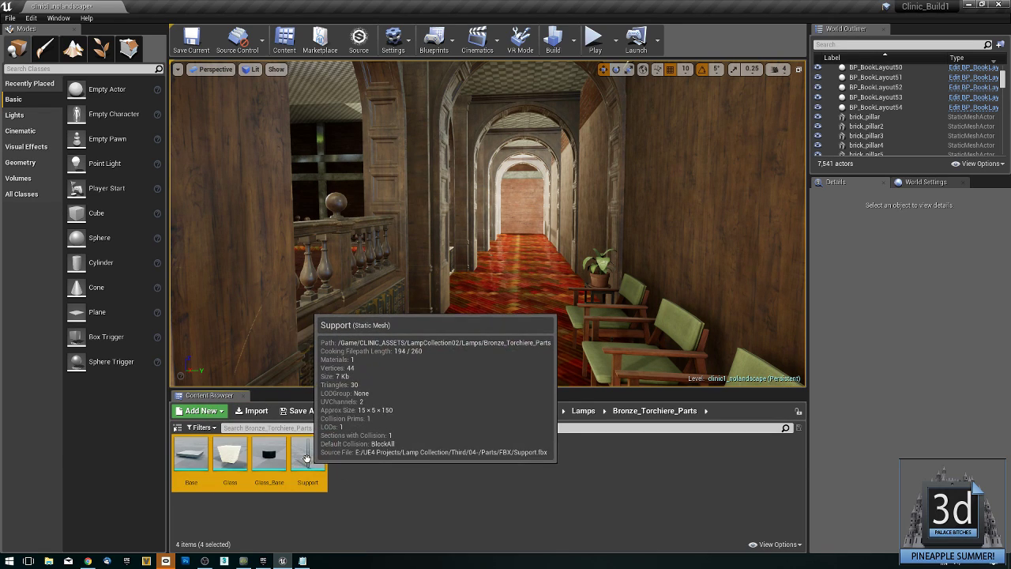
{"action": "key", "text": "alt+Left"}
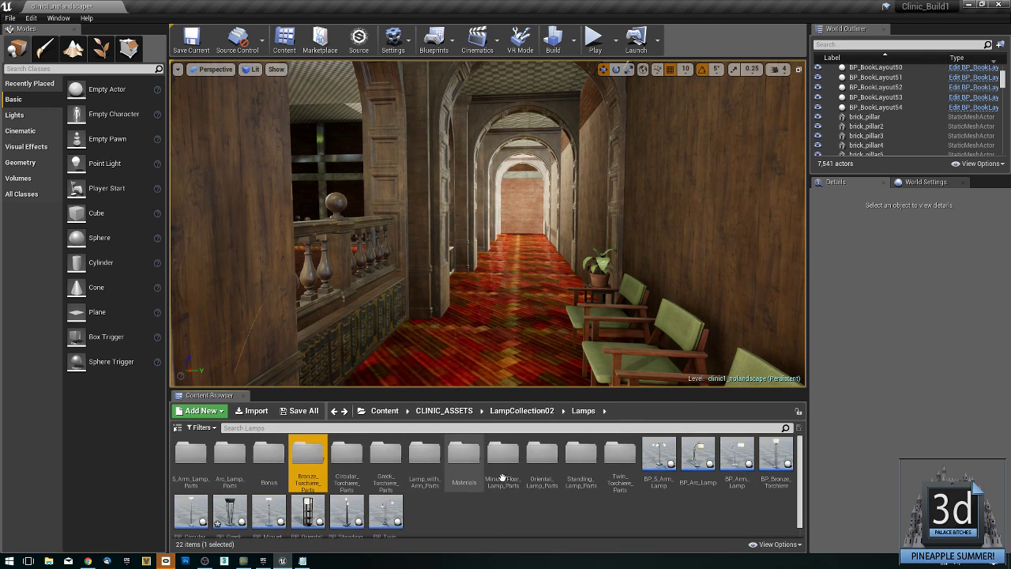
Place the Base, Body, Glass and Supports meshes from the Greek_Torchiere_Parts folder together on the corridor floor beside the guest chairs.
{"action": "double_click", "coordinate": [386, 462]}
{"action": "left_click", "coordinate": [314, 461]}
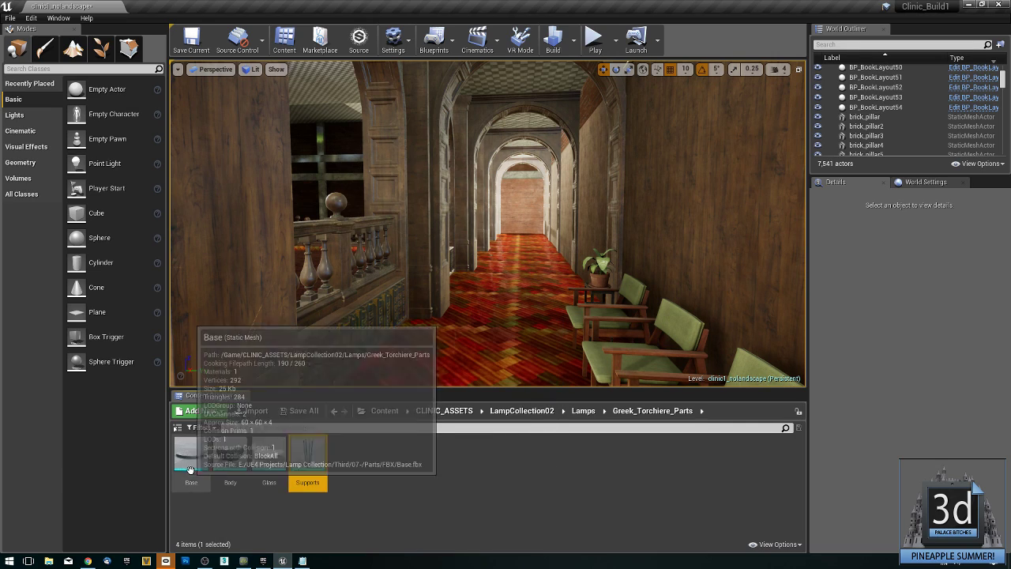
{"action": "left_click", "coordinate": [188, 460], "text": "shift"}
{"action": "left_click_drag", "start_coordinate": [314, 459], "coordinate": [503, 338]}
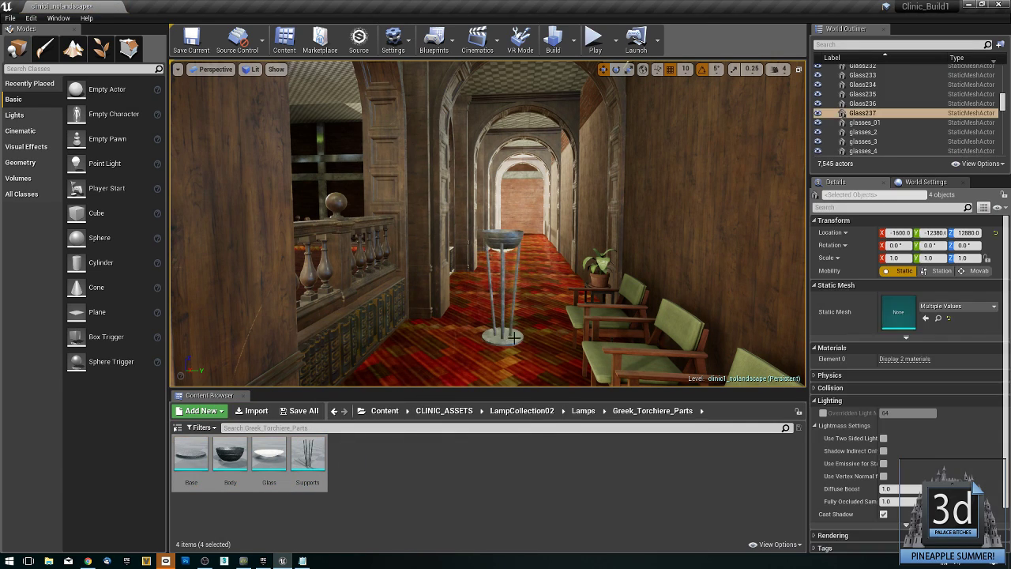
Add a point light beside the torchiere, centre it on the lamp at Y -12380 and raise it above the bowl to Z 13050.
{"action": "right_click_drag", "start_coordinate": [515, 337], "coordinate": [493, 340]}
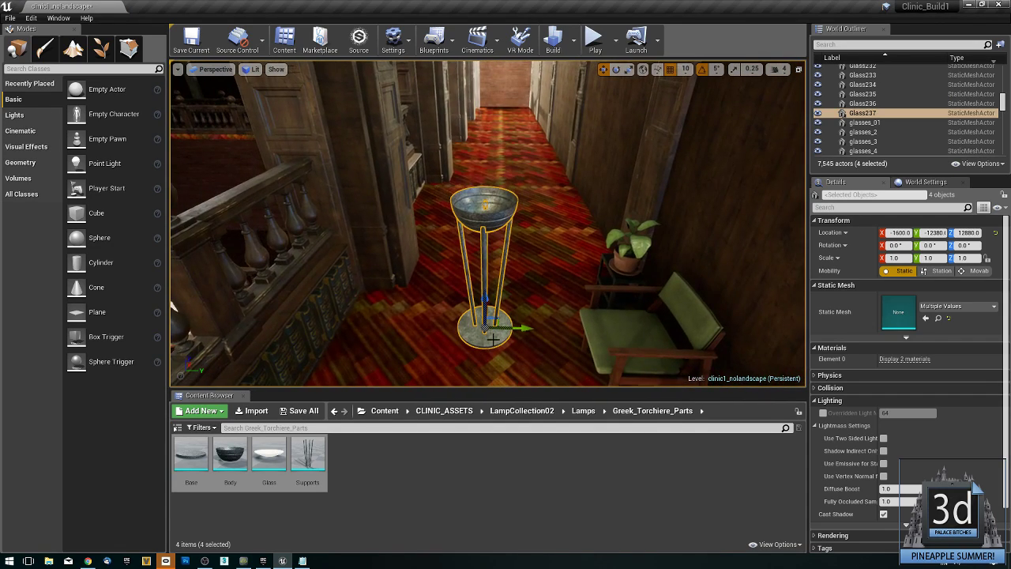
{"action": "right_click", "coordinate": [437, 328]}
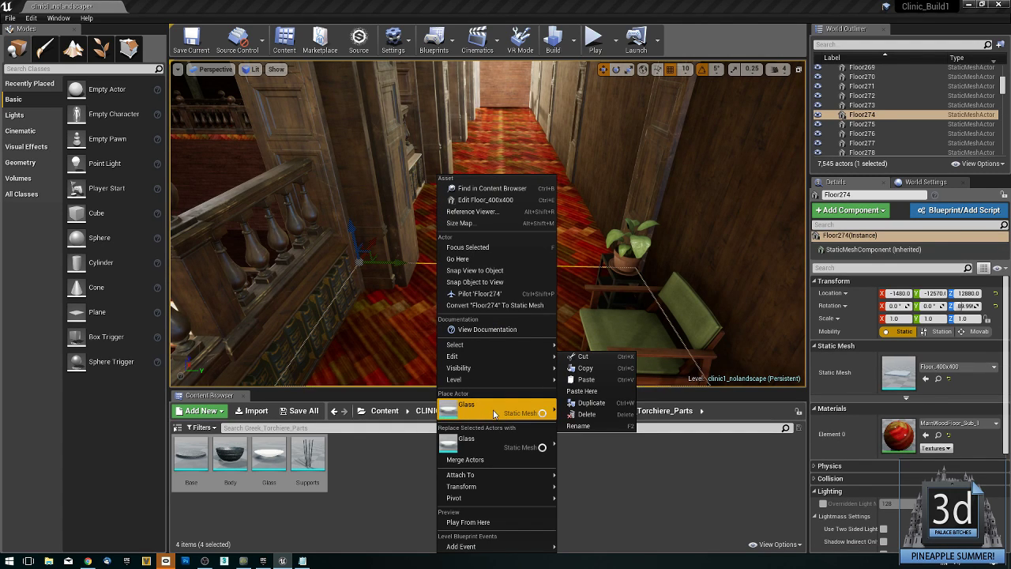
{"action": "mouse_move", "coordinate": [506, 409]}
{"action": "left_click", "coordinate": [595, 442]}
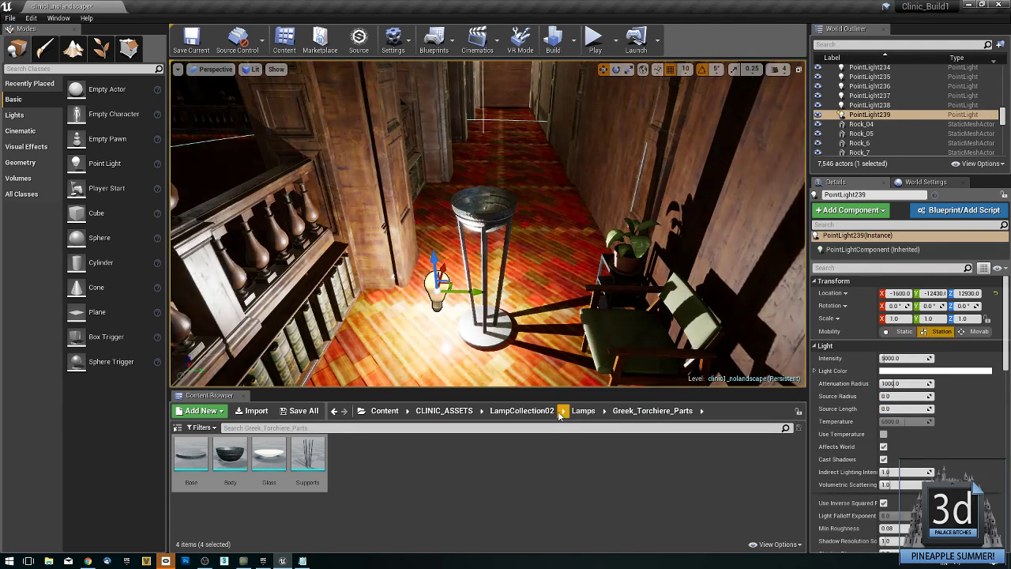
{"action": "left_click_drag", "start_coordinate": [476, 293], "coordinate": [522, 294]}
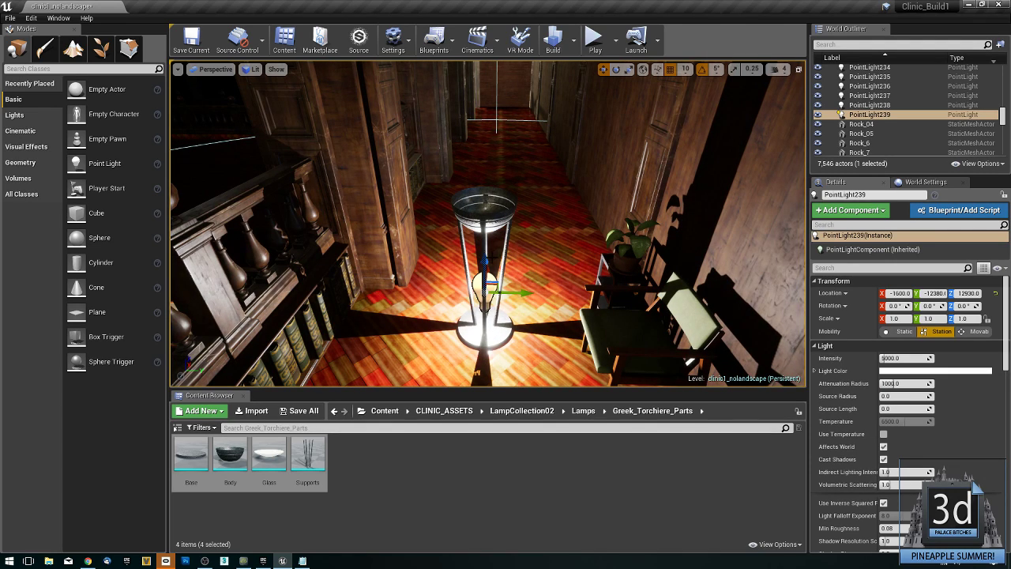
{"action": "left_click_drag", "start_coordinate": [484, 263], "coordinate": [512, 148]}
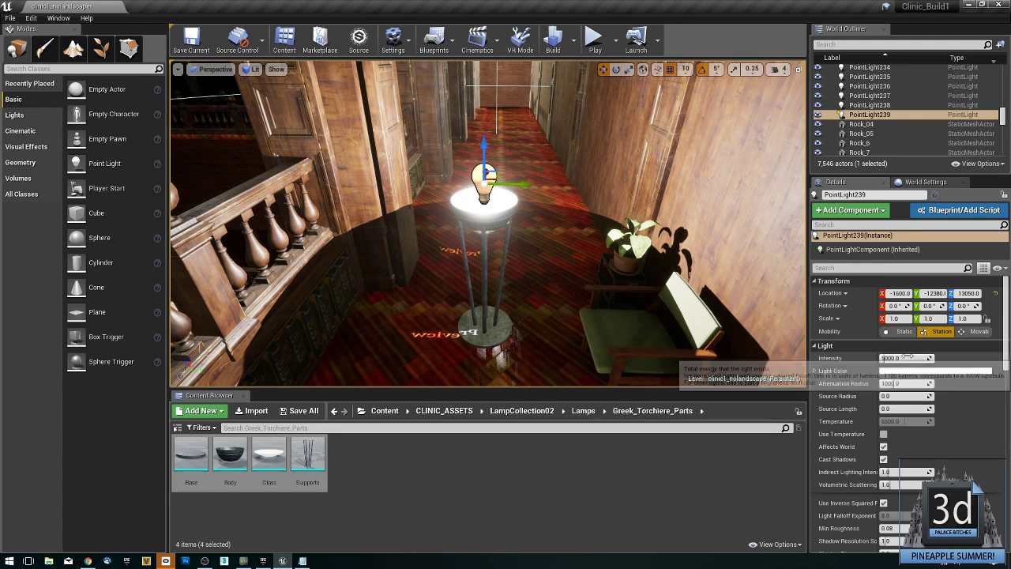
Set the torchiere point light's intensity to 2000 and its attenuation radius to 250.
{"action": "left_click", "coordinate": [907, 358]}
{"action": "type", "text": "2000"}
{"action": "key", "text": "Return"}
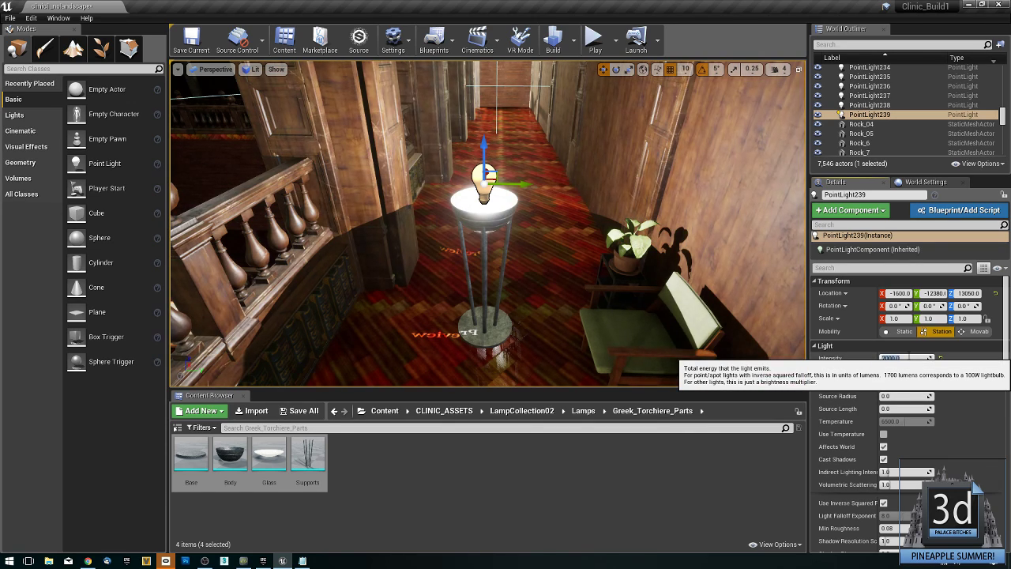
{"action": "left_click", "coordinate": [906, 384]}
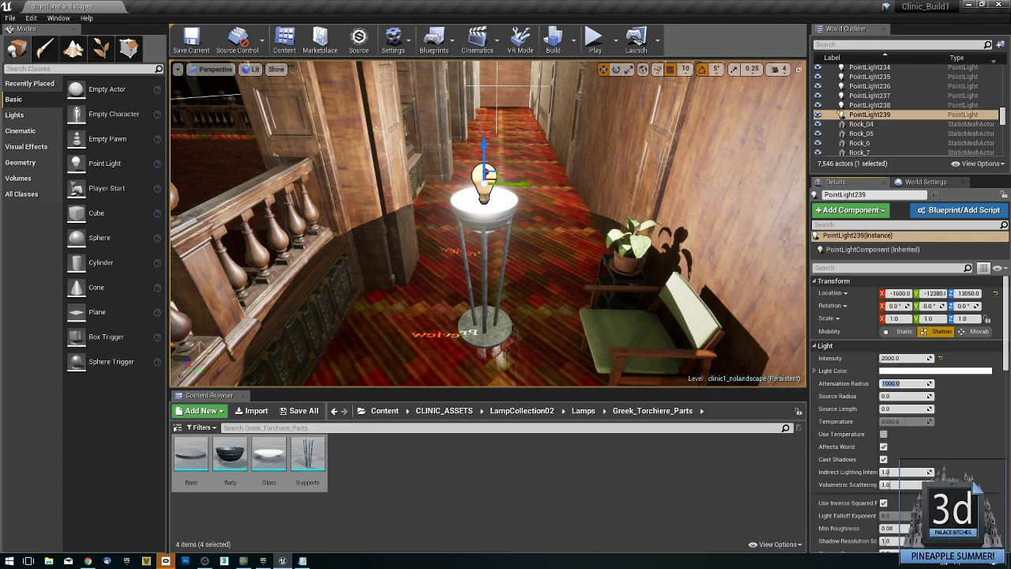
{"action": "type", "text": "250"}
{"action": "key", "text": "Return"}
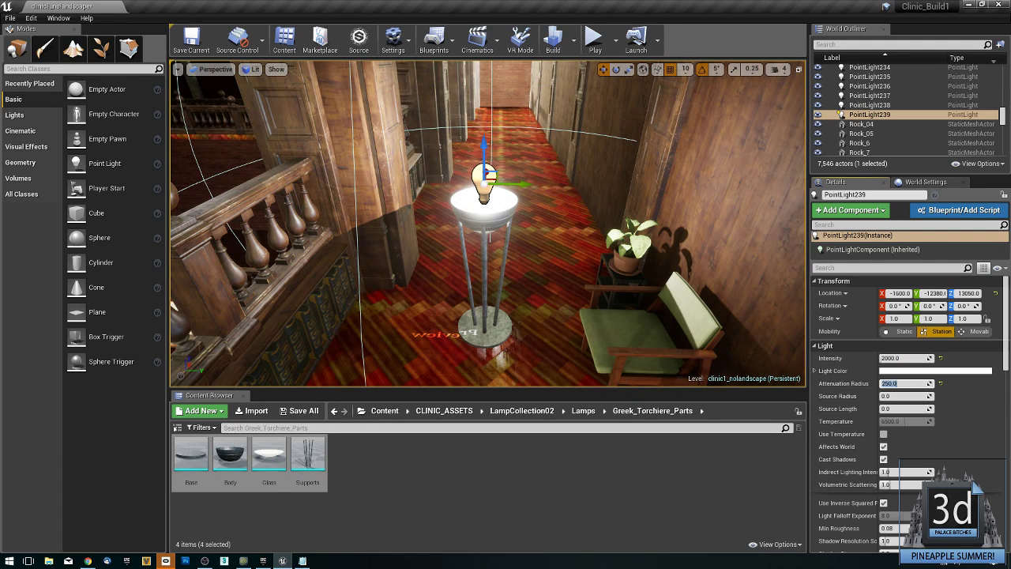
Try an attenuation radius of 350 on the point light and return it to 250.
{"action": "type", "text": "350"}
{"action": "key", "text": "Return"}
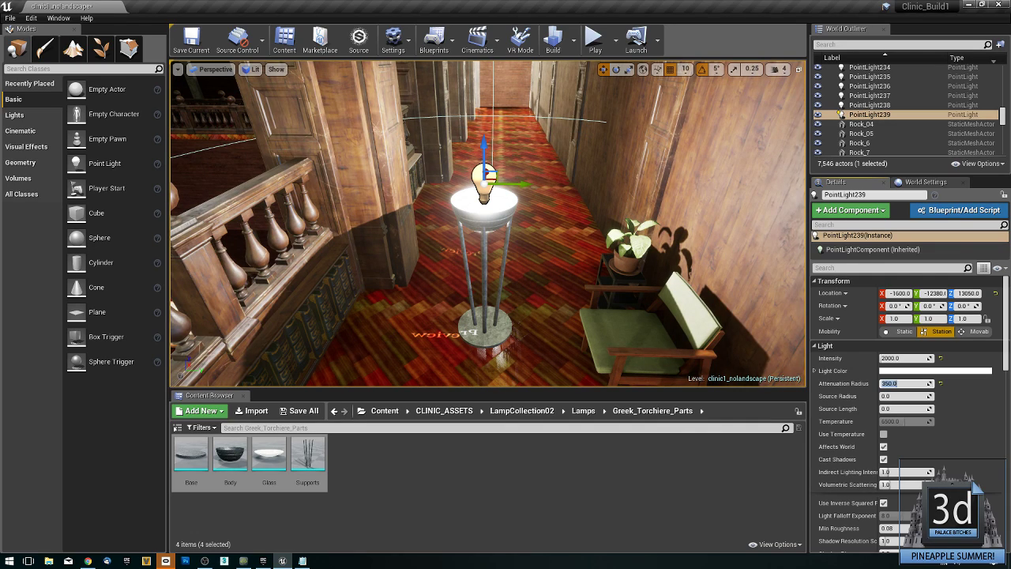
{"action": "type", "text": "250"}
{"action": "key", "text": "Return"}
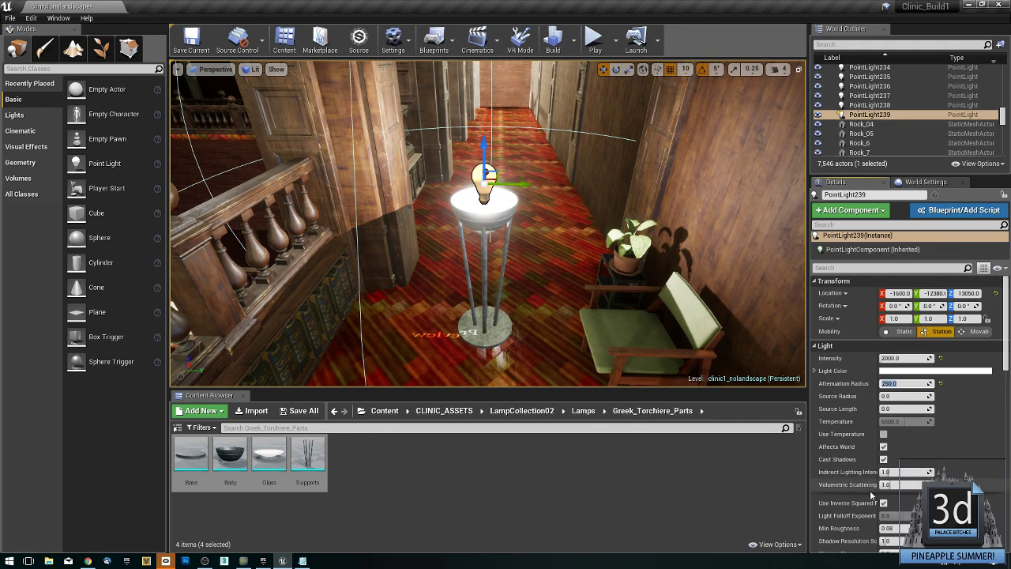
Try a source radius and source length of 10 on the point light and reset both to 0.
{"action": "type", "text": "10"}
{"action": "key", "text": "Tab"}
{"action": "type", "text": "10"}
{"action": "key", "text": "Tab"}
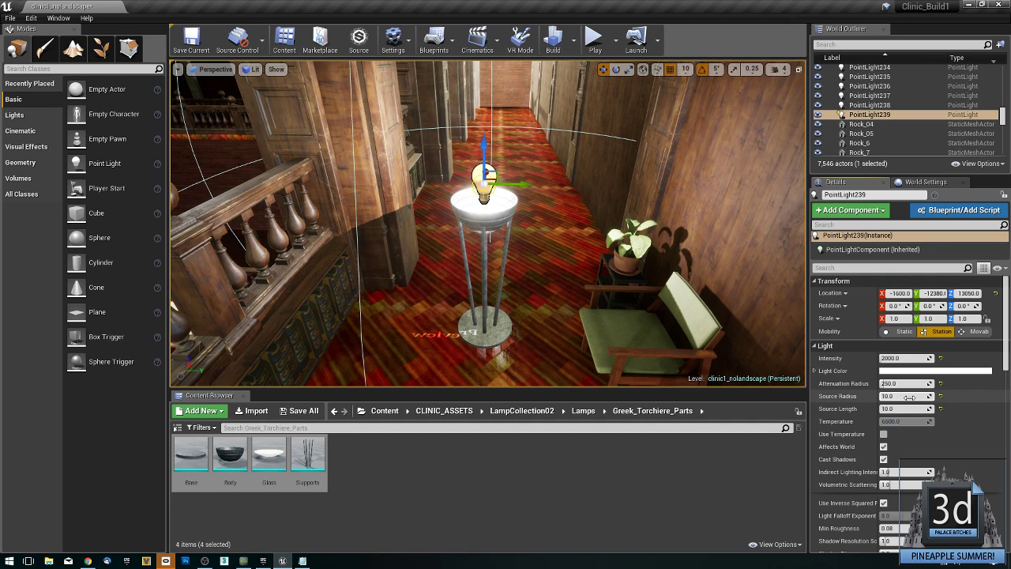
{"action": "left_click", "coordinate": [910, 397]}
{"action": "type", "text": "0"}
{"action": "key", "text": "Tab"}
{"action": "type", "text": "0"}
{"action": "key", "text": "Return"}
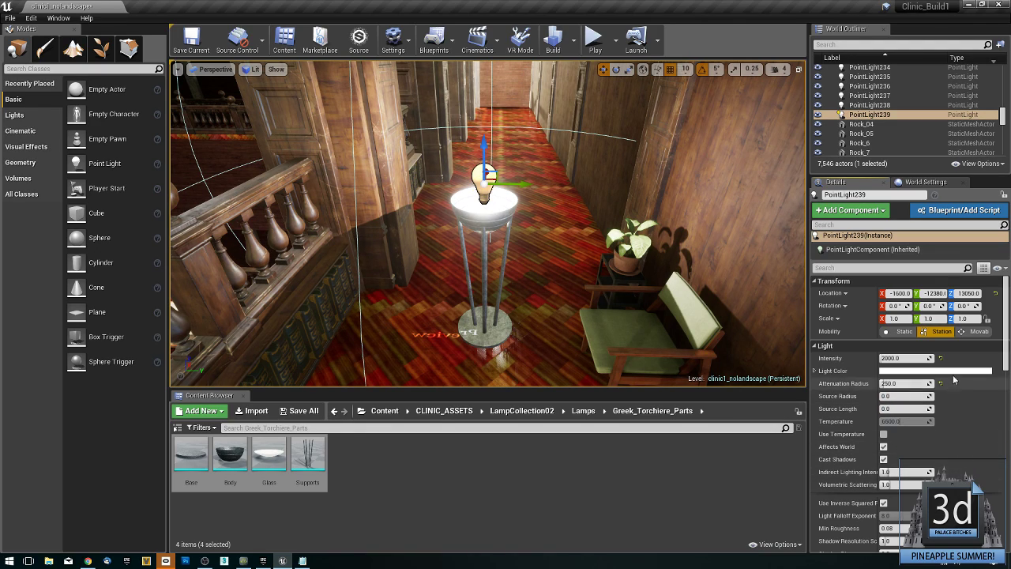
Set the torchiere point light's mobility to Static.
{"action": "left_click", "coordinate": [902, 331]}
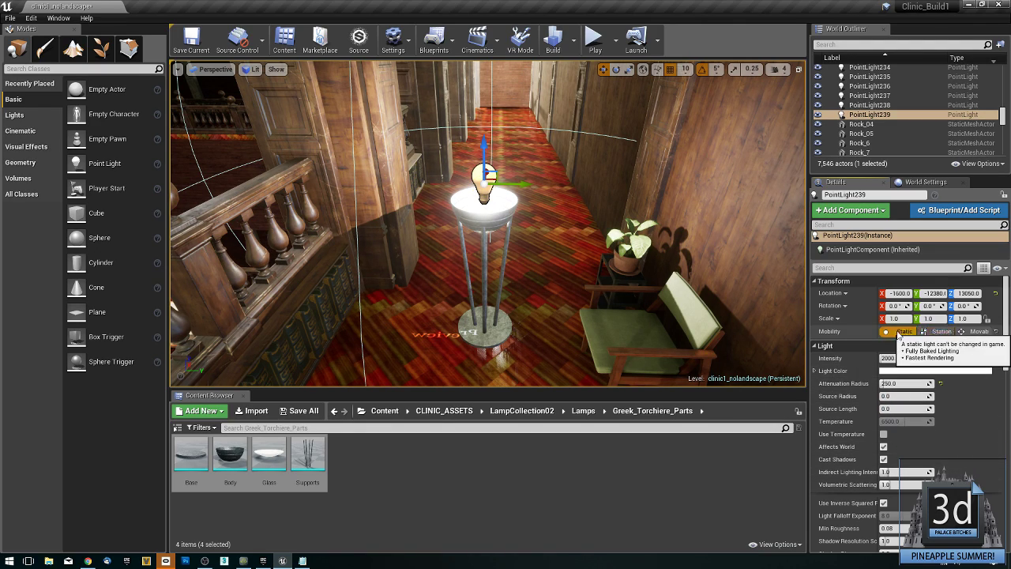
{"action": "left_click", "coordinate": [493, 335]}
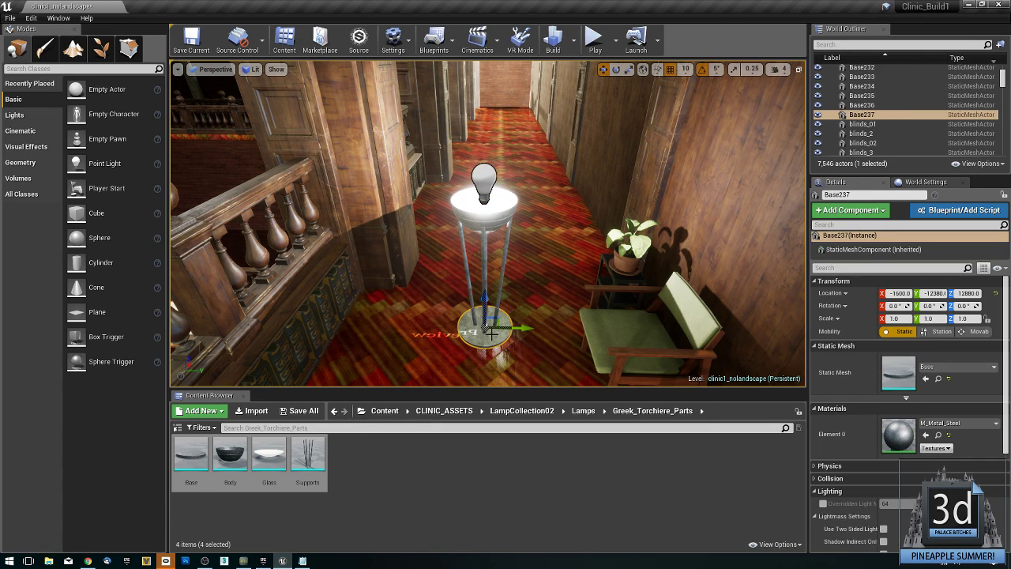
{"action": "left_click", "coordinate": [487, 269], "text": "ctrl"}
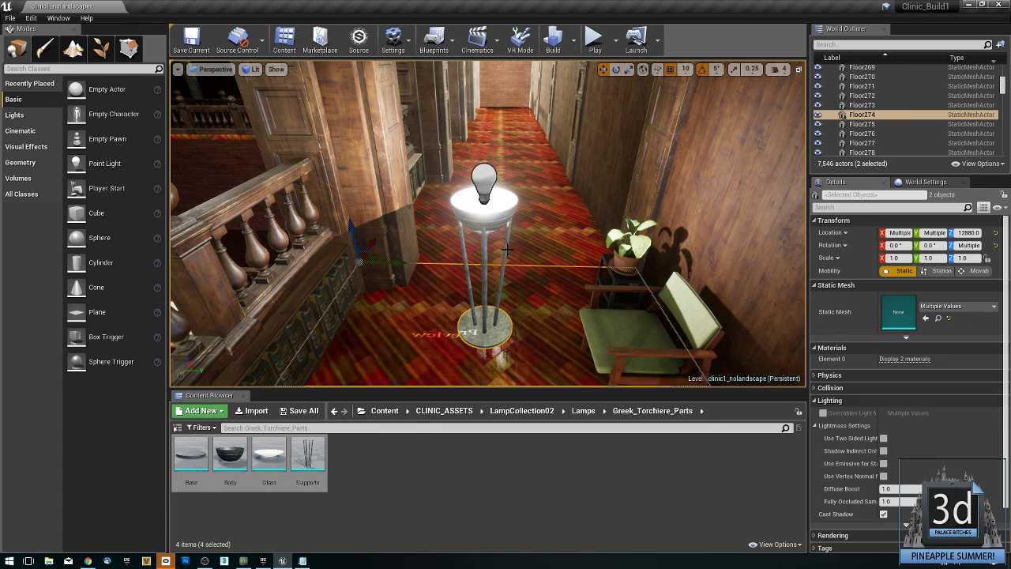
{"action": "left_click", "coordinate": [485, 285]}
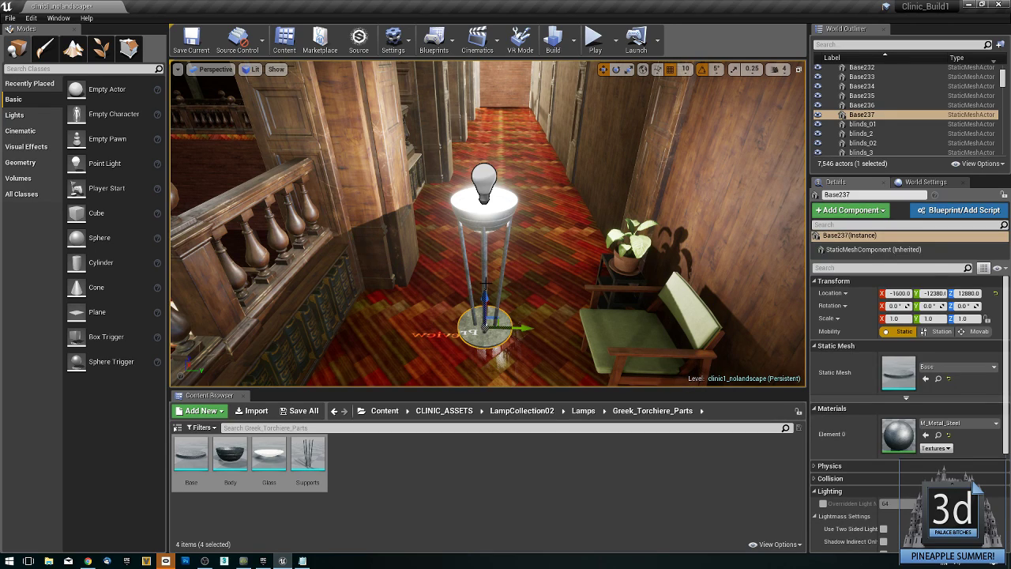
{"action": "left_click", "coordinate": [485, 276], "text": "ctrl"}
{"action": "left_click", "coordinate": [498, 215], "text": "ctrl"}
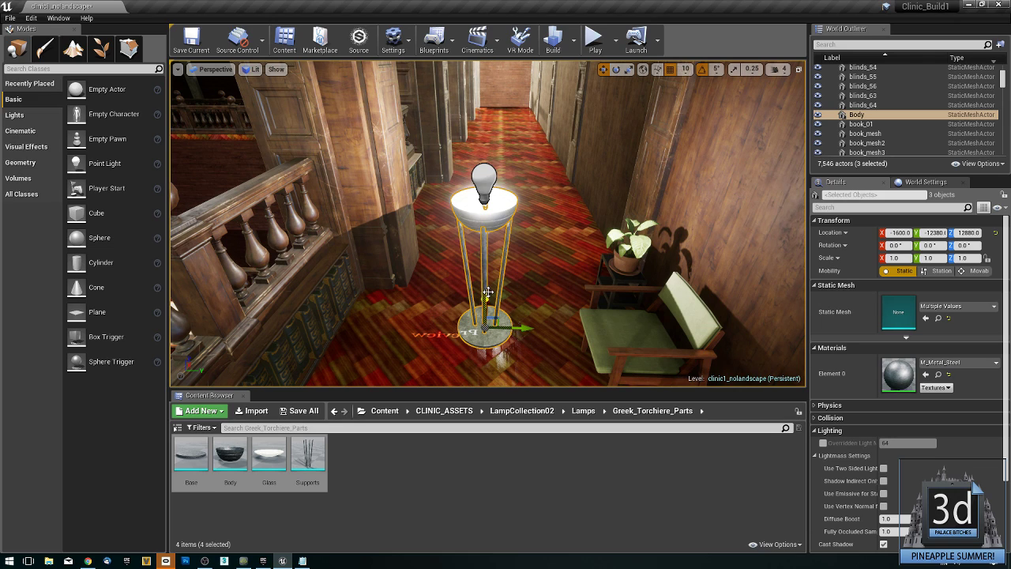
{"action": "right_click_drag", "start_coordinate": [511, 267], "coordinate": [516, 259]}
{"action": "left_click", "coordinate": [523, 239], "text": "ctrl"}
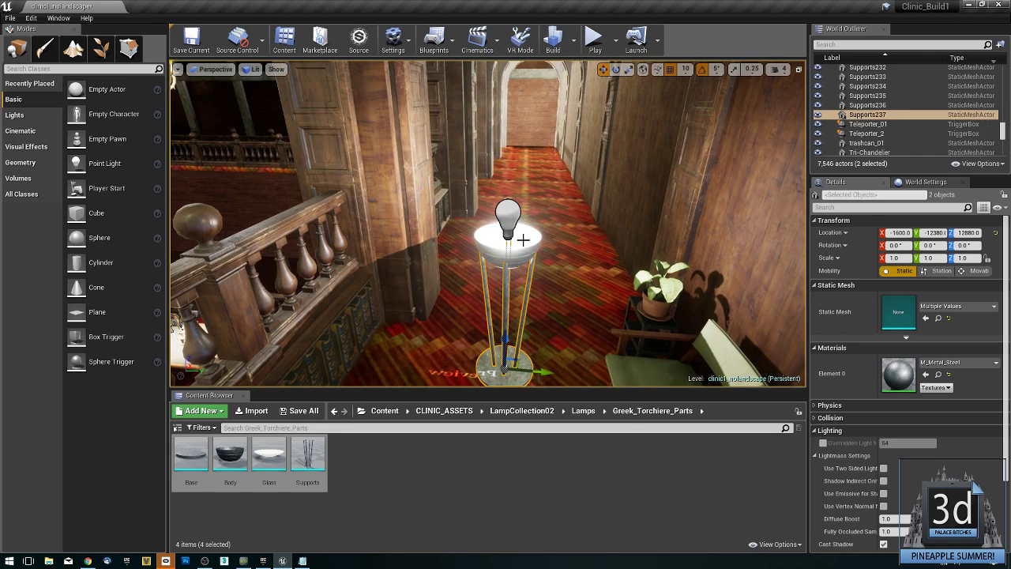
{"action": "left_click", "coordinate": [516, 263], "text": "ctrl"}
{"action": "mouse_move", "coordinate": [534, 254]}
{"action": "right_mouse_down"}
{"action": "mouse_move", "coordinate": [535, 245]}
{"action": "mouse_move", "coordinate": [538, 270]}
{"action": "right_mouse_up"}
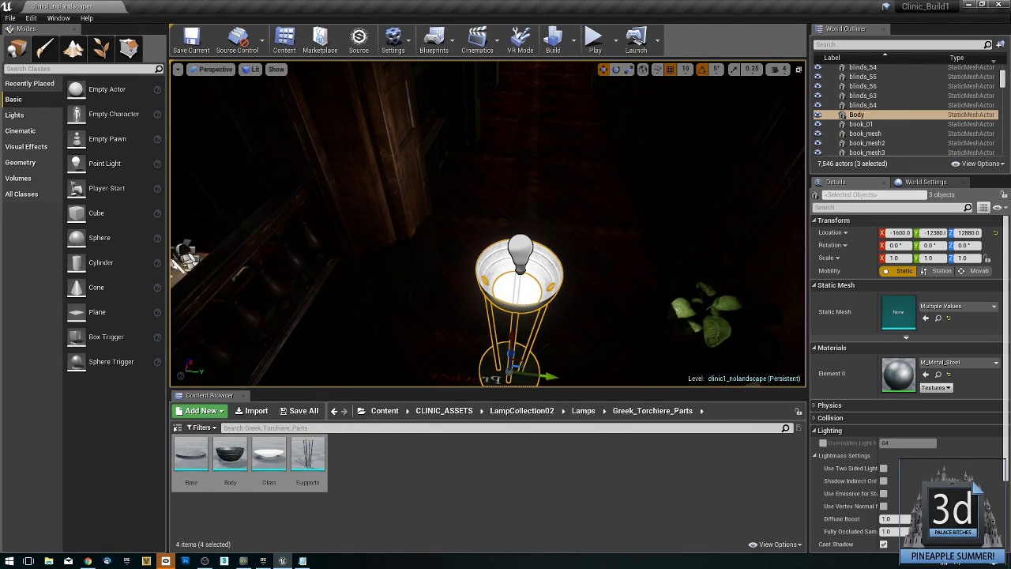
{"action": "left_click", "coordinate": [504, 290], "text": "ctrl"}
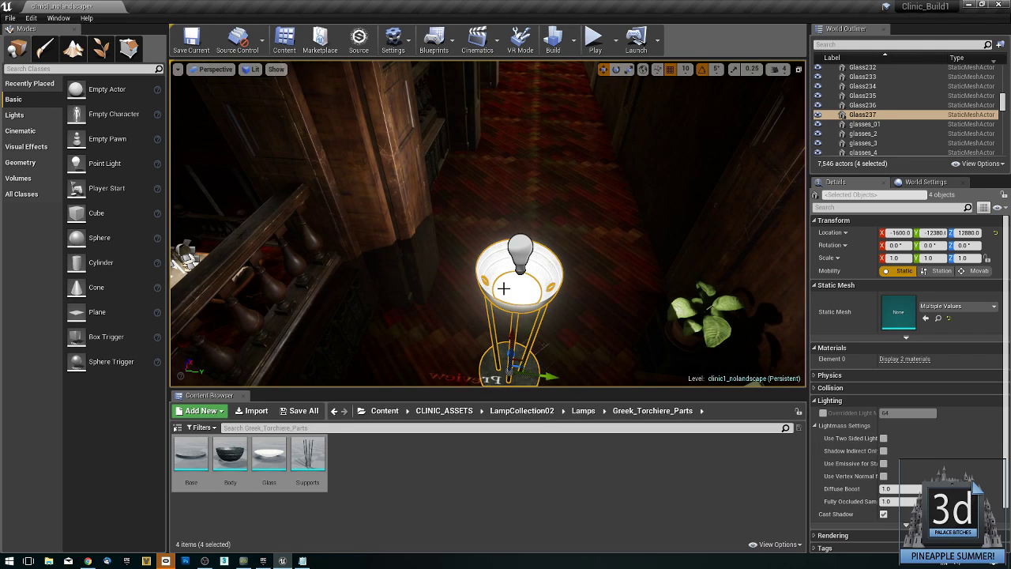
{"action": "left_click", "coordinate": [436, 293]}
Group the torchiere's glass, body, base and supports meshes with the point light above them.
{"action": "left_click", "coordinate": [510, 285]}
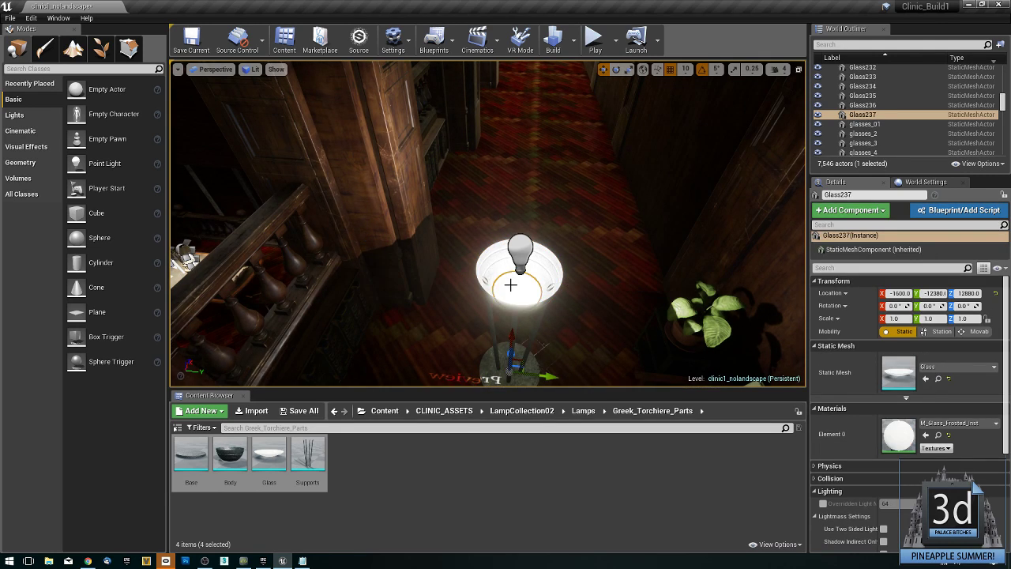
{"action": "left_click", "coordinate": [489, 272], "text": "ctrl"}
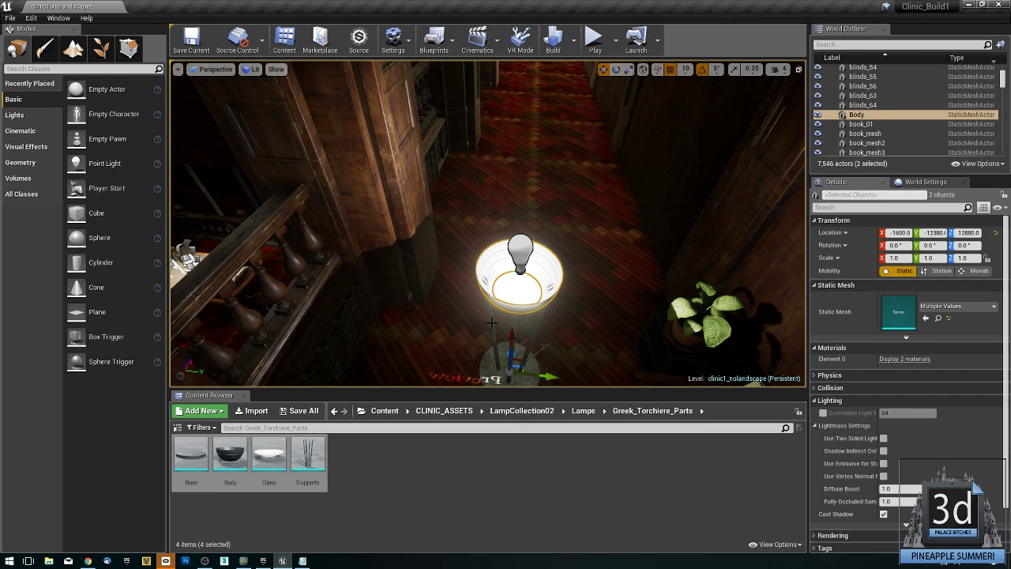
{"action": "left_click", "coordinate": [496, 365], "text": "ctrl"}
{"action": "left_click", "coordinate": [520, 255], "text": "ctrl"}
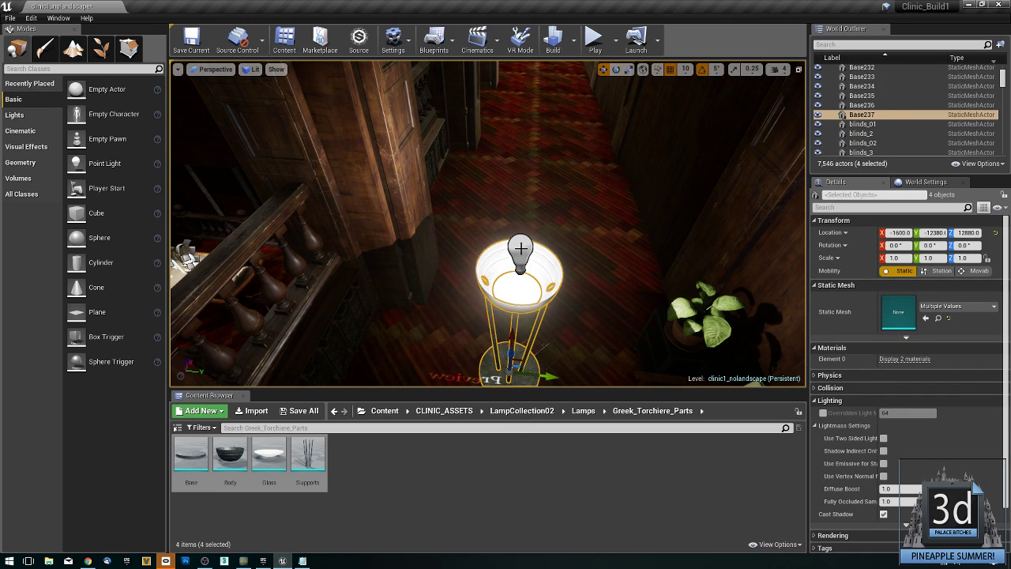
{"action": "left_click", "coordinate": [521, 249], "text": "ctrl"}
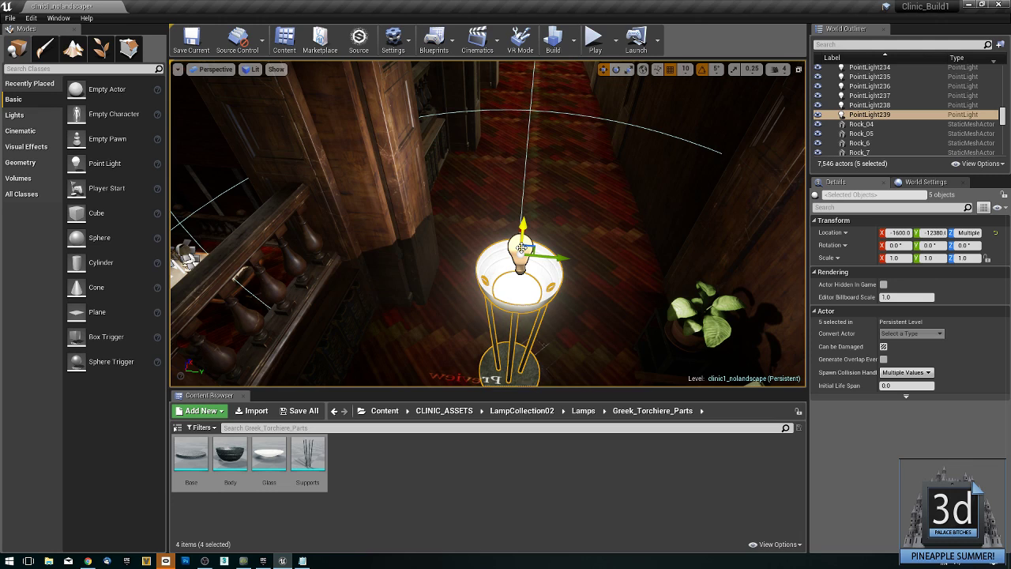
{"action": "key", "text": "ctrl+g"}
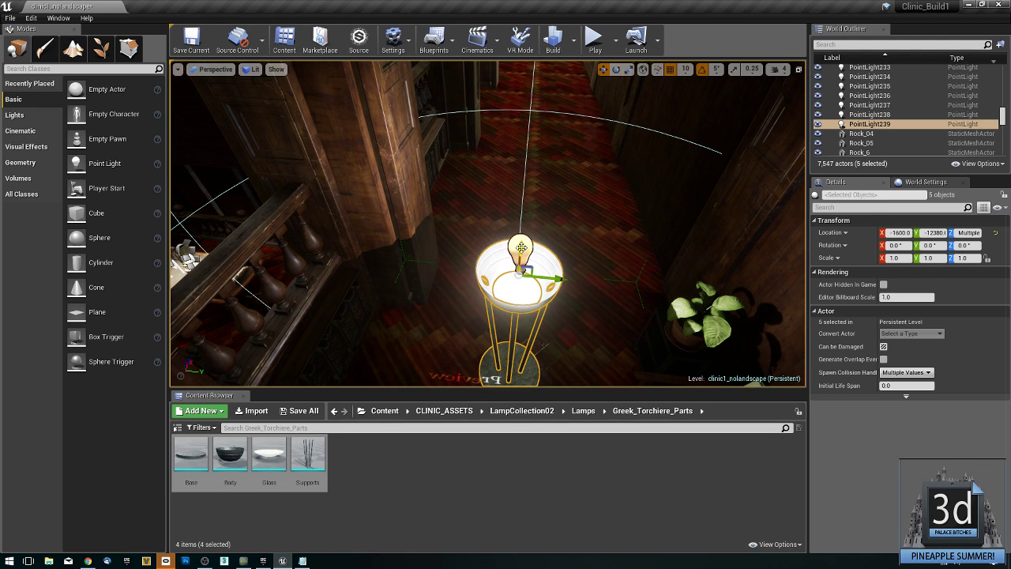
Move the grouped torchiere out of the corridor's middle to the walnut wall between two pillars, at X -1310, Y -12230.
{"action": "right_click_drag", "start_coordinate": [539, 274], "coordinate": [513, 248]}
{"action": "left_click_drag", "start_coordinate": [466, 363], "coordinate": [540, 359]}
{"action": "left_click_drag", "start_coordinate": [503, 329], "coordinate": [549, 204]}
{"action": "right_click_drag", "start_coordinate": [537, 226], "coordinate": [743, 229]}
{"action": "right_click_drag", "start_coordinate": [546, 250], "coordinate": [478, 241]}
{"action": "key", "text": "s"}
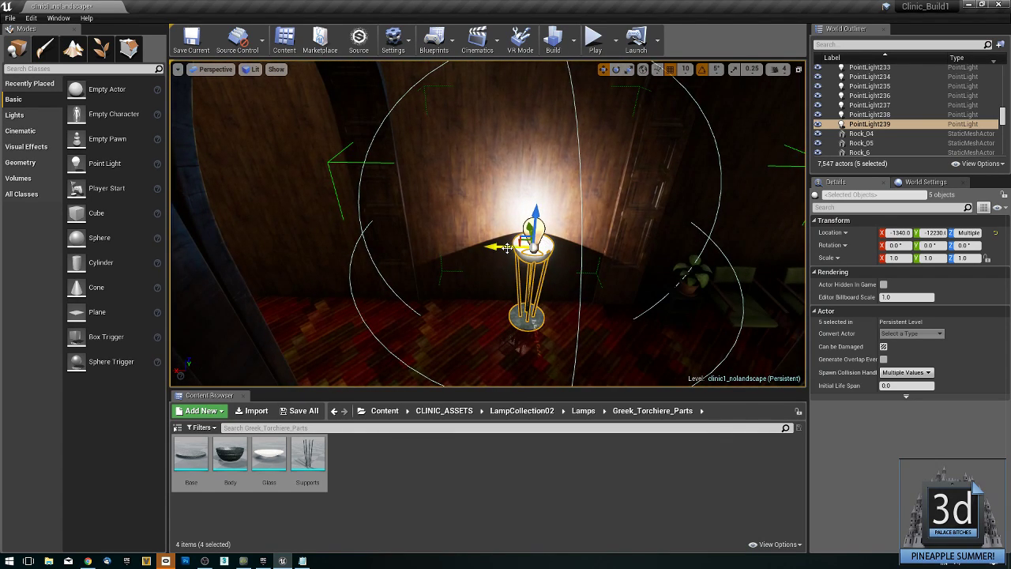
{"action": "left_click_drag", "start_coordinate": [502, 247], "coordinate": [493, 248]}
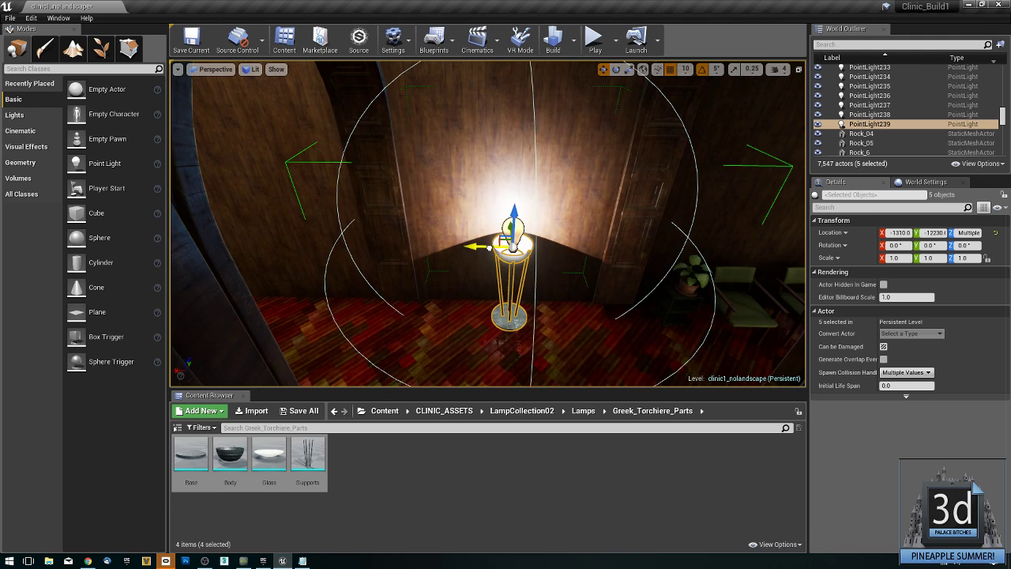
Duplicate the torchiere group along the same wall and place the copy in a farther bay at X -500.
{"action": "mouse_move", "coordinate": [490, 252]}
{"action": "left_mouse_down", "text": "alt+shift"}
{"action": "mouse_move", "coordinate": [465, 251]}
{"action": "mouse_move", "coordinate": [475, 251]}
{"action": "left_mouse_up", "text": "alt+shift"}
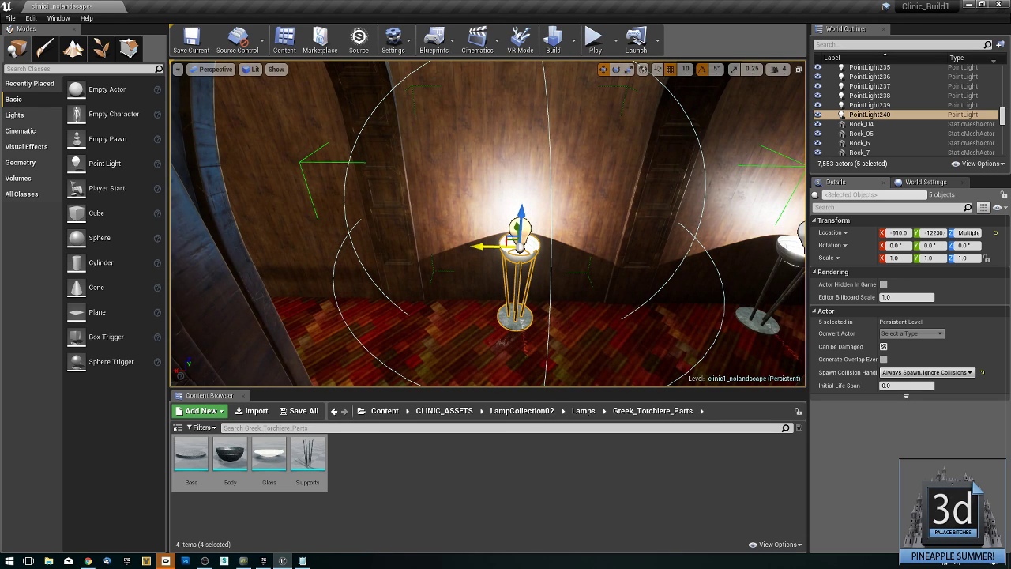
{"action": "right_click_drag", "start_coordinate": [459, 270], "coordinate": [364, 277]}
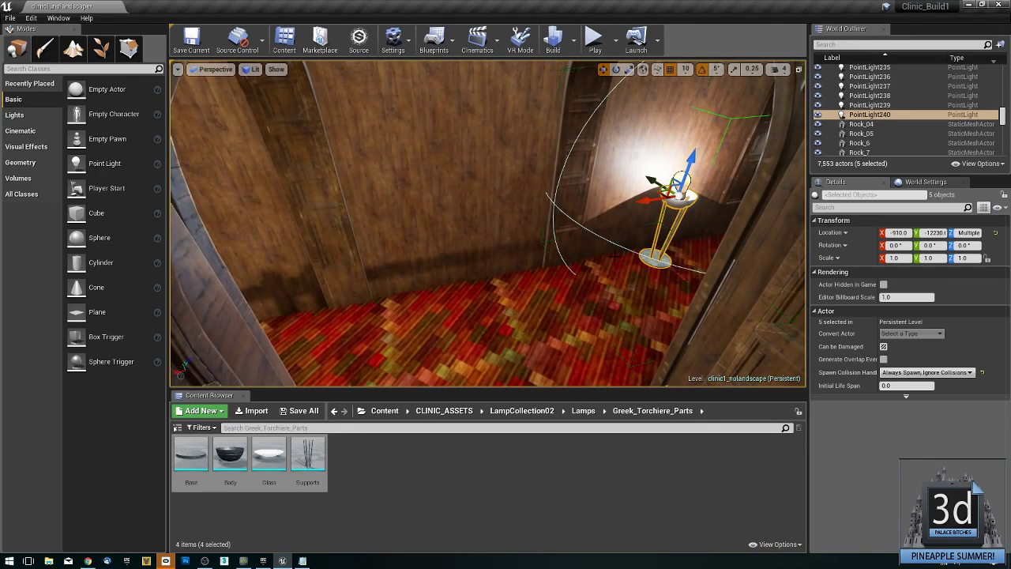
{"action": "left_click_drag", "start_coordinate": [646, 208], "coordinate": [420, 254]}
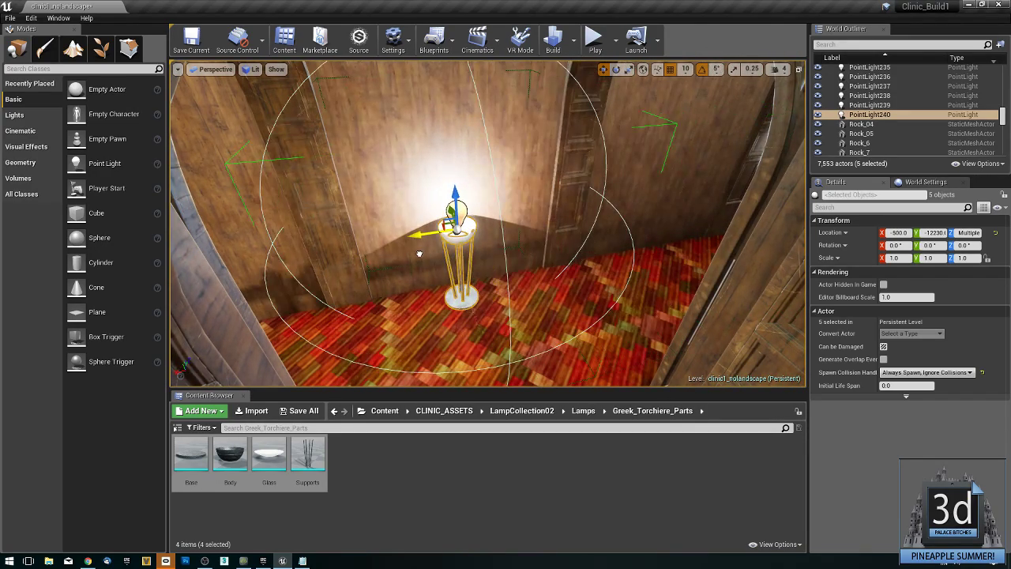
Duplicate the torchiere group to the wall closing the corridor's end, at X 90, Y -12340.
{"action": "right_click_drag", "start_coordinate": [418, 254], "coordinate": [328, 260]}
{"action": "key", "text": "f"}
{"action": "right_click_drag", "start_coordinate": [504, 245], "coordinate": [387, 262]}
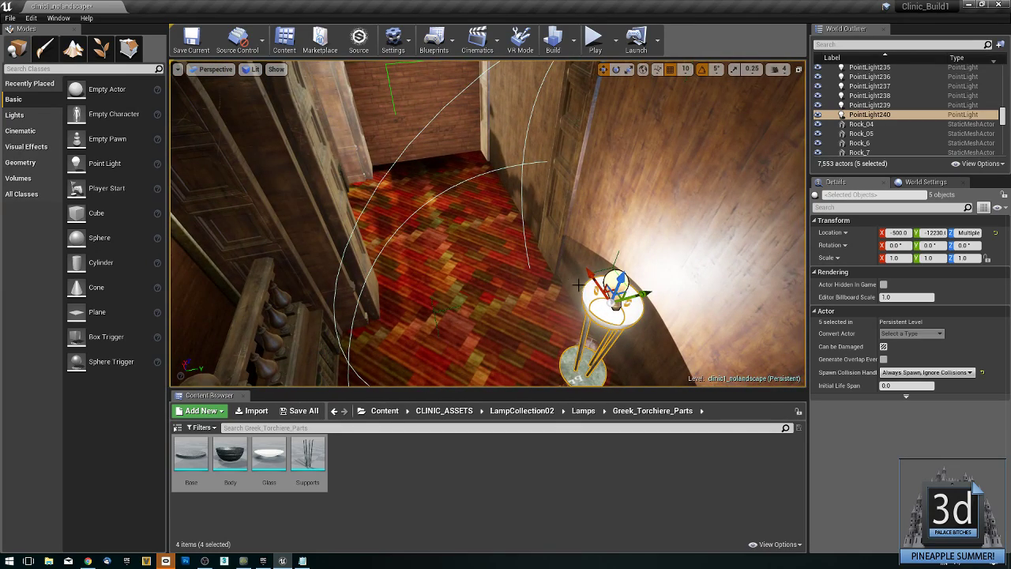
{"action": "left_click_drag", "start_coordinate": [591, 281], "coordinate": [462, 89], "text": "alt"}
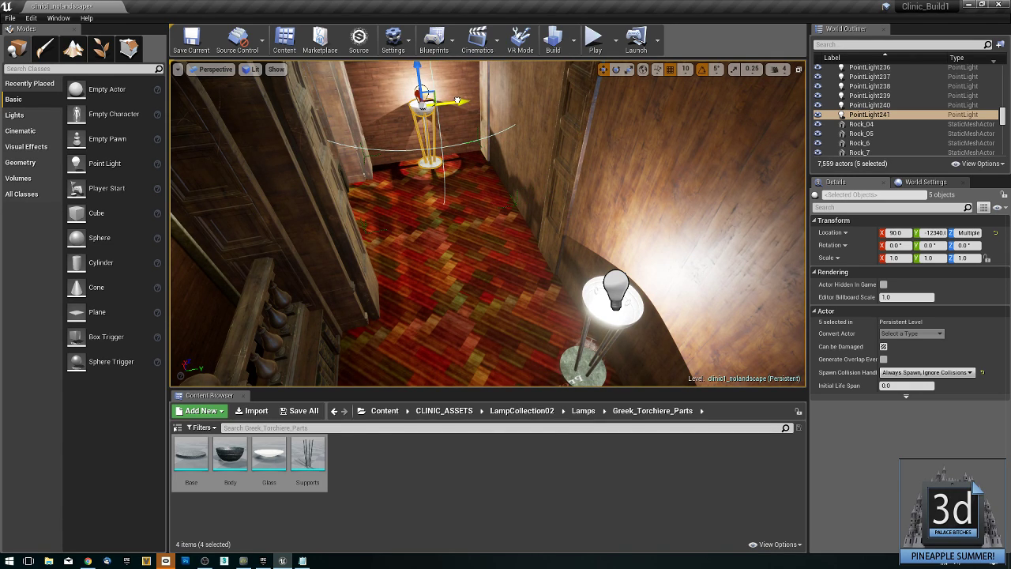
Play the level from the corridor floor, walk along the hall to examine the torchiere lighting, and stop the preview.
{"action": "right_click", "coordinate": [462, 315]}
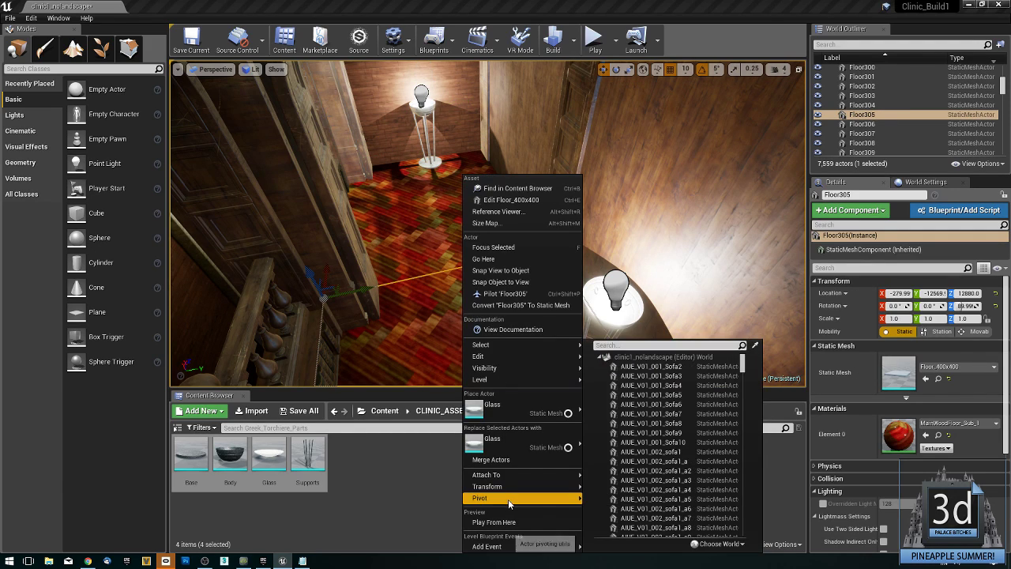
{"action": "key", "text": "Escape"}
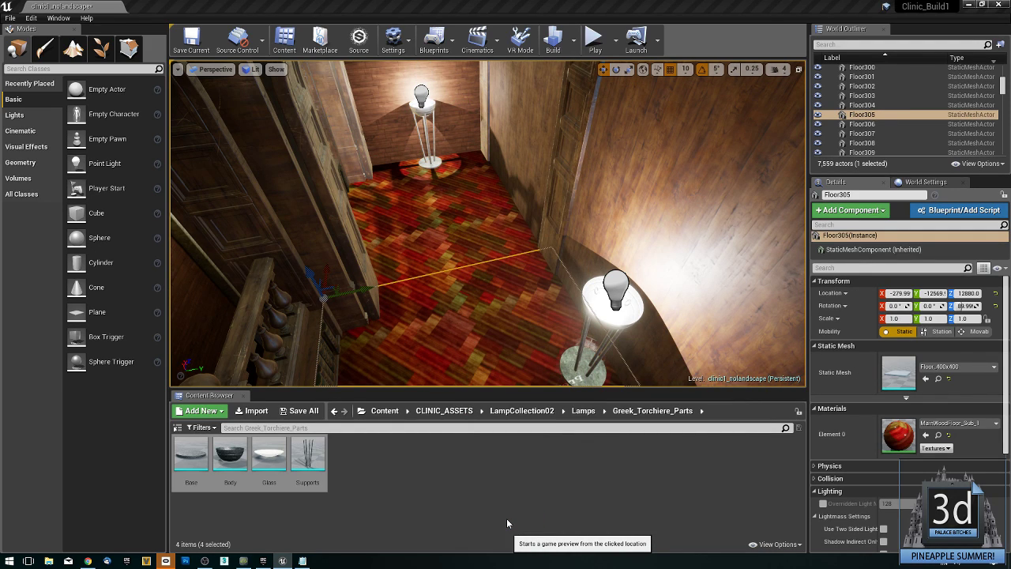
{"action": "key", "text": "w"}
{"action": "key", "text": "s"}
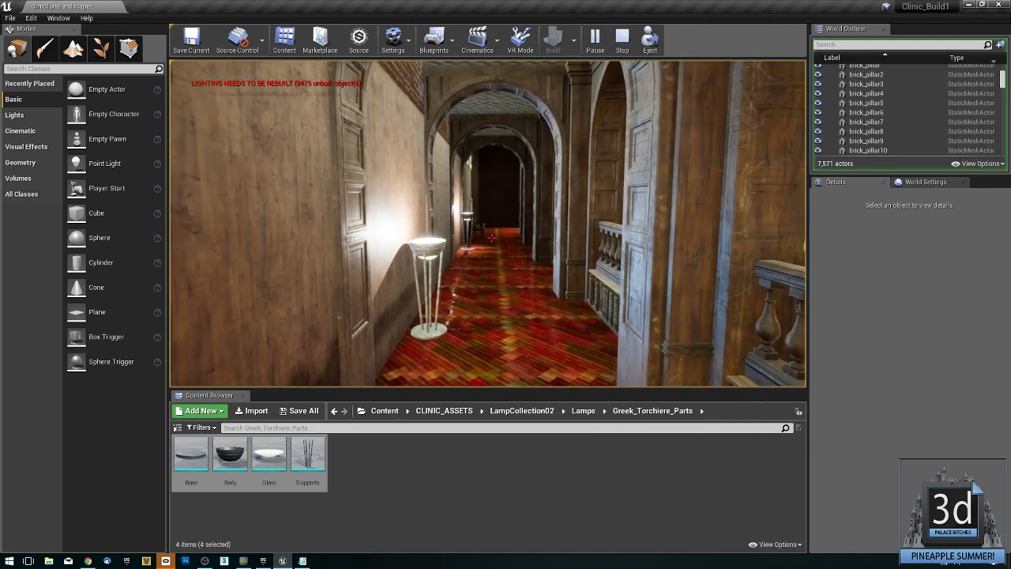
{"action": "key", "text": "w"}
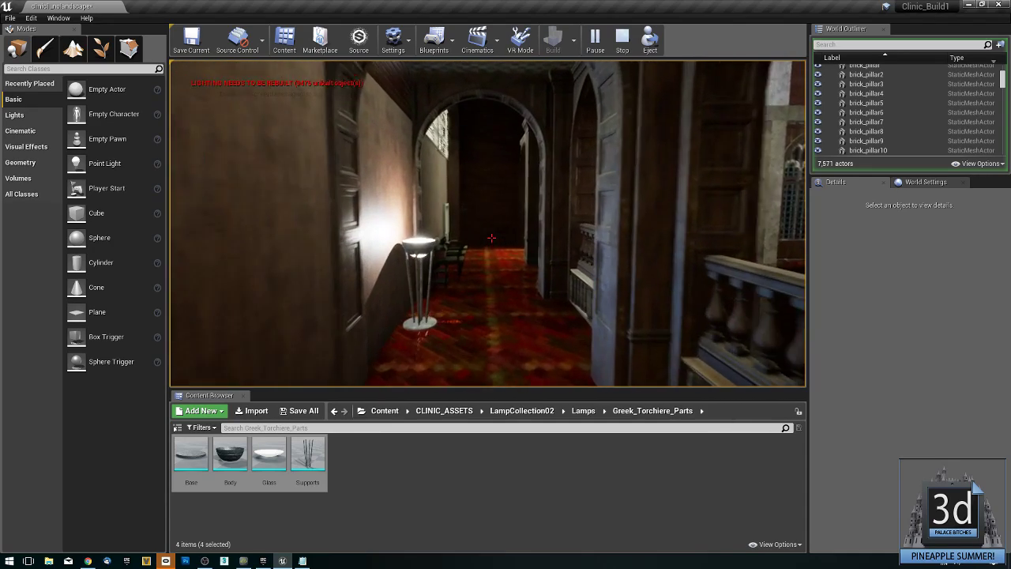
{"action": "key", "text": "w"}
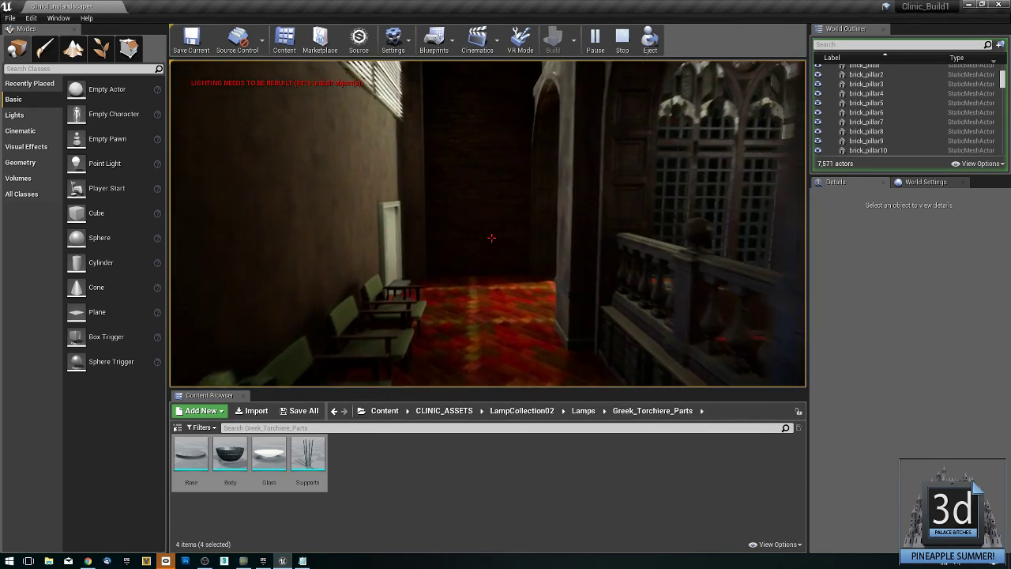
{"action": "key", "text": "w"}
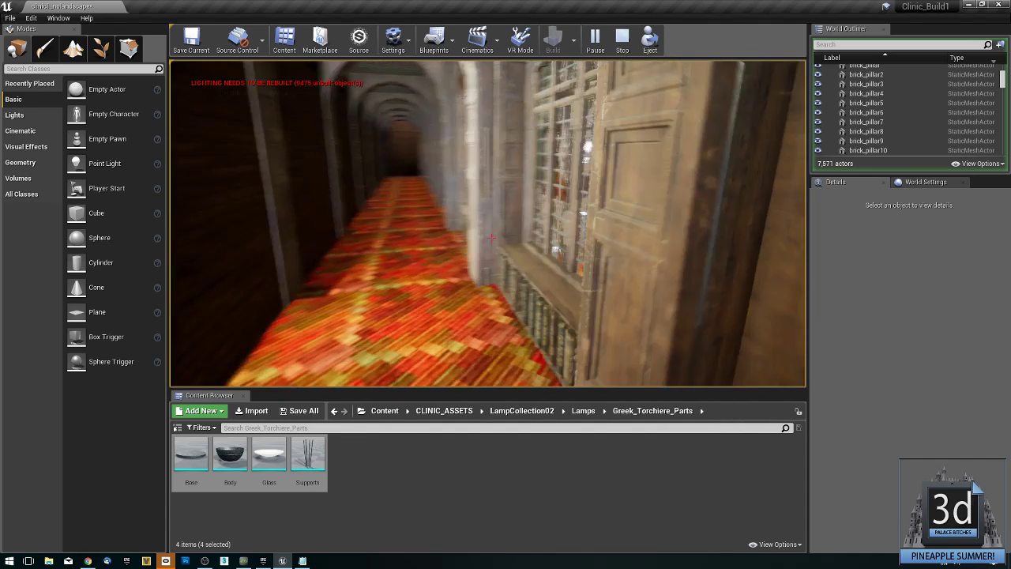
{"action": "key", "text": "w"}
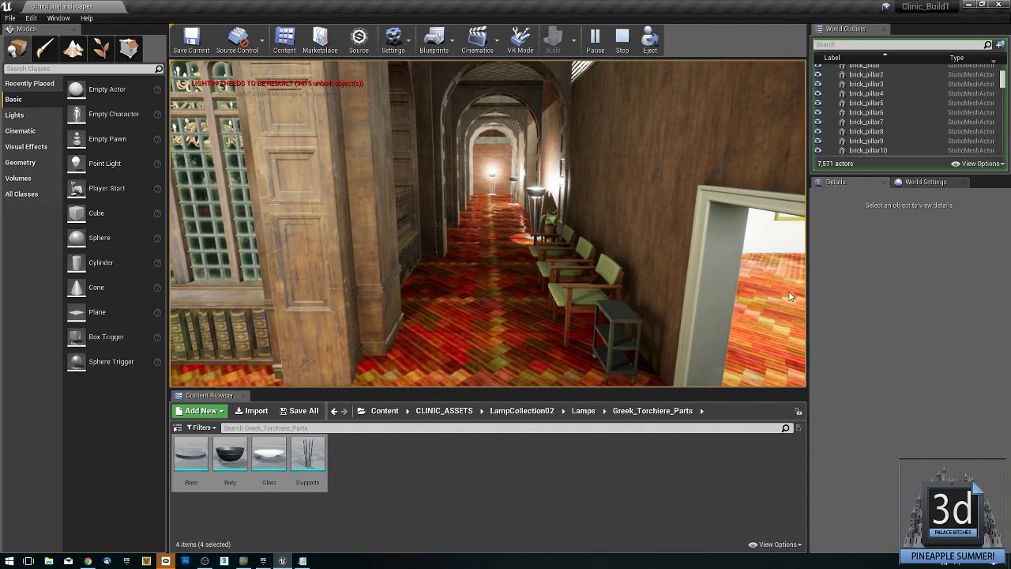
{"action": "key", "text": "Escape"}
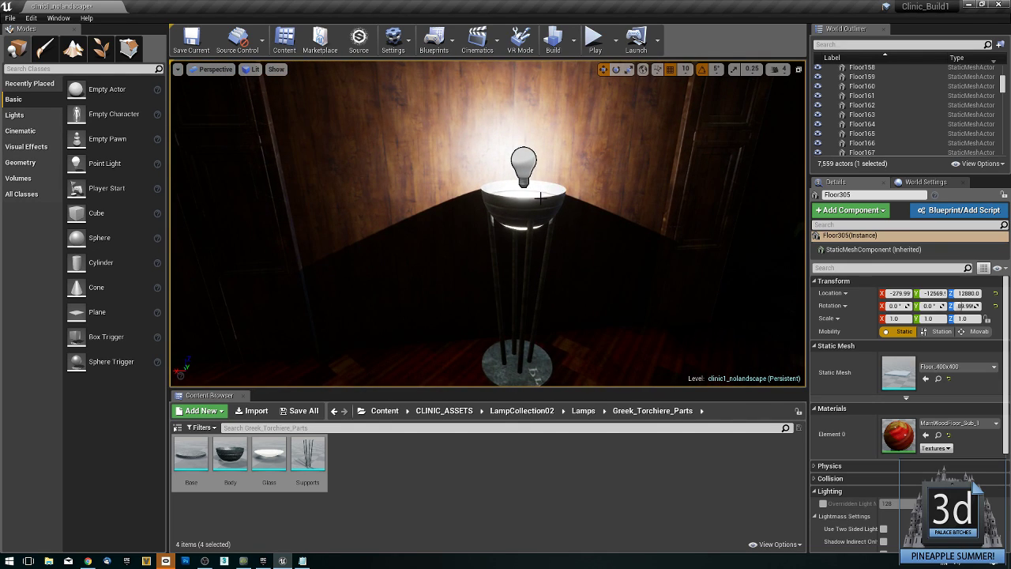
Duplicate a torchiere group to the opposite corridor end past the open doorway, against the plank wall at X -2240, Y -12380.
{"action": "left_click", "coordinate": [541, 197]}
{"action": "left_click_drag", "start_coordinate": [517, 204], "coordinate": [743, 204], "text": "alt+shift"}
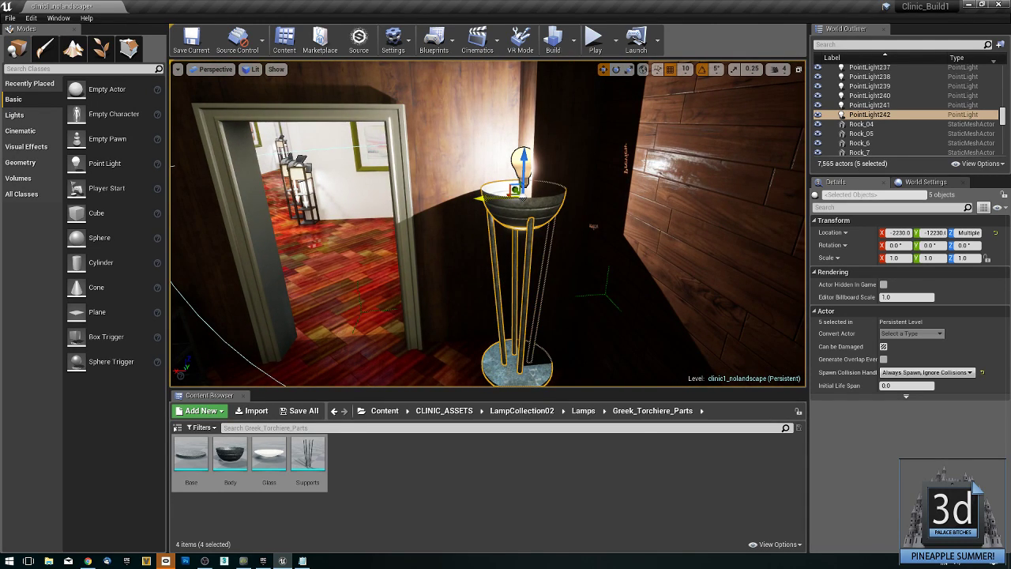
{"action": "right_click_drag", "start_coordinate": [438, 220], "coordinate": [545, 233]}
{"action": "left_click_drag", "start_coordinate": [369, 201], "coordinate": [529, 212]}
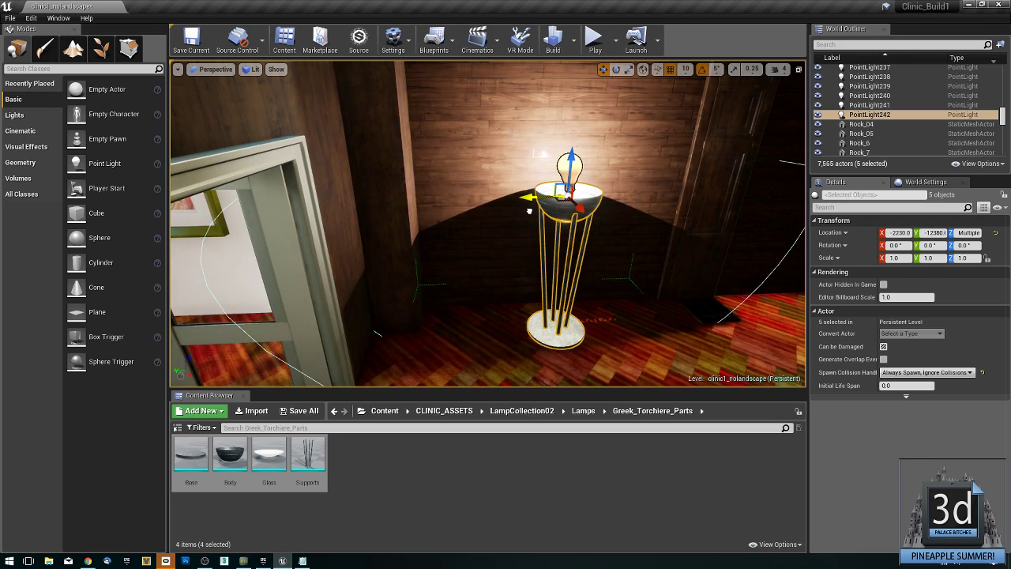
{"action": "left_click", "coordinate": [527, 211]}
{"action": "right_click_drag", "start_coordinate": [527, 212], "coordinate": [545, 284]}
{"action": "left_click", "coordinate": [463, 298]}
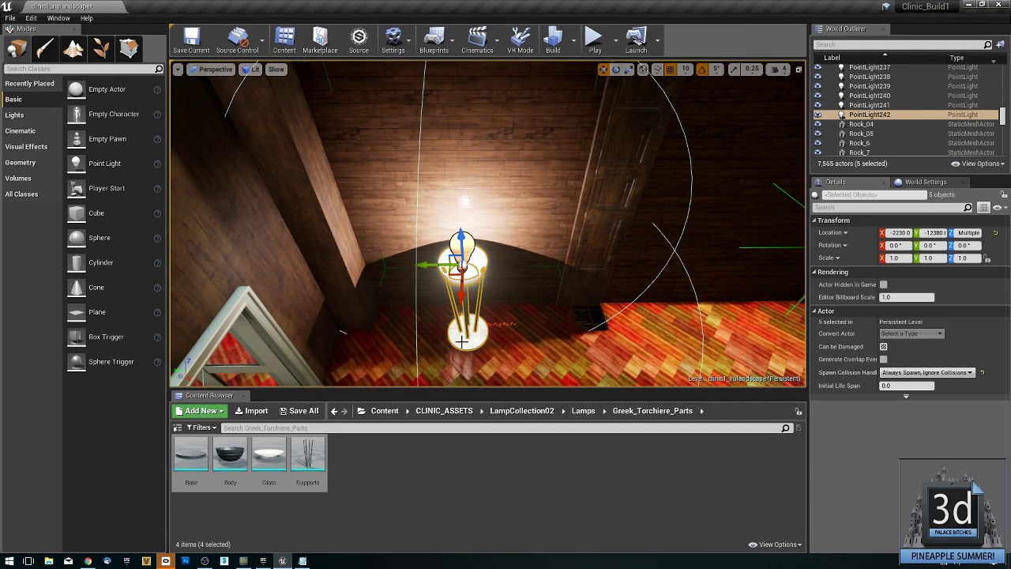
{"action": "left_click_drag", "start_coordinate": [461, 295], "coordinate": [465, 292]}
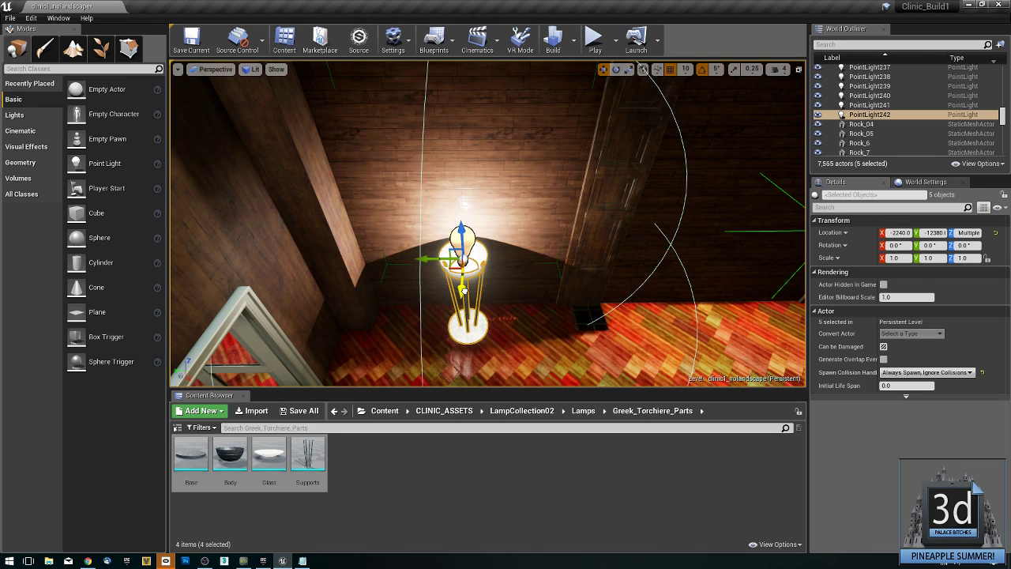
Duplicate the torchiere group three times along the plank wall, at Y -13150, -13960 and -14750.
{"action": "left_click_drag", "start_coordinate": [427, 258], "coordinate": [448, 341], "text": "alt+shift"}
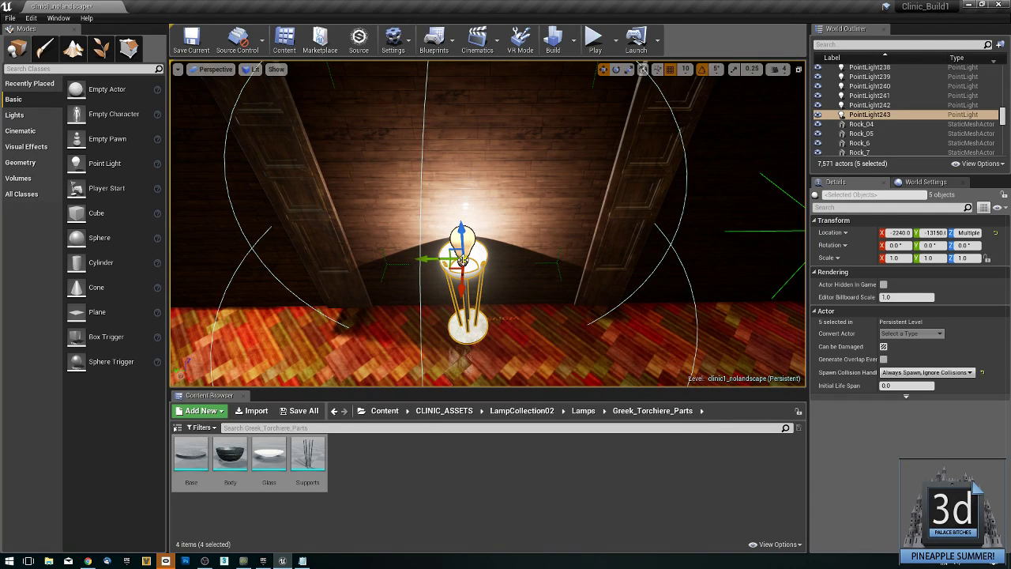
{"action": "left_click_drag", "start_coordinate": [465, 265], "coordinate": [795, 266], "text": "alt+shift"}
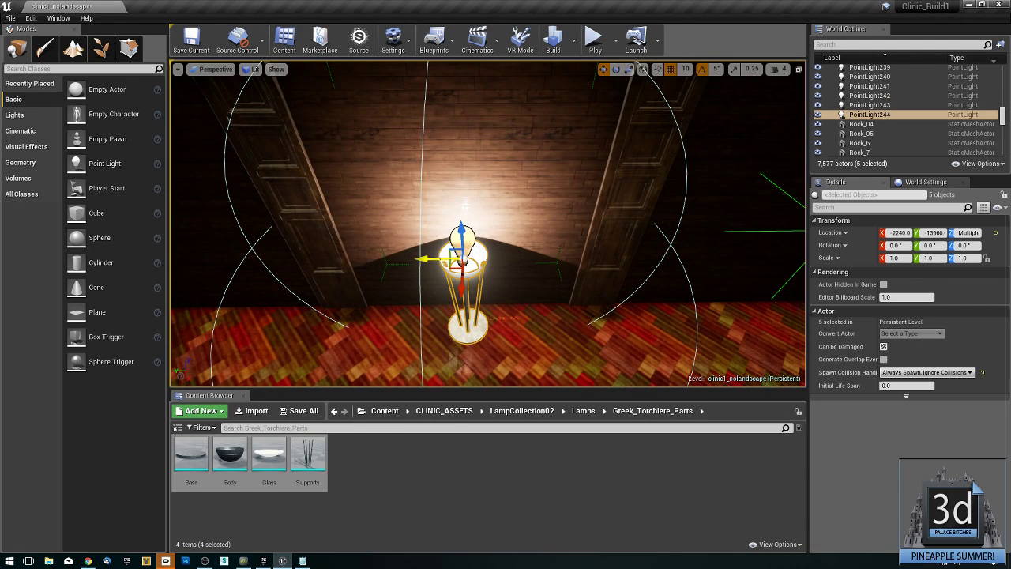
{"action": "left_click_drag", "start_coordinate": [435, 264], "coordinate": [452, 356], "text": "alt+shift"}
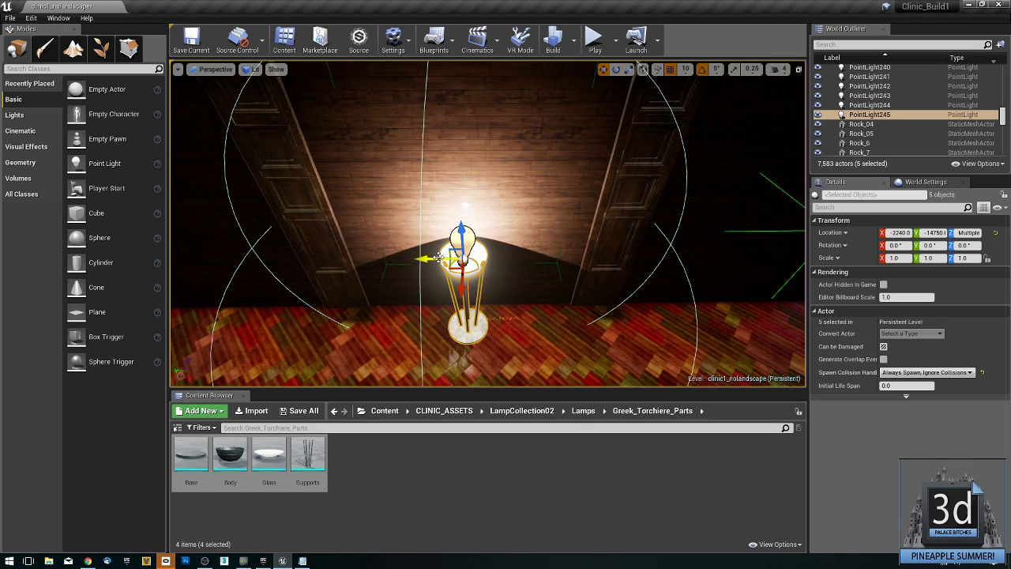
Duplicate the torchiere group once more to the far end of the side corridor, at X -2020, Y -15330.
{"action": "left_click_drag", "start_coordinate": [494, 271], "coordinate": [500, 341], "text": "alt+shift"}
{"action": "mouse_move", "coordinate": [426, 258]}
{"action": "left_mouse_down", "text": "alt+shift"}
{"action": "mouse_move", "coordinate": [445, 259]}
{"action": "mouse_move", "coordinate": [435, 259]}
{"action": "left_mouse_up", "text": "alt+shift"}
{"action": "right_click_drag", "start_coordinate": [339, 336], "coordinate": [533, 285]}
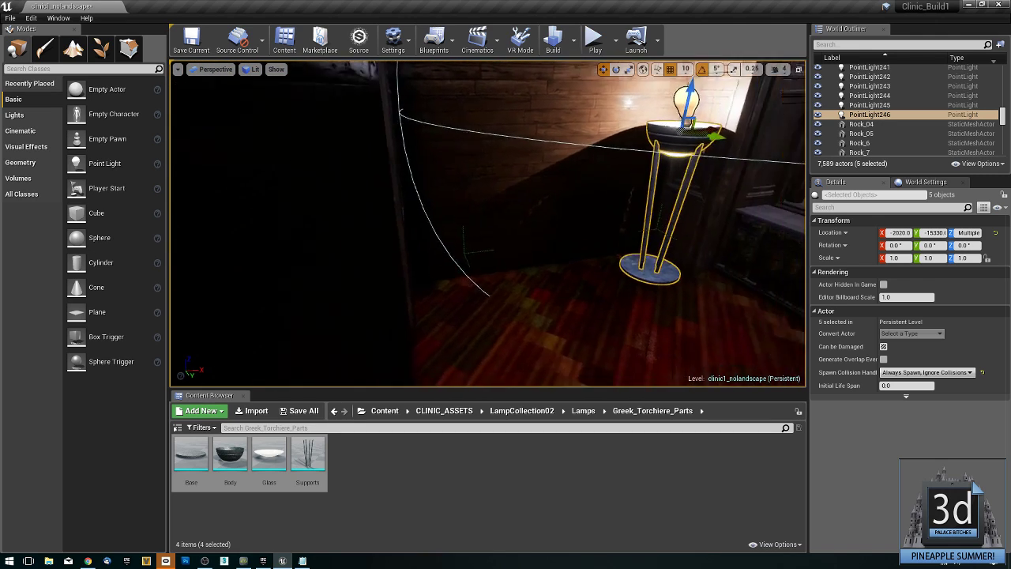
Select the book row below the corridor's green glass window and open the Merge Actors settings for it.
{"action": "right_click_drag", "start_coordinate": [488, 223], "coordinate": [794, 196]}
{"action": "right_click_drag", "start_coordinate": [691, 337], "coordinate": [490, 346]}
{"action": "right_click_drag", "start_coordinate": [490, 237], "coordinate": [213, 280]}
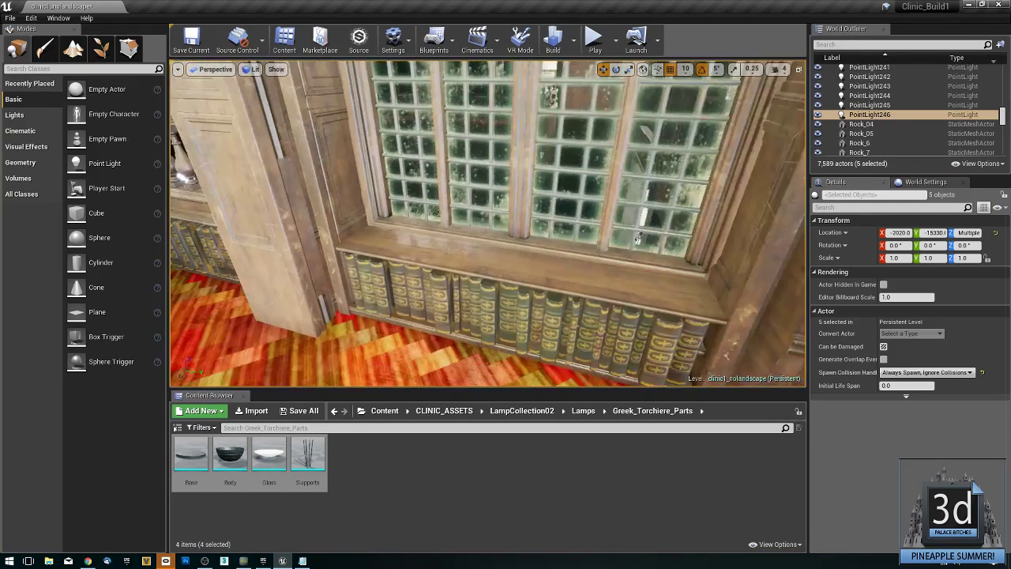
{"action": "right_click_drag", "start_coordinate": [691, 348], "coordinate": [686, 351]}
{"action": "left_click", "coordinate": [401, 278]}
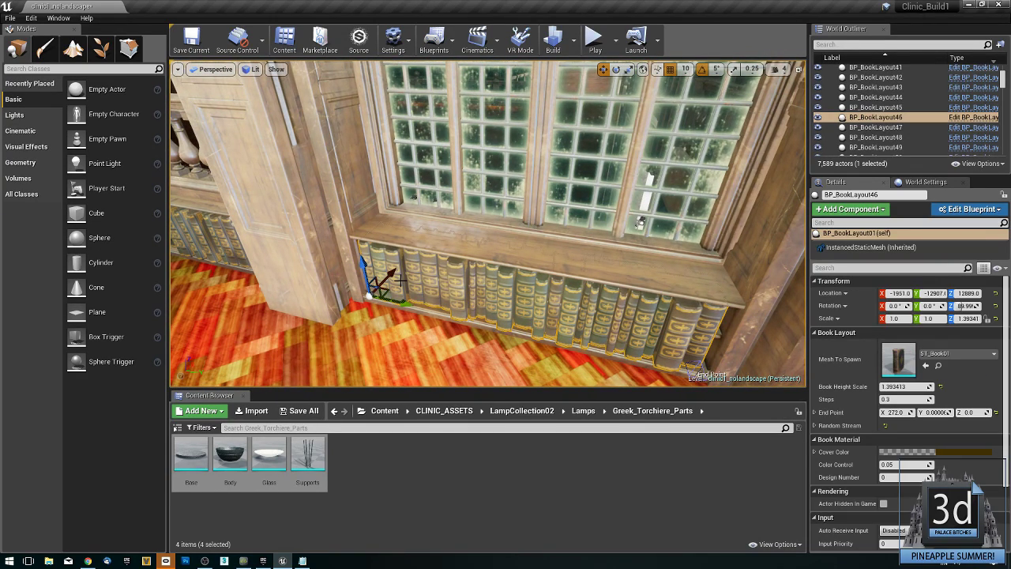
{"action": "right_click", "coordinate": [405, 279]}
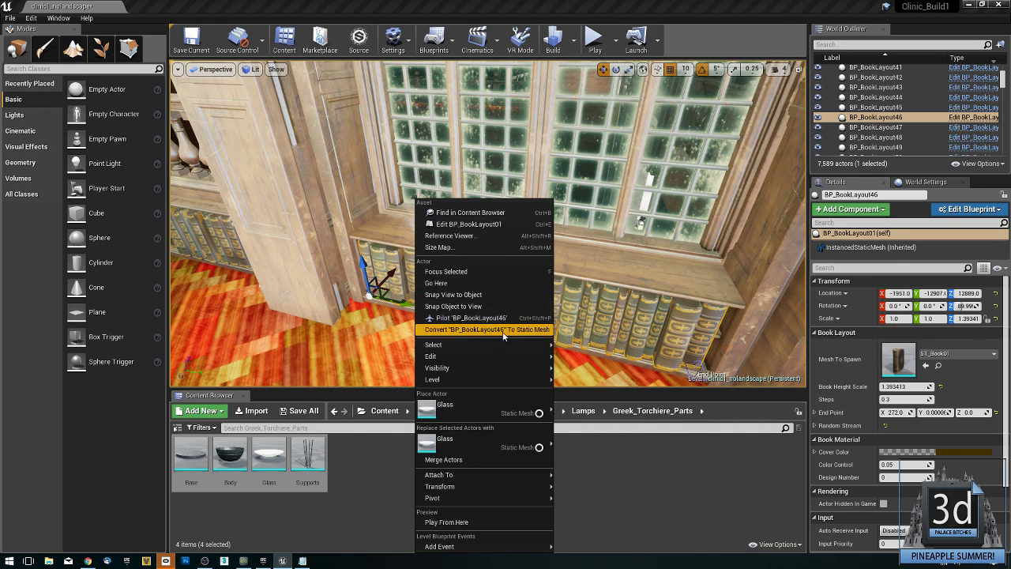
{"action": "mouse_move", "coordinate": [528, 346]}
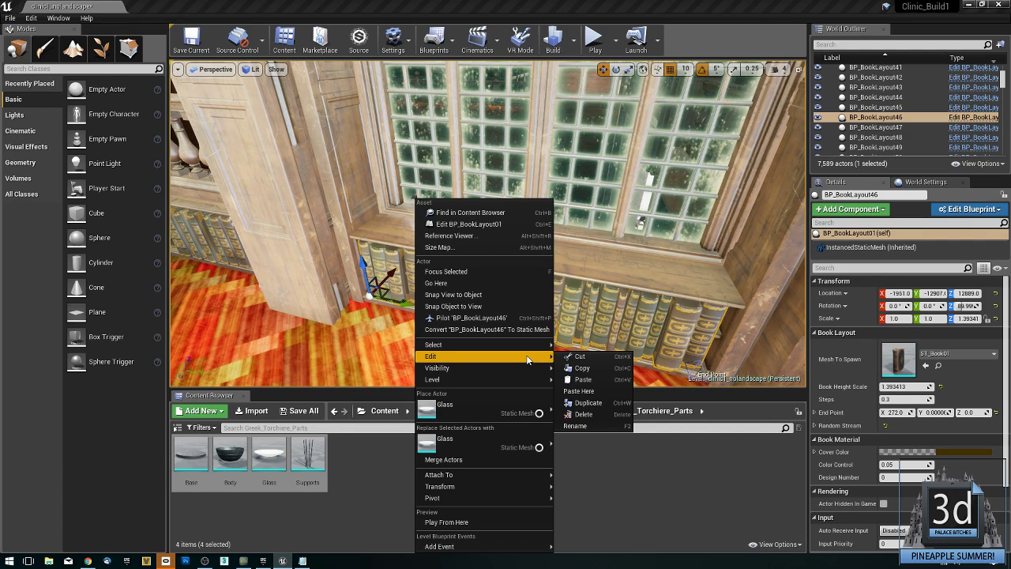
{"action": "left_click", "coordinate": [505, 459]}
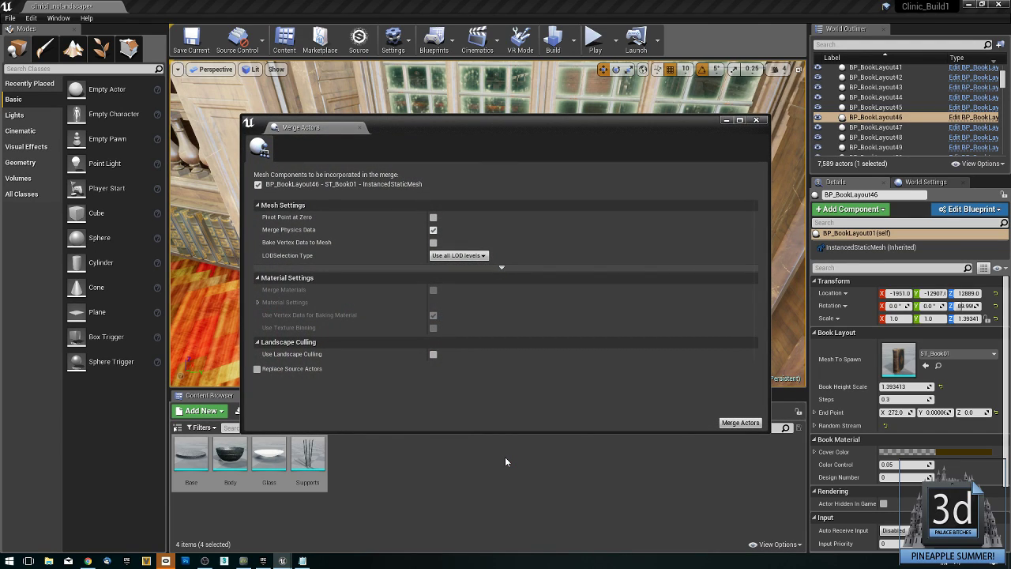
Merge the selected book row into a static mesh named books_001 in the CLINIC_ASSETS/Meshes folder.
{"action": "left_click", "coordinate": [739, 423]}
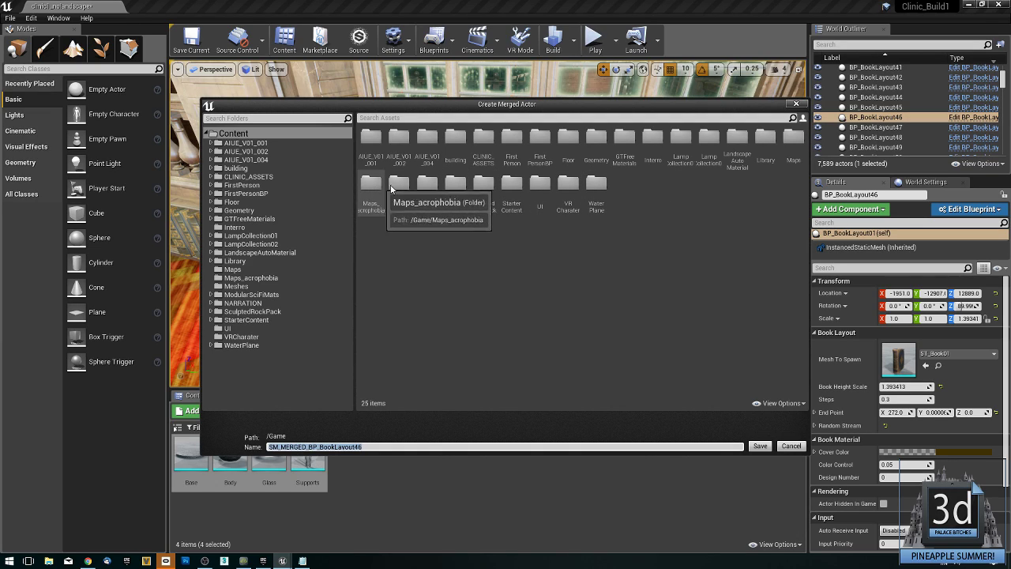
{"action": "left_click", "coordinate": [791, 447]}
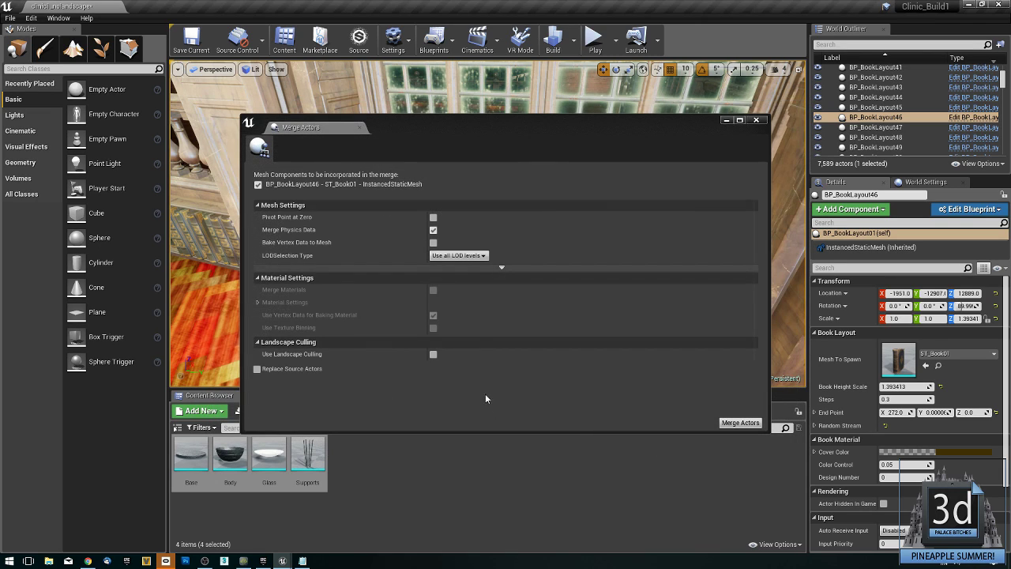
{"action": "left_click", "coordinate": [740, 423]}
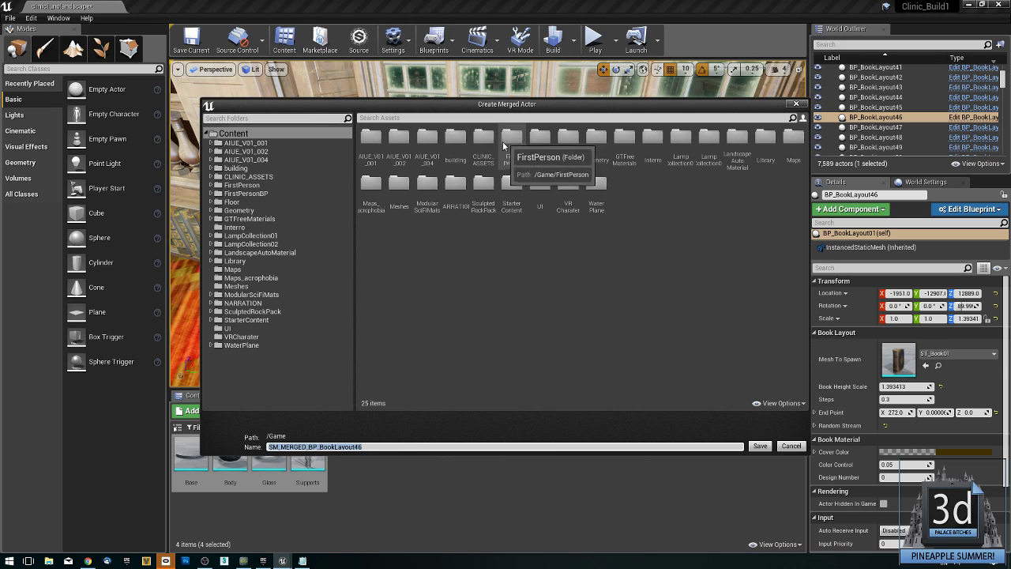
{"action": "double_click", "coordinate": [484, 139]}
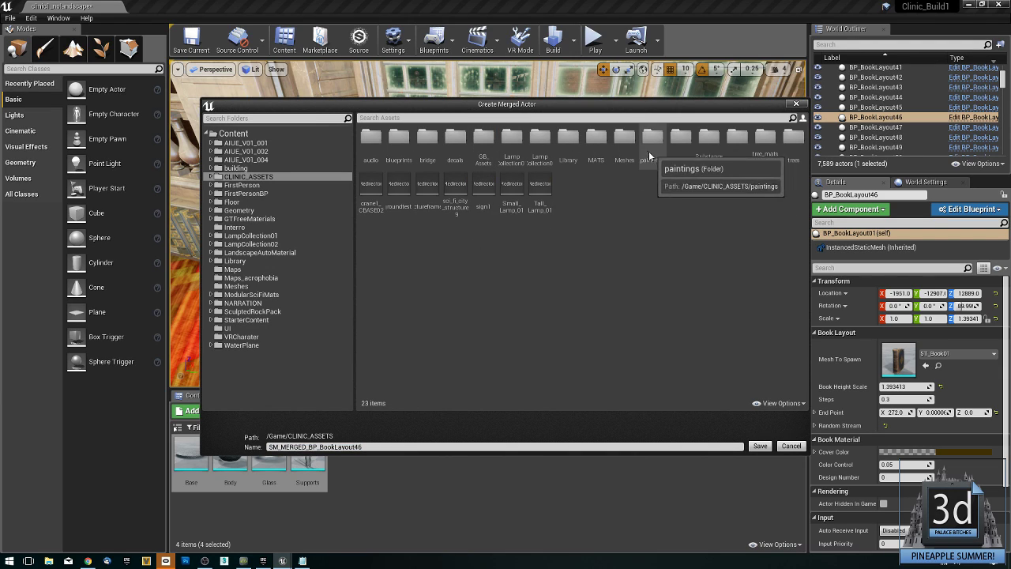
{"action": "double_click", "coordinate": [625, 139]}
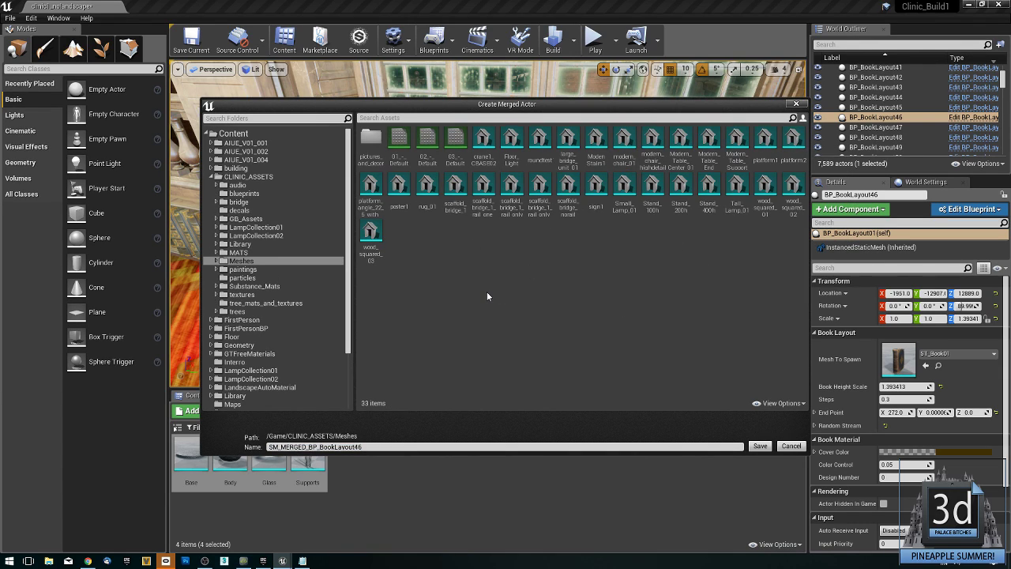
{"action": "left_click", "coordinate": [423, 447]}
{"action": "type", "text": "bol"}
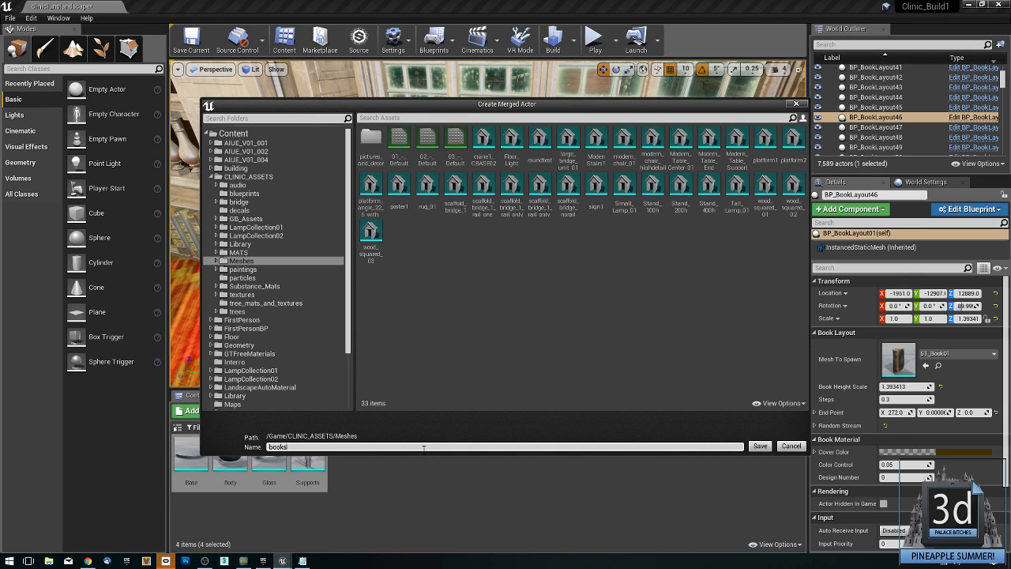
{"action": "left_click", "coordinate": [759, 447]}
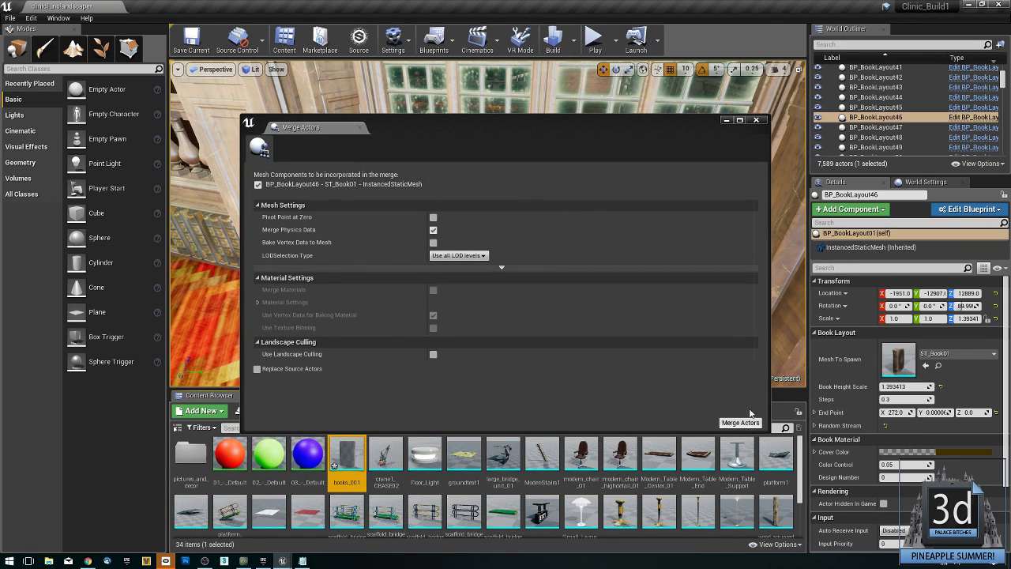
Inspect the merged books_001 mesh from another angle in the mesh editor, and close it together with the Merge Actors window.
{"action": "double_click", "coordinate": [350, 466]}
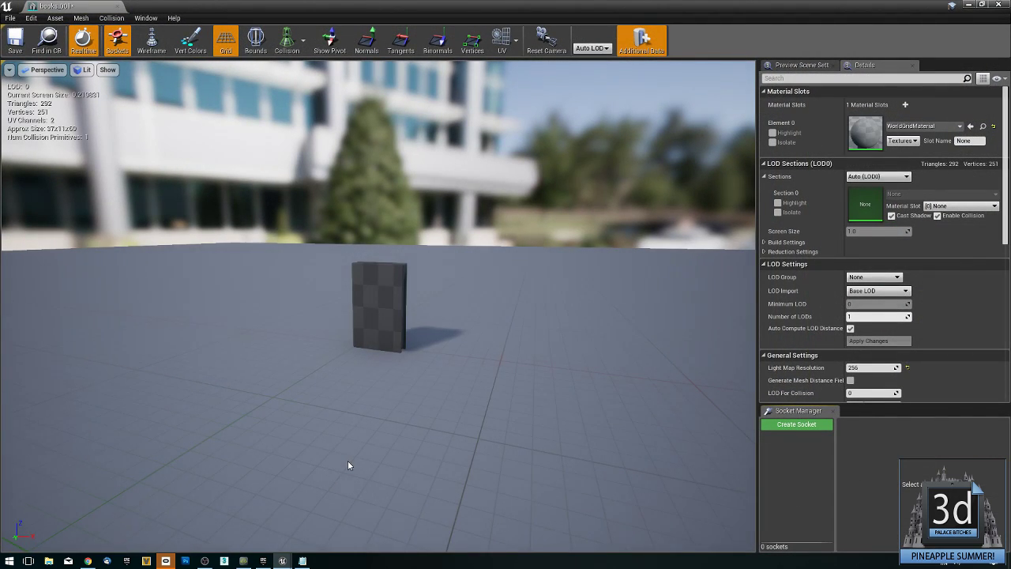
{"action": "left_click_drag", "start_coordinate": [413, 422], "coordinate": [371, 447]}
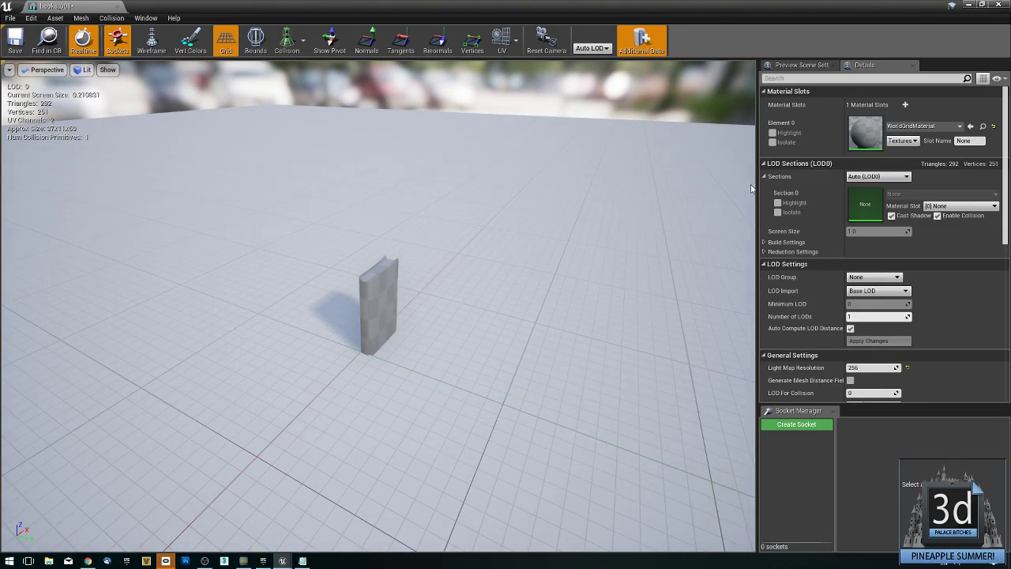
{"action": "left_click", "coordinate": [999, 5]}
{"action": "left_click", "coordinate": [759, 122]}
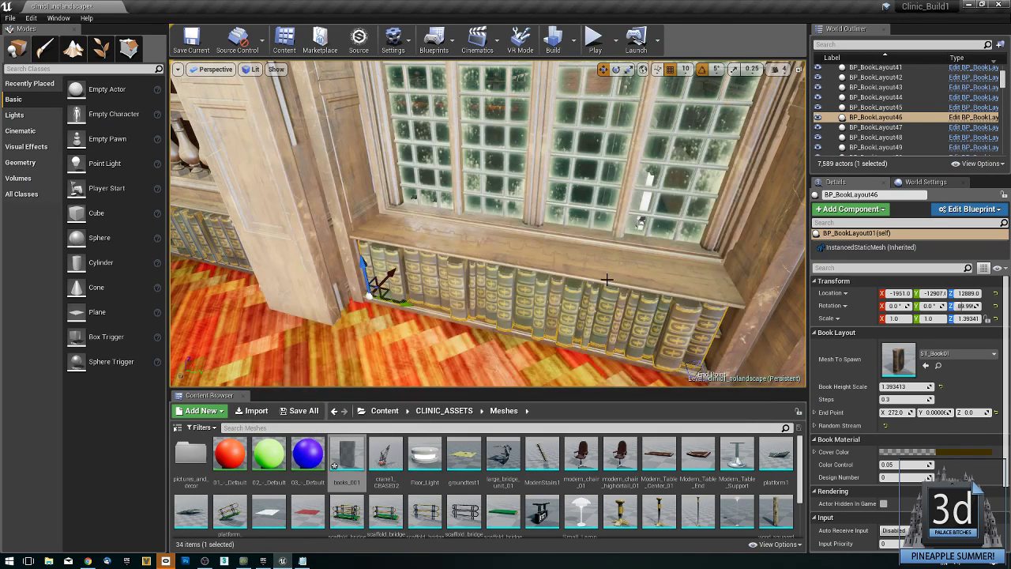
Reselect the book row below the green glass window and delete the merged books_001 mesh from the Meshes folder.
{"action": "right_click_drag", "start_coordinate": [606, 279], "coordinate": [602, 297]}
{"action": "left_click", "coordinate": [527, 338]}
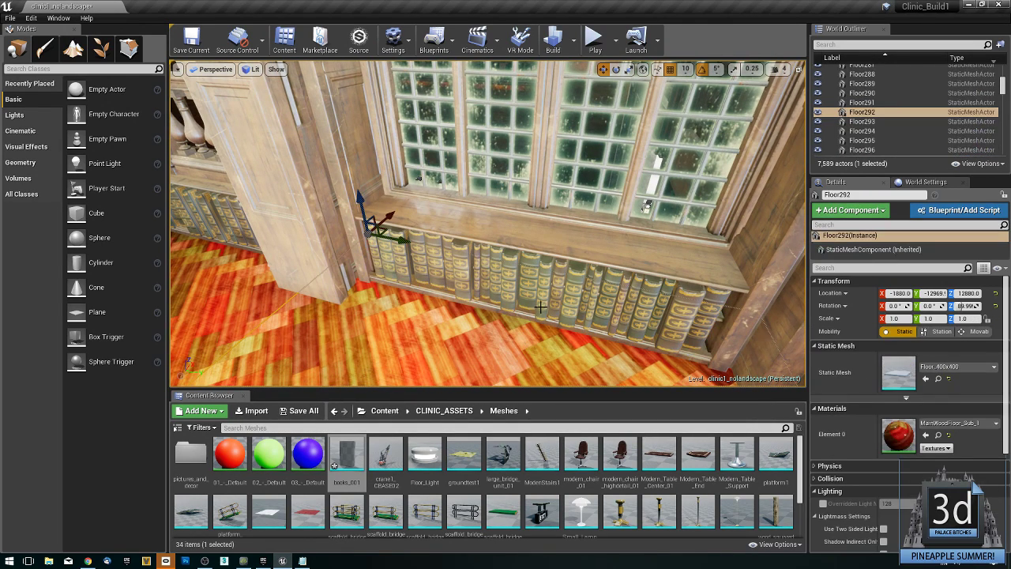
{"action": "left_click", "coordinate": [541, 294]}
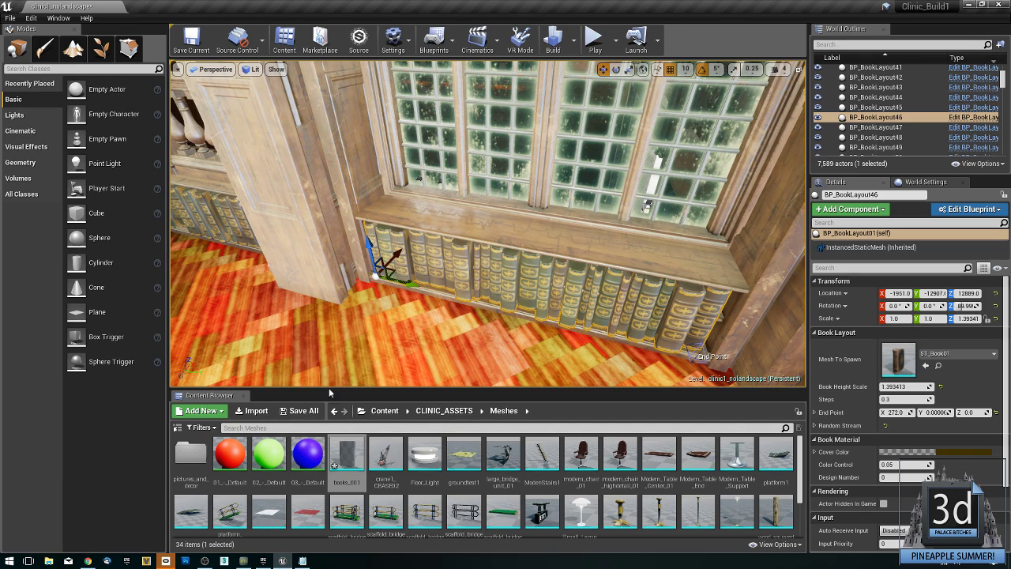
{"action": "left_click", "coordinate": [349, 455]}
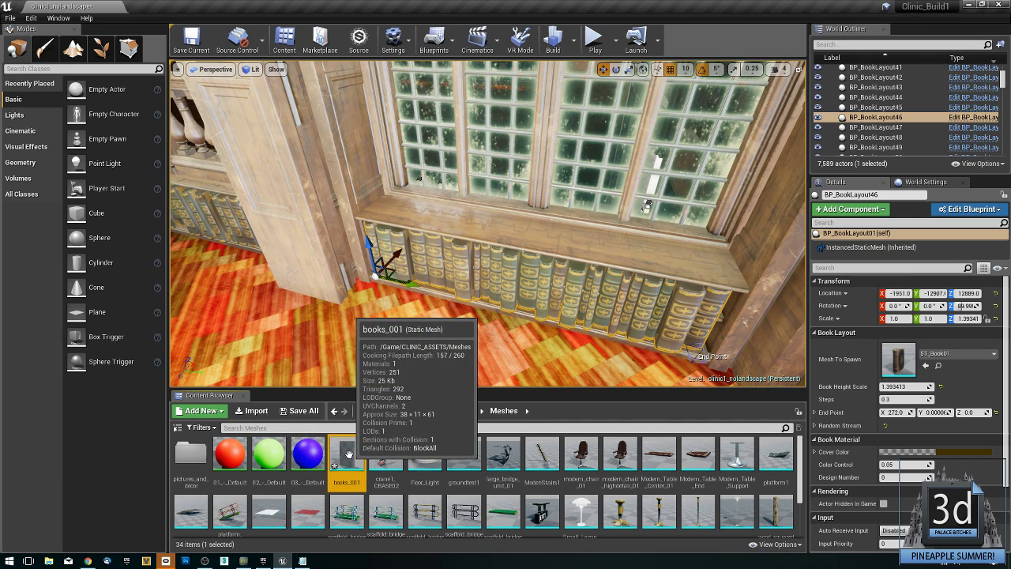
{"action": "key", "text": "Delete"}
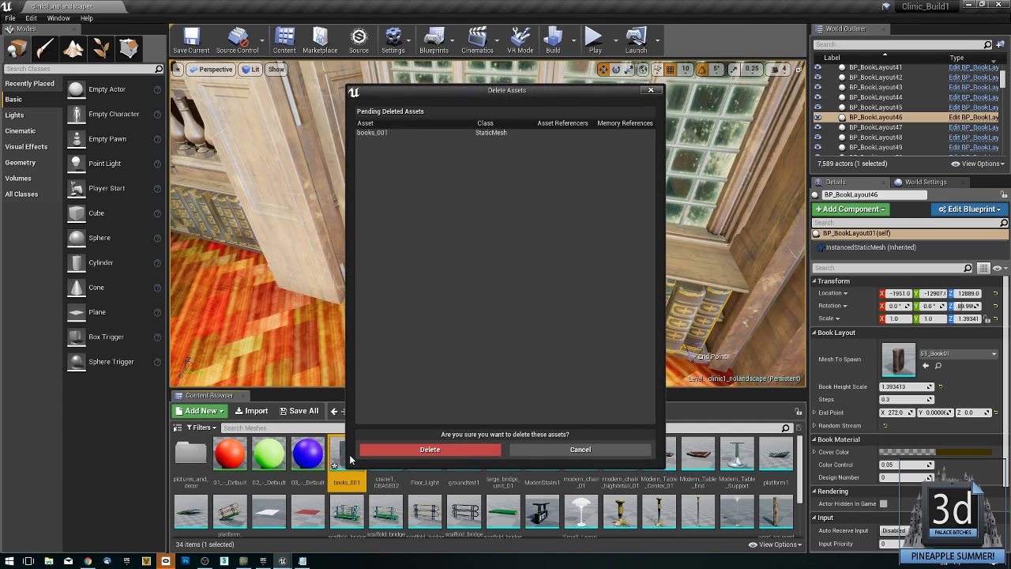
{"action": "left_click", "coordinate": [441, 448]}
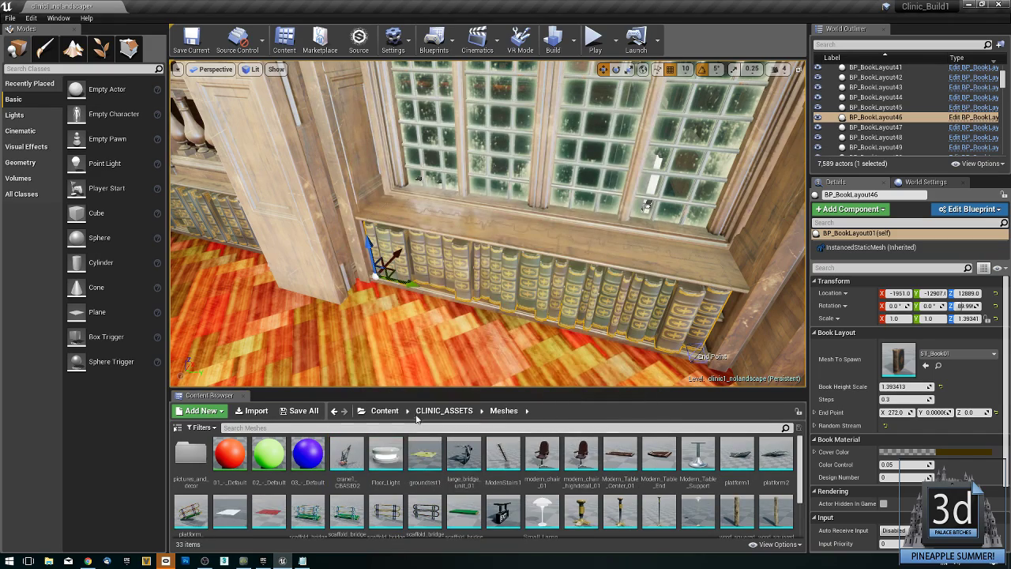
Place the pictureframe1 mesh from CLINIC_ASSETS/paintings on the walnut wall above the green chairs and scale it uniformly to 3.
{"action": "mouse_move", "coordinate": [489, 223]}
{"action": "right_mouse_down"}
{"action": "mouse_move", "coordinate": [679, 190]}
{"action": "mouse_move", "coordinate": [711, 158]}
{"action": "mouse_move", "coordinate": [423, 176]}
{"action": "mouse_move", "coordinate": [430, 146]}
{"action": "mouse_move", "coordinate": [546, 194]}
{"action": "mouse_move", "coordinate": [486, 224]}
{"action": "right_mouse_up"}
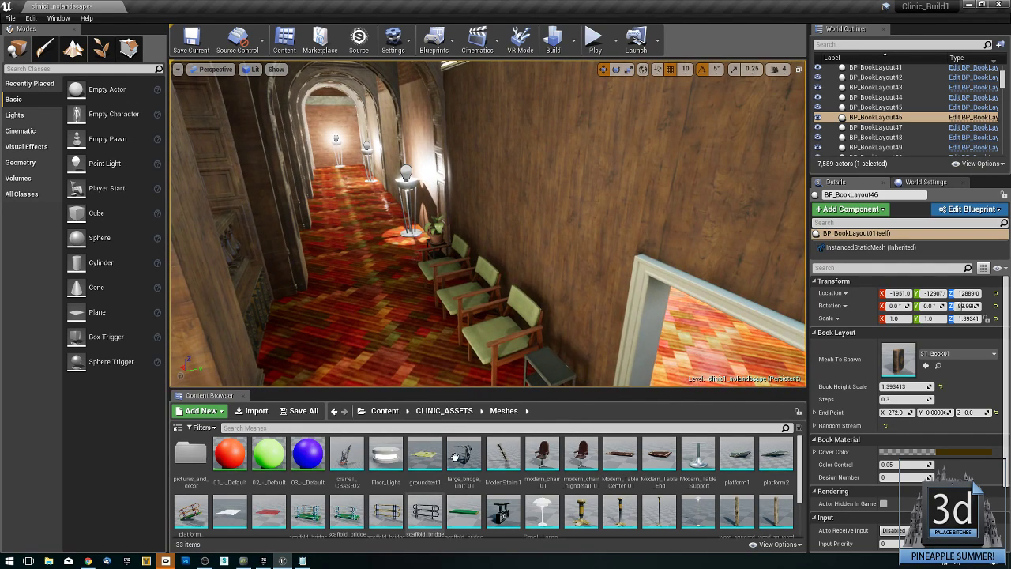
{"action": "left_click", "coordinate": [446, 411]}
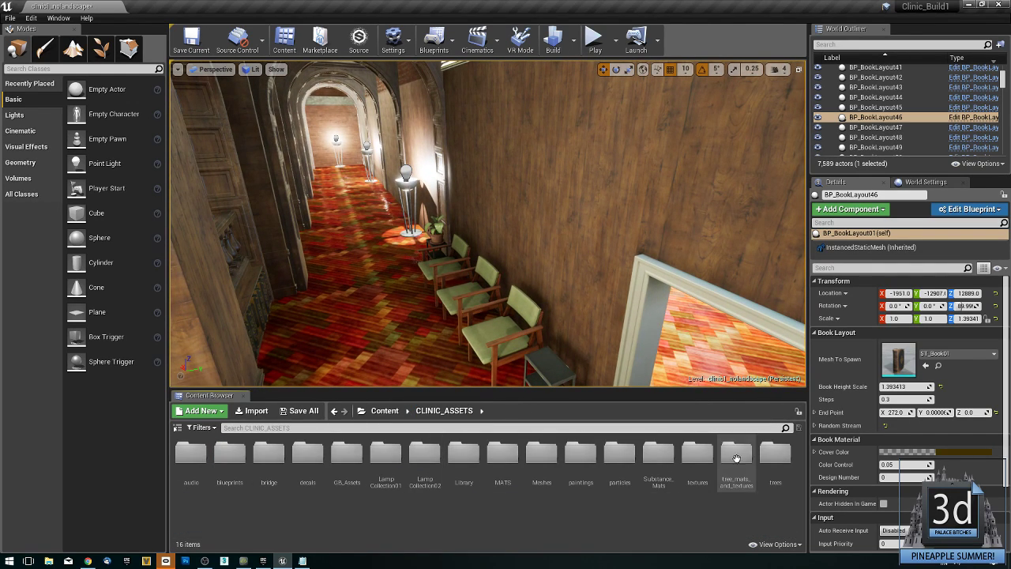
{"action": "double_click", "coordinate": [581, 453]}
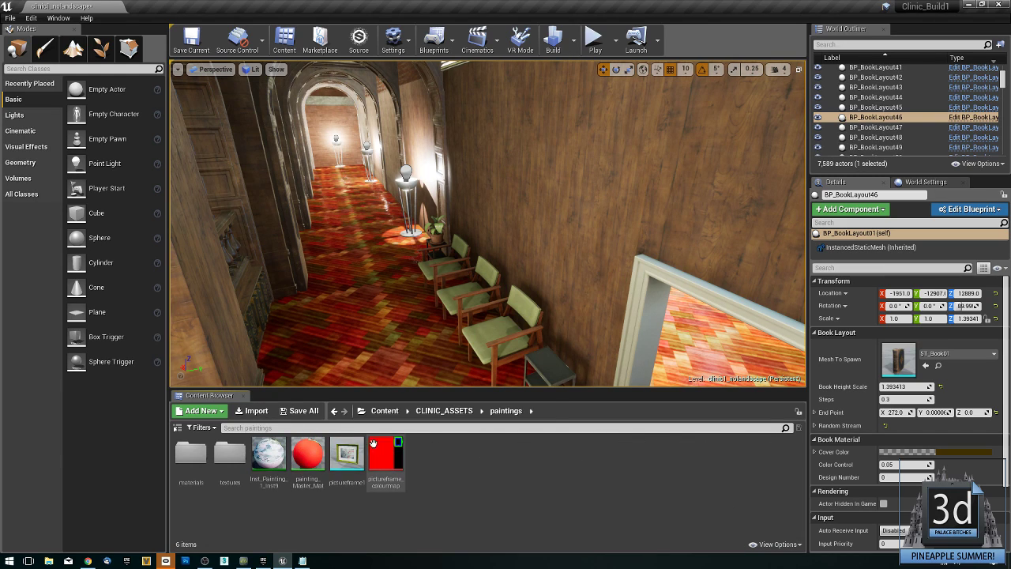
{"action": "left_click_drag", "start_coordinate": [347, 455], "coordinate": [583, 188]}
{"action": "key", "text": "e"}
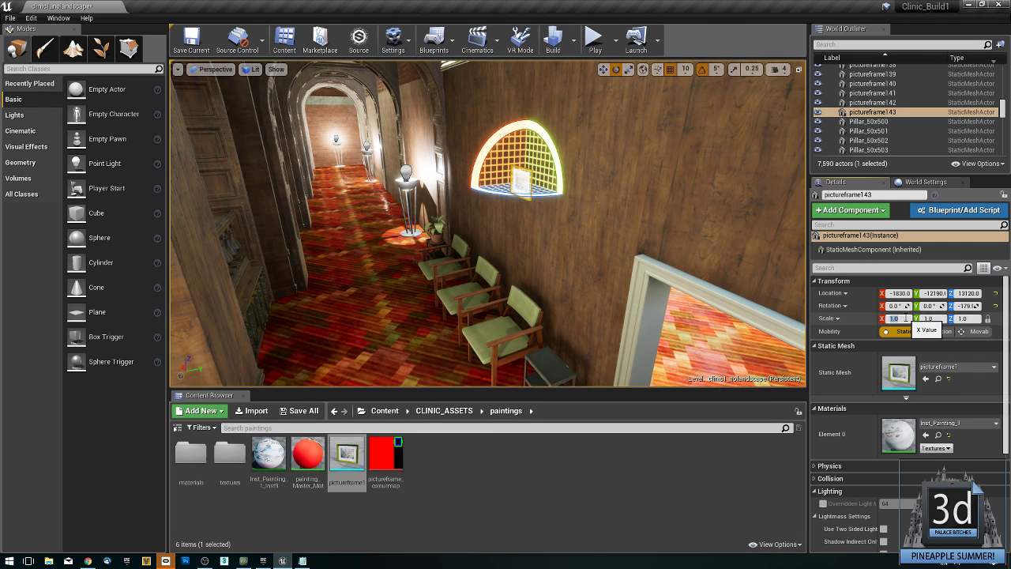
{"action": "type", "text": "3"}
{"action": "key", "text": "Tab"}
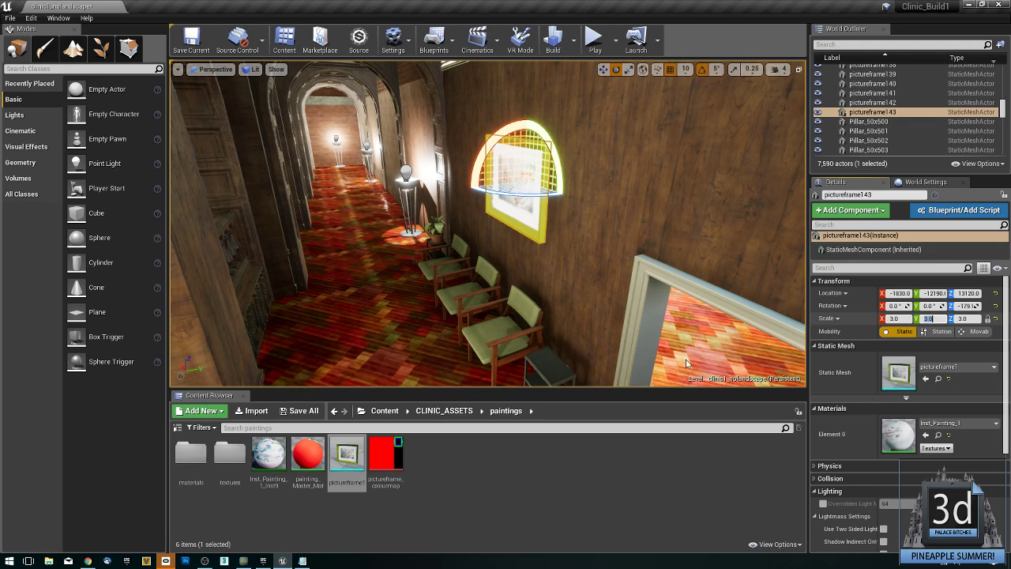
Set the position grid snap to 1 and move the picture frame against the walnut wall, at Y -12174.
{"action": "right_click_drag", "start_coordinate": [492, 289], "coordinate": [445, 247]}
{"action": "key", "text": "w"}
{"action": "right_click_drag", "start_coordinate": [450, 289], "coordinate": [460, 262]}
{"action": "key", "text": "r"}
{"action": "key", "text": "w"}
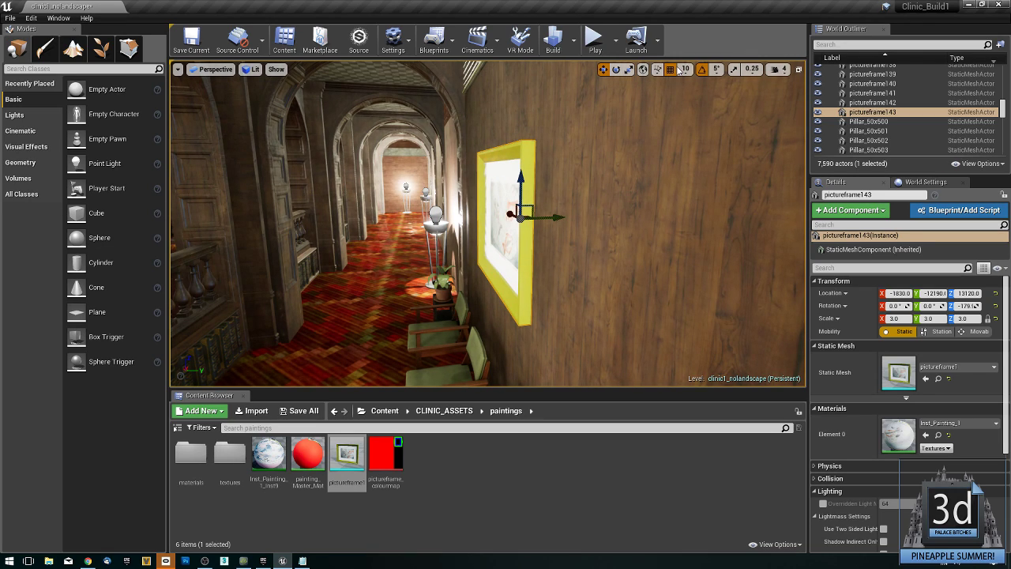
{"action": "left_click", "coordinate": [686, 69]}
{"action": "left_click", "coordinate": [688, 91]}
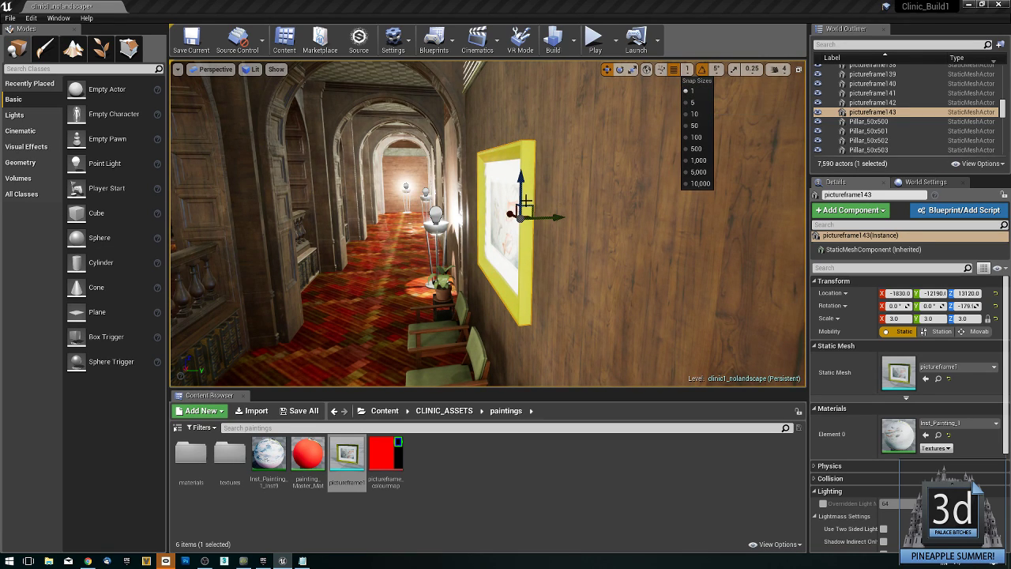
{"action": "left_click_drag", "start_coordinate": [554, 220], "coordinate": [571, 218]}
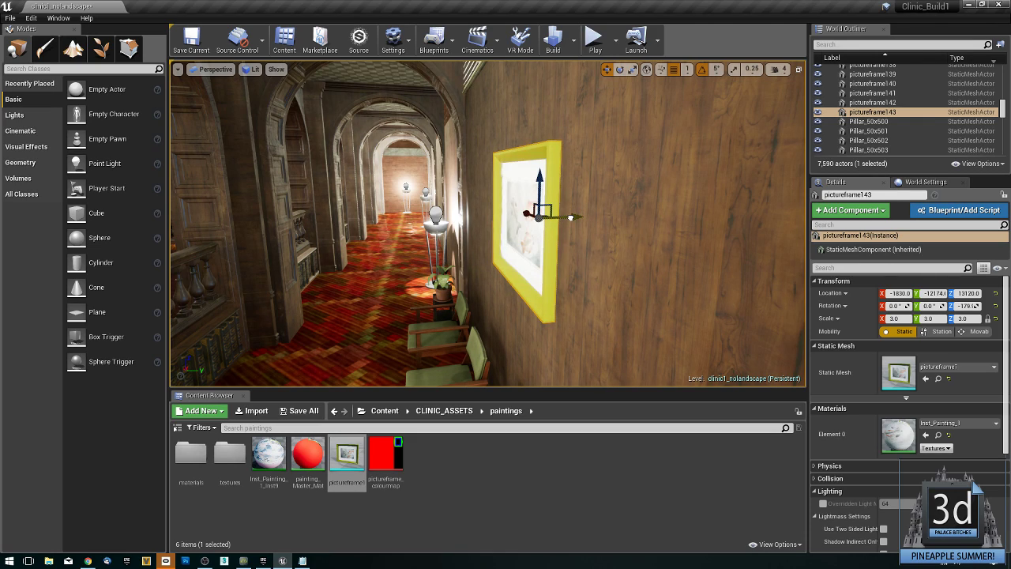
Create a material instance of painting002_Mat in the paintings/materials folder, named DARK_painting002_Mat_Inst.
{"action": "left_click", "coordinate": [483, 476]}
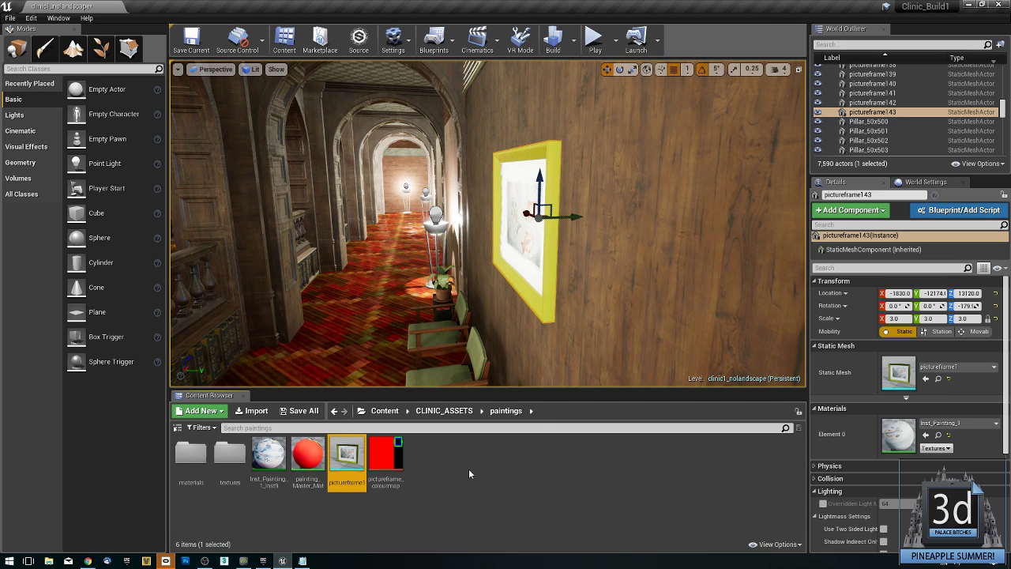
{"action": "double_click", "coordinate": [191, 453]}
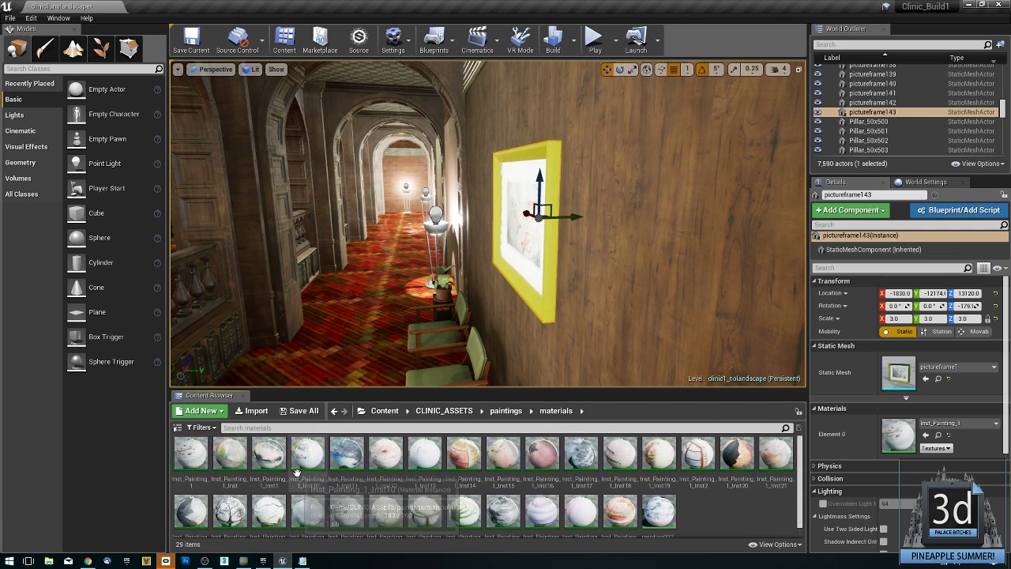
{"action": "scroll", "coordinate": [374, 473], "scroll_direction": "down", "scroll_amount": 1}
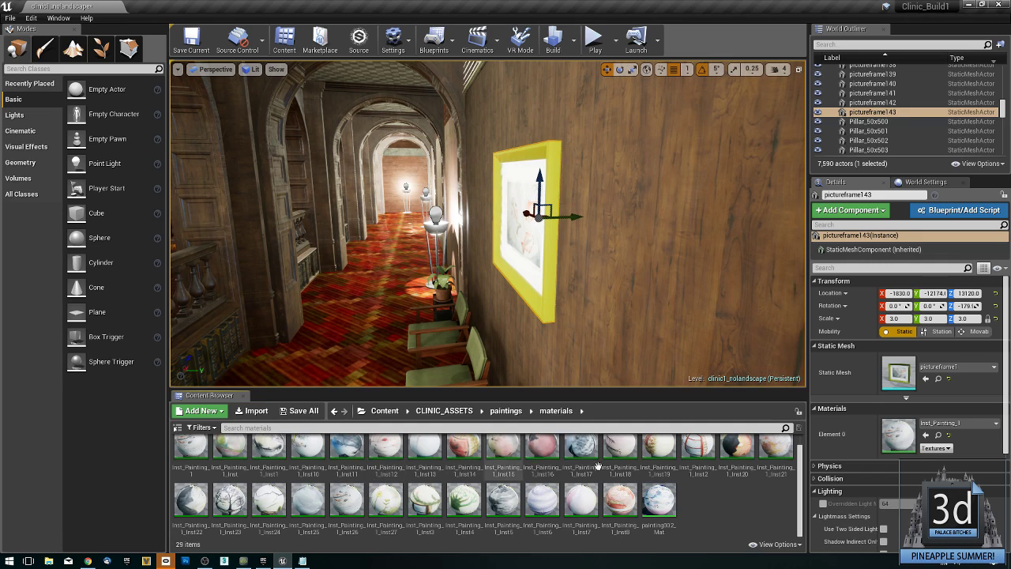
{"action": "left_click", "coordinate": [663, 498]}
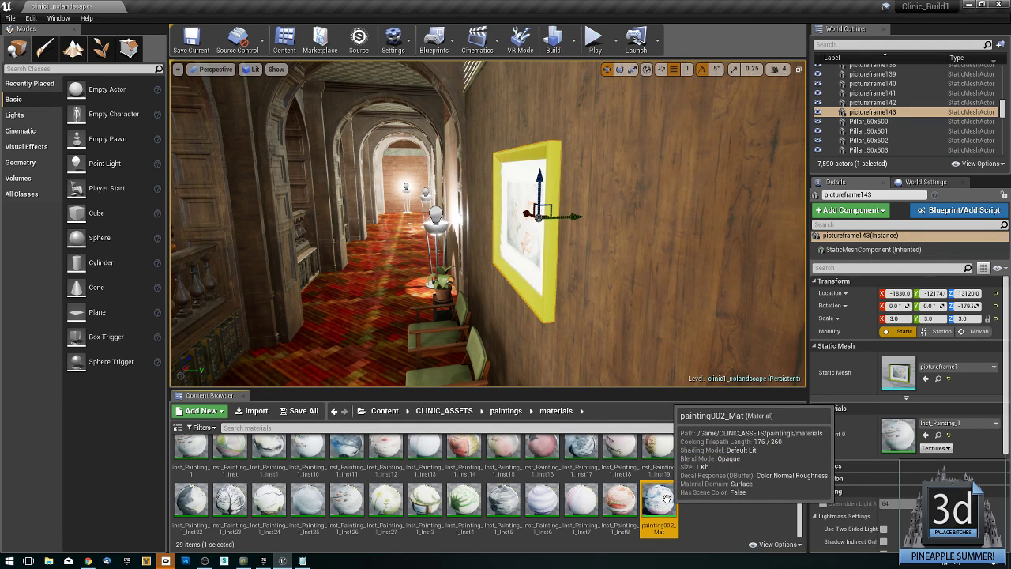
{"action": "right_click_drag", "start_coordinate": [479, 332], "coordinate": [719, 341]}
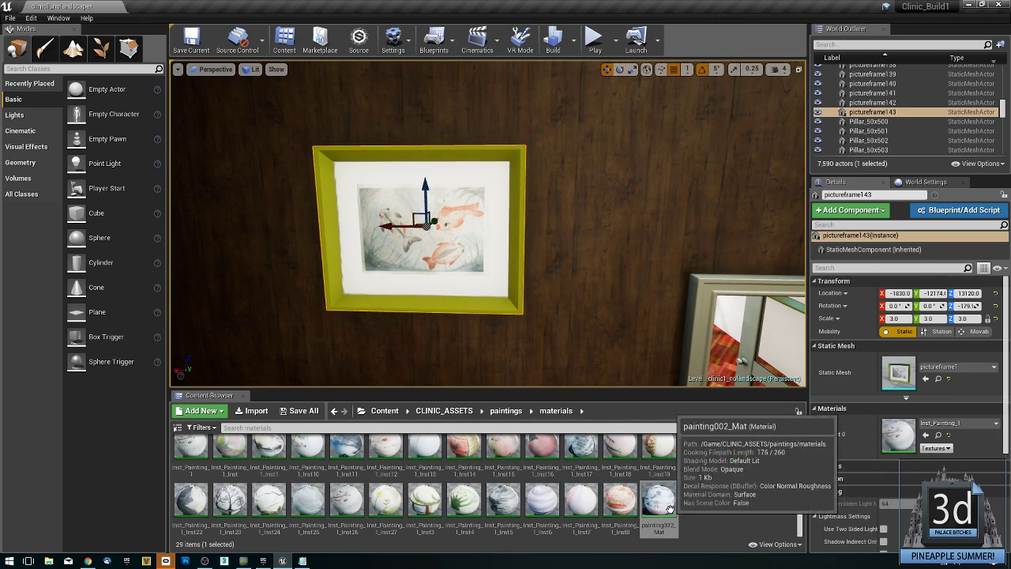
{"action": "right_click", "coordinate": [662, 500]}
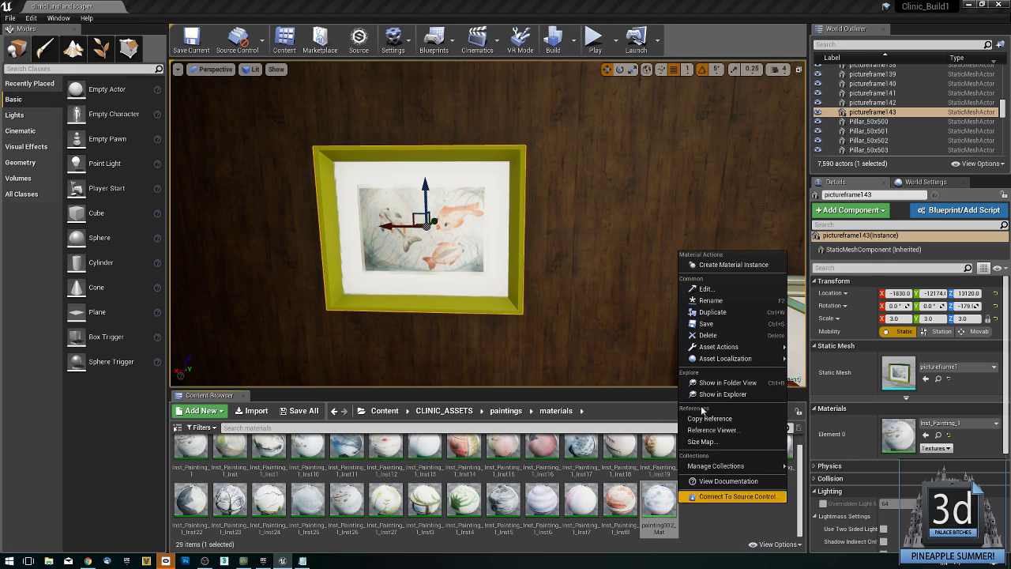
{"action": "left_click", "coordinate": [735, 265]}
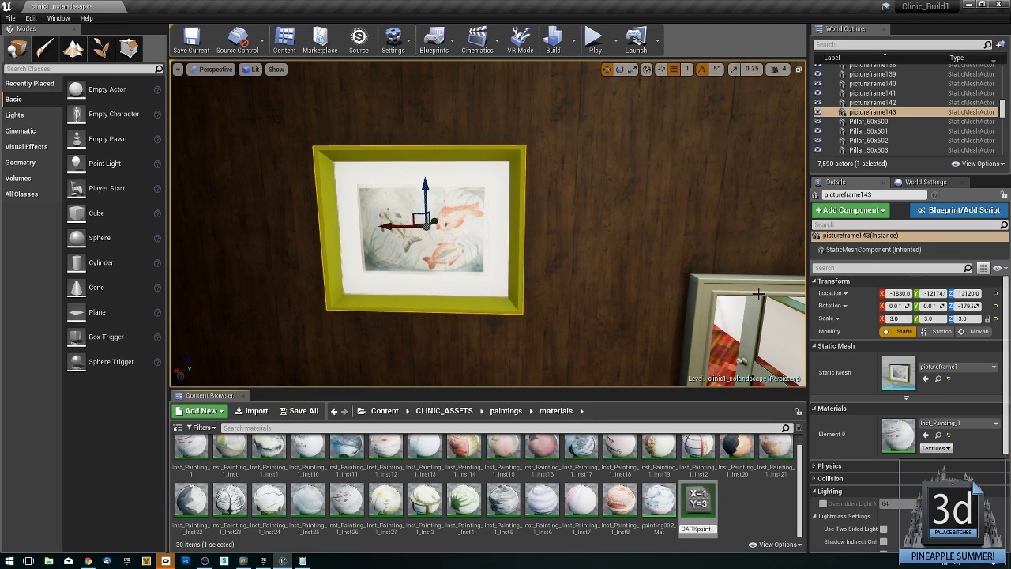
{"action": "key", "text": "Return"}
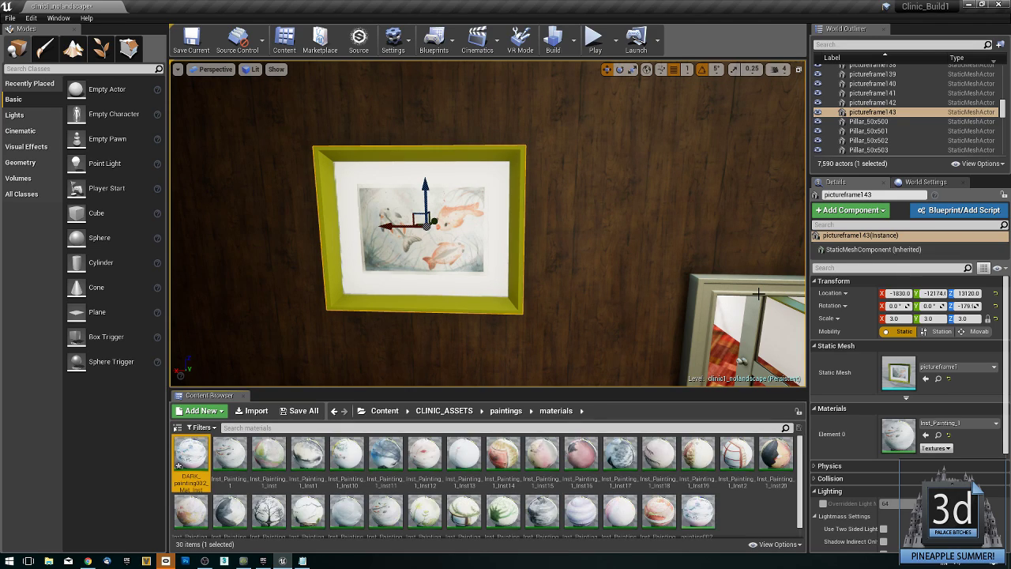
Open DARK_painting002_Mat_Inst, examine its material property overrides and the texture preview, and close it.
{"action": "key", "text": "Return"}
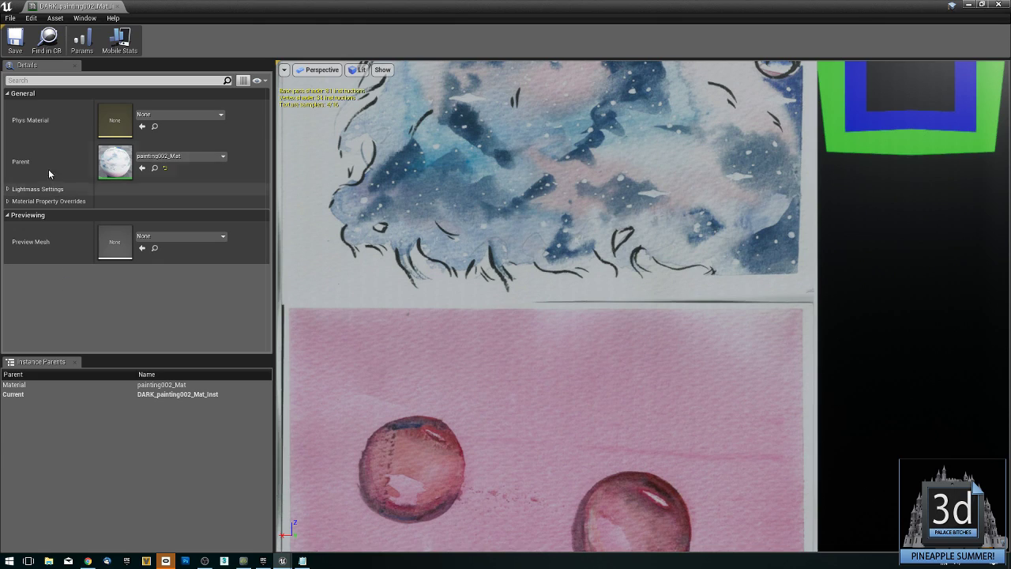
{"action": "left_click", "coordinate": [7, 202]}
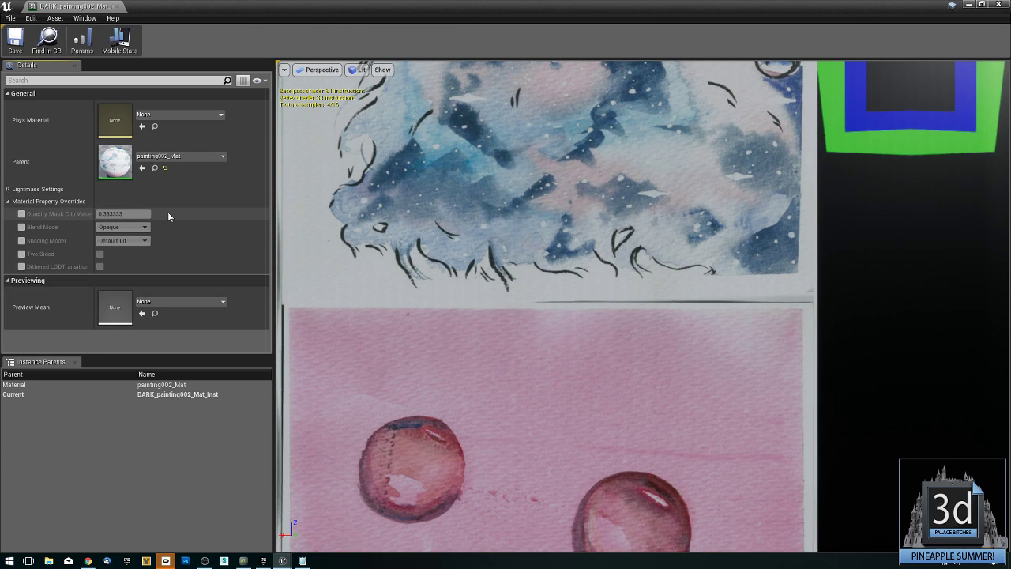
{"action": "scroll", "coordinate": [872, 269], "scroll_direction": "up", "scroll_amount": 5}
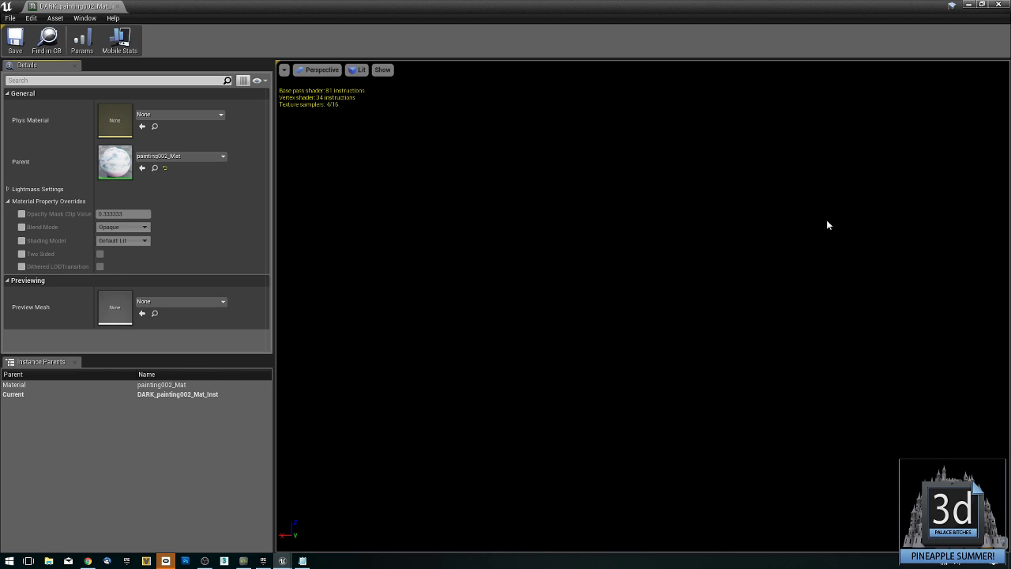
{"action": "scroll", "coordinate": [713, 242], "scroll_direction": "down", "scroll_amount": 5}
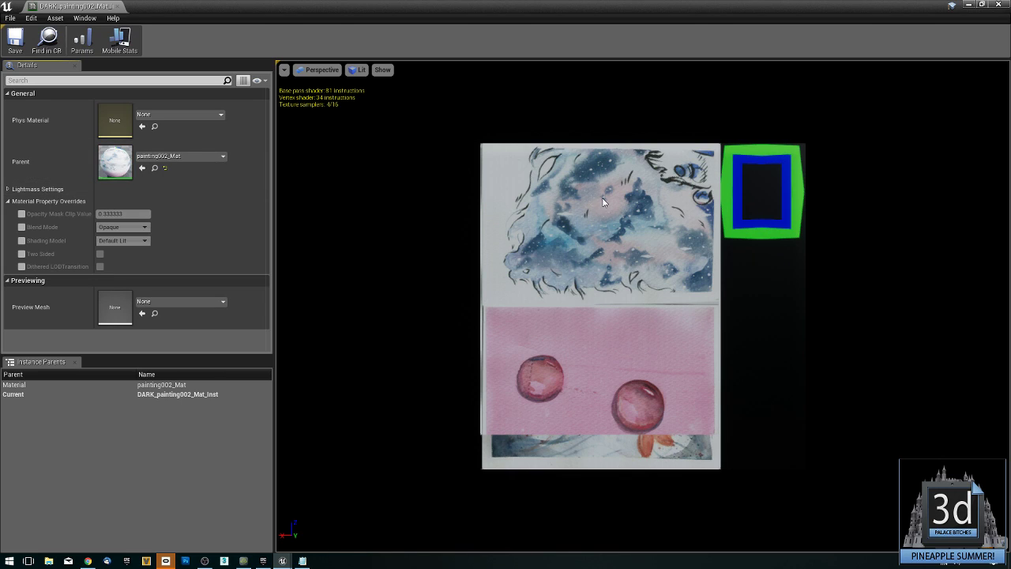
{"action": "left_click", "coordinate": [1000, 6]}
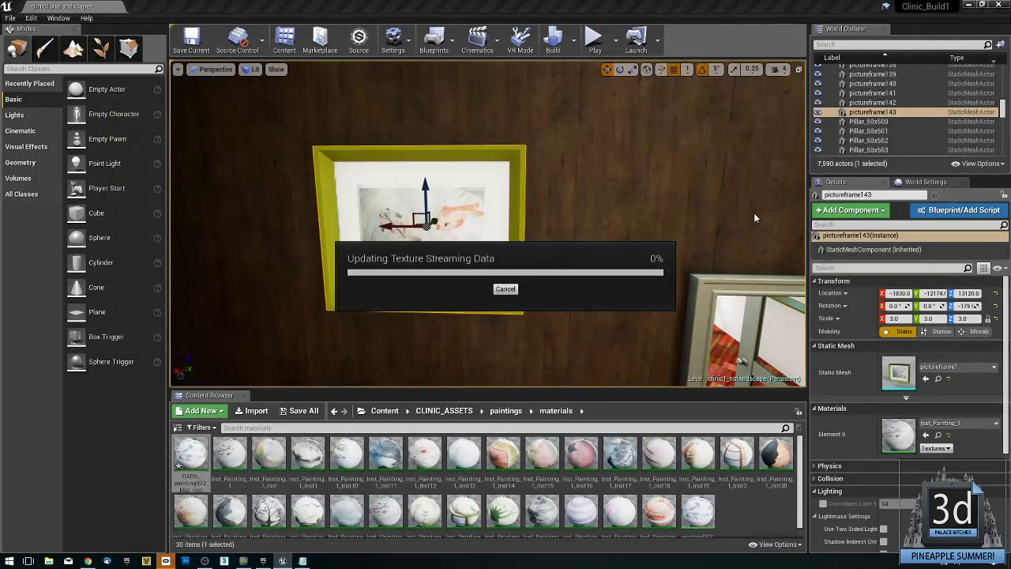
Duplicate the picture frame along the walnut wall above the lamp, at X -1310, Y -12175.
{"action": "right_click_drag", "start_coordinate": [662, 251], "coordinate": [608, 245]}
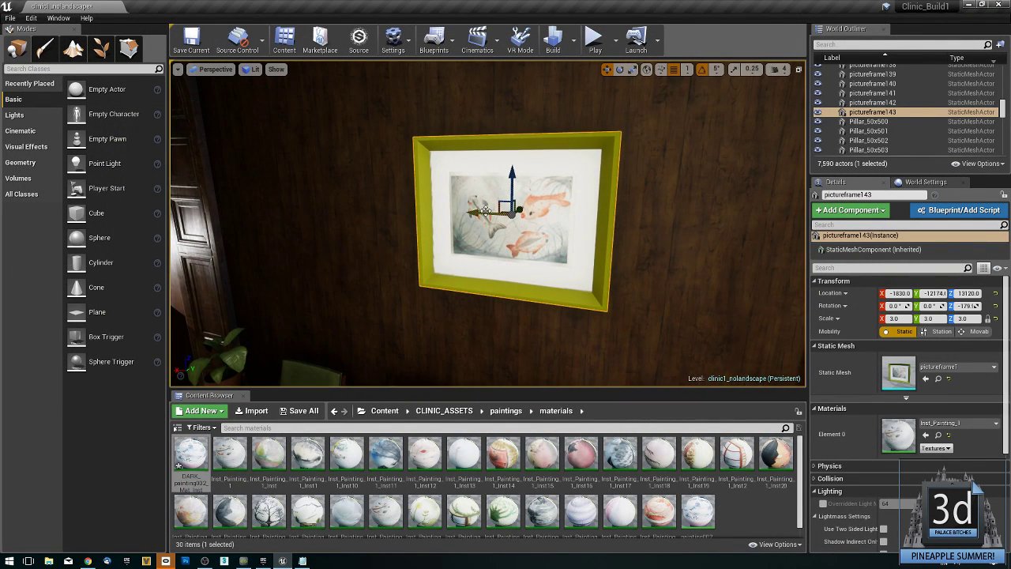
{"action": "left_click_drag", "start_coordinate": [485, 221], "coordinate": [163, 213], "text": "alt+shift"}
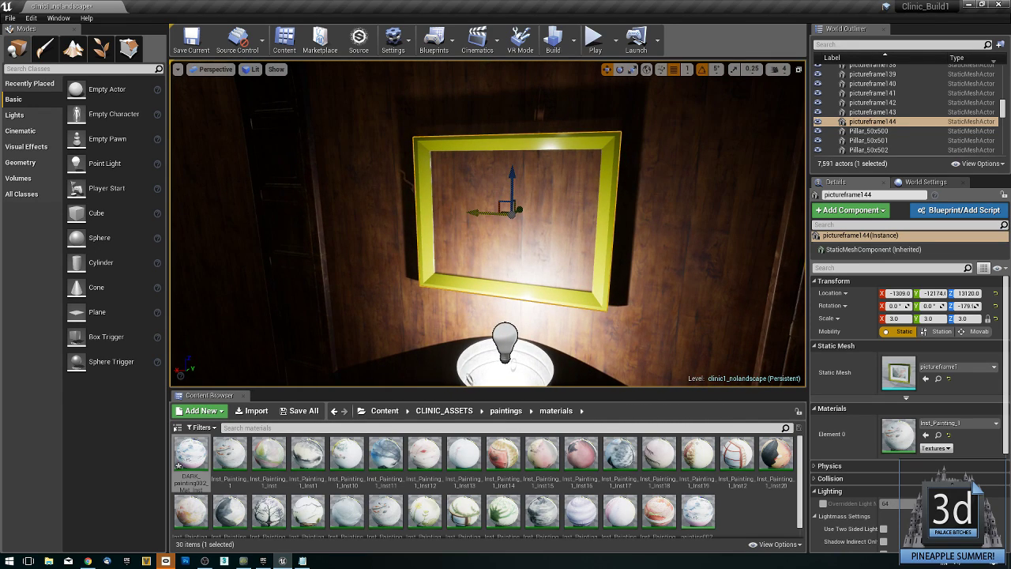
{"action": "left_click_drag", "start_coordinate": [482, 213], "coordinate": [484, 213], "text": "shift"}
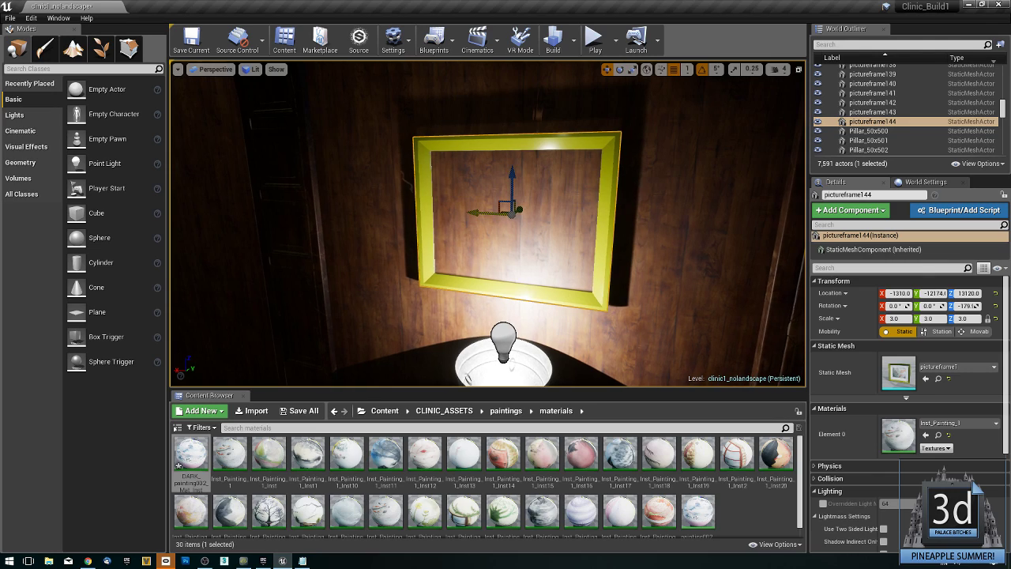
{"action": "mouse_move", "coordinate": [482, 190]}
{"action": "right_mouse_down"}
{"action": "mouse_move", "coordinate": [442, 195]}
{"action": "mouse_move", "coordinate": [482, 191]}
{"action": "right_mouse_up"}
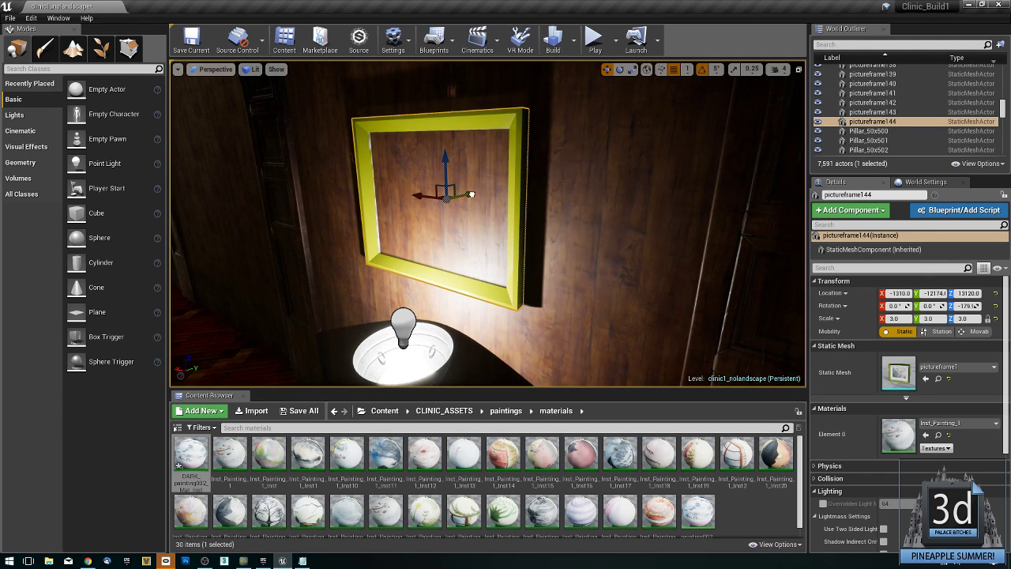
{"action": "left_click_drag", "start_coordinate": [472, 195], "coordinate": [471, 194]}
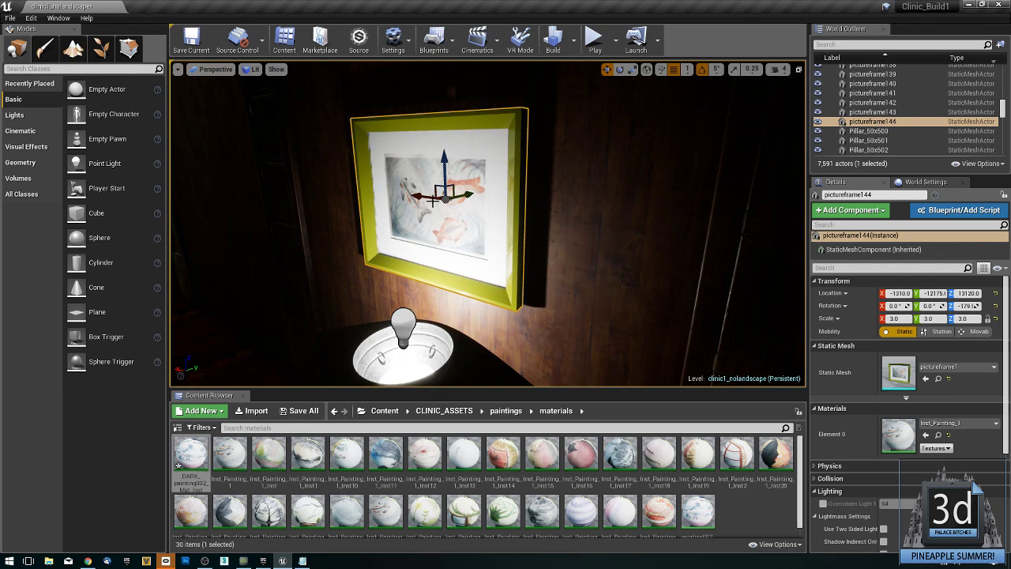
Duplicate the picture frame once more onto the wall section between the two arches, at X -960.
{"action": "left_click_drag", "start_coordinate": [425, 199], "coordinate": [254, 195], "text": "alt+shift"}
{"action": "mouse_move", "coordinate": [444, 197]}
{"action": "right_mouse_down"}
{"action": "mouse_move", "coordinate": [538, 197]}
{"action": "mouse_move", "coordinate": [427, 202]}
{"action": "right_mouse_up"}
{"action": "right_click_drag", "start_coordinate": [363, 203], "coordinate": [418, 203]}
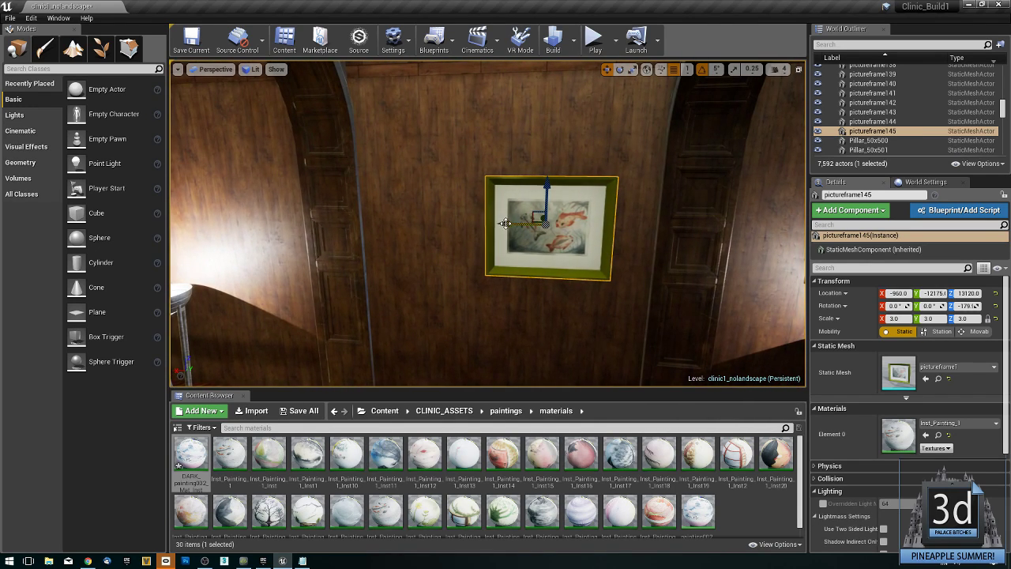
Centre the picture frame between the two arches at X -918, and duplicate it onto the further wall section at X -103.
{"action": "left_click_drag", "start_coordinate": [504, 223], "coordinate": [499, 223]}
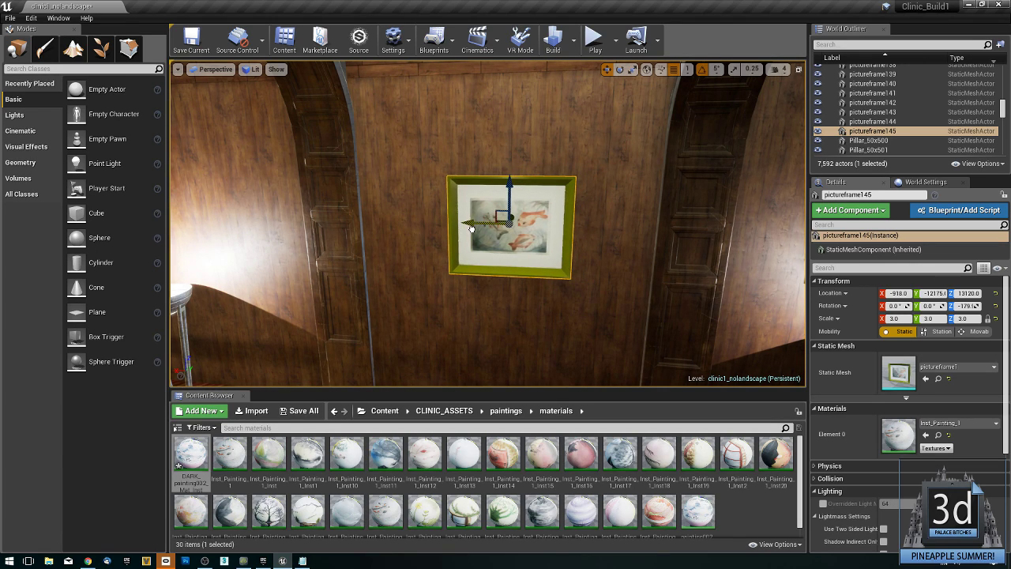
{"action": "left_click_drag", "start_coordinate": [476, 227], "coordinate": [62, 227], "text": "alt+shift"}
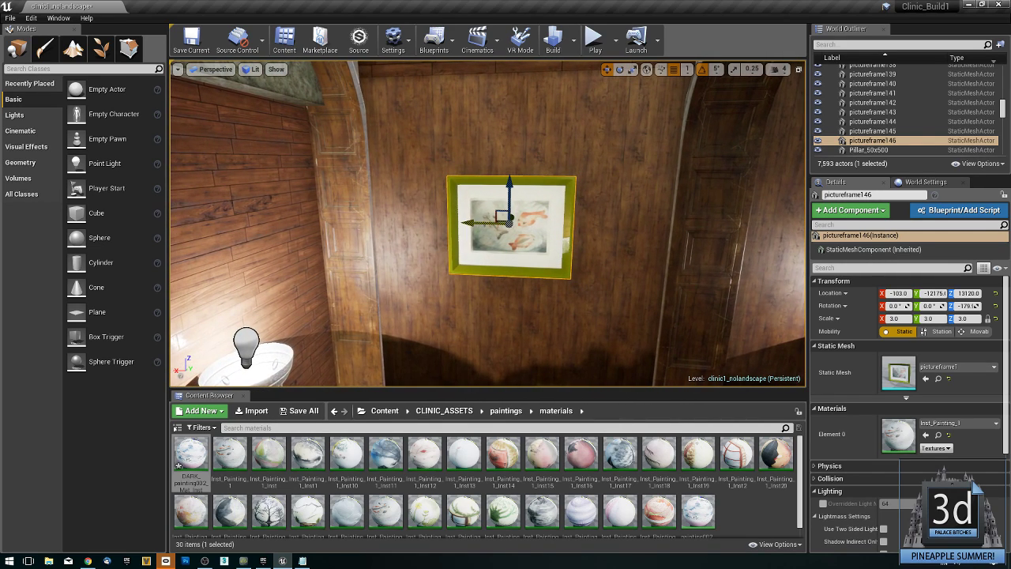
Delete the picture frame hanging above the lamp at X -1310.
{"action": "right_click_drag", "start_coordinate": [431, 228], "coordinate": [431, 228]}
{"action": "right_click_drag", "start_coordinate": [528, 234], "coordinate": [528, 234]}
{"action": "left_click", "coordinate": [530, 234]}
{"action": "key", "text": "Delete"}
Duplicate the picture frame at X -1830 toward the corridor's end wall at Y -12426 and turn it to about -90° around Z.
{"action": "left_click", "coordinate": [325, 230]}
{"action": "right_click_drag", "start_coordinate": [325, 230], "coordinate": [334, 263]}
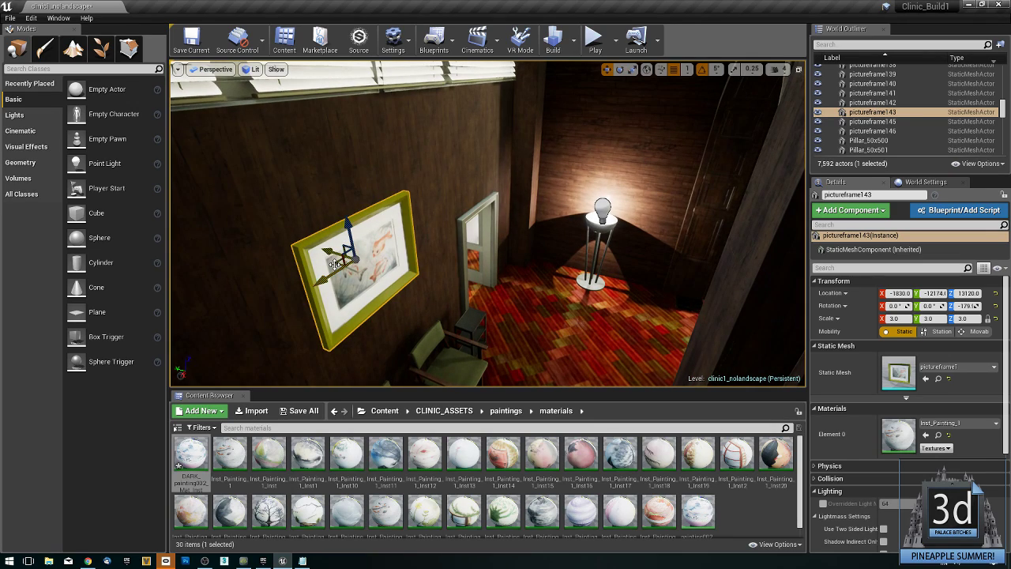
{"action": "left_click_drag", "start_coordinate": [338, 262], "coordinate": [688, 209], "text": "alt"}
{"action": "key", "text": "e"}
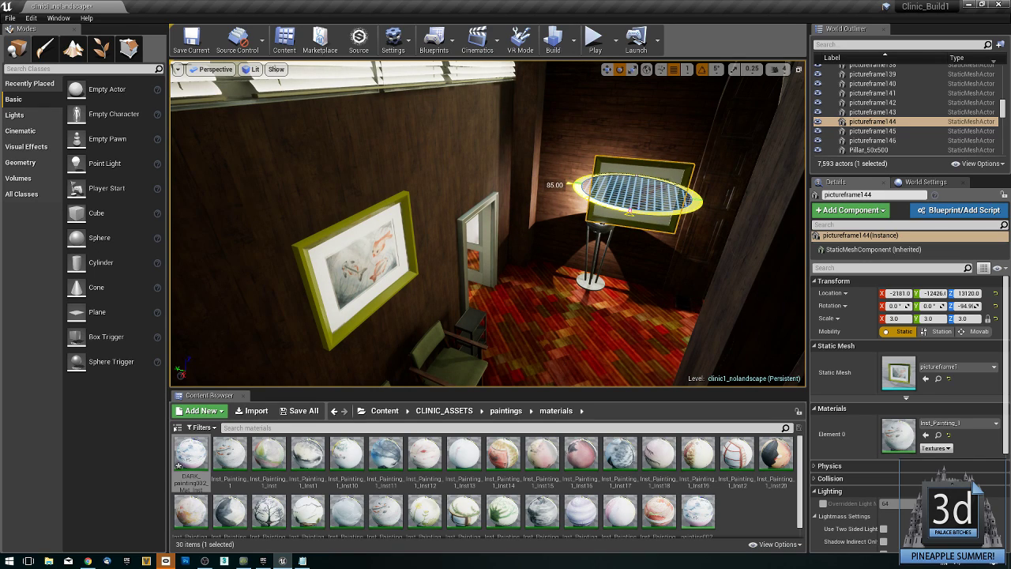
{"action": "left_click_drag", "start_coordinate": [689, 210], "coordinate": [694, 210]}
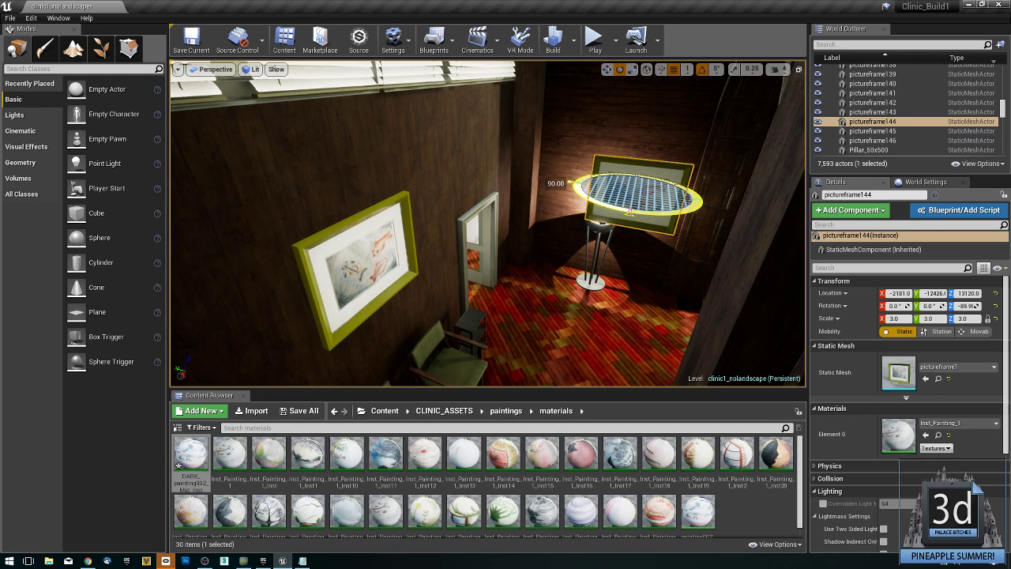
{"action": "key", "text": "w"}
Set the rotated frame against the end wall at X -2295 and slide it along the wall to Y -12782.
{"action": "mouse_move", "coordinate": [633, 210]}
{"action": "right_mouse_down"}
{"action": "mouse_move", "coordinate": [644, 198]}
{"action": "mouse_move", "coordinate": [671, 221]}
{"action": "right_mouse_up"}
{"action": "key", "text": "s"}
{"action": "mouse_move", "coordinate": [535, 225]}
{"action": "right_mouse_down"}
{"action": "mouse_move", "coordinate": [525, 233]}
{"action": "mouse_move", "coordinate": [535, 226]}
{"action": "right_mouse_up"}
{"action": "key", "text": "w"}
{"action": "left_click_drag", "start_coordinate": [433, 241], "coordinate": [528, 218]}
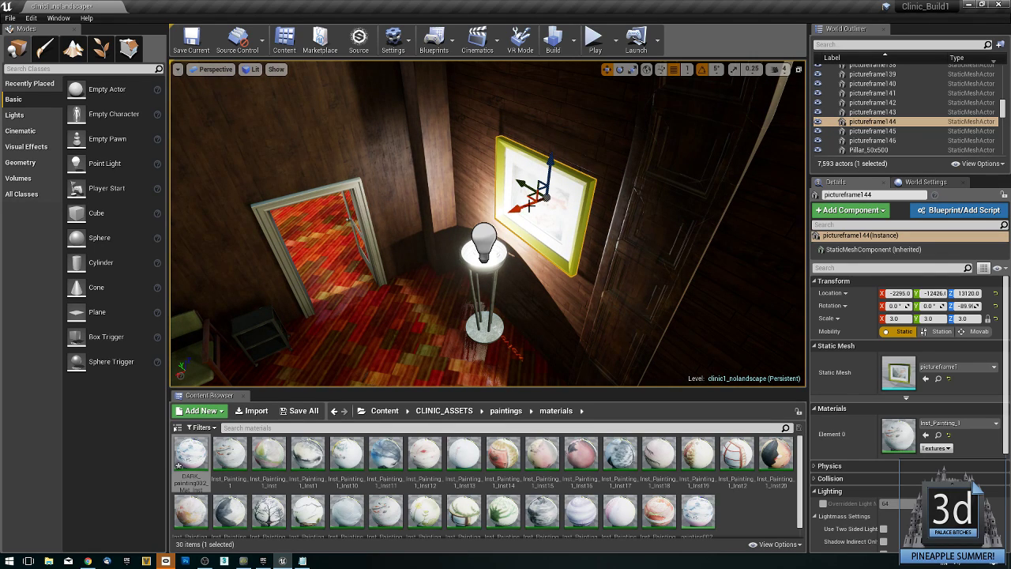
{"action": "left_click_drag", "start_coordinate": [525, 187], "coordinate": [628, 242], "text": "shift"}
Duplicate the frame along the wall into the sections between the arches, at Y -13568, -14356 and -15157.
{"action": "mouse_move", "coordinate": [525, 187]}
{"action": "right_mouse_down"}
{"action": "mouse_move", "coordinate": [671, 244]}
{"action": "mouse_move", "coordinate": [681, 207]}
{"action": "right_mouse_up"}
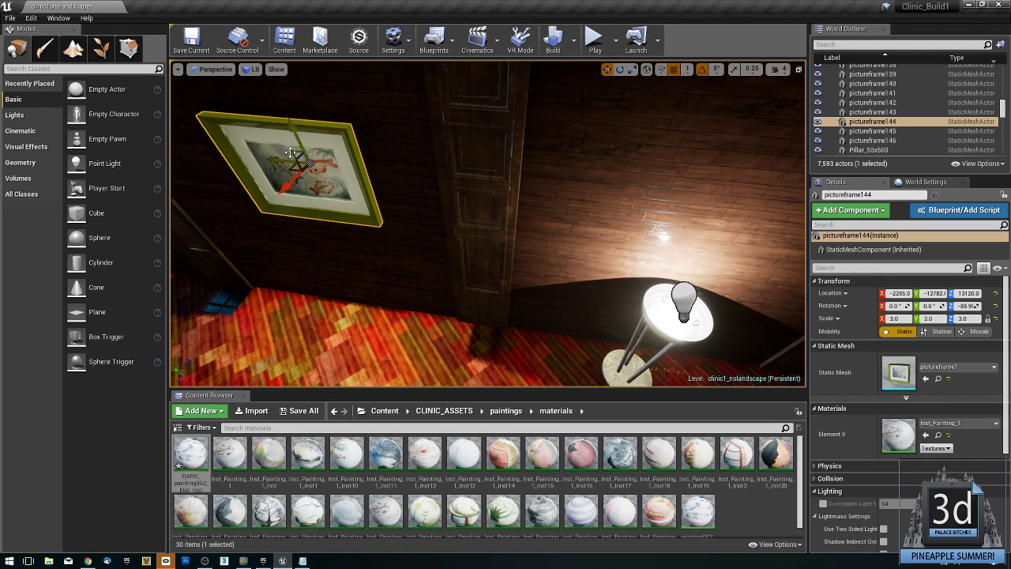
{"action": "left_click_drag", "start_coordinate": [311, 165], "coordinate": [680, 167], "text": "alt+shift"}
{"action": "right_click_drag", "start_coordinate": [488, 223], "coordinate": [392, 214]}
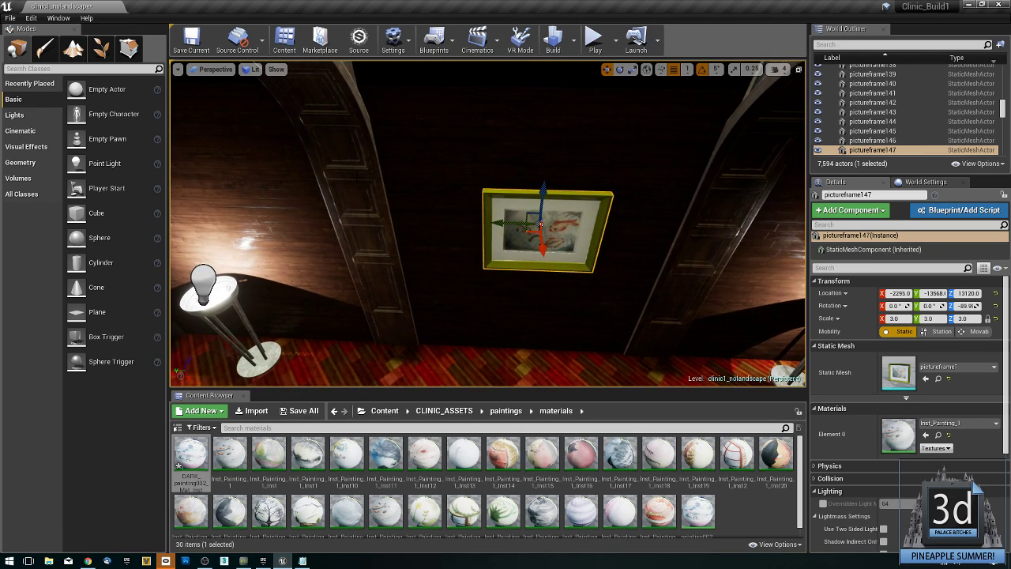
{"action": "left_click_drag", "start_coordinate": [500, 224], "coordinate": [471, 223], "text": "alt+shift"}
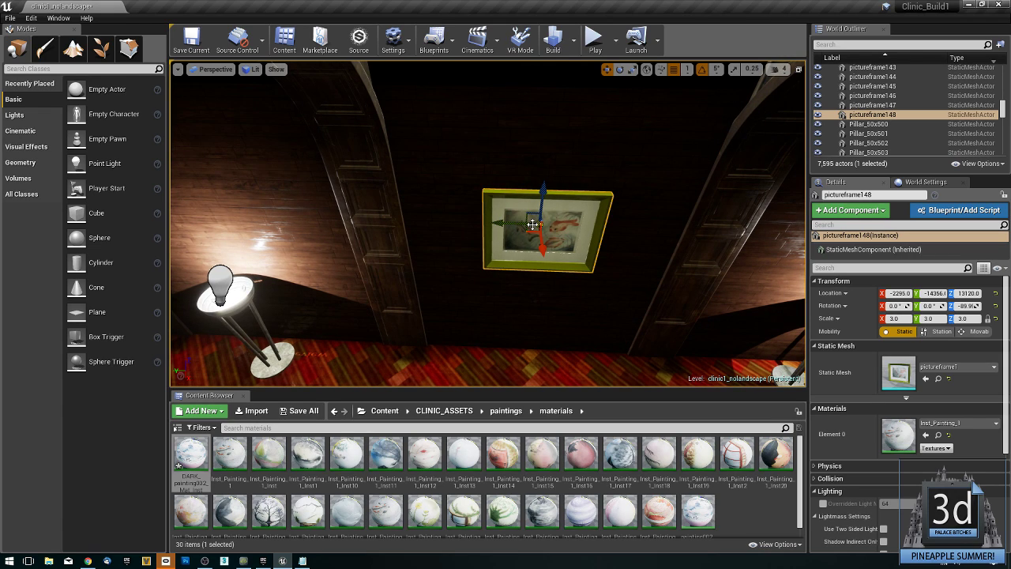
{"action": "mouse_move", "coordinate": [521, 228]}
{"action": "left_mouse_down", "text": "alt+shift"}
{"action": "mouse_move", "coordinate": [506, 228]}
{"action": "mouse_move", "coordinate": [518, 223]}
{"action": "left_mouse_up", "text": "alt+shift"}
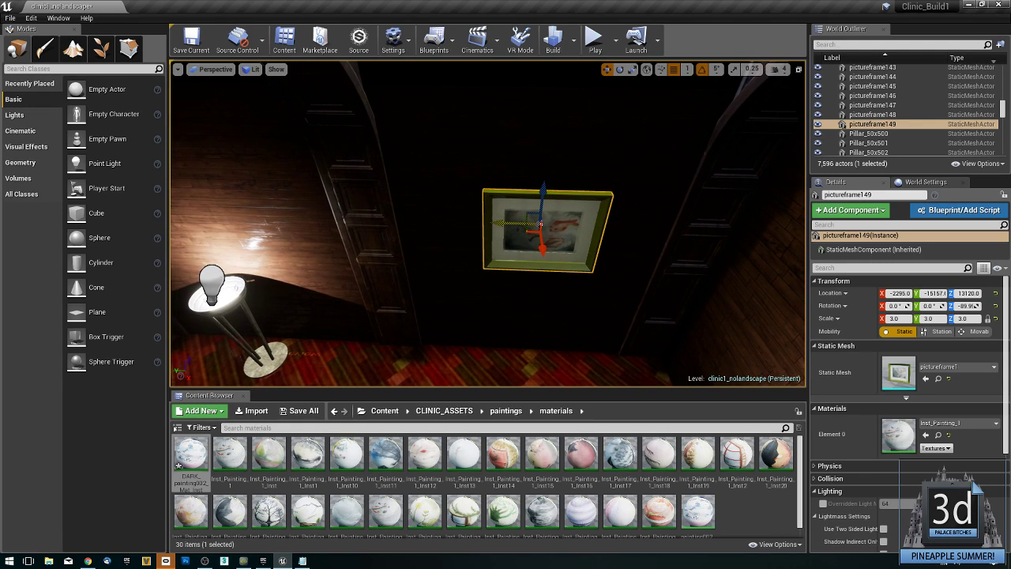
Duplicate the torchiere lamp group at X -500 toward the railed walkway, at Y -13014.
{"action": "right_click_drag", "start_coordinate": [534, 224], "coordinate": [387, 224]}
{"action": "right_click_drag", "start_coordinate": [697, 232], "coordinate": [557, 251]}
{"action": "left_click", "coordinate": [621, 225]}
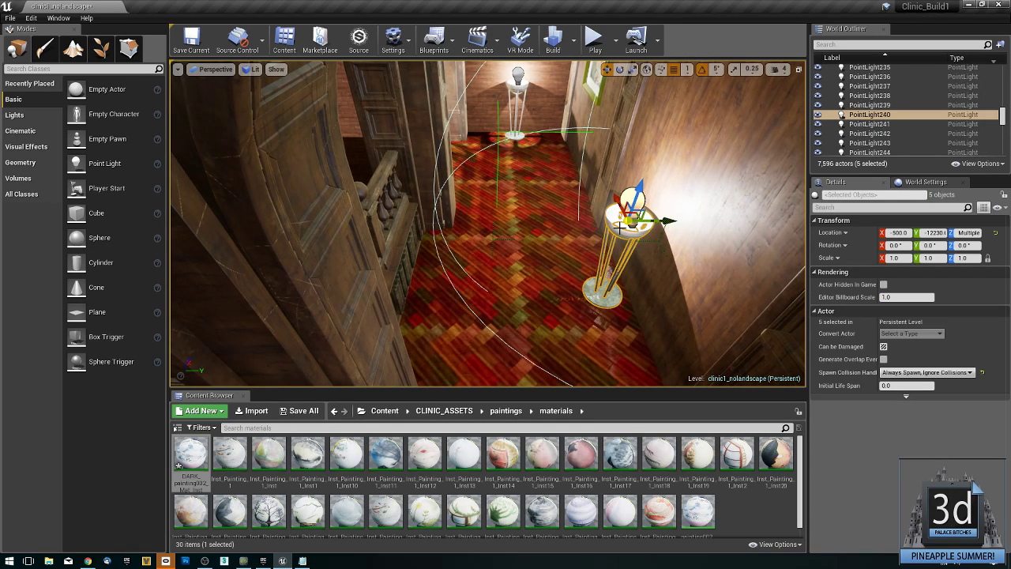
{"action": "mouse_move", "coordinate": [666, 222]}
{"action": "left_mouse_down", "text": "alt+shift"}
{"action": "mouse_move", "coordinate": [656, 238]}
{"action": "mouse_move", "coordinate": [666, 221]}
{"action": "left_mouse_up", "text": "alt+shift"}
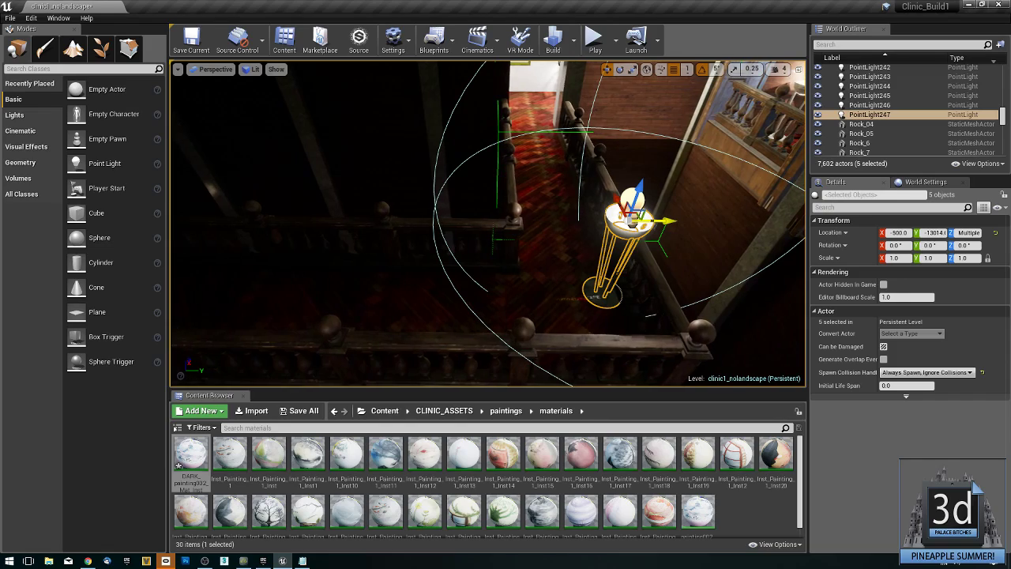
Reposition the duplicated lamp beside the walkway's corner railing, at X -601, Y -13024.
{"action": "left_click_drag", "start_coordinate": [667, 221], "coordinate": [665, 221], "text": "alt+shift"}
{"action": "right_click_drag", "start_coordinate": [666, 222], "coordinate": [779, 226]}
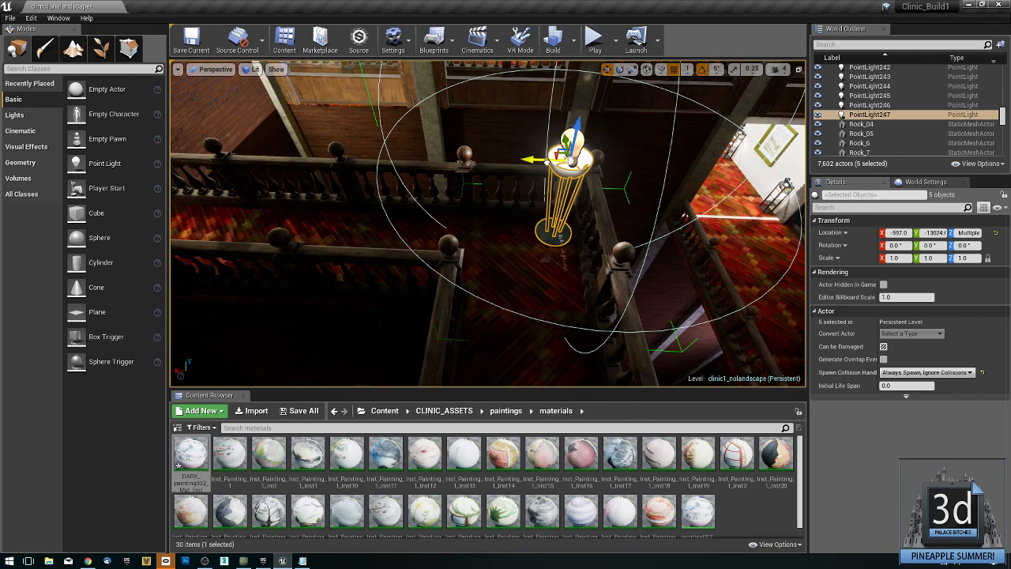
{"action": "right_click_drag", "start_coordinate": [550, 162], "coordinate": [791, 158]}
{"action": "right_click_drag", "start_coordinate": [527, 198], "coordinate": [427, 218]}
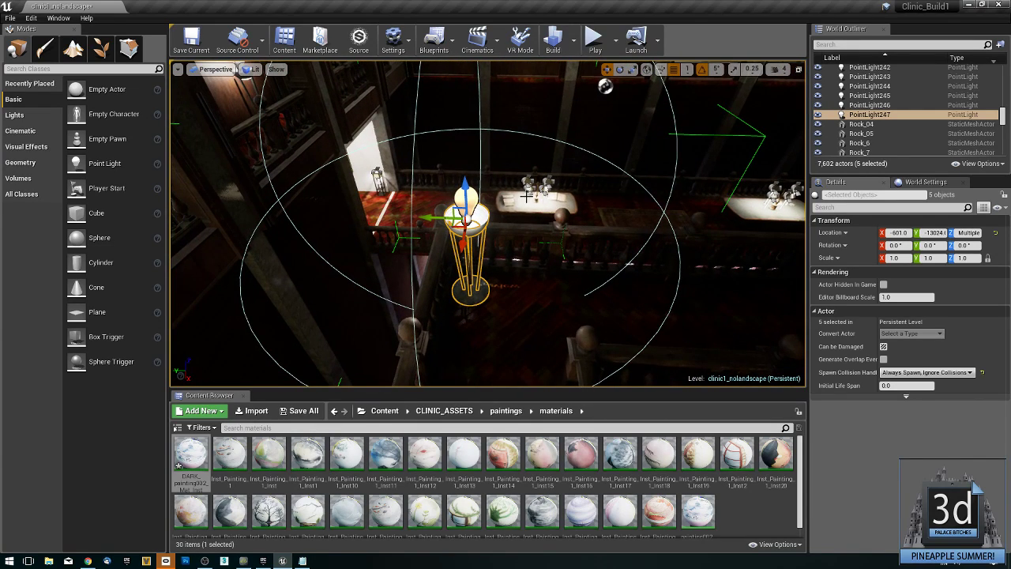
{"action": "left_click_drag", "start_coordinate": [444, 220], "coordinate": [439, 219]}
{"action": "right_click_drag", "start_coordinate": [440, 220], "coordinate": [688, 221]}
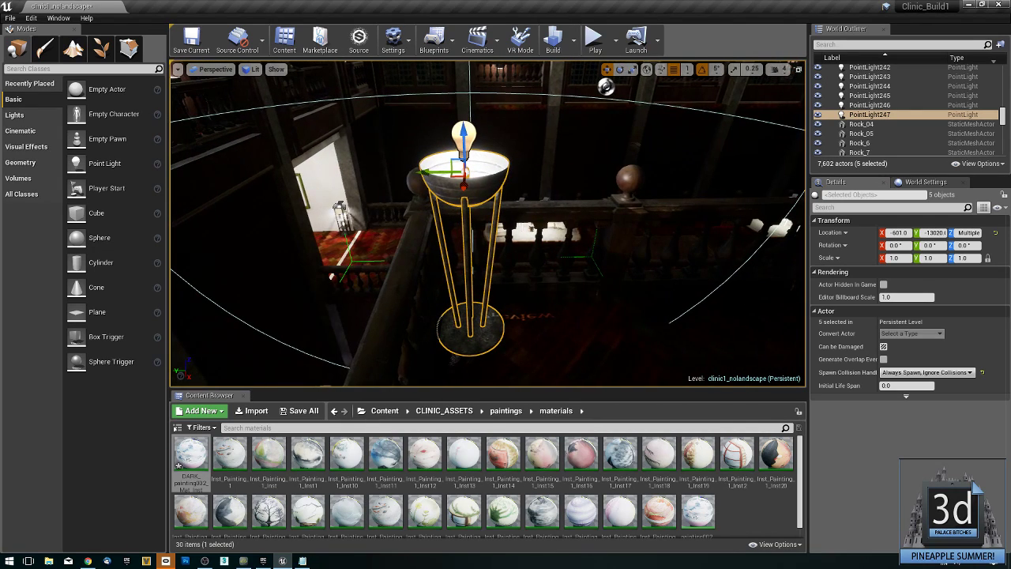
{"action": "left_click_drag", "start_coordinate": [430, 172], "coordinate": [437, 172]}
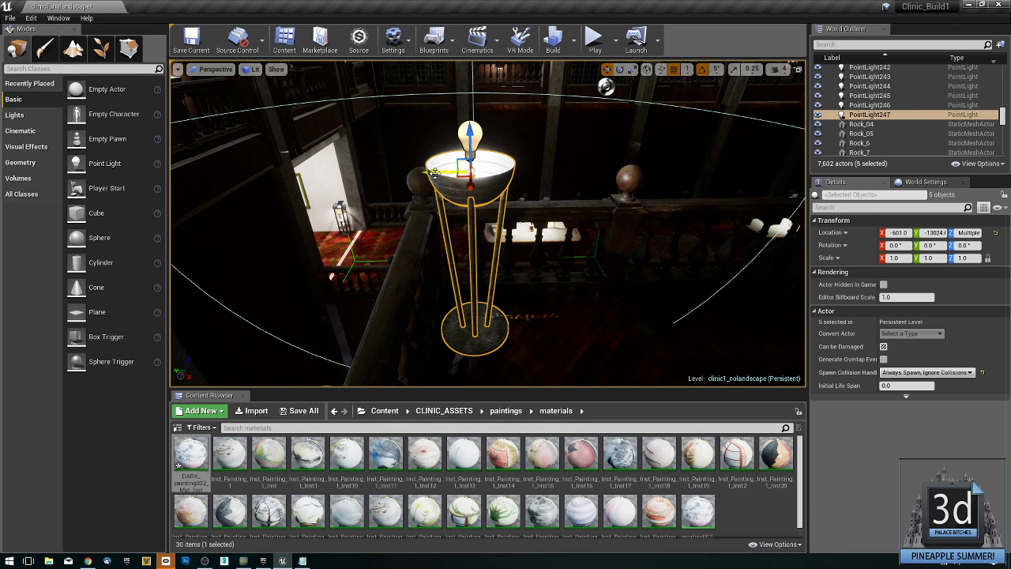
Duplicate the lamp group along the railed walkway to its far end, at Y -14909.
{"action": "left_click_drag", "start_coordinate": [444, 175], "coordinate": [802, 176], "text": "alt+shift"}
{"action": "left_click_drag", "start_coordinate": [569, 177], "coordinate": [632, 176], "text": "alt+shift"}
{"action": "left_click_drag", "start_coordinate": [444, 172], "coordinate": [334, 173], "text": "alt+shift"}
{"action": "left_click_drag", "start_coordinate": [616, 176], "coordinate": [615, 176], "text": "alt+shift"}
{"action": "right_click_drag", "start_coordinate": [479, 183], "coordinate": [427, 229]}
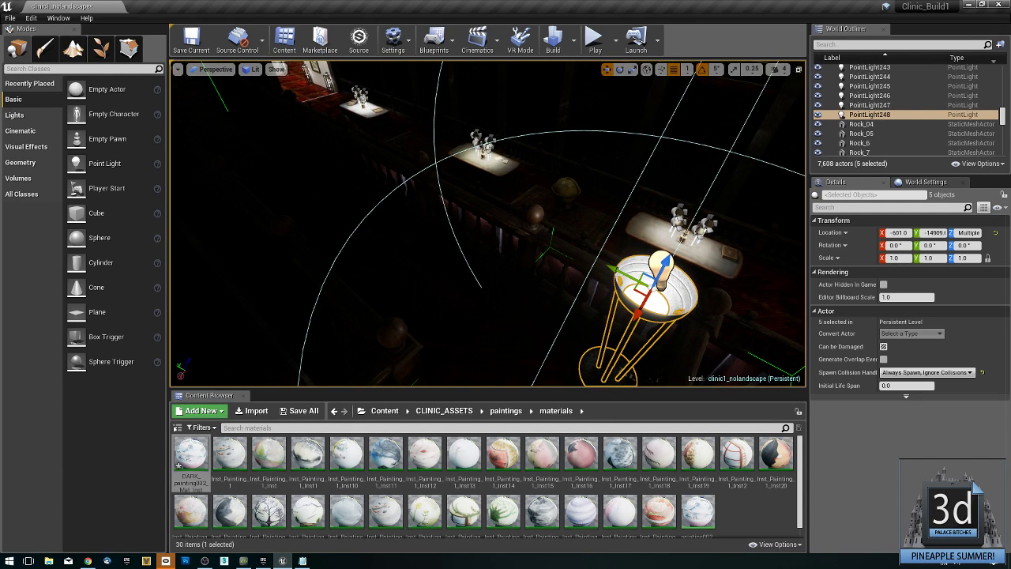
Play the level from the walkway floor, examine the gallery lighting, and stop the preview.
{"action": "right_click", "coordinate": [439, 215]}
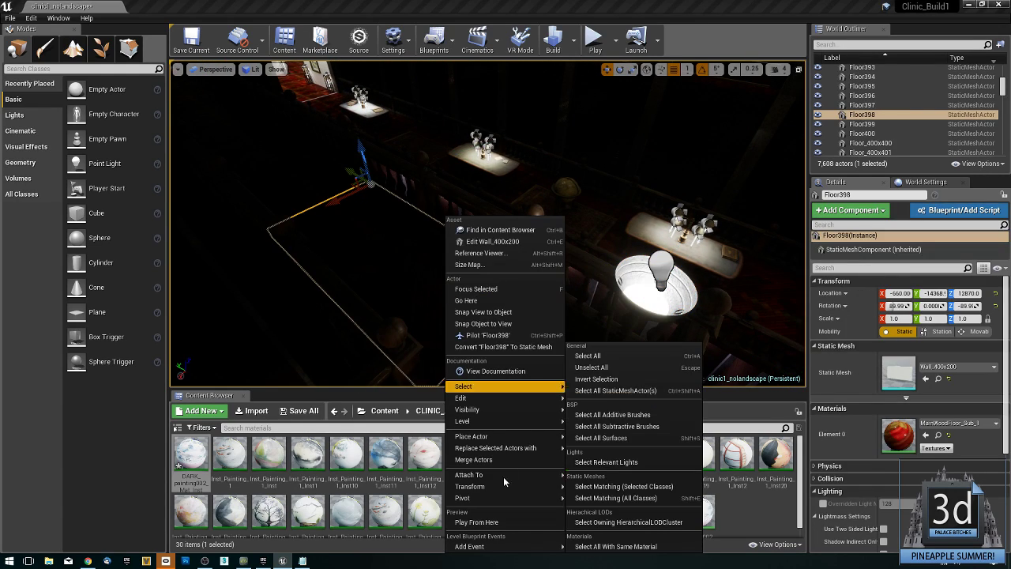
{"action": "left_click", "coordinate": [489, 520]}
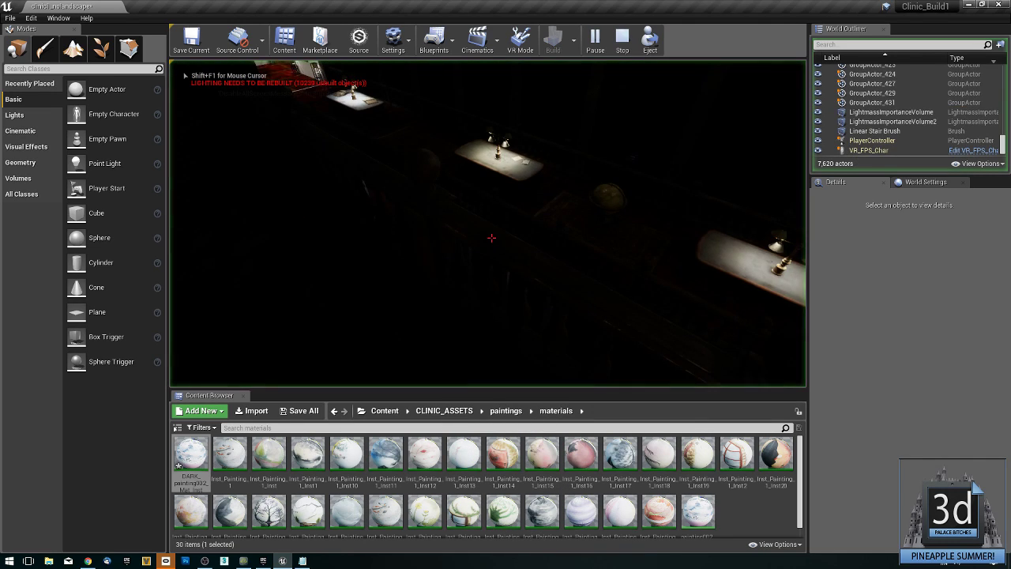
{"action": "key", "text": "w"}
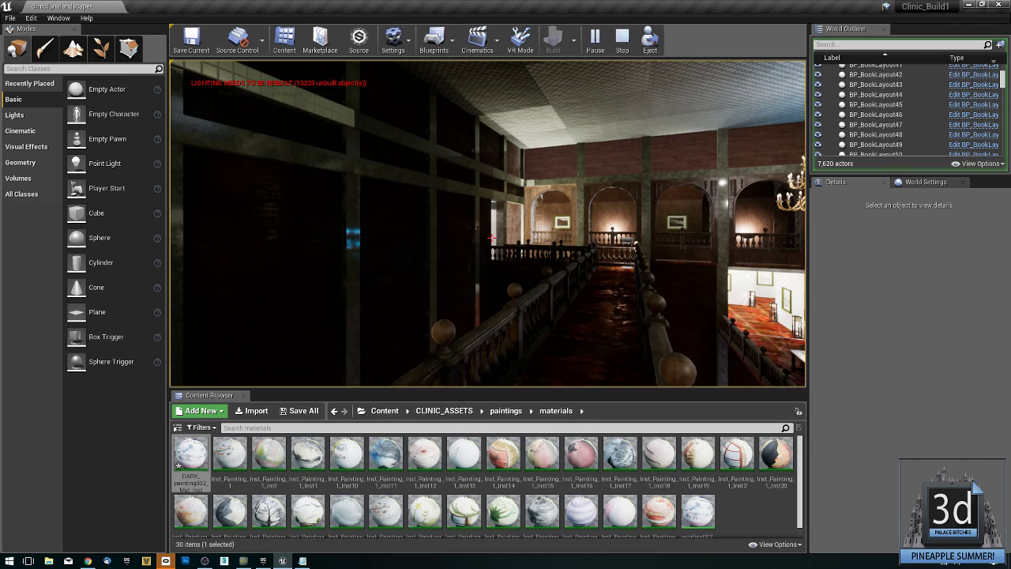
{"action": "key", "text": "Escape"}
Locate the marble beam's M_Rock_Marble_Polished material and apply it to the adjoining untextured beam on the upper wall.
{"action": "right_click_drag", "start_coordinate": [482, 285], "coordinate": [451, 289]}
{"action": "key", "text": "w"}
{"action": "right_click_drag", "start_coordinate": [498, 258], "coordinate": [505, 248]}
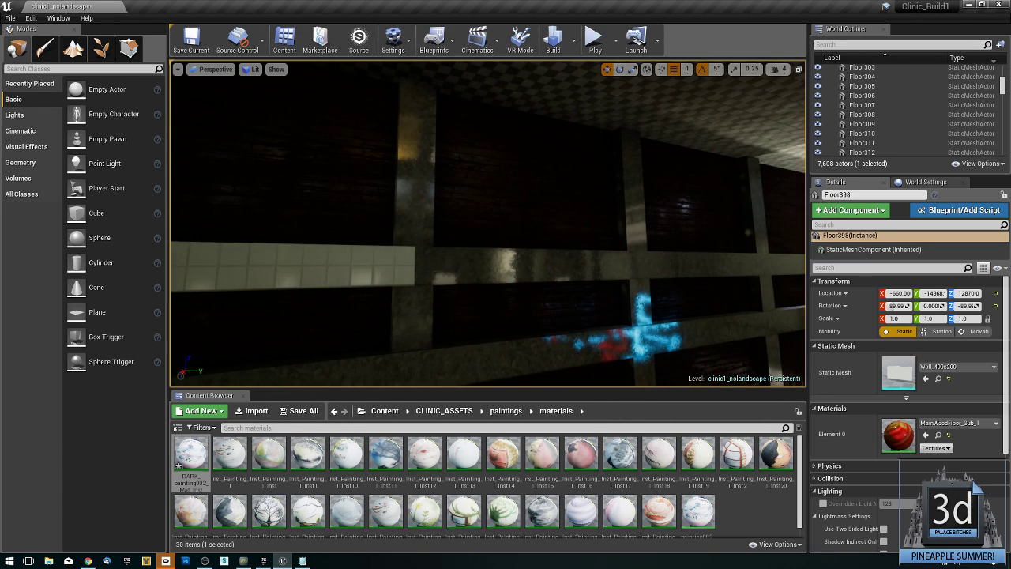
{"action": "left_click", "coordinate": [488, 258]}
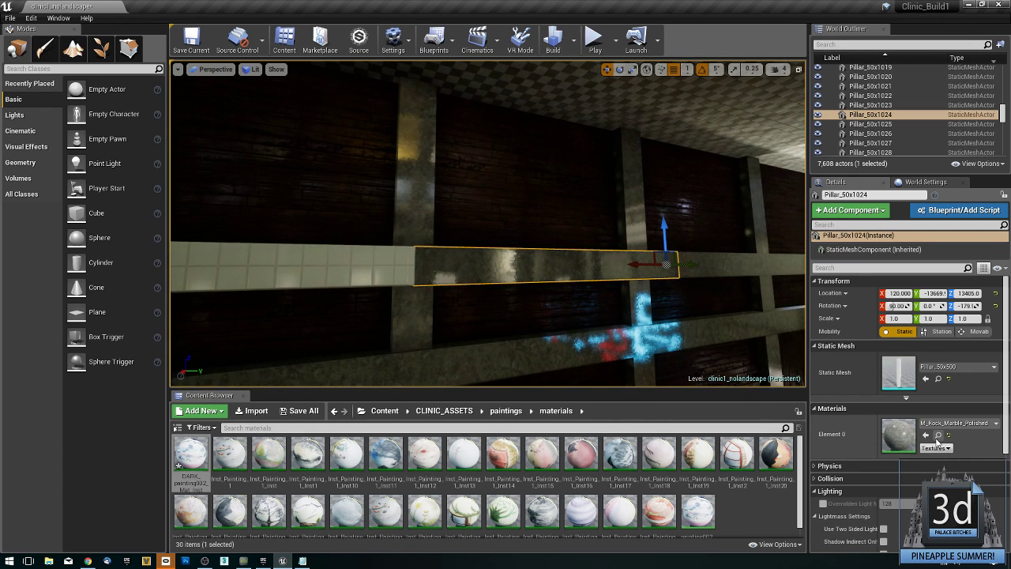
{"action": "left_click", "coordinate": [938, 435]}
{"action": "left_click_drag", "start_coordinate": [705, 474], "coordinate": [349, 271]}
{"action": "right_click_drag", "start_coordinate": [349, 271], "coordinate": [585, 272]}
Duplicate the large chandelier with its point lights and position the copy above the upper railed walkway.
{"action": "right_click_drag", "start_coordinate": [419, 278], "coordinate": [363, 273]}
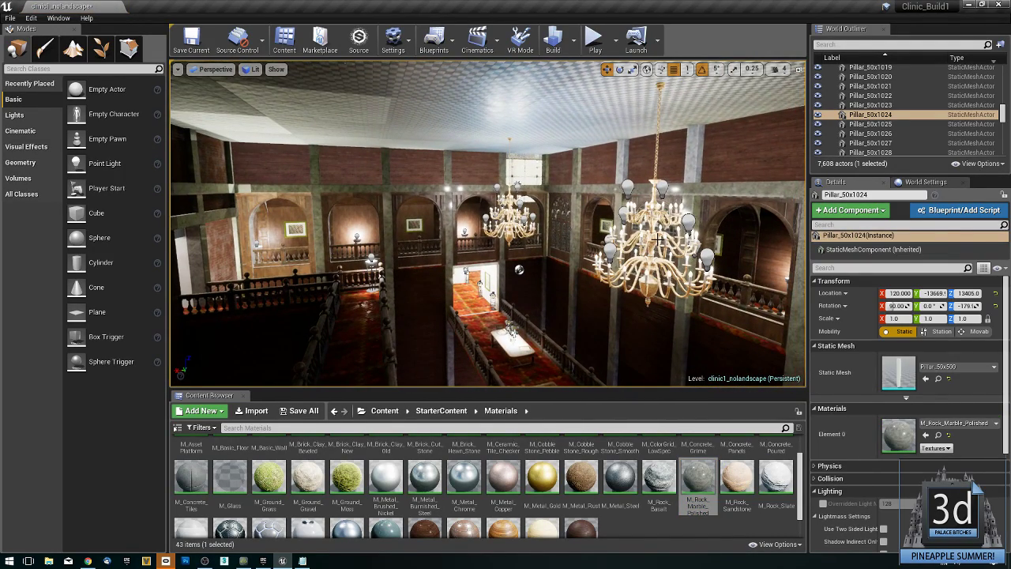
{"action": "left_click", "coordinate": [656, 235]}
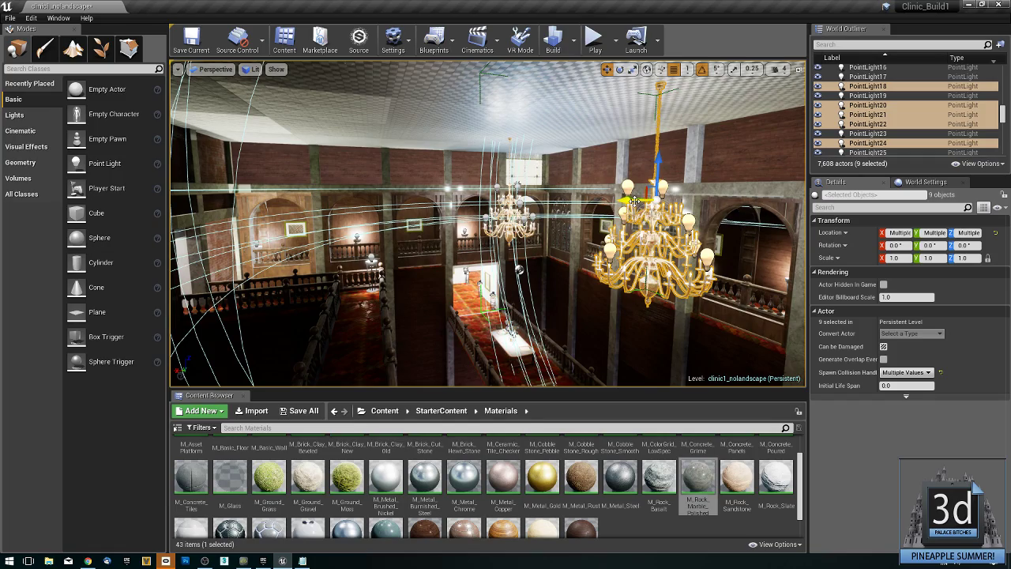
{"action": "left_click_drag", "start_coordinate": [626, 200], "coordinate": [474, 208], "text": "alt+shift"}
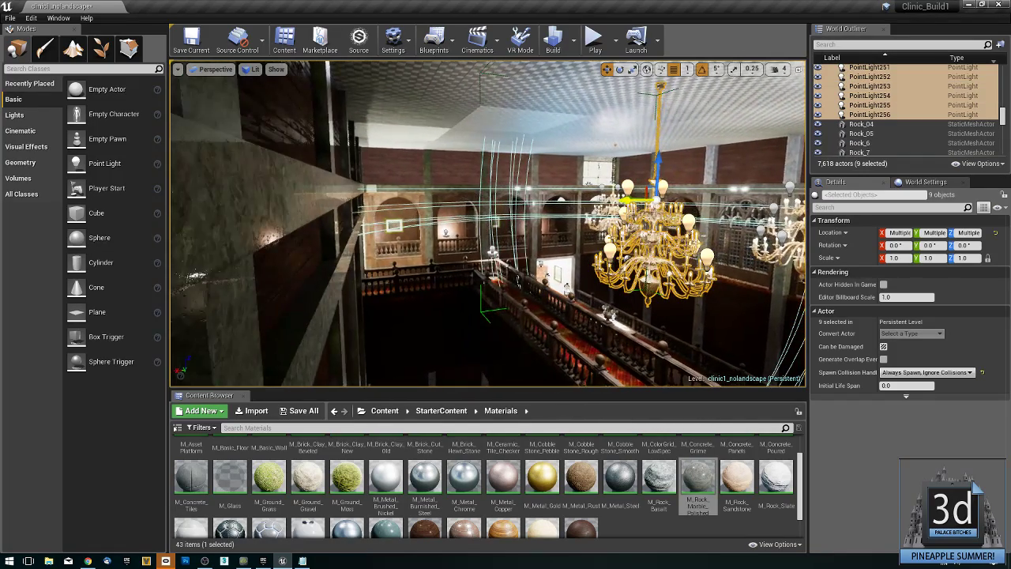
{"action": "right_click_drag", "start_coordinate": [474, 209], "coordinate": [455, 205]}
{"action": "right_click_drag", "start_coordinate": [175, 185], "coordinate": [693, 226]}
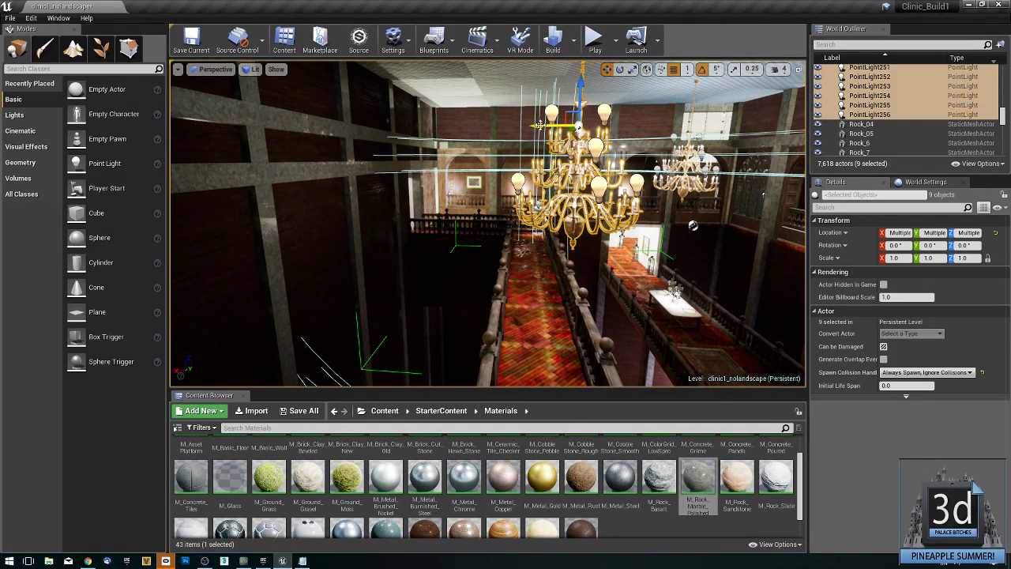
{"action": "left_click_drag", "start_coordinate": [535, 127], "coordinate": [362, 188]}
Play the level from the lower hall floor, examine the chandeliers, balcony and walls, and stop the preview.
{"action": "right_click_drag", "start_coordinate": [693, 226], "coordinate": [693, 226]}
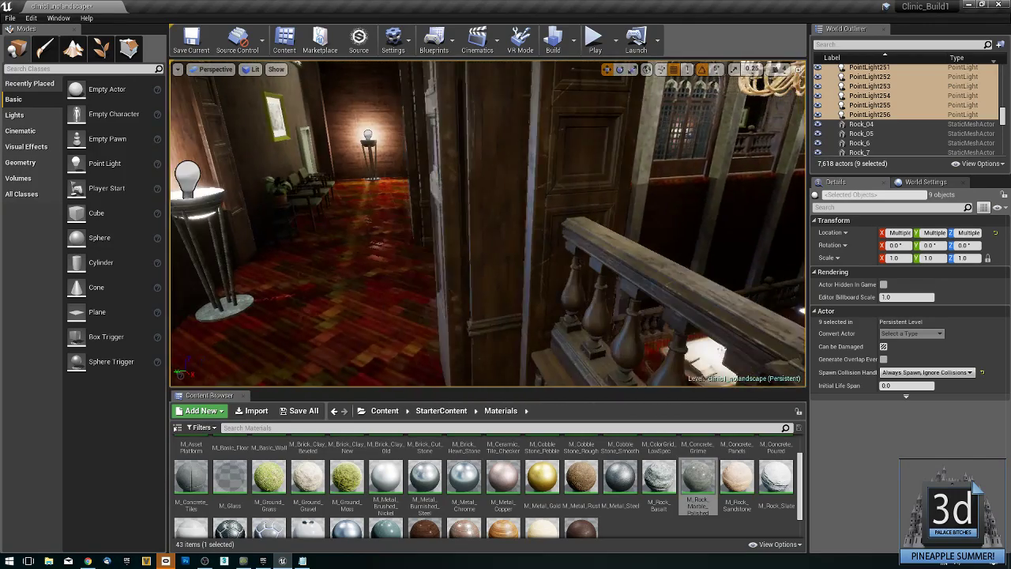
{"action": "key", "text": "w"}
{"action": "mouse_move", "coordinate": [488, 224]}
{"action": "right_mouse_down"}
{"action": "mouse_move", "coordinate": [466, 197]}
{"action": "mouse_move", "coordinate": [458, 204]}
{"action": "mouse_move", "coordinate": [487, 224]}
{"action": "right_mouse_up"}
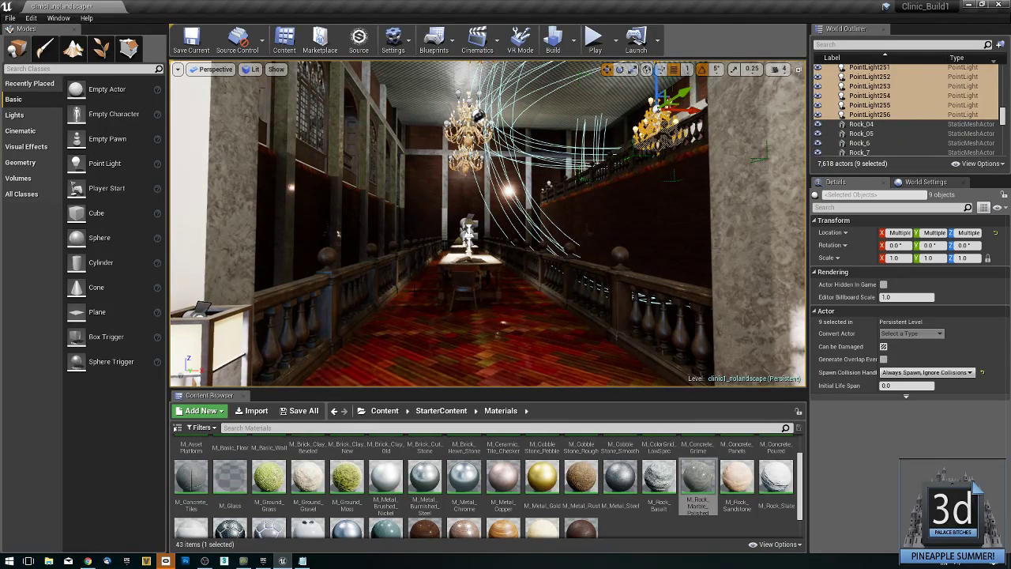
{"action": "right_click", "coordinate": [400, 350]}
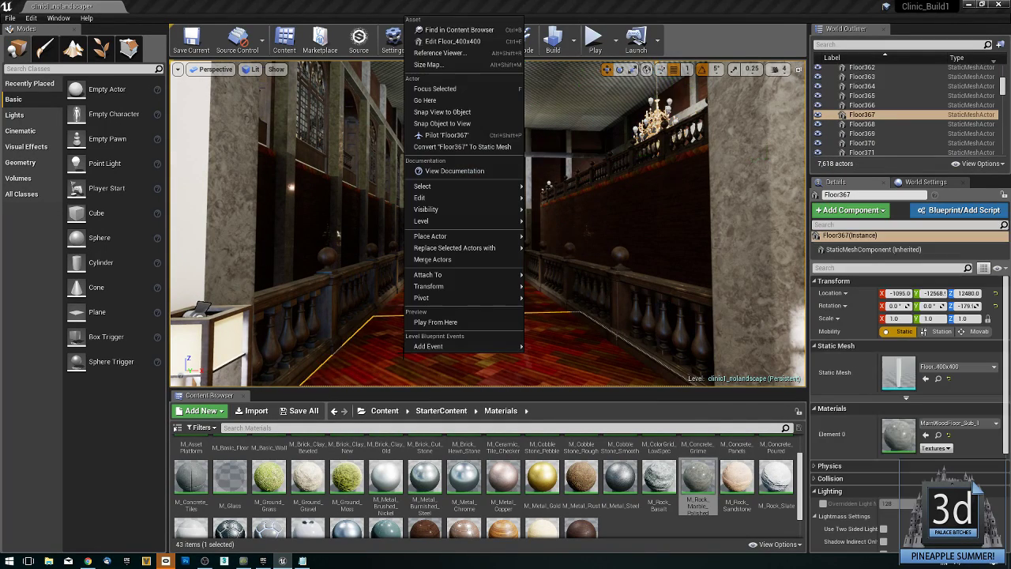
{"action": "left_click", "coordinate": [434, 320]}
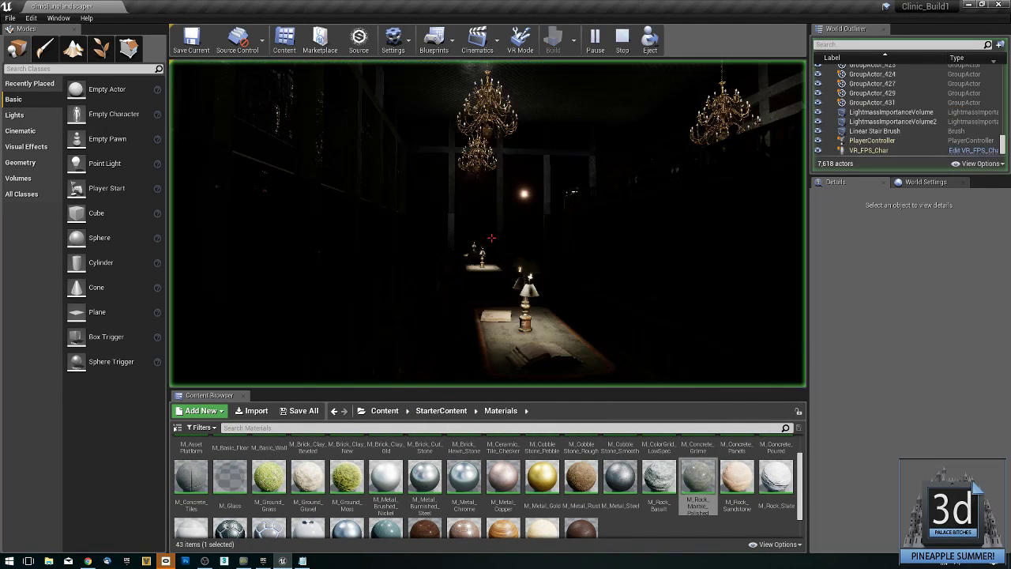
{"action": "key", "text": "w"}
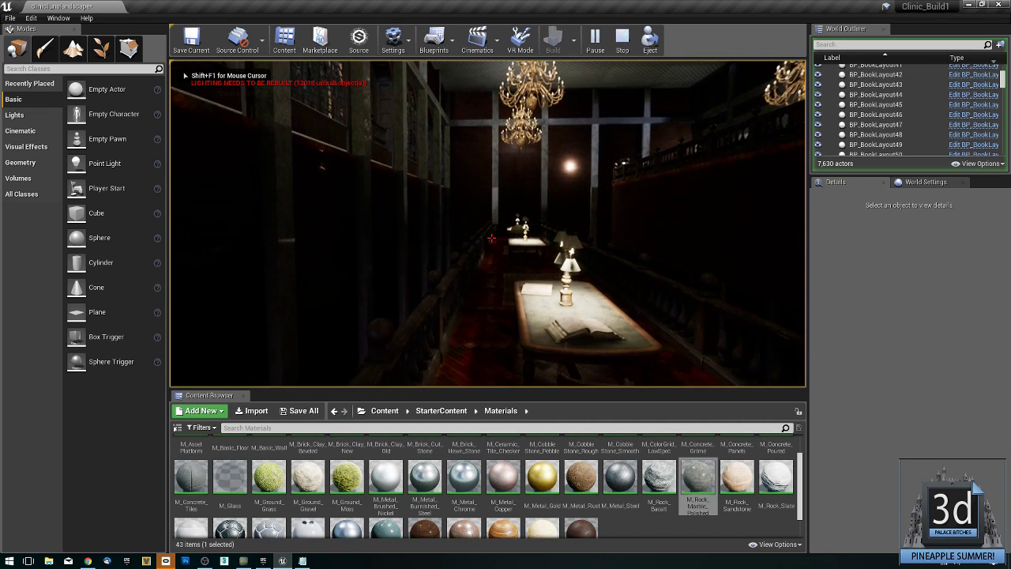
{"action": "key", "text": "w"}
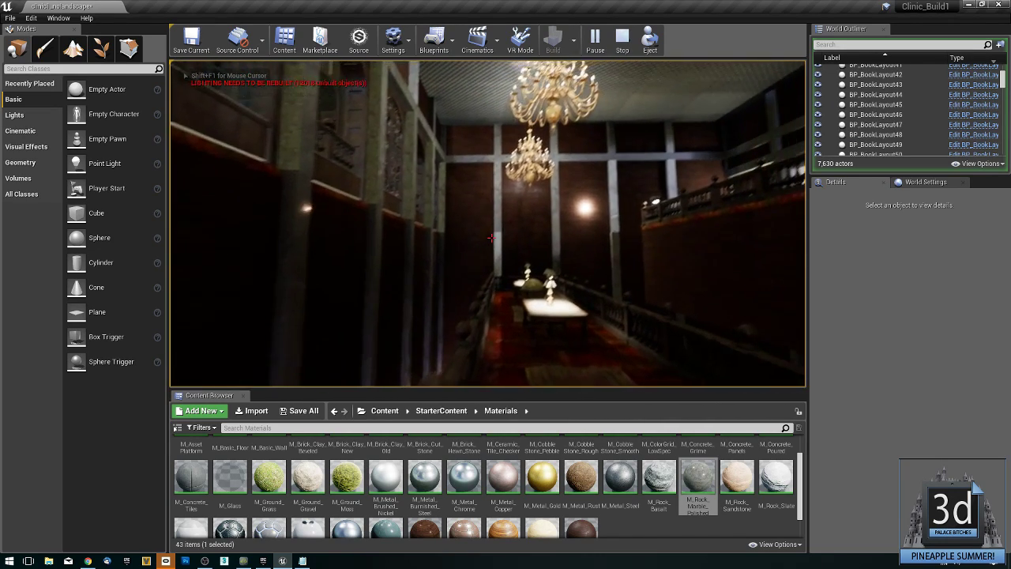
{"action": "mouse_move", "coordinate": [491, 237]}
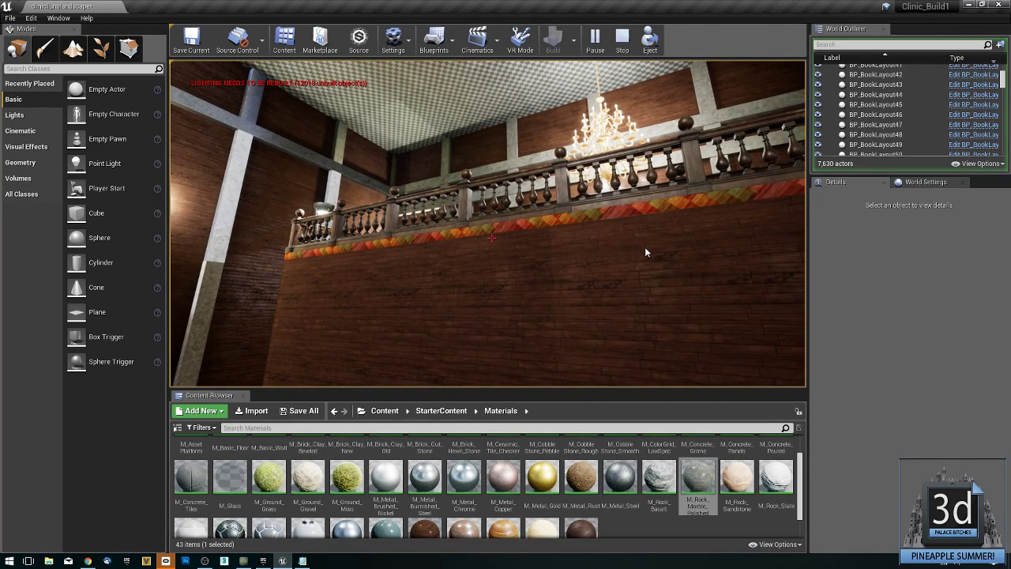
{"action": "key", "text": "Escape"}
Switch the viewport to Unlit mode and bring the wood walls and marble pillars beneath the balcony into view.
{"action": "right_click_drag", "start_coordinate": [491, 237], "coordinate": [430, 253]}
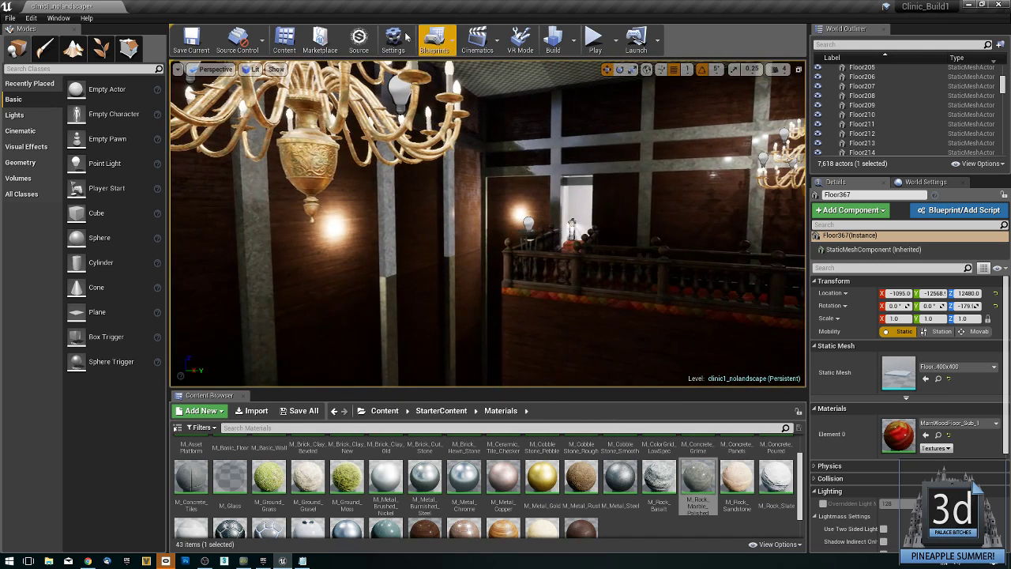
{"action": "left_click", "coordinate": [254, 69]}
{"action": "left_click", "coordinate": [265, 103]}
{"action": "right_click_drag", "start_coordinate": [443, 237], "coordinate": [652, 267]}
{"action": "right_click_drag", "start_coordinate": [433, 69], "coordinate": [488, 184]}
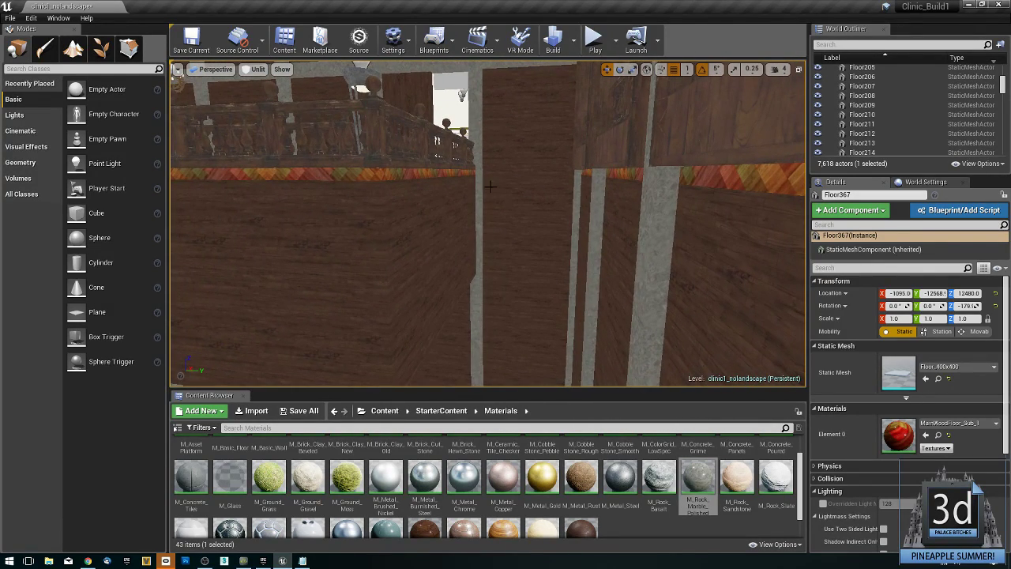
Duplicate the marble pillar beside the balcony and rotate the copy 90° about X into a horizontal beam.
{"action": "left_click", "coordinate": [478, 200]}
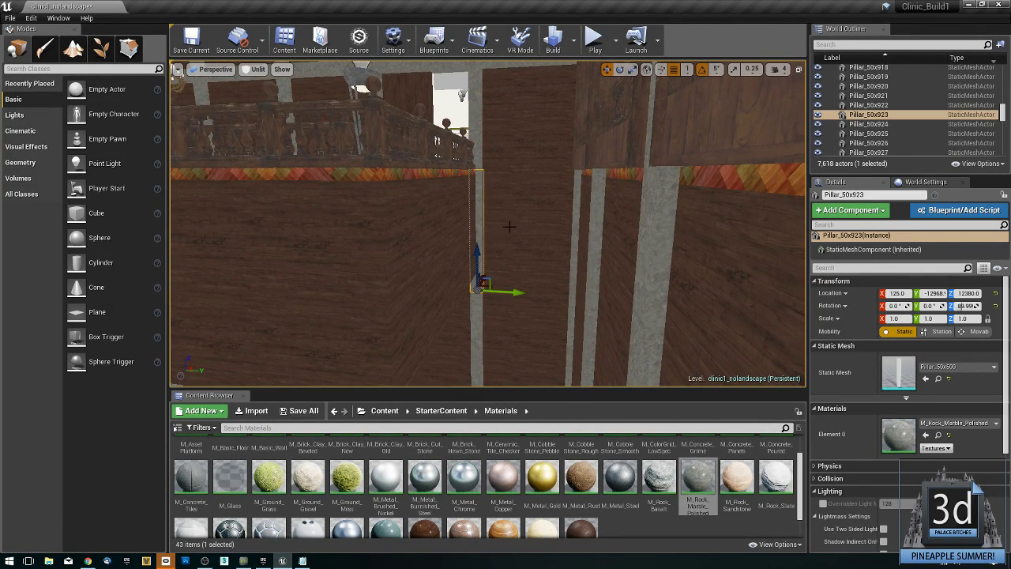
{"action": "key", "text": "e"}
{"action": "left_click_drag", "start_coordinate": [465, 250], "coordinate": [460, 284], "text": "alt"}
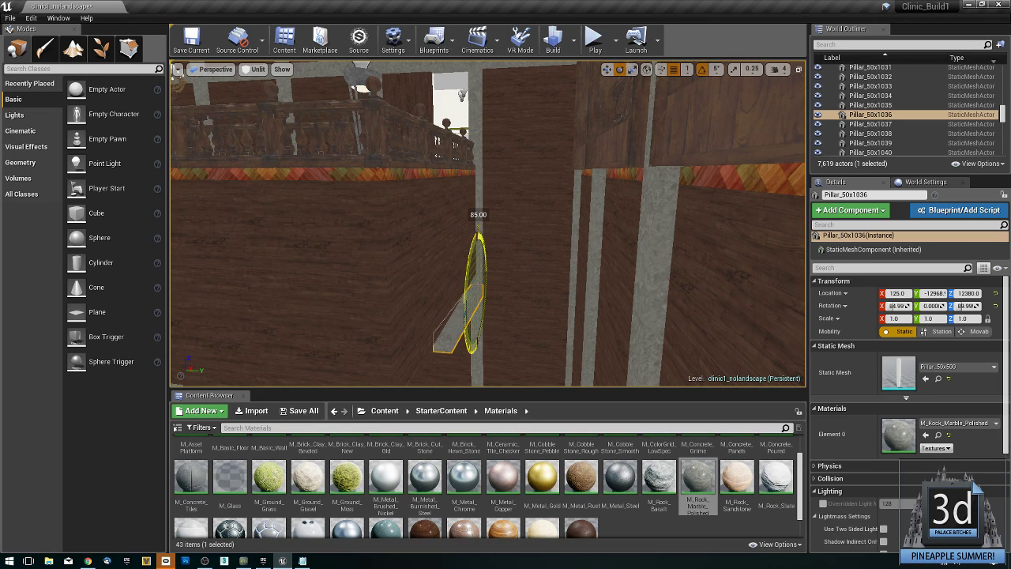
{"action": "left_click_drag", "start_coordinate": [479, 237], "coordinate": [477, 234]}
{"action": "right_click_drag", "start_coordinate": [477, 234], "coordinate": [379, 291]}
{"action": "key", "text": "r"}
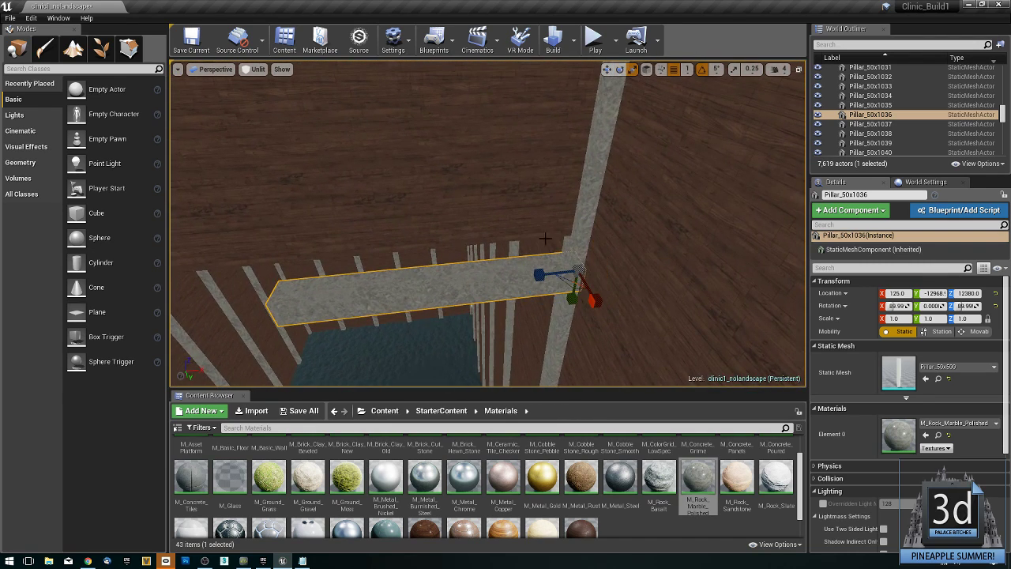
Raise the horizontal marble beam to Z 12855 beneath the balcony railing and align its end with the wall pillar at X 100.
{"action": "left_click_drag", "start_coordinate": [582, 256], "coordinate": [586, 268], "text": "shift"}
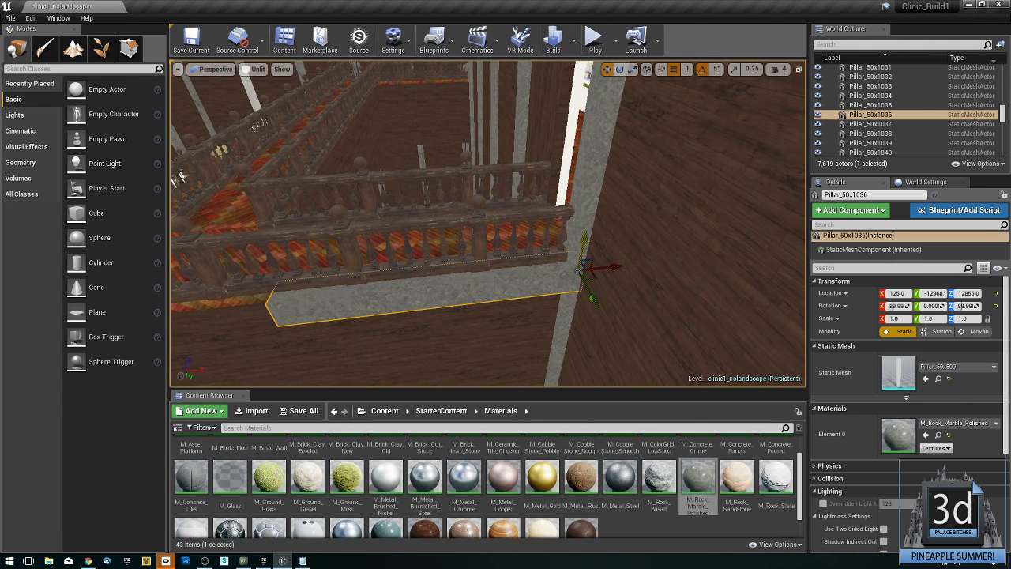
{"action": "mouse_move", "coordinate": [579, 267]}
{"action": "right_mouse_down"}
{"action": "mouse_move", "coordinate": [583, 284]}
{"action": "mouse_move", "coordinate": [589, 259]}
{"action": "right_mouse_up"}
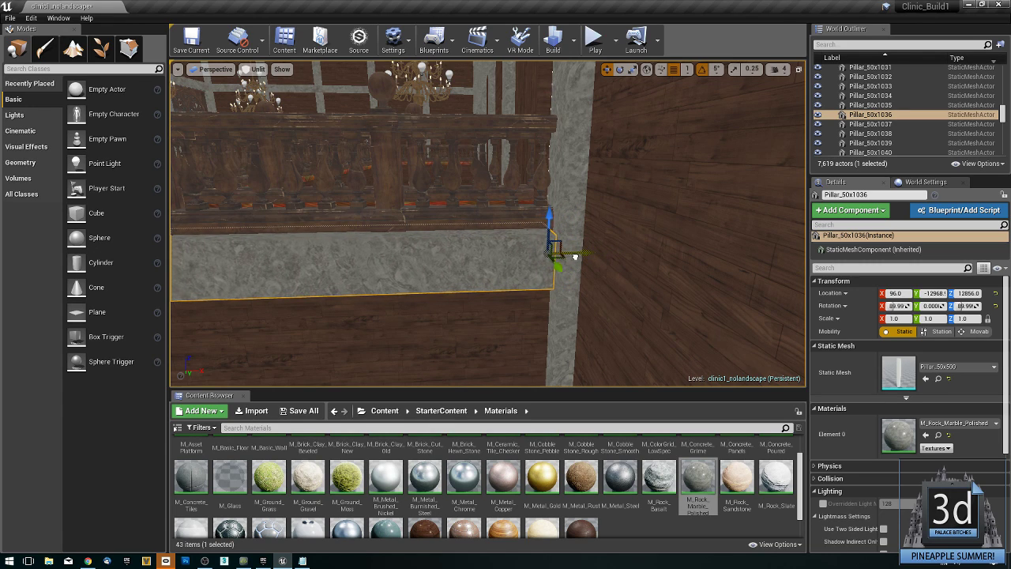
{"action": "right_click_drag", "start_coordinate": [576, 257], "coordinate": [557, 256]}
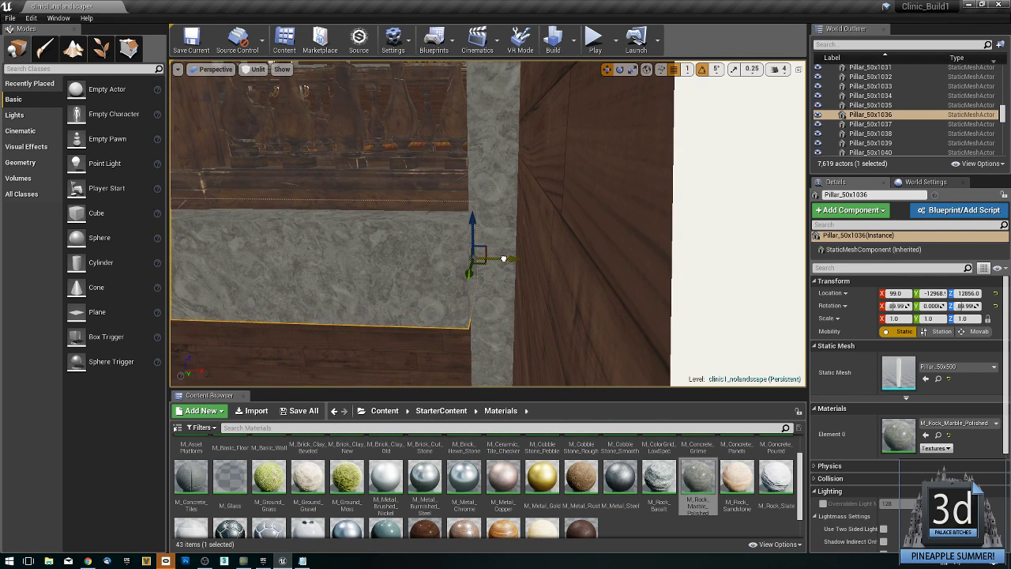
{"action": "right_click_drag", "start_coordinate": [503, 258], "coordinate": [473, 258]}
{"action": "left_click_drag", "start_coordinate": [674, 189], "coordinate": [674, 191]}
{"action": "left_click", "coordinate": [663, 171]}
{"action": "right_click_drag", "start_coordinate": [664, 171], "coordinate": [736, 180]}
{"action": "right_click_drag", "start_coordinate": [632, 197], "coordinate": [524, 247]}
{"action": "right_click_drag", "start_coordinate": [649, 224], "coordinate": [605, 209]}
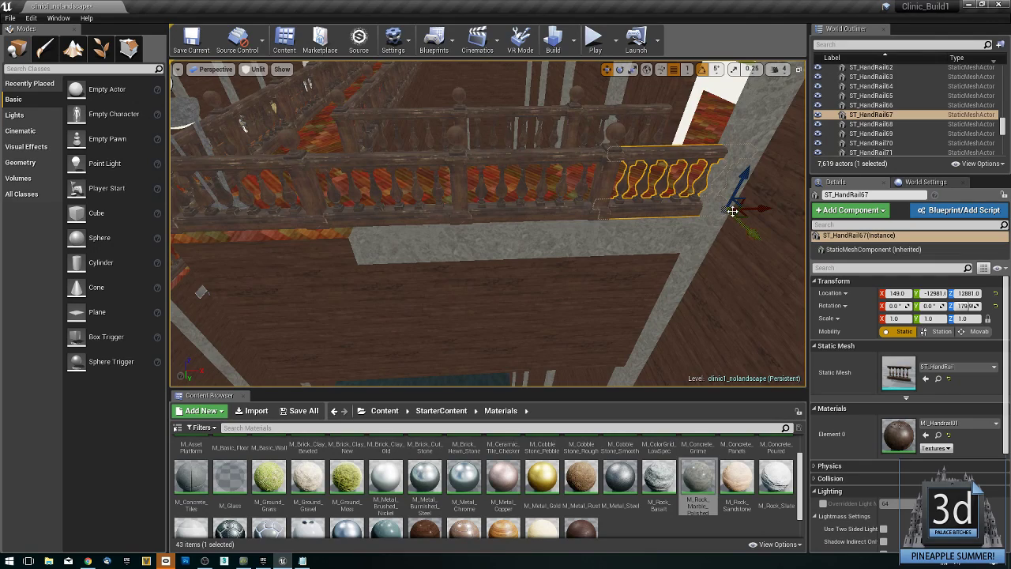
{"action": "left_click_drag", "start_coordinate": [752, 211], "coordinate": [485, 231], "text": "alt"}
{"action": "key", "text": "ctrl+z"}
Duplicate the marble beam end to end along the balcony edge, set the copy's Z scale to 0.5 and align it at X -400.
{"action": "left_click", "coordinate": [496, 230]}
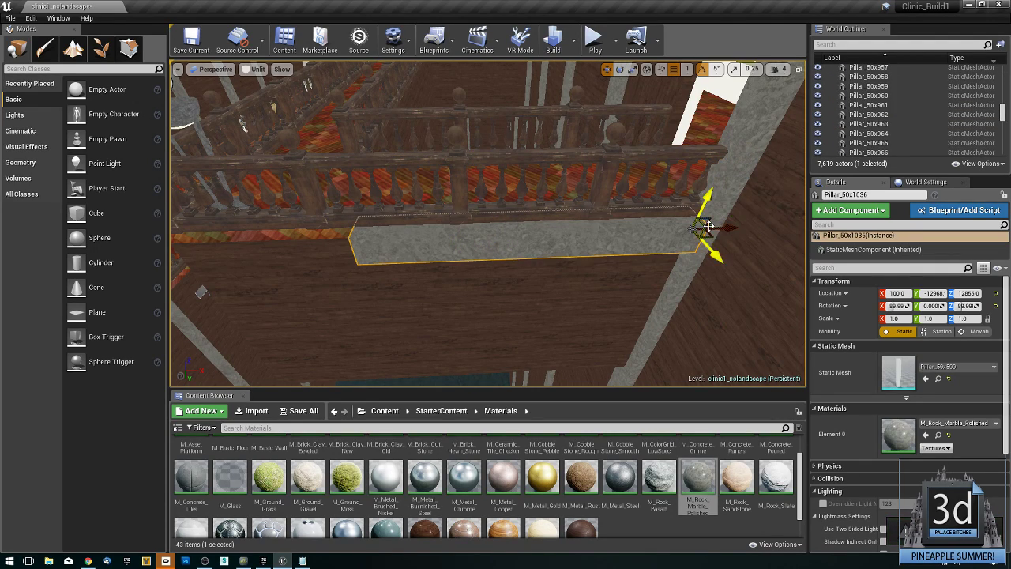
{"action": "left_click_drag", "start_coordinate": [720, 229], "coordinate": [392, 260], "text": "alt"}
{"action": "mouse_move", "coordinate": [409, 331]}
{"action": "right_mouse_down"}
{"action": "mouse_move", "coordinate": [408, 341]}
{"action": "mouse_move", "coordinate": [356, 348]}
{"action": "mouse_move", "coordinate": [407, 335]}
{"action": "mouse_move", "coordinate": [399, 327]}
{"action": "right_mouse_up"}
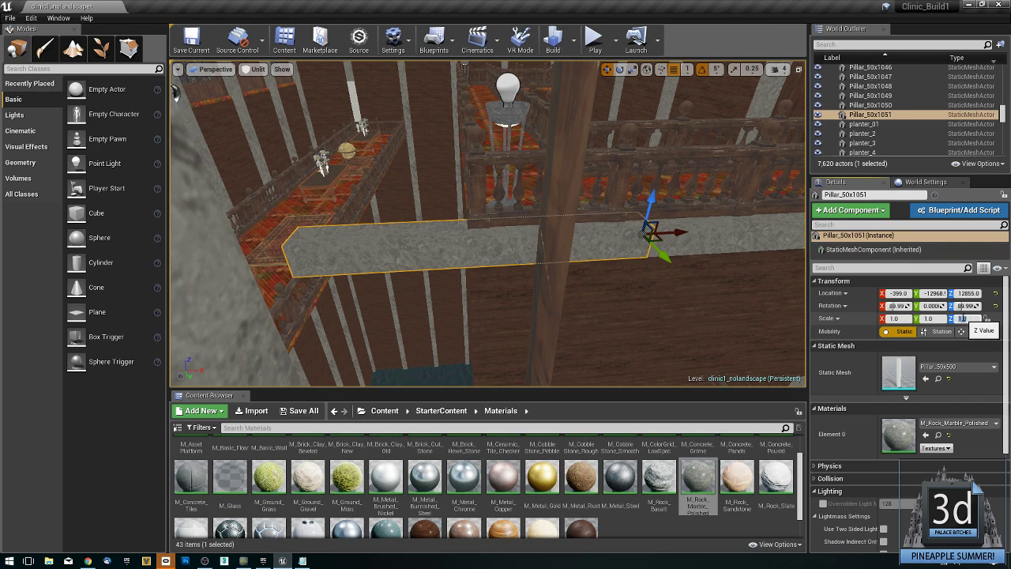
{"action": "type", "text": "5"}
{"action": "key", "text": "Return"}
{"action": "right_click_drag", "start_coordinate": [678, 256], "coordinate": [696, 270]}
{"action": "key", "text": "w"}
{"action": "right_click_drag", "start_coordinate": [677, 237], "coordinate": [677, 255]}
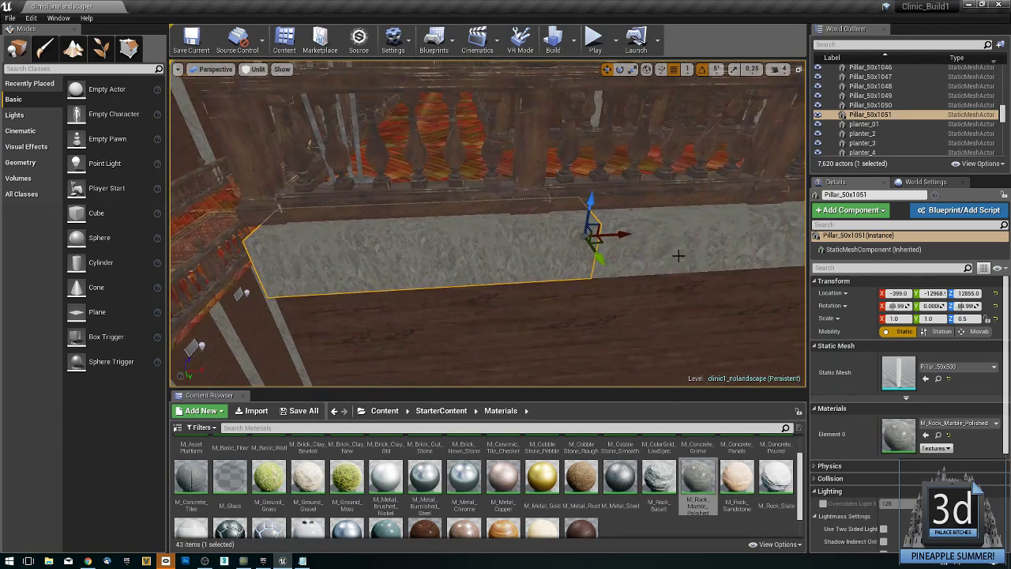
{"action": "left_click_drag", "start_coordinate": [613, 238], "coordinate": [611, 236]}
Duplicate the half-length beam, rotate the copy 90° horizontally and position it around the balcony corner under the adjoining railing.
{"action": "key", "text": "a"}
{"action": "right_click_drag", "start_coordinate": [553, 245], "coordinate": [547, 286]}
{"action": "key", "text": "a"}
{"action": "key", "text": "s"}
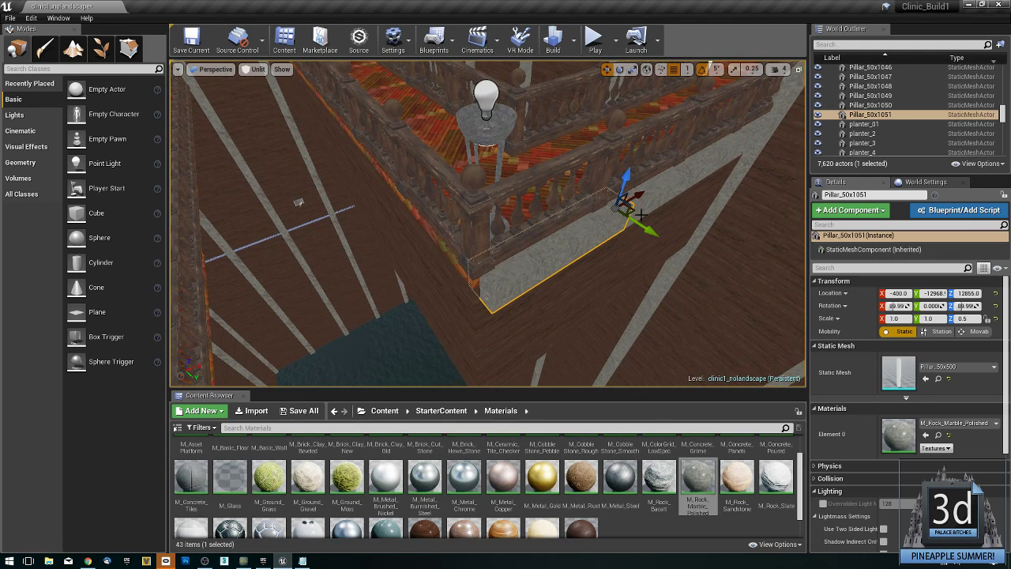
{"action": "left_click_drag", "start_coordinate": [636, 196], "coordinate": [519, 299], "text": "alt"}
{"action": "key", "text": "e"}
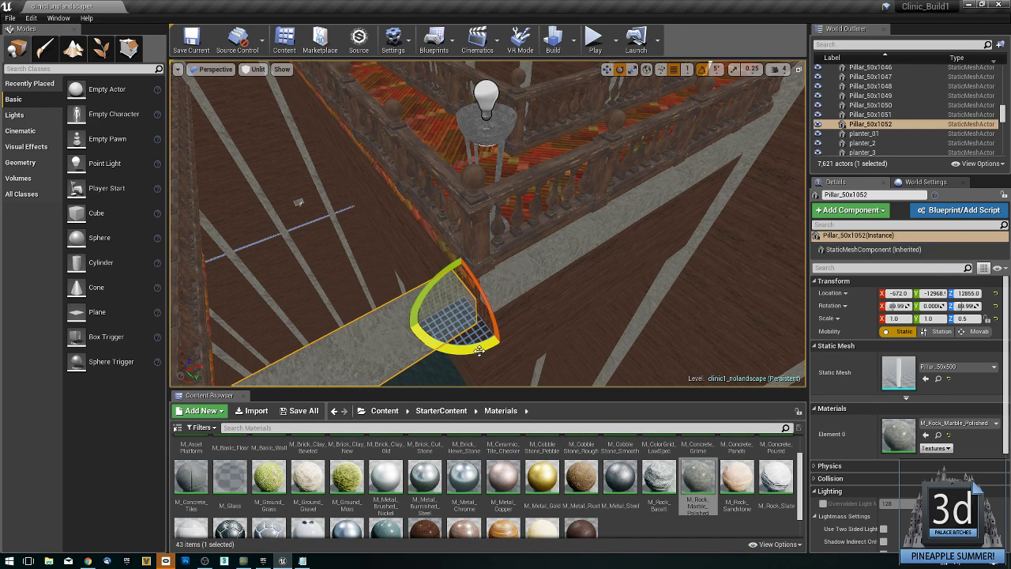
{"action": "left_click_drag", "start_coordinate": [485, 346], "coordinate": [518, 269]}
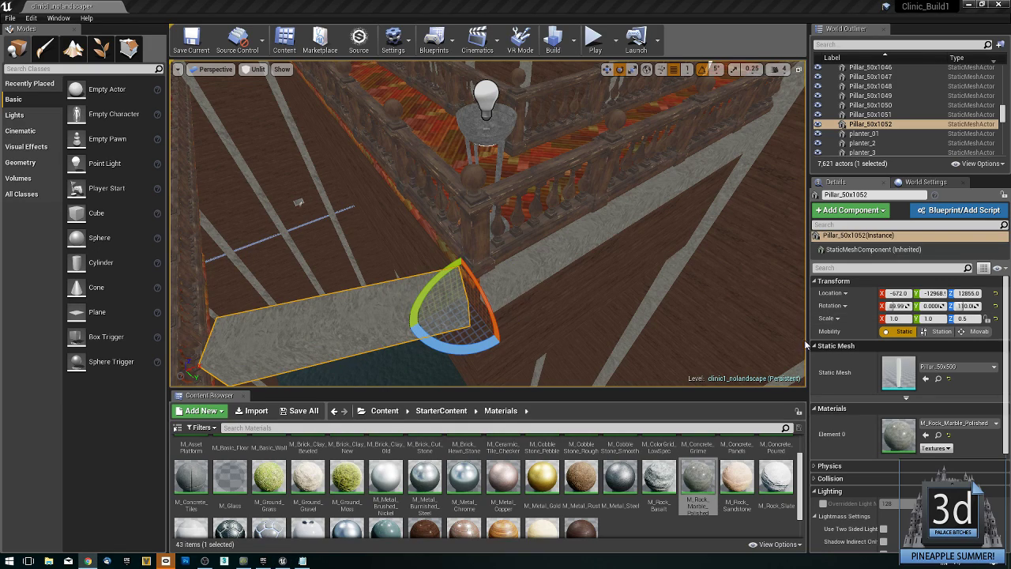
{"action": "left_click_drag", "start_coordinate": [469, 349], "coordinate": [518, 338]}
{"action": "key", "text": "w"}
{"action": "left_click_drag", "start_coordinate": [479, 300], "coordinate": [491, 317]}
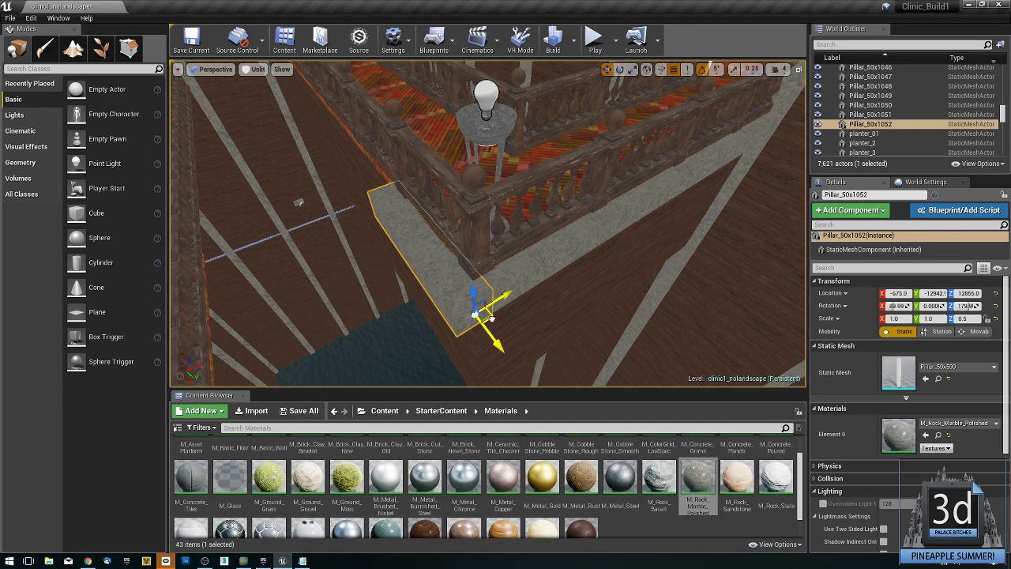
{"action": "right_click_drag", "start_coordinate": [497, 323], "coordinate": [411, 255]}
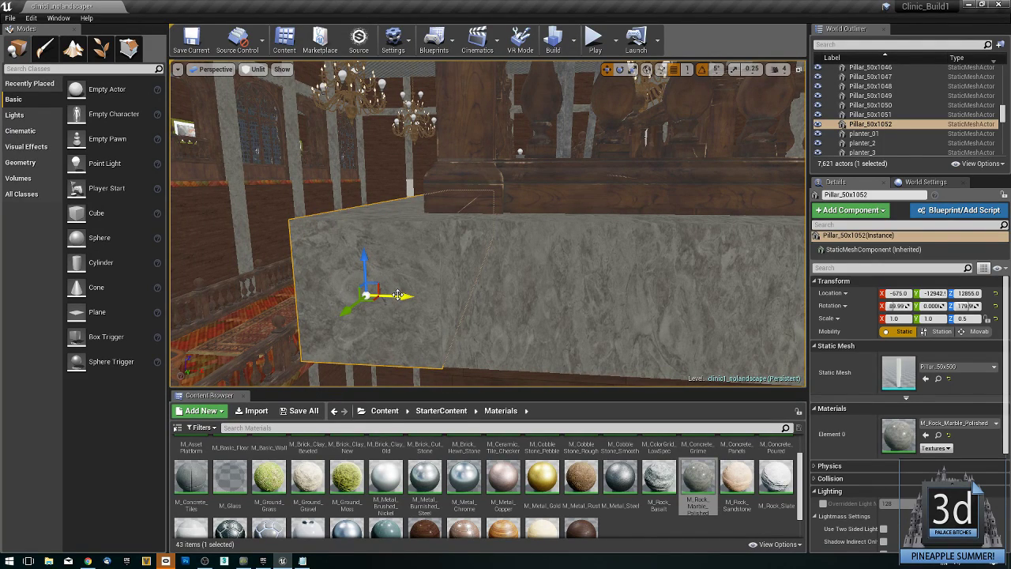
Switch the viewport to Lit mode and nudge the corner beam flush with the adjoining marble at X -675.
{"action": "left_click", "coordinate": [254, 69]}
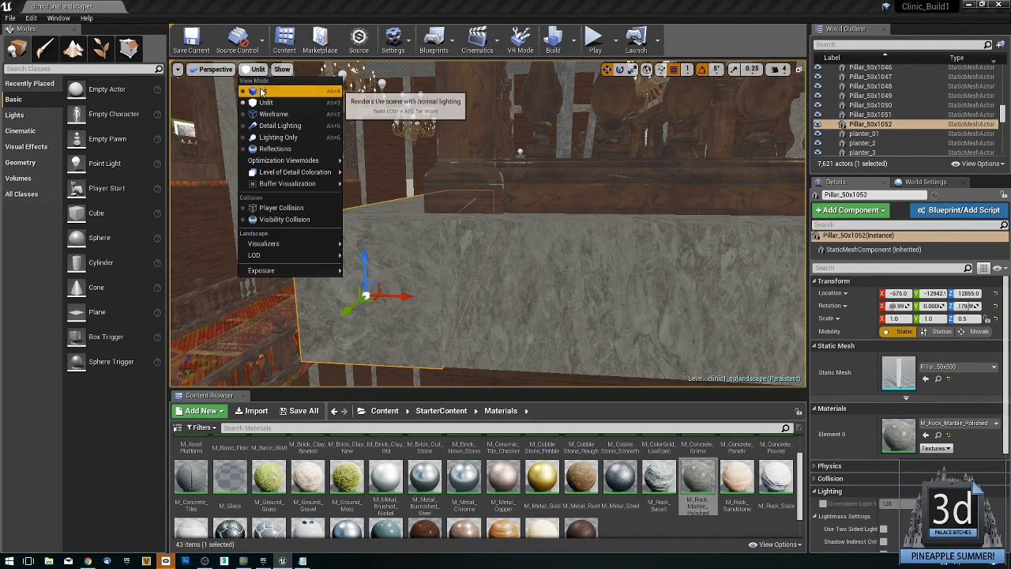
{"action": "left_click", "coordinate": [331, 91]}
{"action": "right_click_drag", "start_coordinate": [410, 205], "coordinate": [410, 204]}
{"action": "left_click_drag", "start_coordinate": [444, 327], "coordinate": [447, 328]}
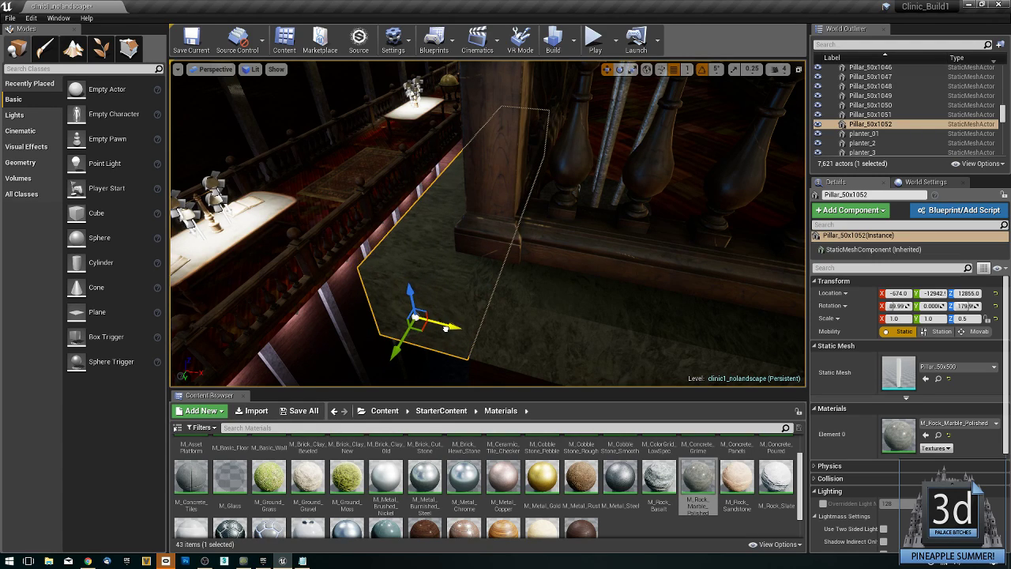
{"action": "right_click_drag", "start_coordinate": [446, 329], "coordinate": [300, 314]}
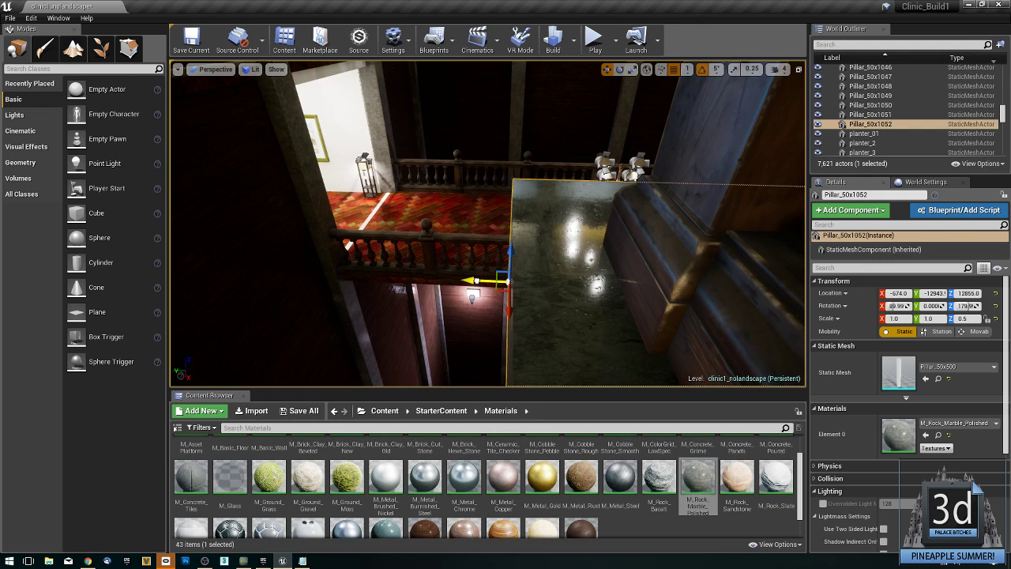
{"action": "right_click_drag", "start_coordinate": [481, 279], "coordinate": [683, 356]}
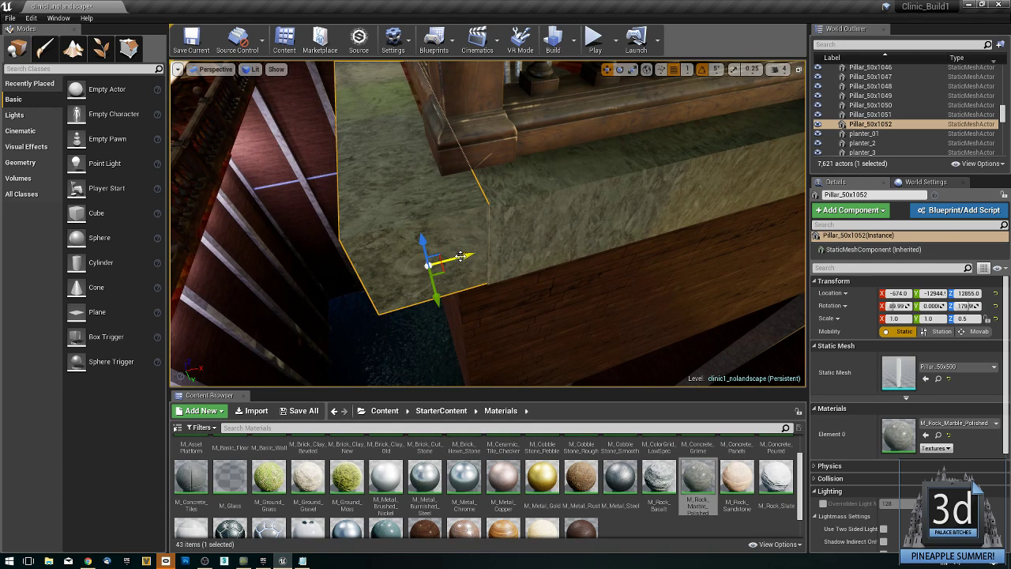
{"action": "mouse_move", "coordinate": [428, 270]}
{"action": "right_mouse_down"}
{"action": "mouse_move", "coordinate": [396, 206]}
{"action": "mouse_move", "coordinate": [348, 194]}
{"action": "mouse_move", "coordinate": [368, 182]}
{"action": "mouse_move", "coordinate": [395, 229]}
{"action": "mouse_move", "coordinate": [482, 261]}
{"action": "mouse_move", "coordinate": [545, 245]}
{"action": "mouse_move", "coordinate": [427, 267]}
{"action": "right_mouse_up"}
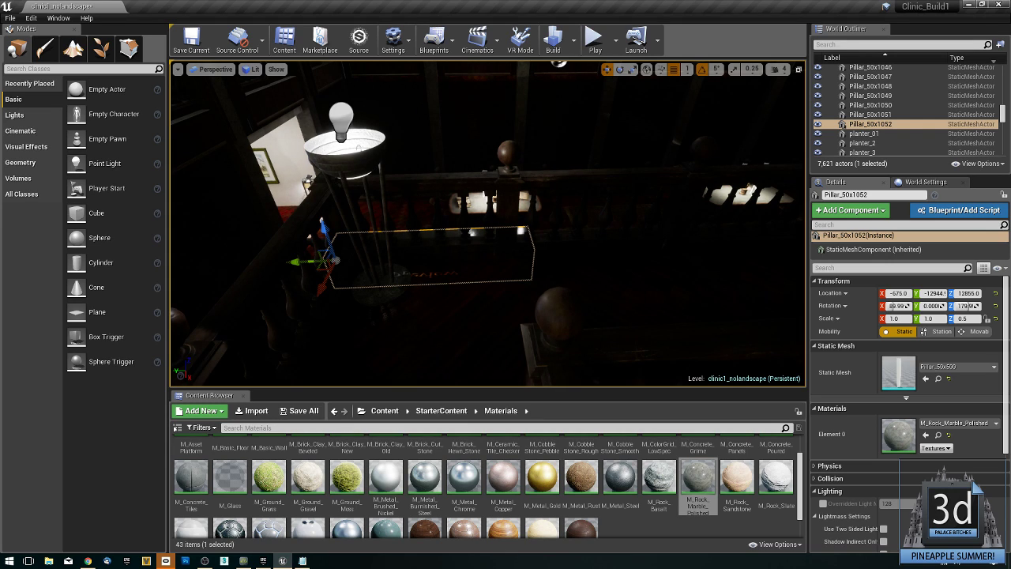
Set the corner beam's Z scale to 1.0 so it runs farther along the railing.
{"action": "mouse_move", "coordinate": [427, 267]}
{"action": "right_mouse_down"}
{"action": "mouse_move", "coordinate": [420, 298]}
{"action": "mouse_move", "coordinate": [430, 269]}
{"action": "mouse_move", "coordinate": [600, 272]}
{"action": "mouse_move", "coordinate": [434, 265]}
{"action": "right_mouse_up"}
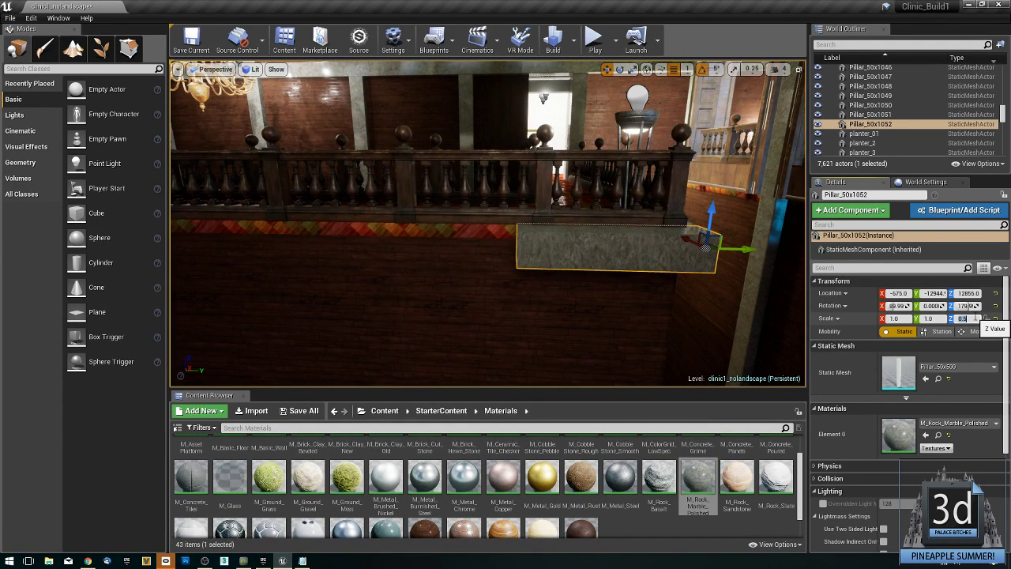
{"action": "key", "text": "Return"}
{"action": "right_click_drag", "start_coordinate": [506, 276], "coordinate": [491, 304]}
{"action": "right_click_drag", "start_coordinate": [492, 235], "coordinate": [492, 235]}
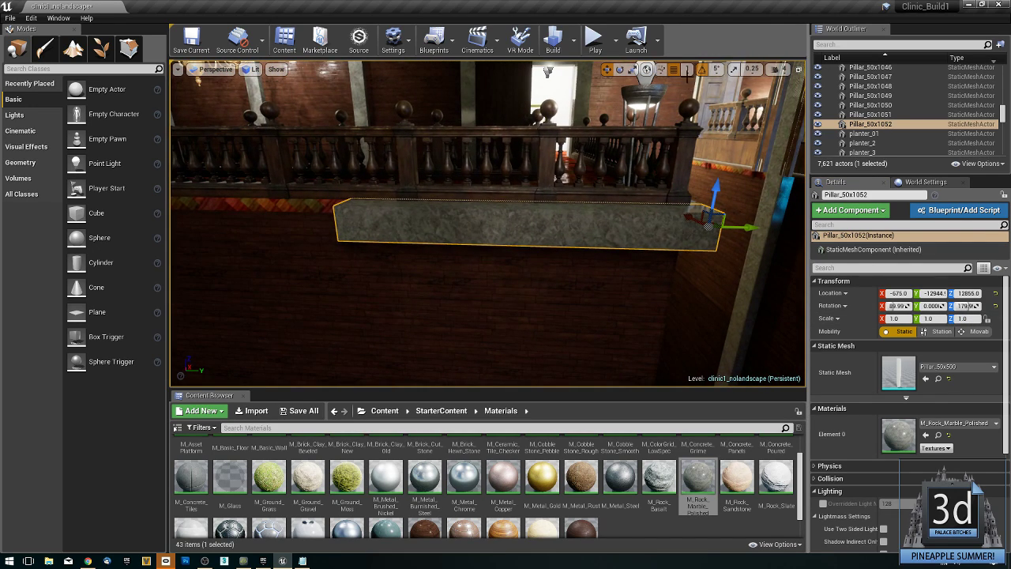
Set the position grid snap to 10 and duplicate the beam three times end to end along the long balcony side.
{"action": "left_click", "coordinate": [687, 69]}
{"action": "left_click", "coordinate": [697, 110]}
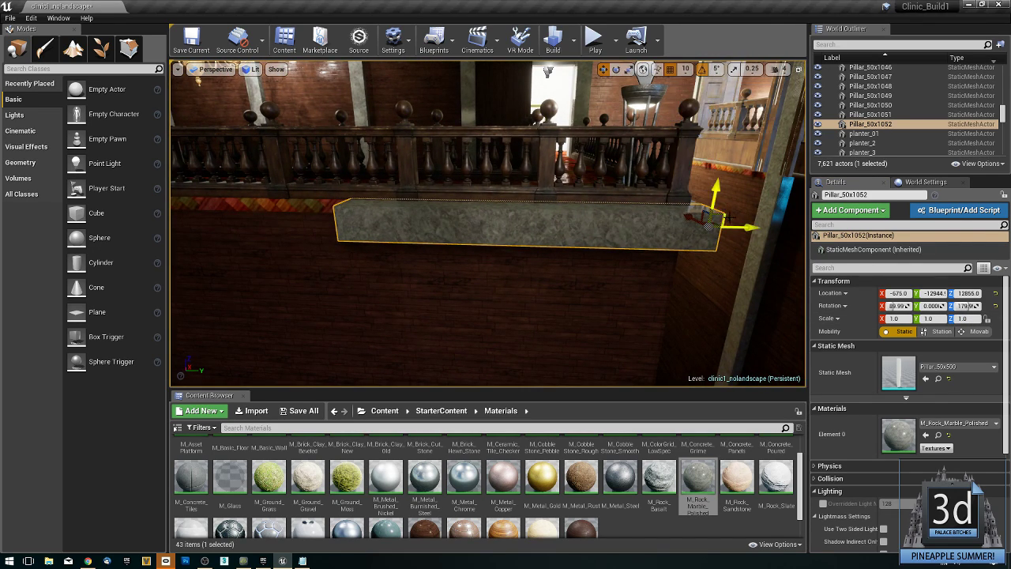
{"action": "left_click_drag", "start_coordinate": [741, 230], "coordinate": [378, 258], "text": "alt"}
{"action": "right_click_drag", "start_coordinate": [380, 256], "coordinate": [371, 256]}
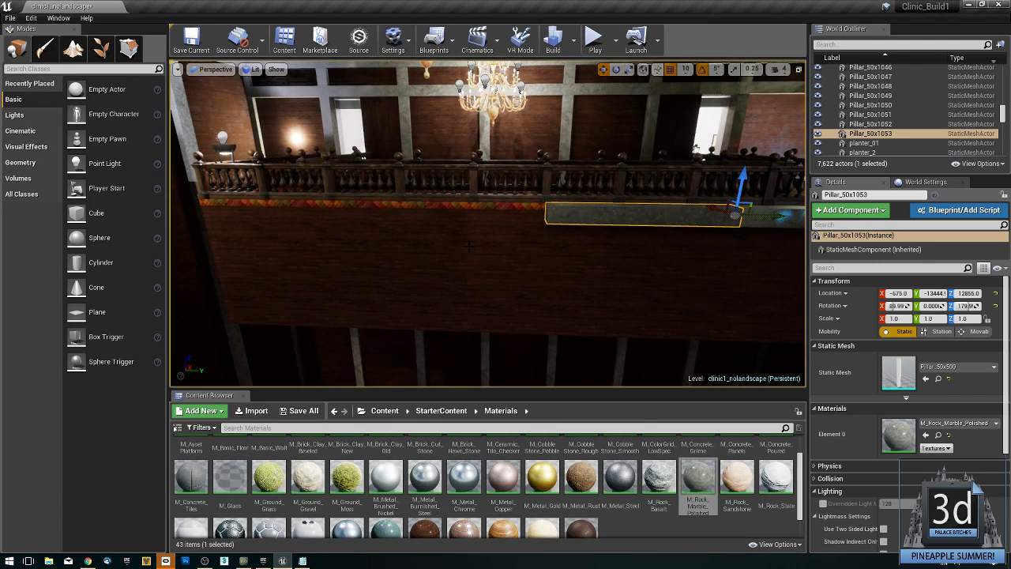
{"action": "left_click_drag", "start_coordinate": [772, 215], "coordinate": [388, 216], "text": "alt"}
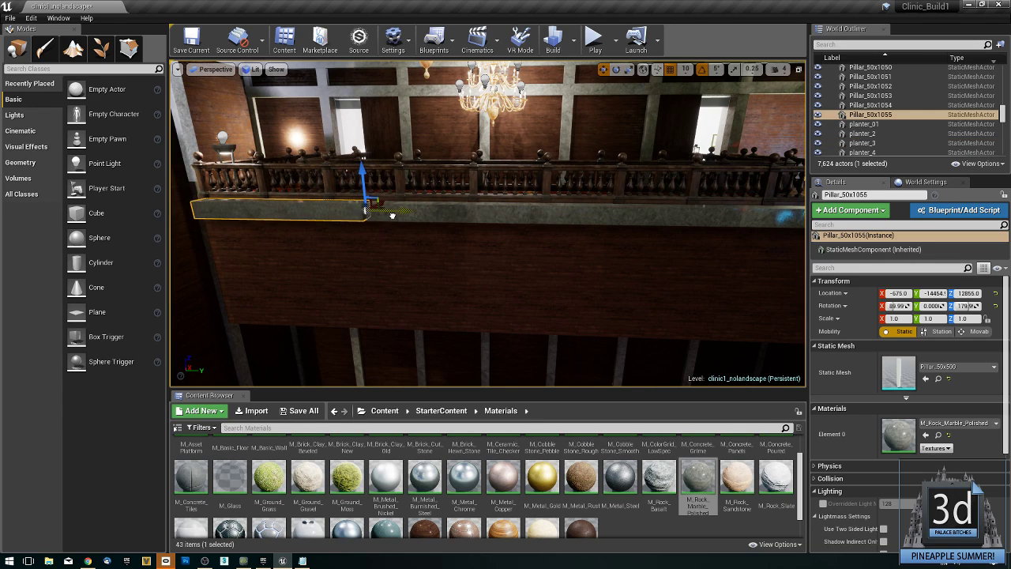
{"action": "right_click_drag", "start_coordinate": [394, 215], "coordinate": [343, 180]}
{"action": "key", "text": "w"}
{"action": "key", "text": "s"}
{"action": "right_click_drag", "start_coordinate": [276, 209], "coordinate": [276, 209]}
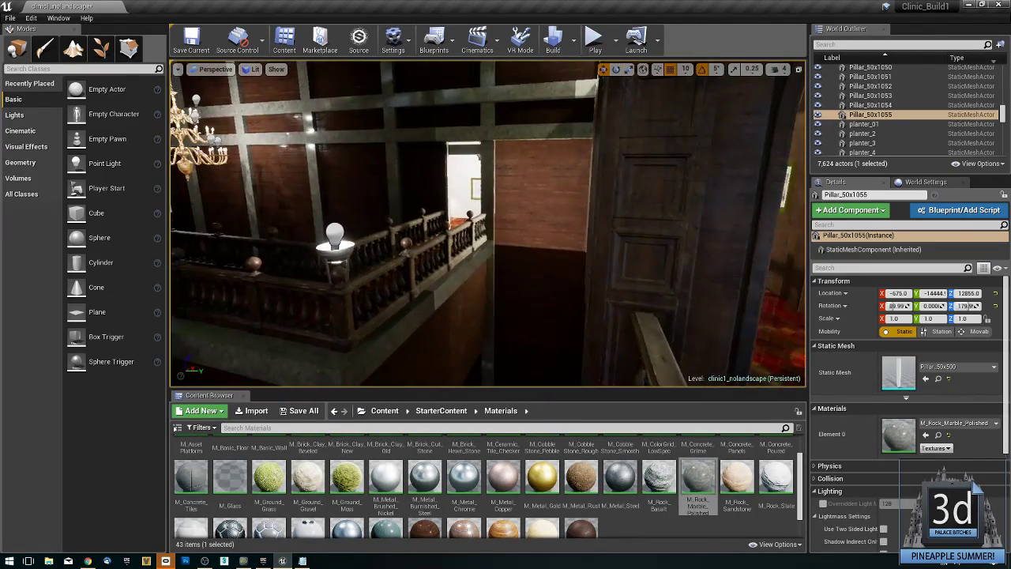
Duplicate the two beams from the first balcony side together and place the copies beneath the opposite railing.
{"action": "right_click_drag", "start_coordinate": [331, 231], "coordinate": [331, 231]}
{"action": "left_click", "coordinate": [470, 288], "text": "ctrl"}
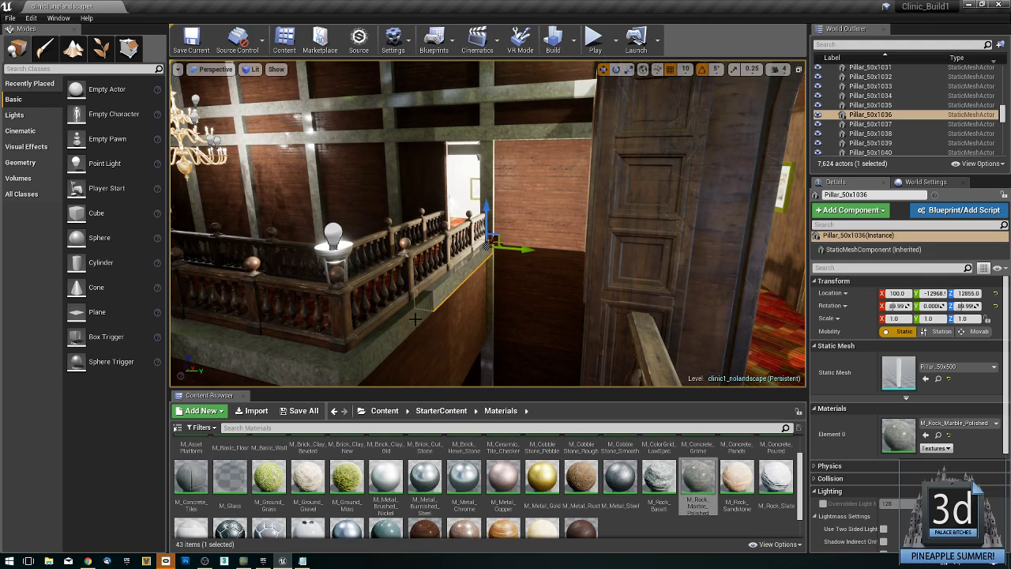
{"action": "mouse_move", "coordinate": [406, 301]}
{"action": "left_mouse_down", "text": "alt+shift"}
{"action": "mouse_move", "coordinate": [348, 296]}
{"action": "mouse_move", "coordinate": [406, 299]}
{"action": "left_mouse_up", "text": "alt+shift"}
{"action": "right_click_drag", "start_coordinate": [406, 299], "coordinate": [419, 340]}
{"action": "key", "text": "a"}
{"action": "right_click_drag", "start_coordinate": [243, 241], "coordinate": [243, 241]}
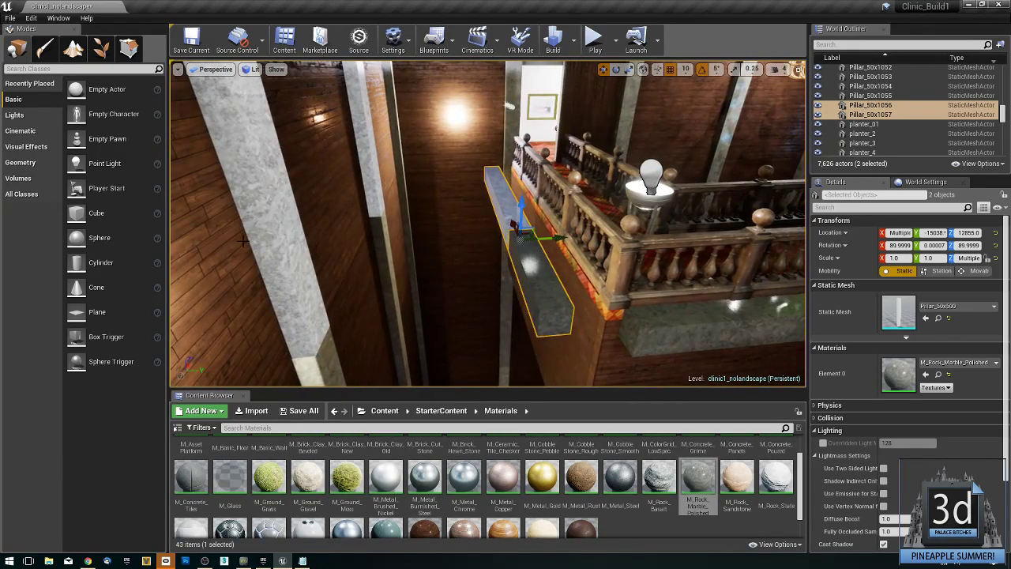
{"action": "left_click_drag", "start_coordinate": [577, 238], "coordinate": [587, 238]}
{"action": "right_click_drag", "start_coordinate": [588, 239], "coordinate": [616, 229]}
{"action": "key", "text": "a"}
{"action": "key", "text": "d"}
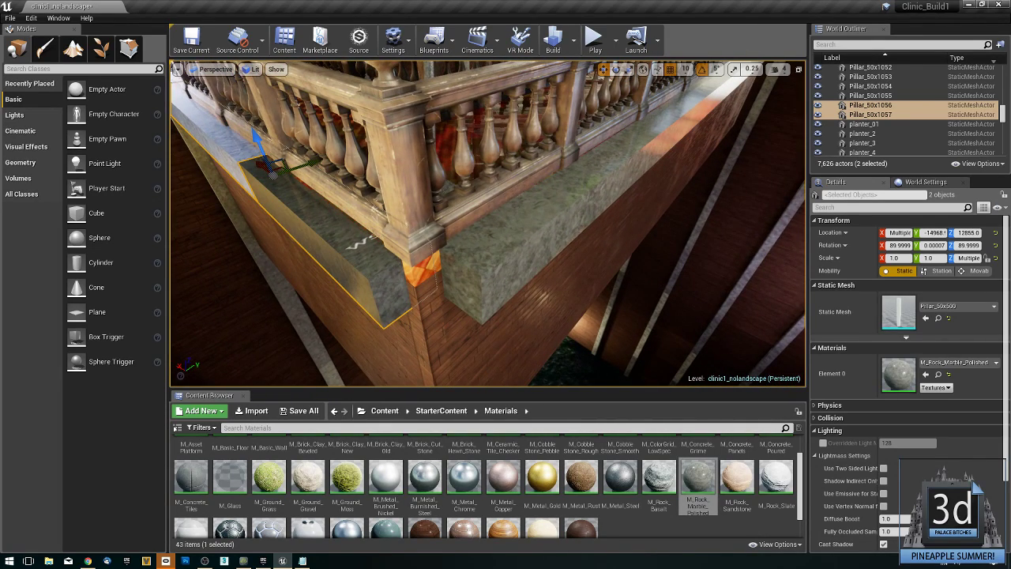
Set the last long-side beam's Z scale to 1.098 to close the gap at the balcony corner, and check the joint.
{"action": "left_click", "coordinate": [499, 263]}
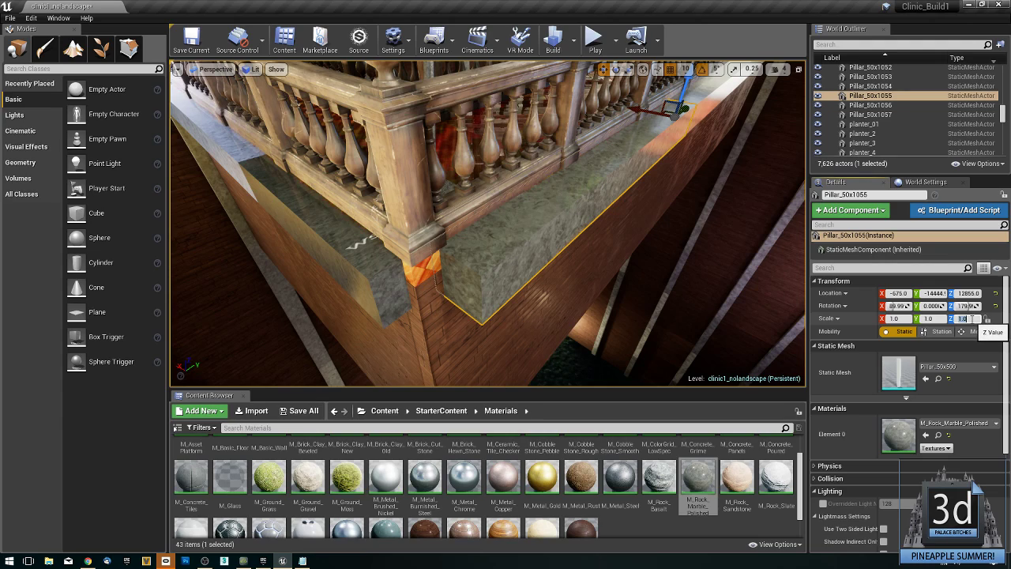
{"action": "type", "text": ".1"}
{"action": "key", "text": "Return"}
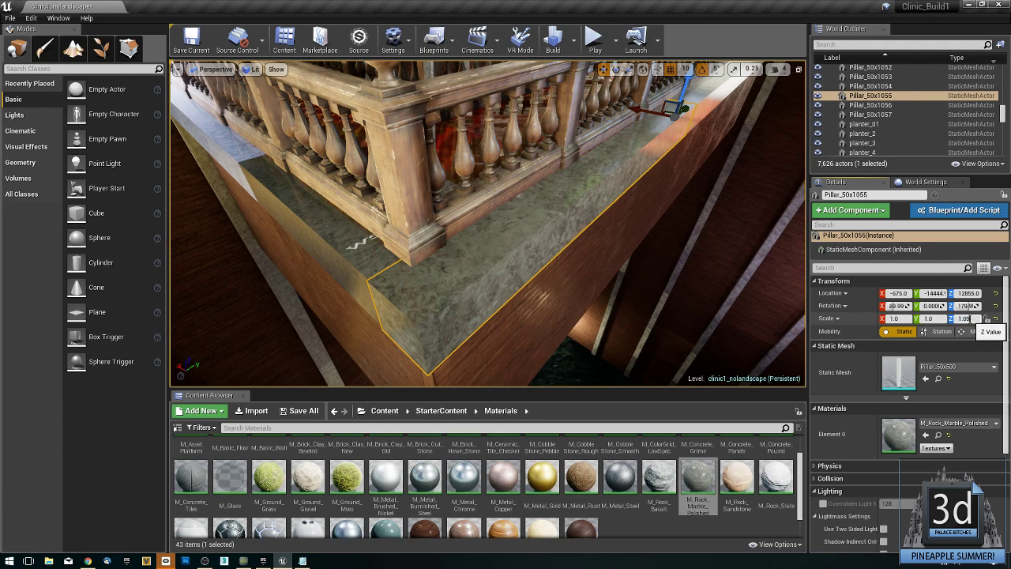
{"action": "key", "text": "Return"}
{"action": "type", "text": "1"}
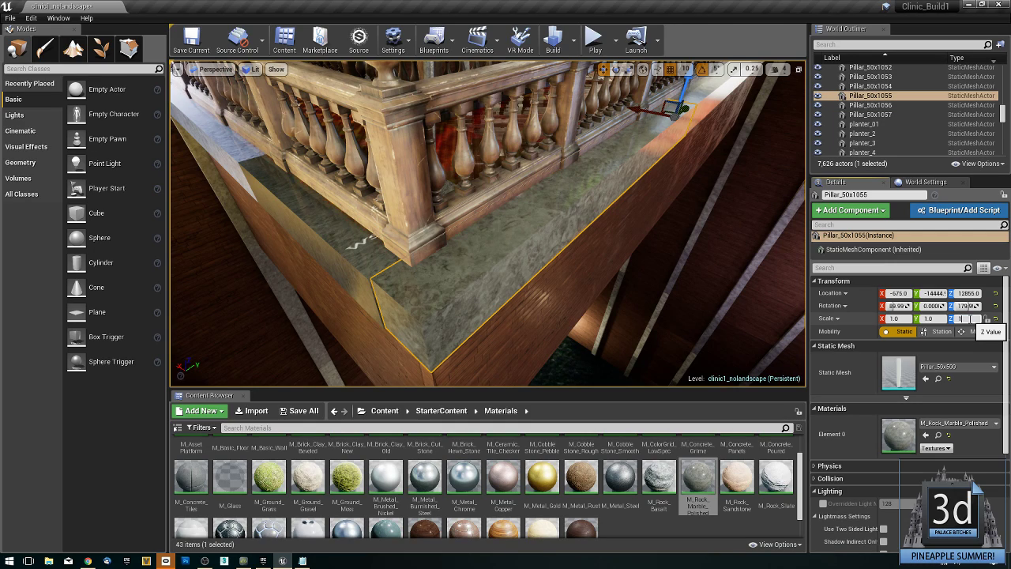
{"action": "type", "text": ".05"}
{"action": "key", "text": "Return"}
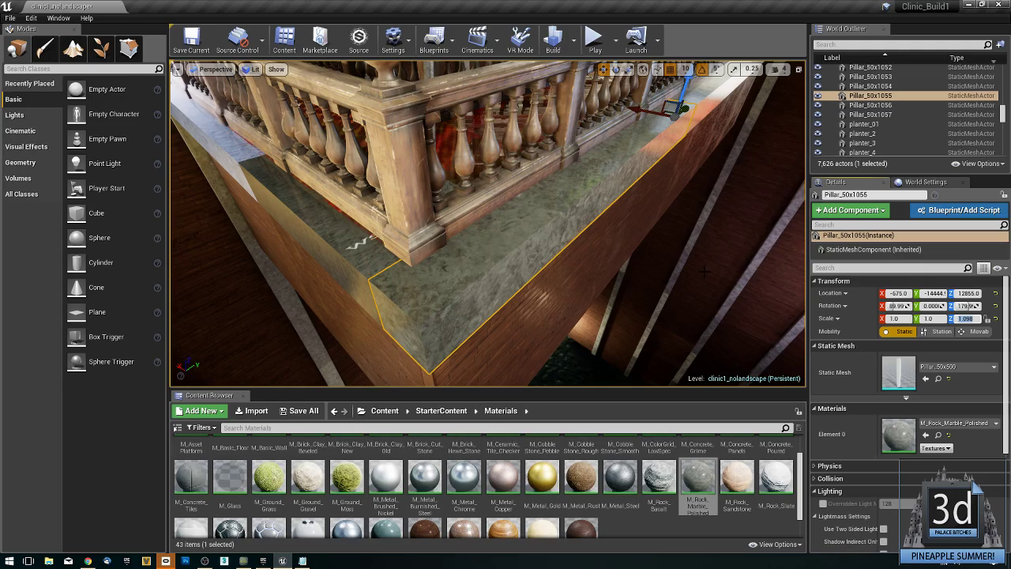
{"action": "left_click", "coordinate": [703, 269]}
{"action": "right_click_drag", "start_coordinate": [713, 271], "coordinate": [581, 202]}
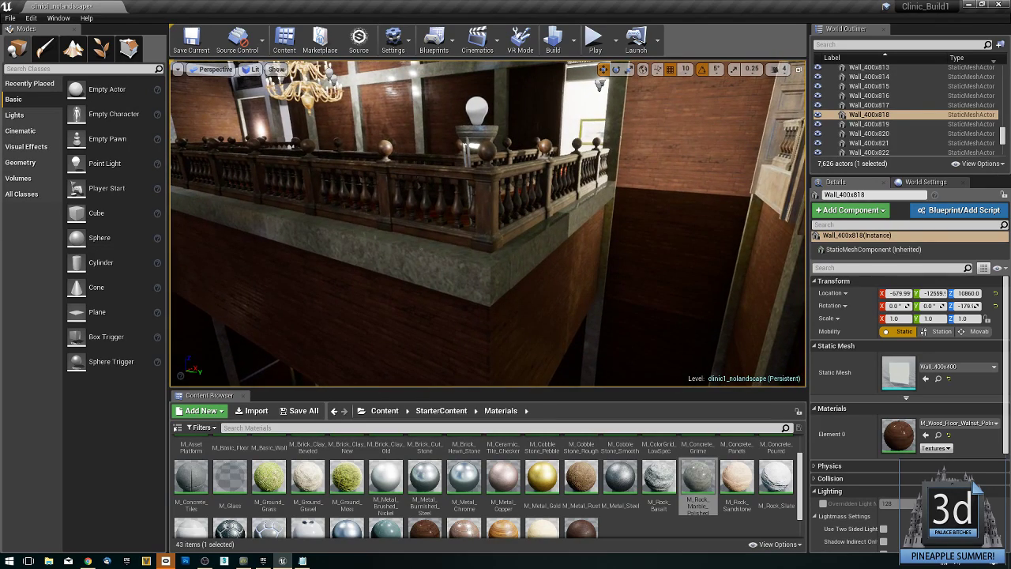
{"action": "right_click_drag", "start_coordinate": [625, 234], "coordinate": [712, 273]}
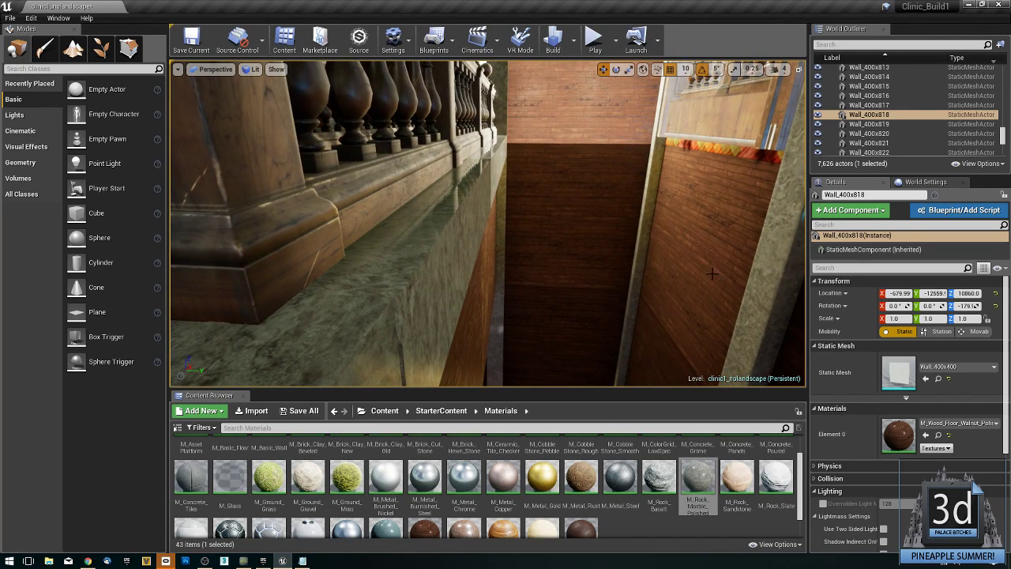
Set the position grid snap to 1 and shift the two adjoining marble beams beneath the railing 1 unit in negative Y.
{"action": "left_click", "coordinate": [459, 261]}
{"action": "left_click", "coordinate": [498, 190], "text": "ctrl"}
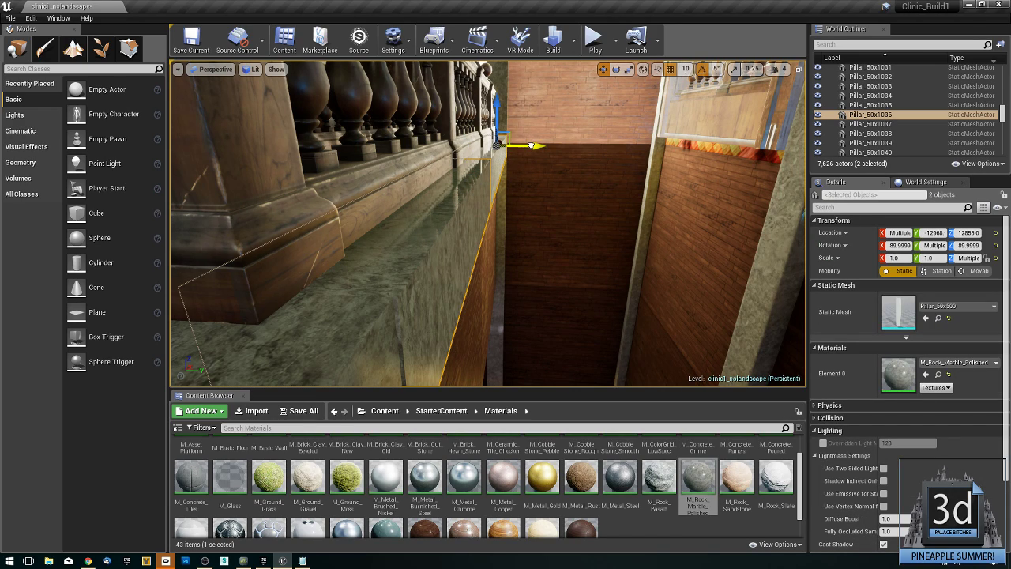
{"action": "left_click", "coordinate": [686, 68]}
{"action": "left_click", "coordinate": [691, 93]}
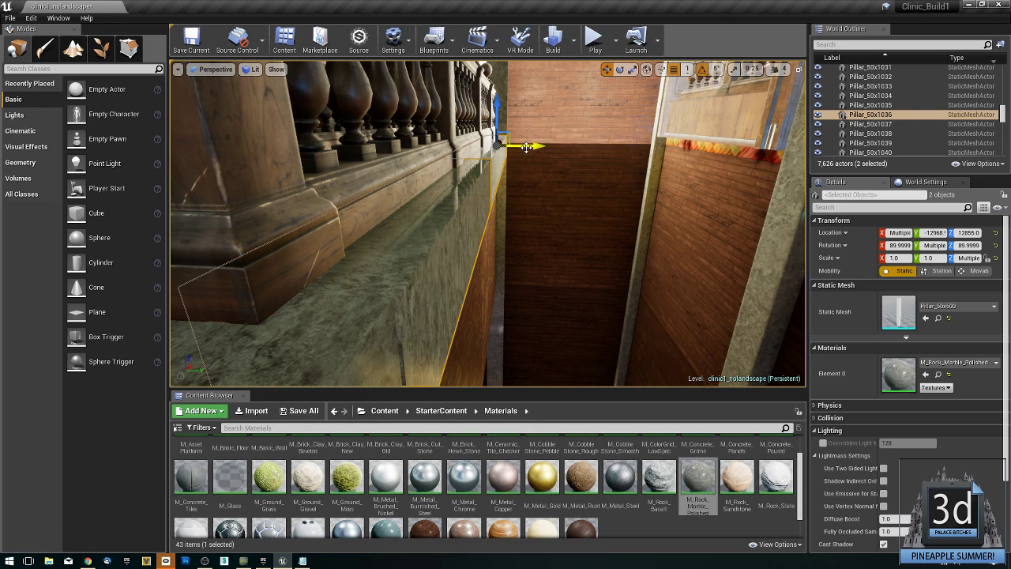
{"action": "left_click_drag", "start_coordinate": [527, 147], "coordinate": [526, 147]}
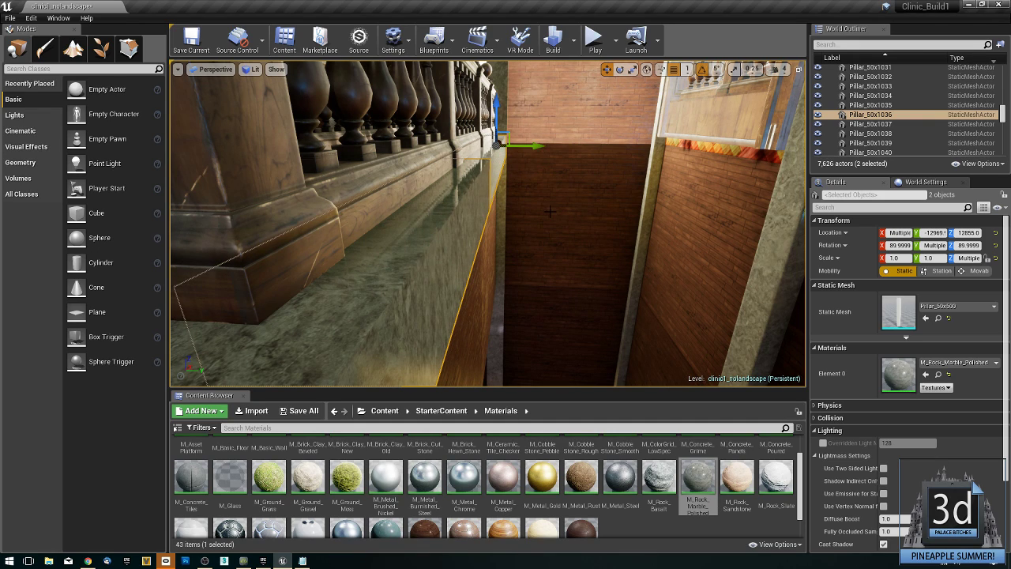
Inspect the marble edging beneath the balcony, the white corridor opening below, and the hall's railings and wall beams.
{"action": "right_click_drag", "start_coordinate": [546, 212], "coordinate": [586, 235]}
{"action": "key", "text": "e"}
{"action": "key", "text": "w"}
{"action": "left_click_drag", "start_coordinate": [506, 257], "coordinate": [526, 258]}
{"action": "right_click_drag", "start_coordinate": [526, 258], "coordinate": [549, 186]}
{"action": "key", "text": "w"}
{"action": "right_click_drag", "start_coordinate": [505, 224], "coordinate": [474, 288]}
{"action": "left_click_drag", "start_coordinate": [517, 207], "coordinate": [467, 350]}
{"action": "right_click_drag", "start_coordinate": [487, 224], "coordinate": [414, 202]}
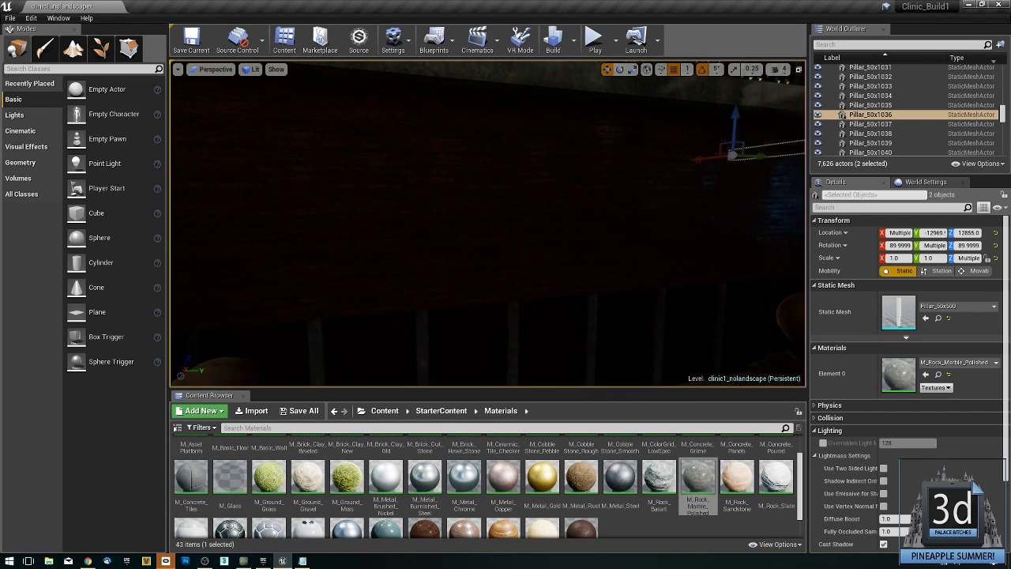
{"action": "right_click_drag", "start_coordinate": [487, 224], "coordinate": [629, 237]}
{"action": "mouse_move", "coordinate": [437, 337]}
{"action": "left_mouse_down"}
{"action": "mouse_move", "coordinate": [437, 317]}
{"action": "mouse_move", "coordinate": [436, 330]}
{"action": "left_mouse_up"}
{"action": "right_click_drag", "start_coordinate": [437, 331], "coordinate": [442, 353]}
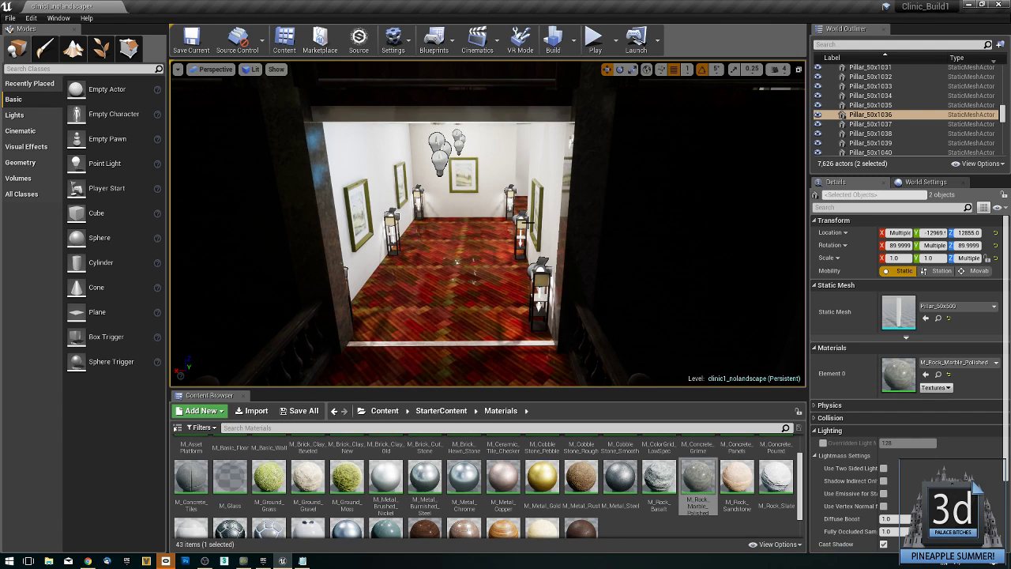
{"action": "right_click_drag", "start_coordinate": [529, 223], "coordinate": [304, 203]}
{"action": "right_click_drag", "start_coordinate": [399, 300], "coordinate": [440, 293]}
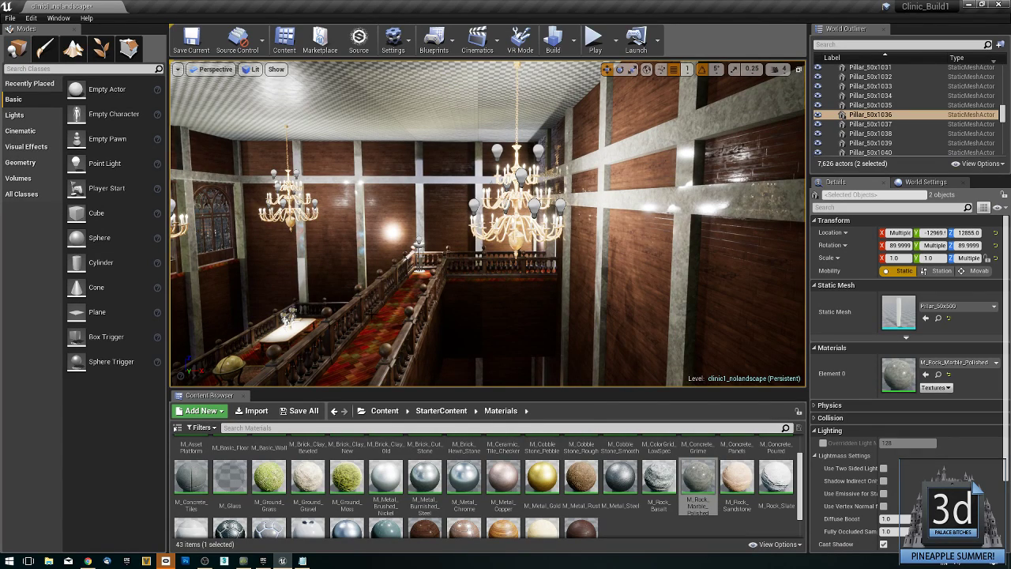
Playtest the level from the raised walkway, walking along it to check the hall's arches, chandeliers, walls and ceiling, and end the session.
{"action": "right_click", "coordinate": [374, 338]}
{"action": "left_click", "coordinate": [401, 309]}
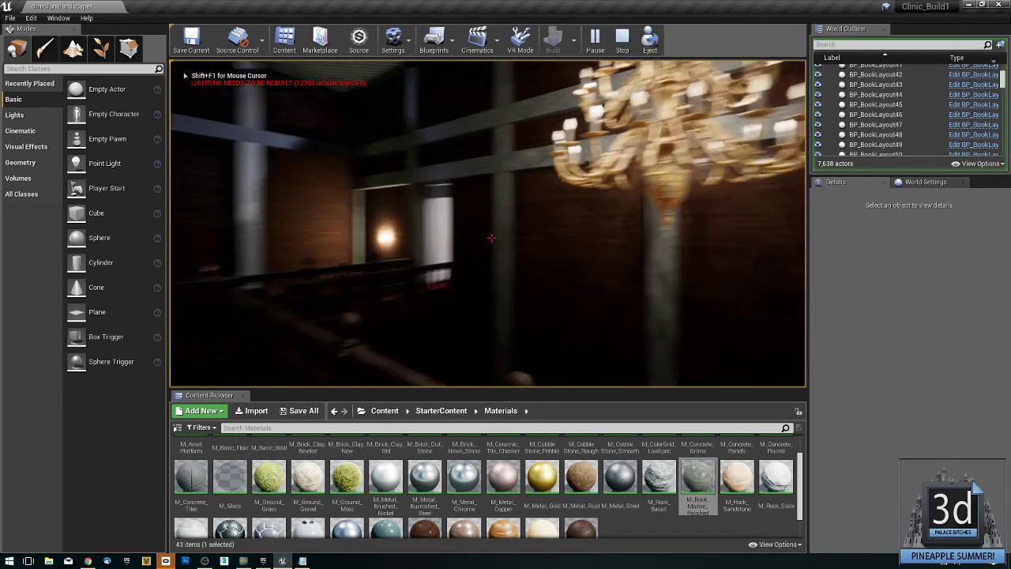
{"action": "key", "text": "w"}
{"action": "key", "text": "w"}
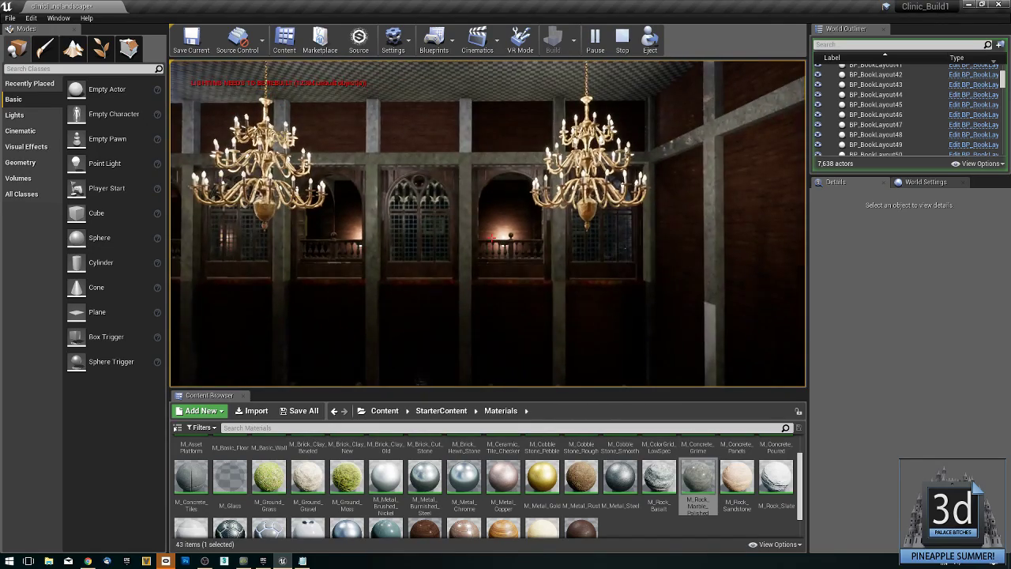
{"action": "key", "text": "w"}
{"action": "key", "text": "w"}
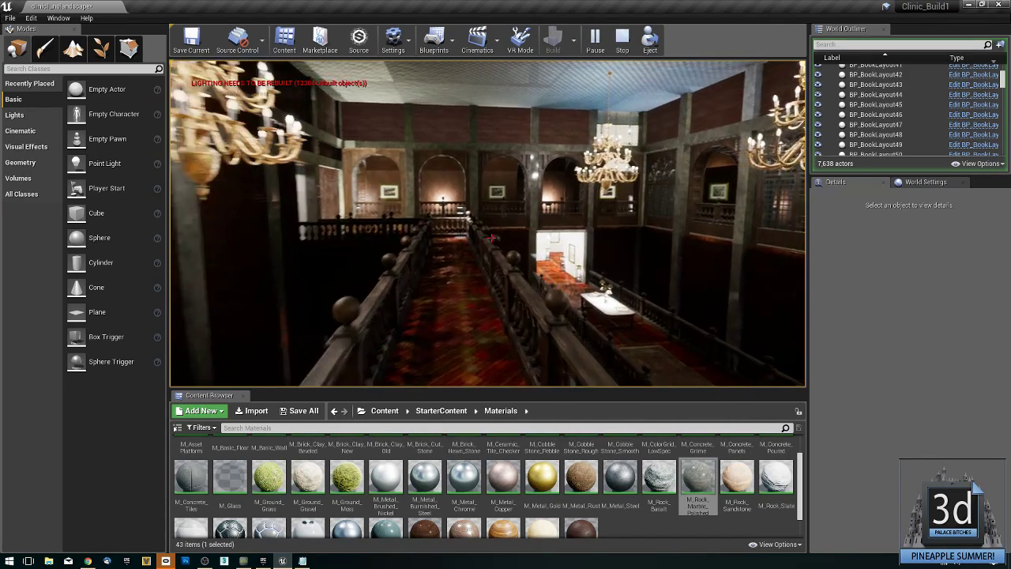
{"action": "key", "text": "w"}
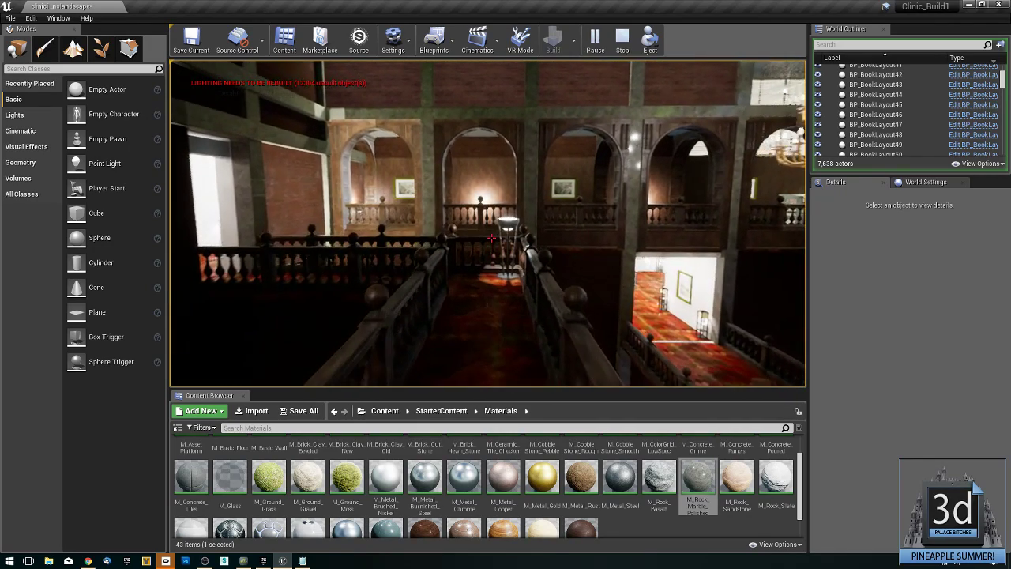
{"action": "key", "text": "w"}
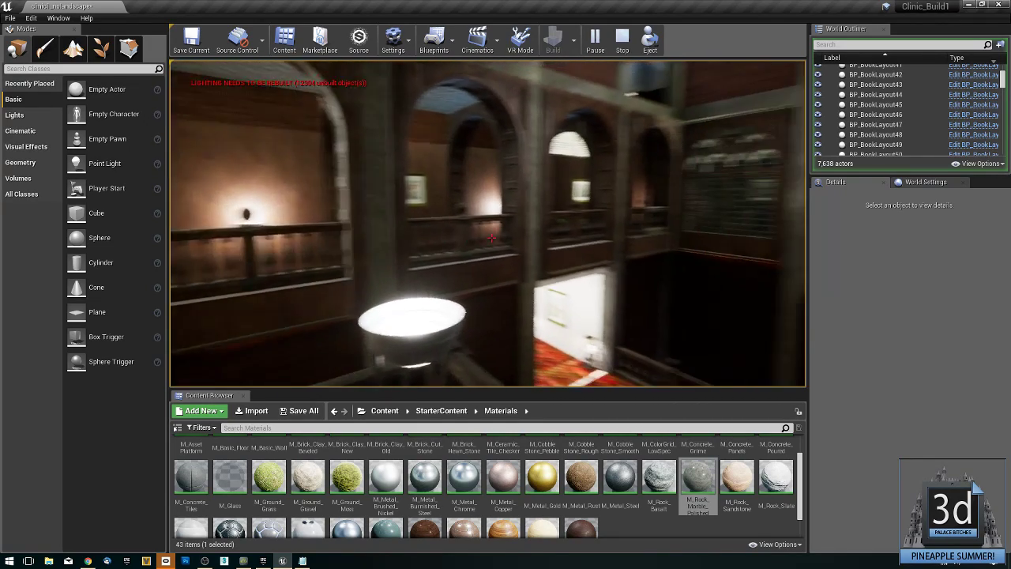
{"action": "key", "text": "w"}
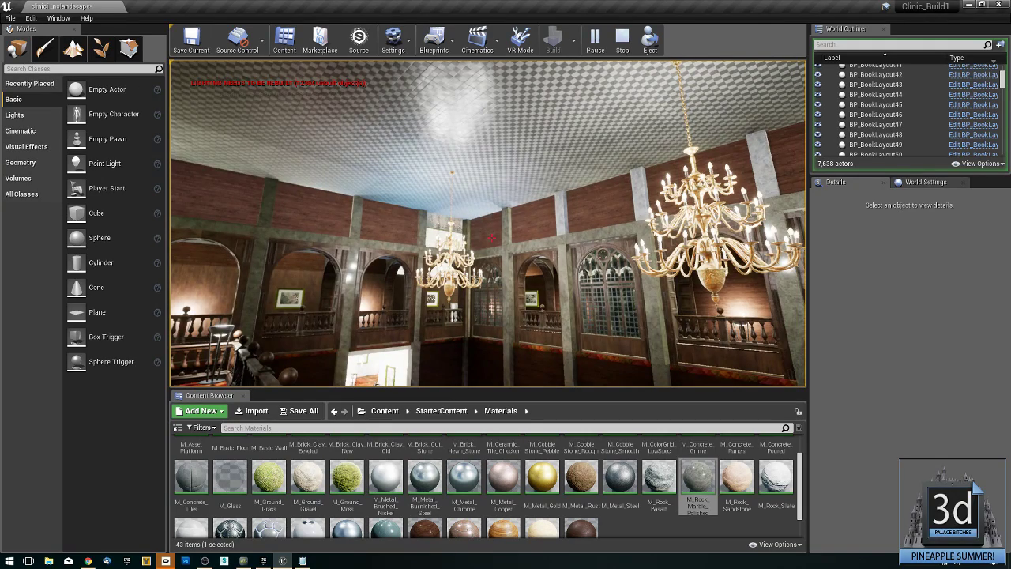
{"action": "key", "text": "Escape"}
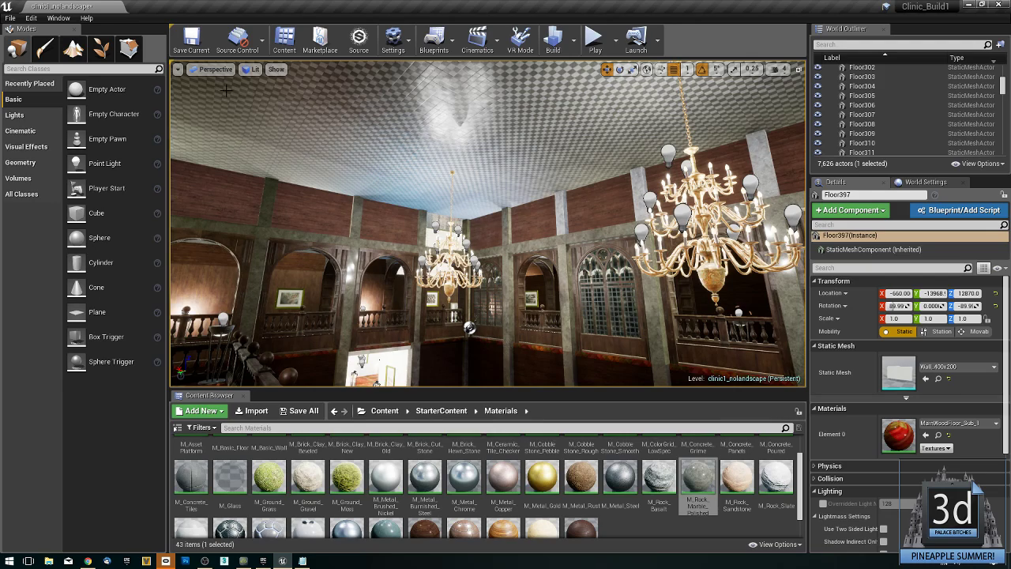
Save the current level and start a full build including lighting, dismissing the message log.
{"action": "left_click", "coordinate": [195, 43]}
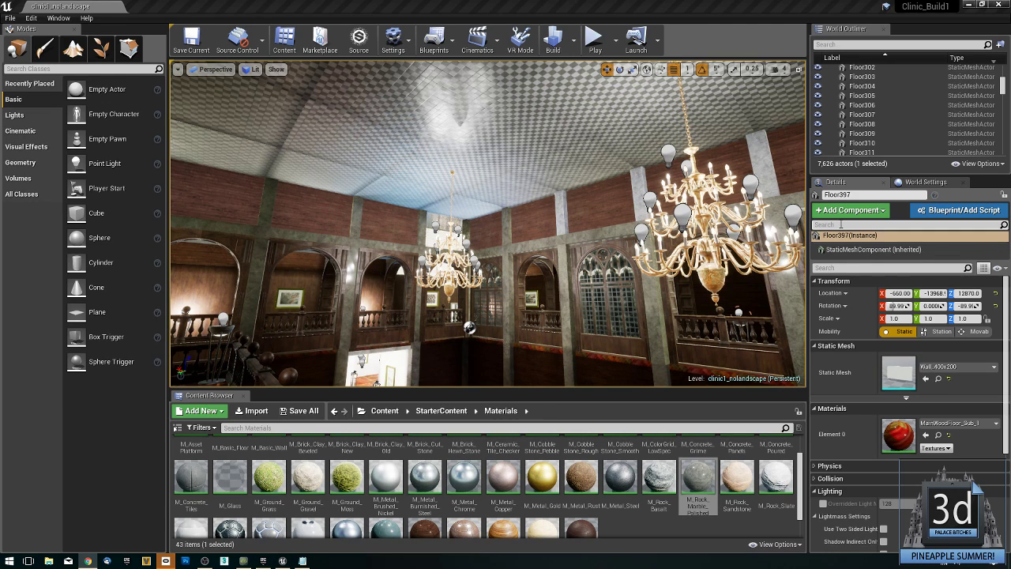
{"action": "right_click_drag", "start_coordinate": [652, 221], "coordinate": [583, 223]}
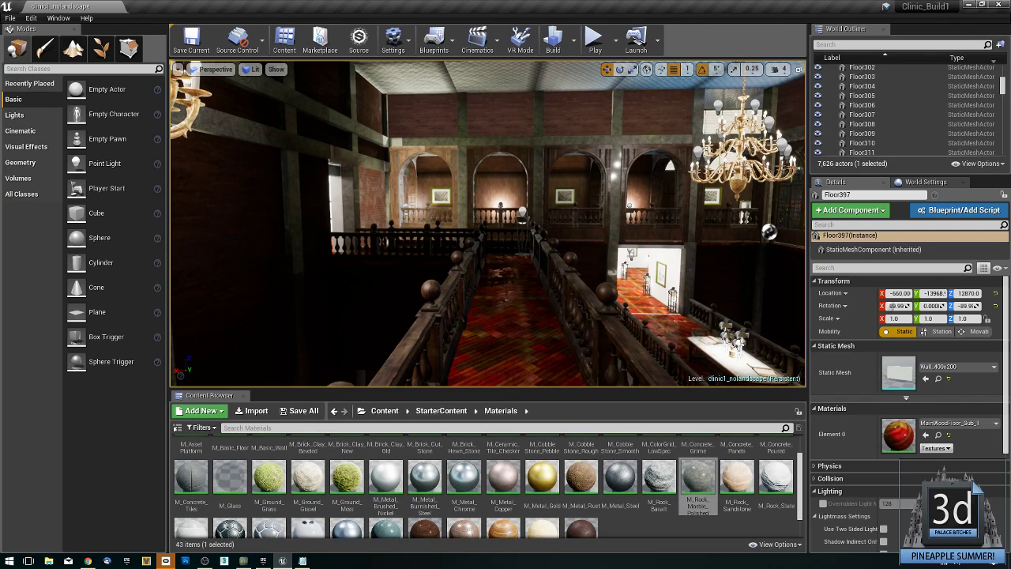
{"action": "left_click", "coordinate": [576, 43]}
{"action": "mouse_move", "coordinate": [620, 85]}
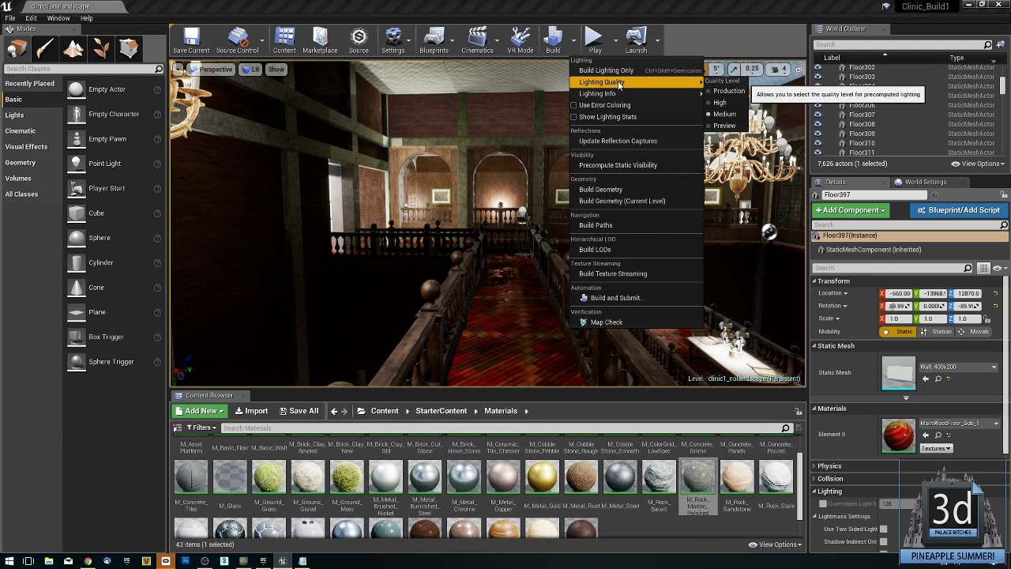
{"action": "left_click", "coordinate": [554, 41]}
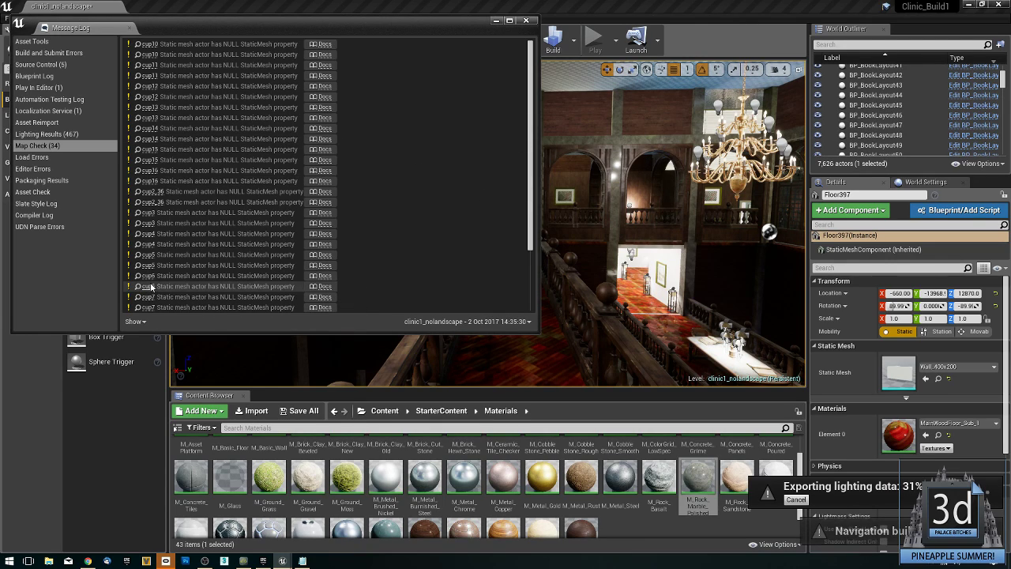
{"action": "left_click", "coordinate": [527, 21]}
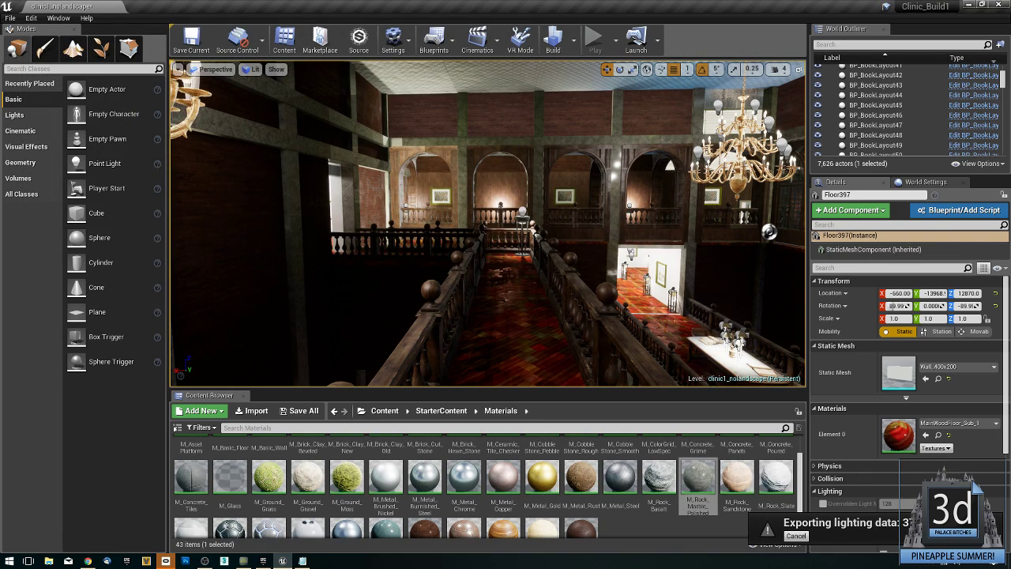